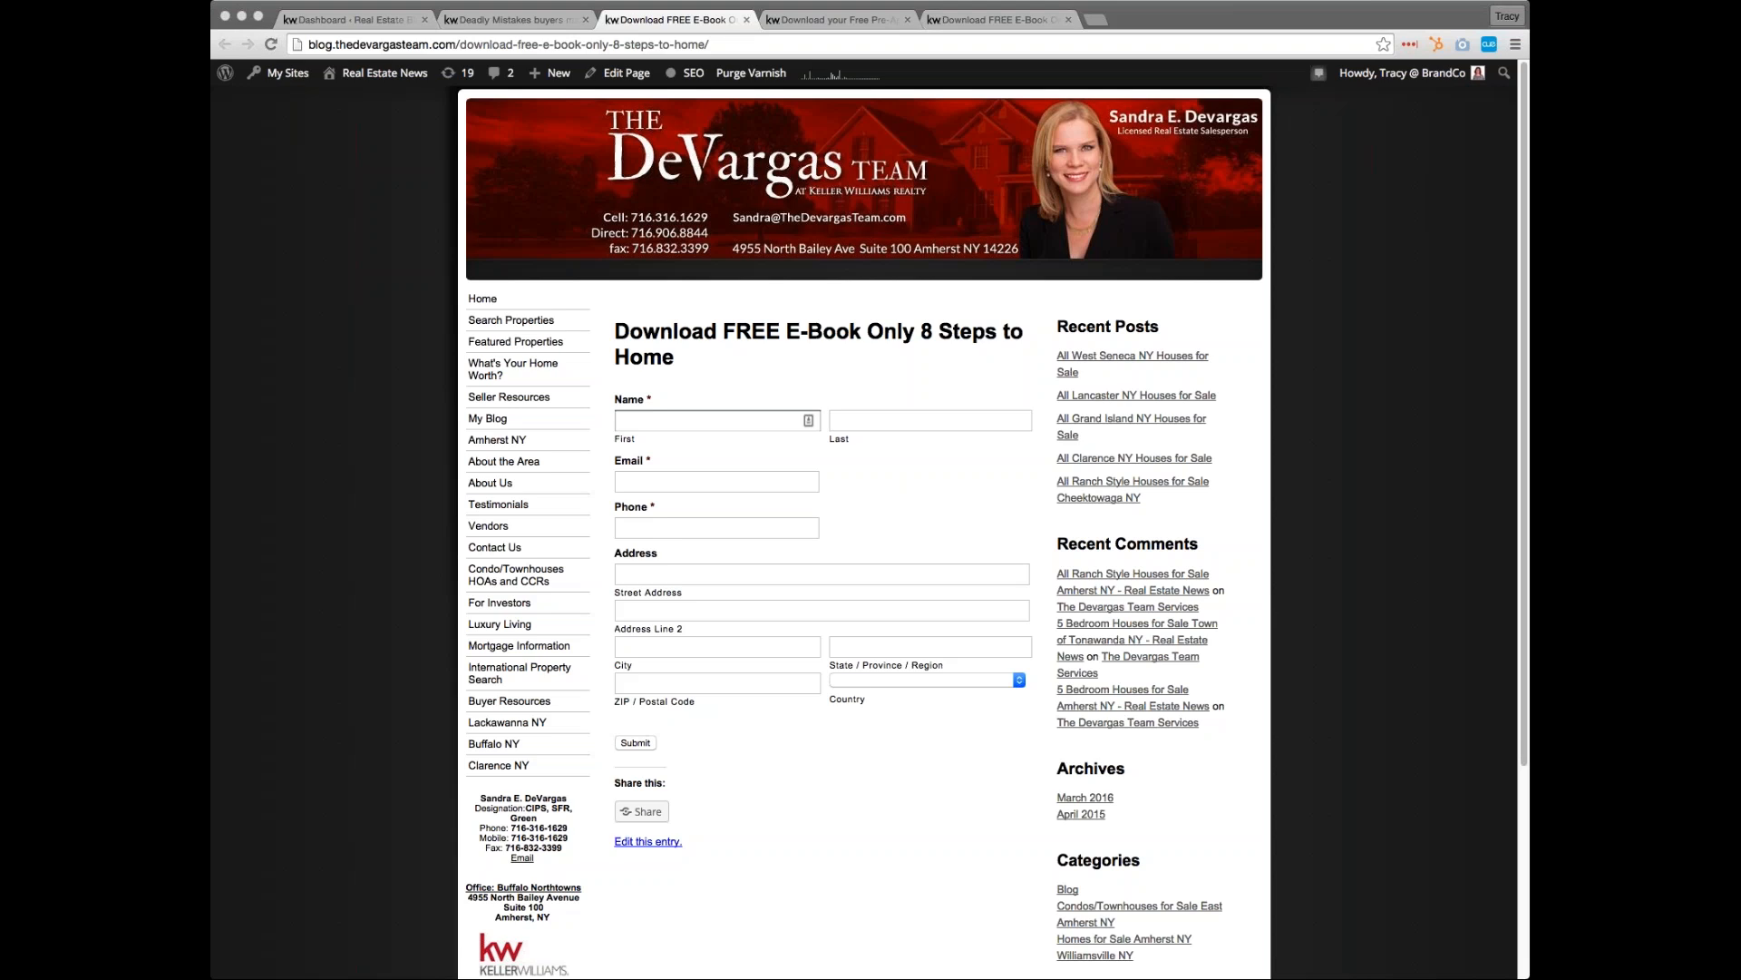
# Examine the Free Pre-Approval Checklist landing page and its sign-up fields, closing the last e-book tab
pyautogui.click(798, 22)
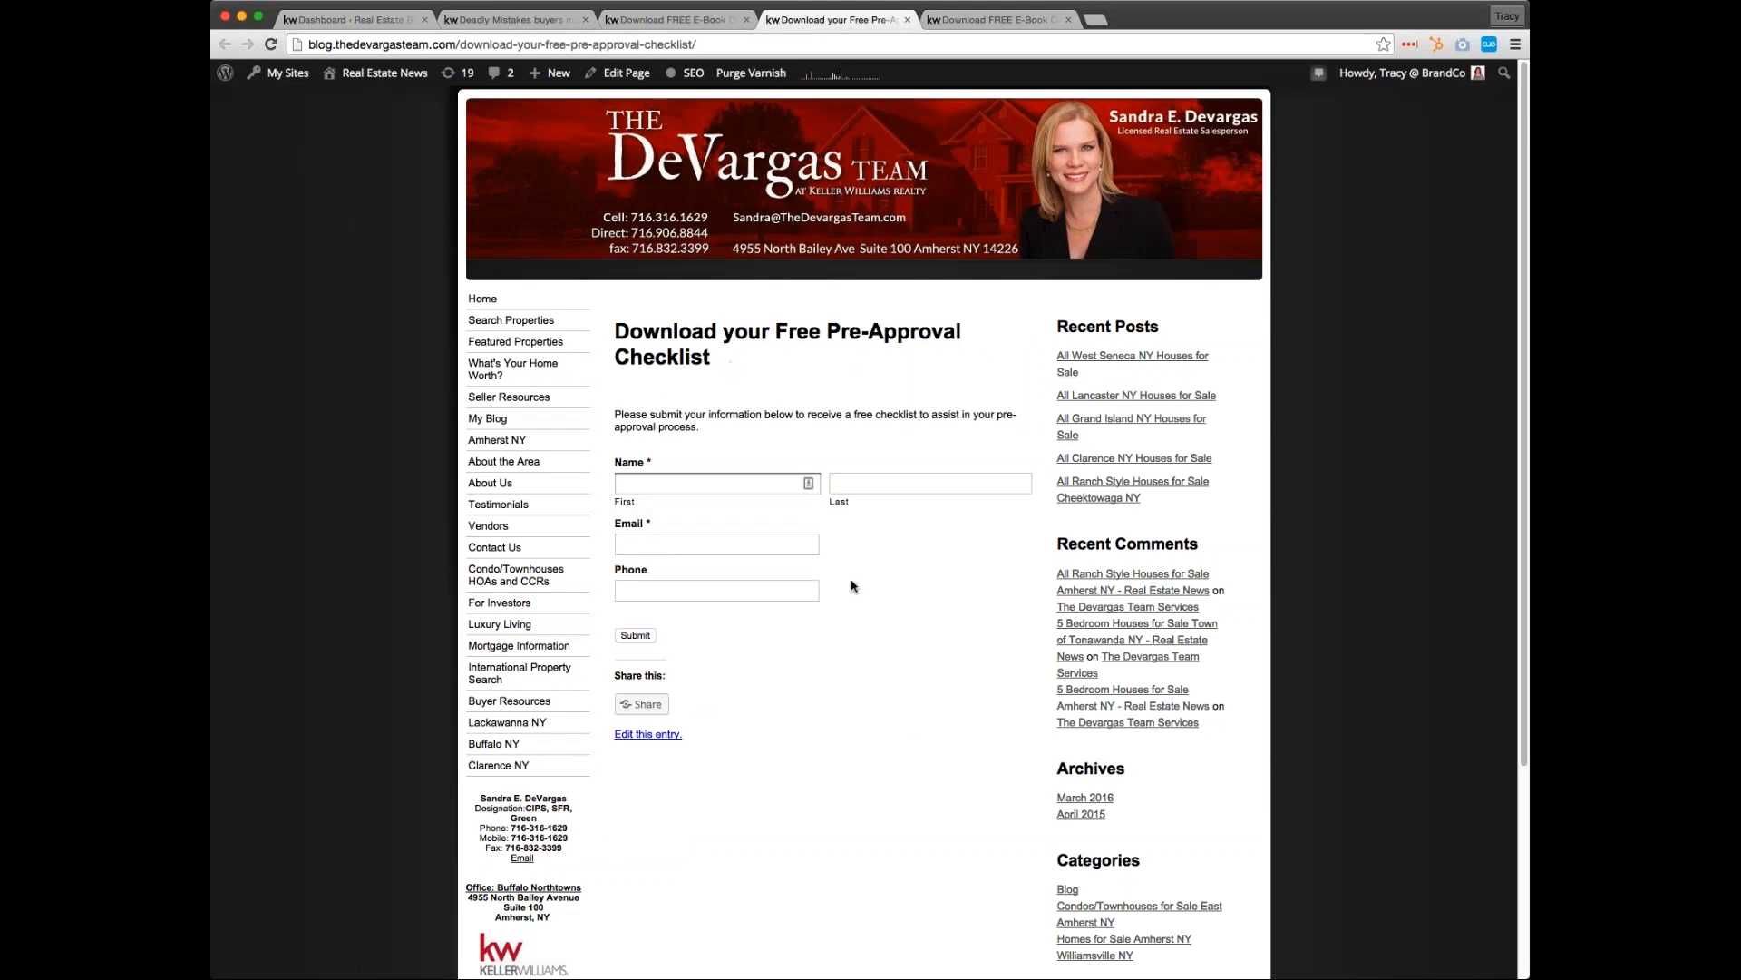
pyautogui.click(806, 482)
pyautogui.click(899, 491)
pyautogui.click(725, 549)
pyautogui.click(1068, 20)
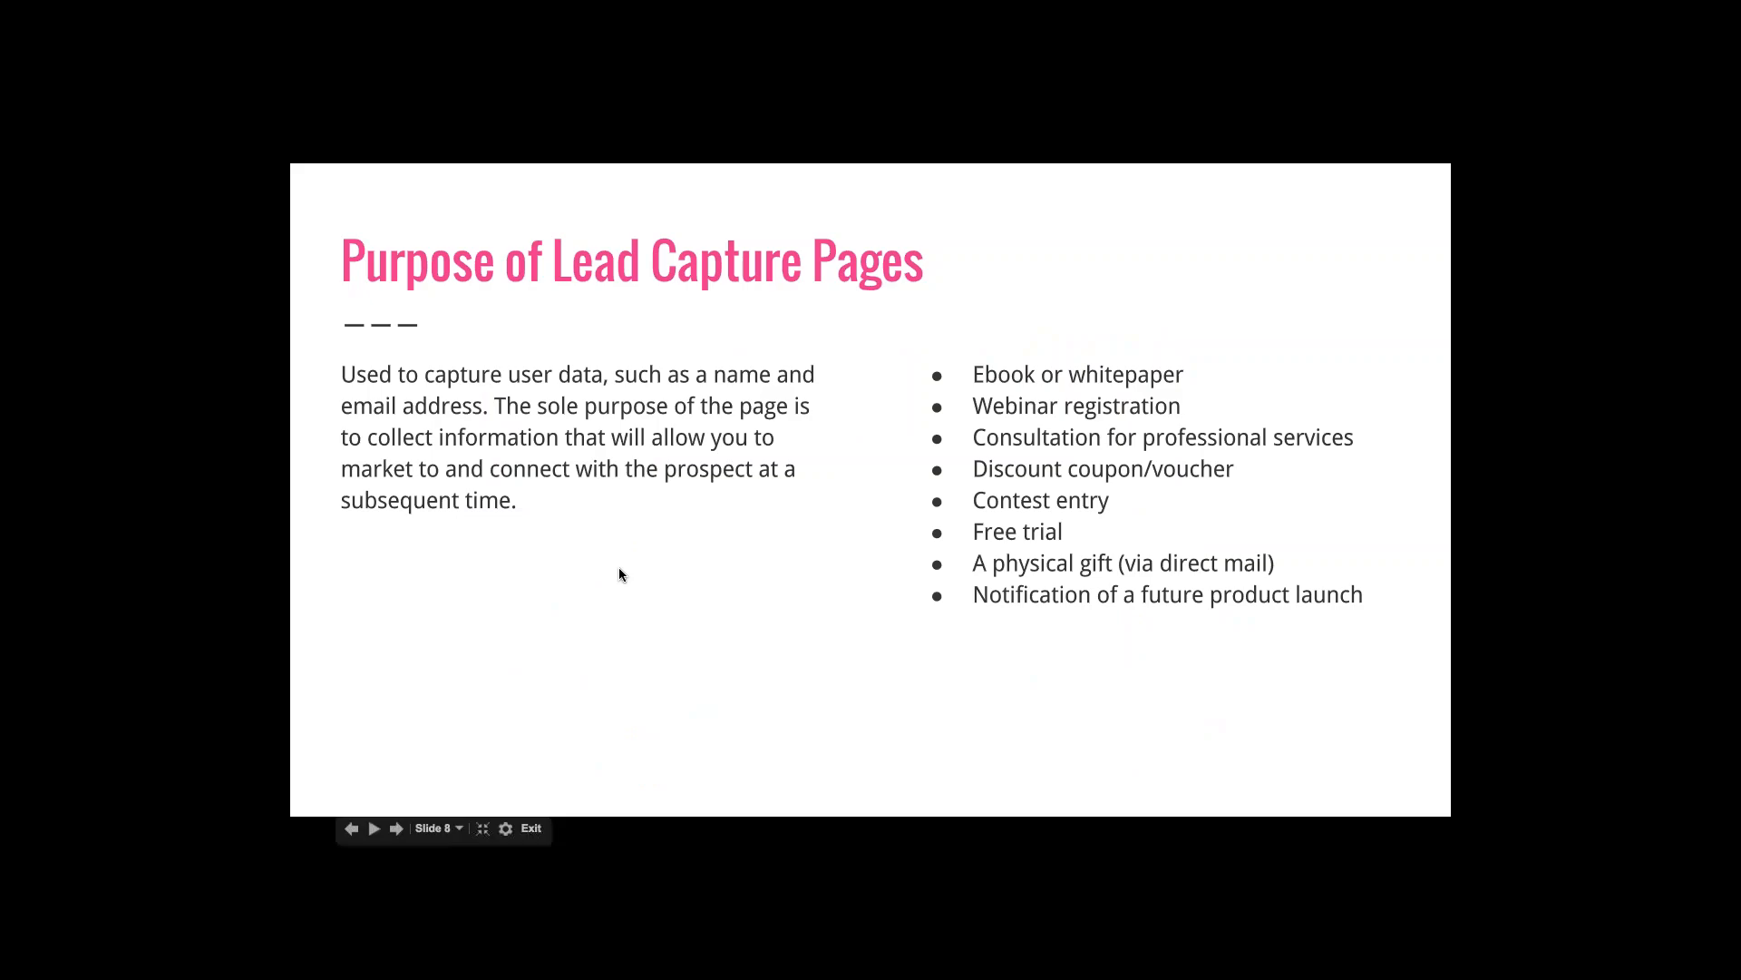
pyautogui.click(619, 569)
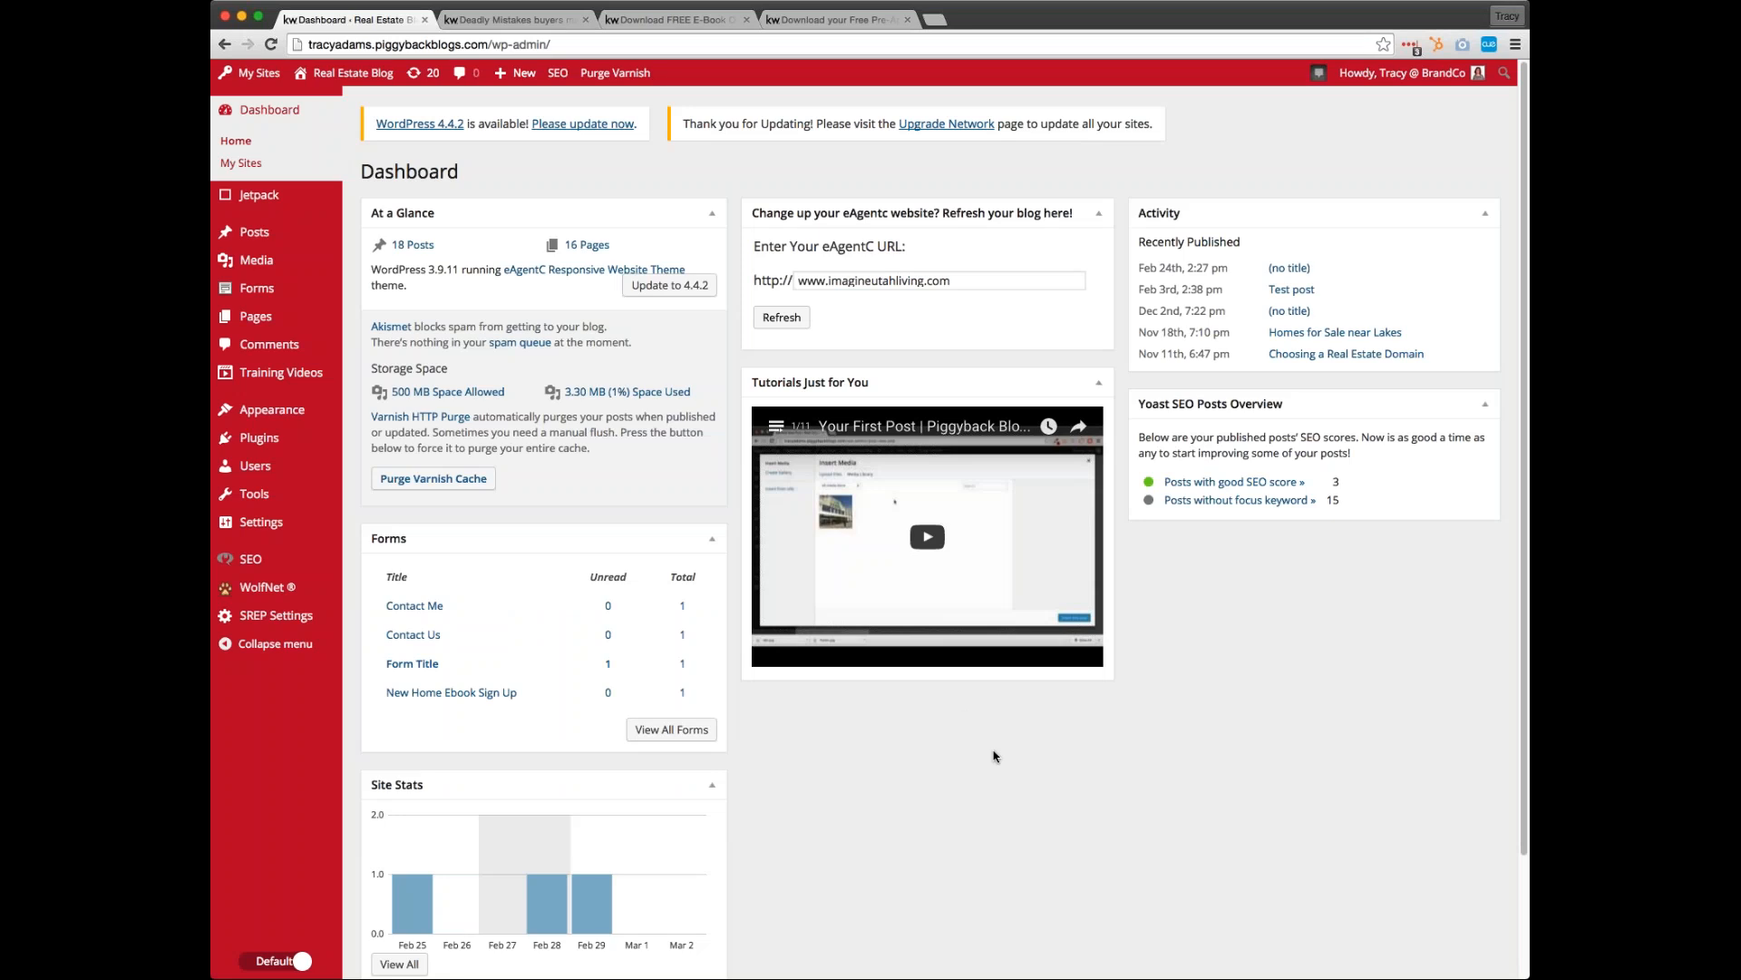
# Start a new page on the Real Estate Blog site and close the other open browser tabs
pyautogui.click(259, 322)
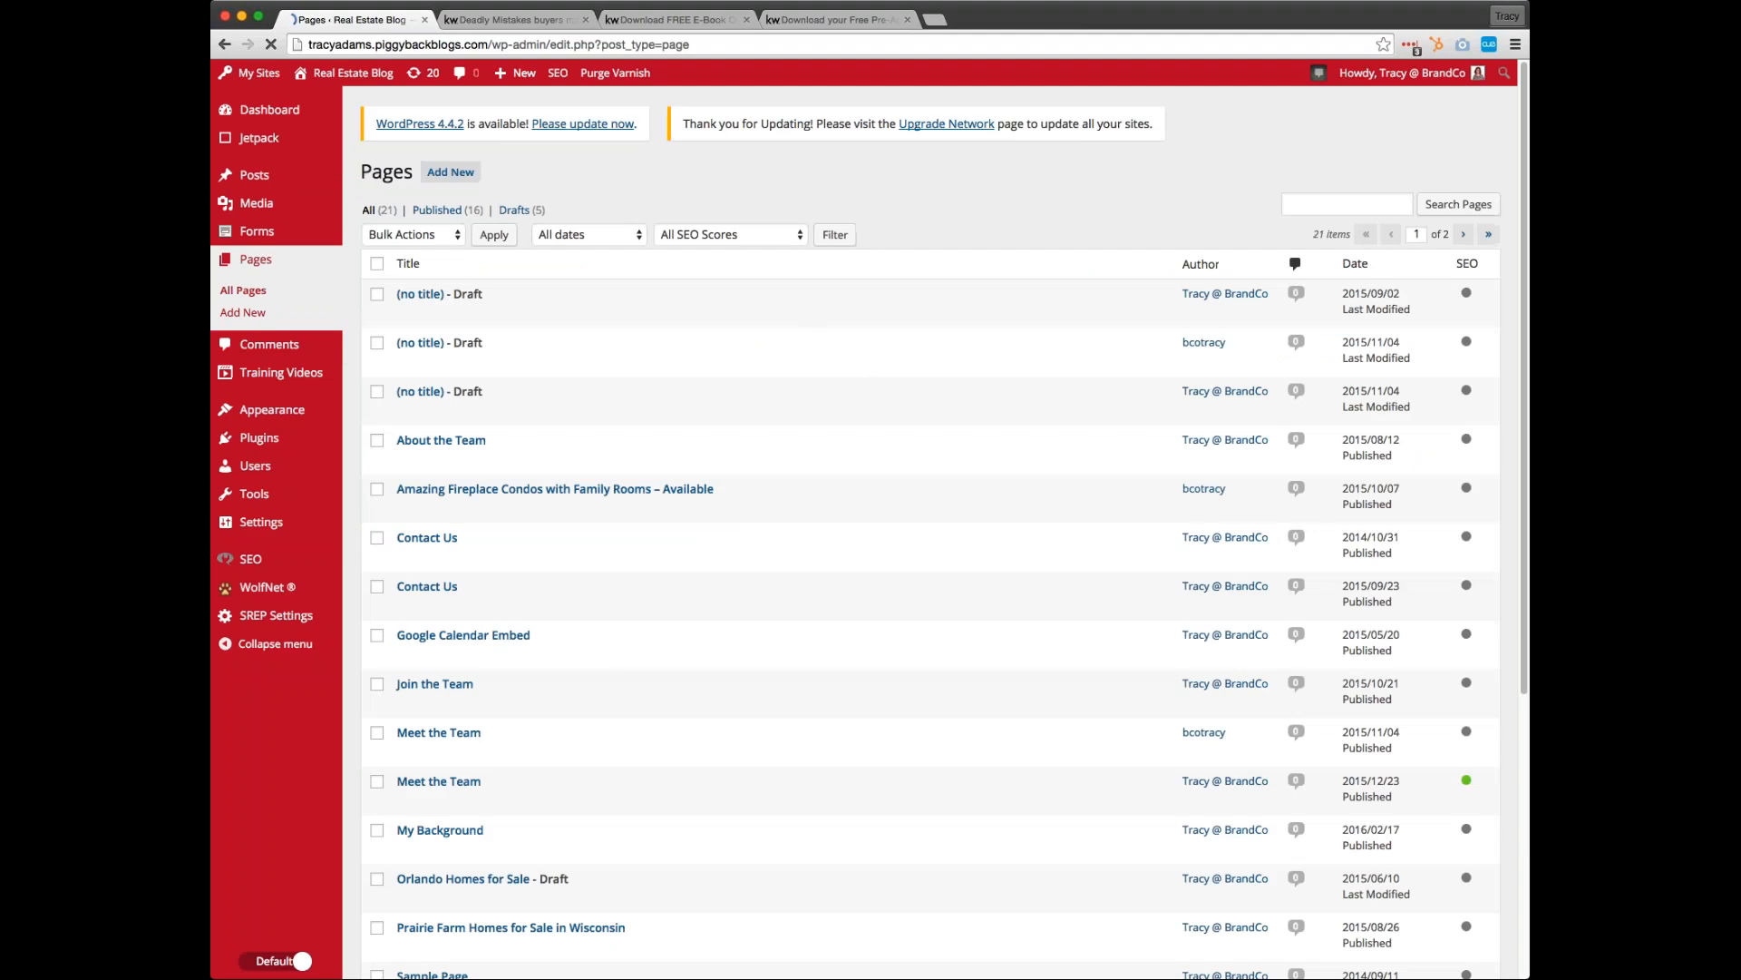
pyautogui.click(450, 171)
pyautogui.click(585, 19)
pyautogui.click(585, 19)
pyautogui.click(585, 19)
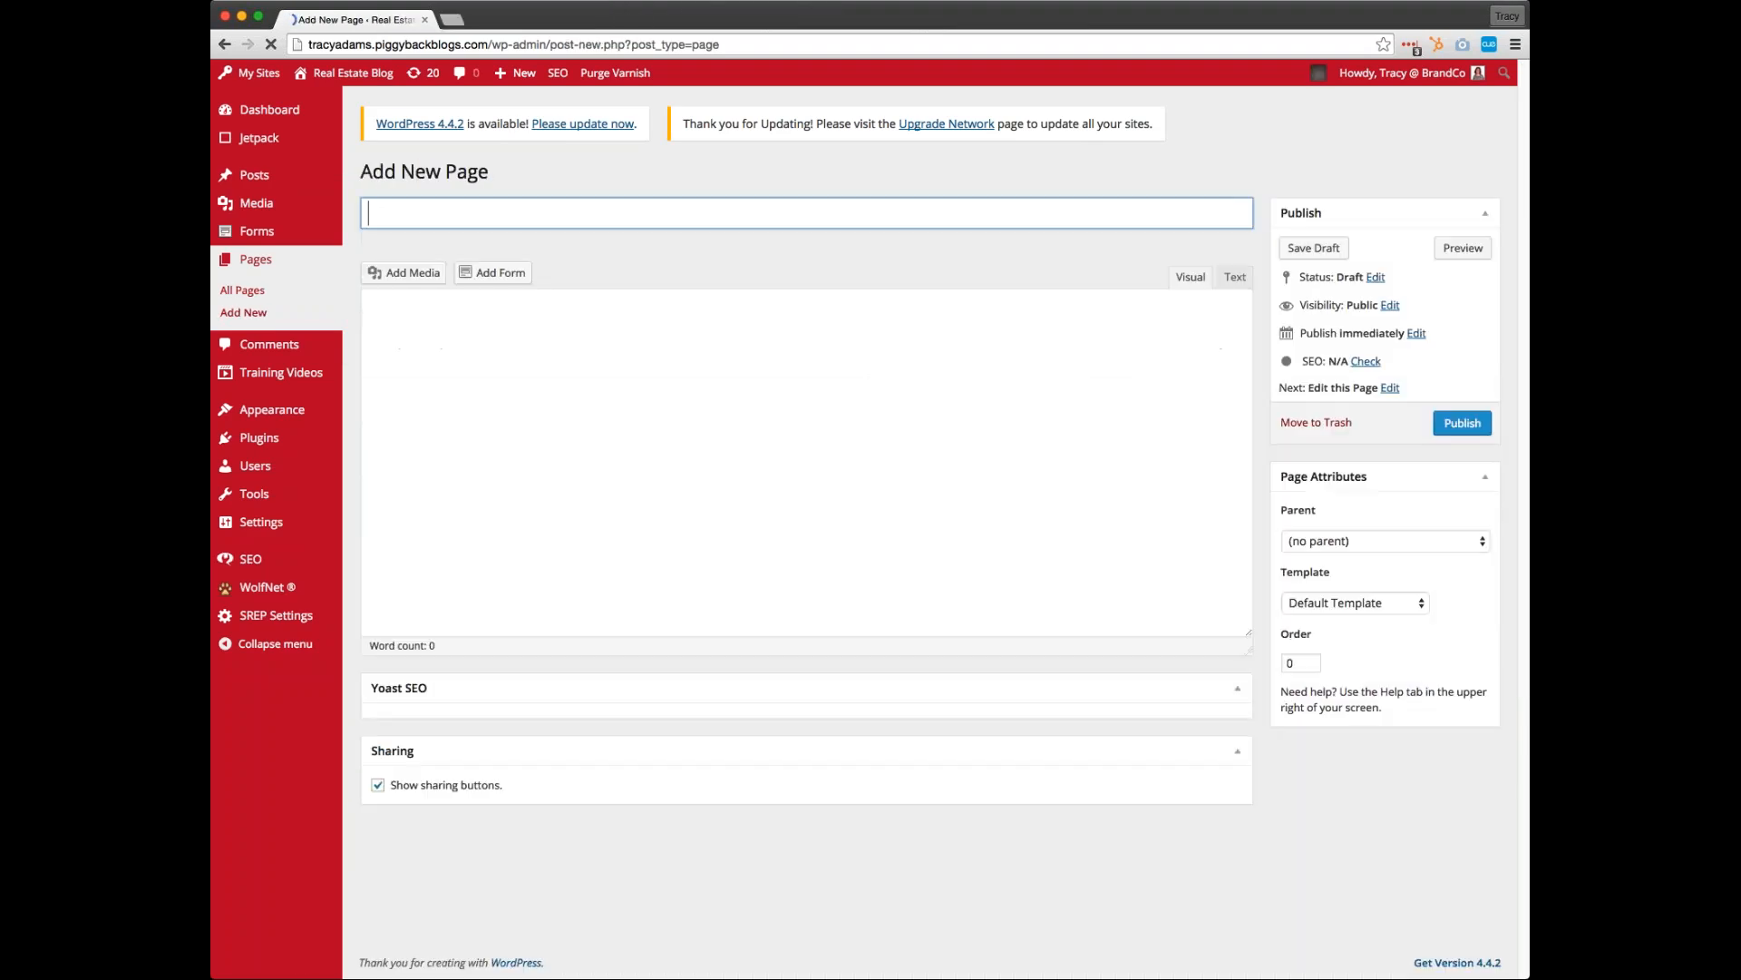
# Enter "Register to Receive" as the new page's title, correcting the spelling of "Receive"
pyautogui.write('Regi')
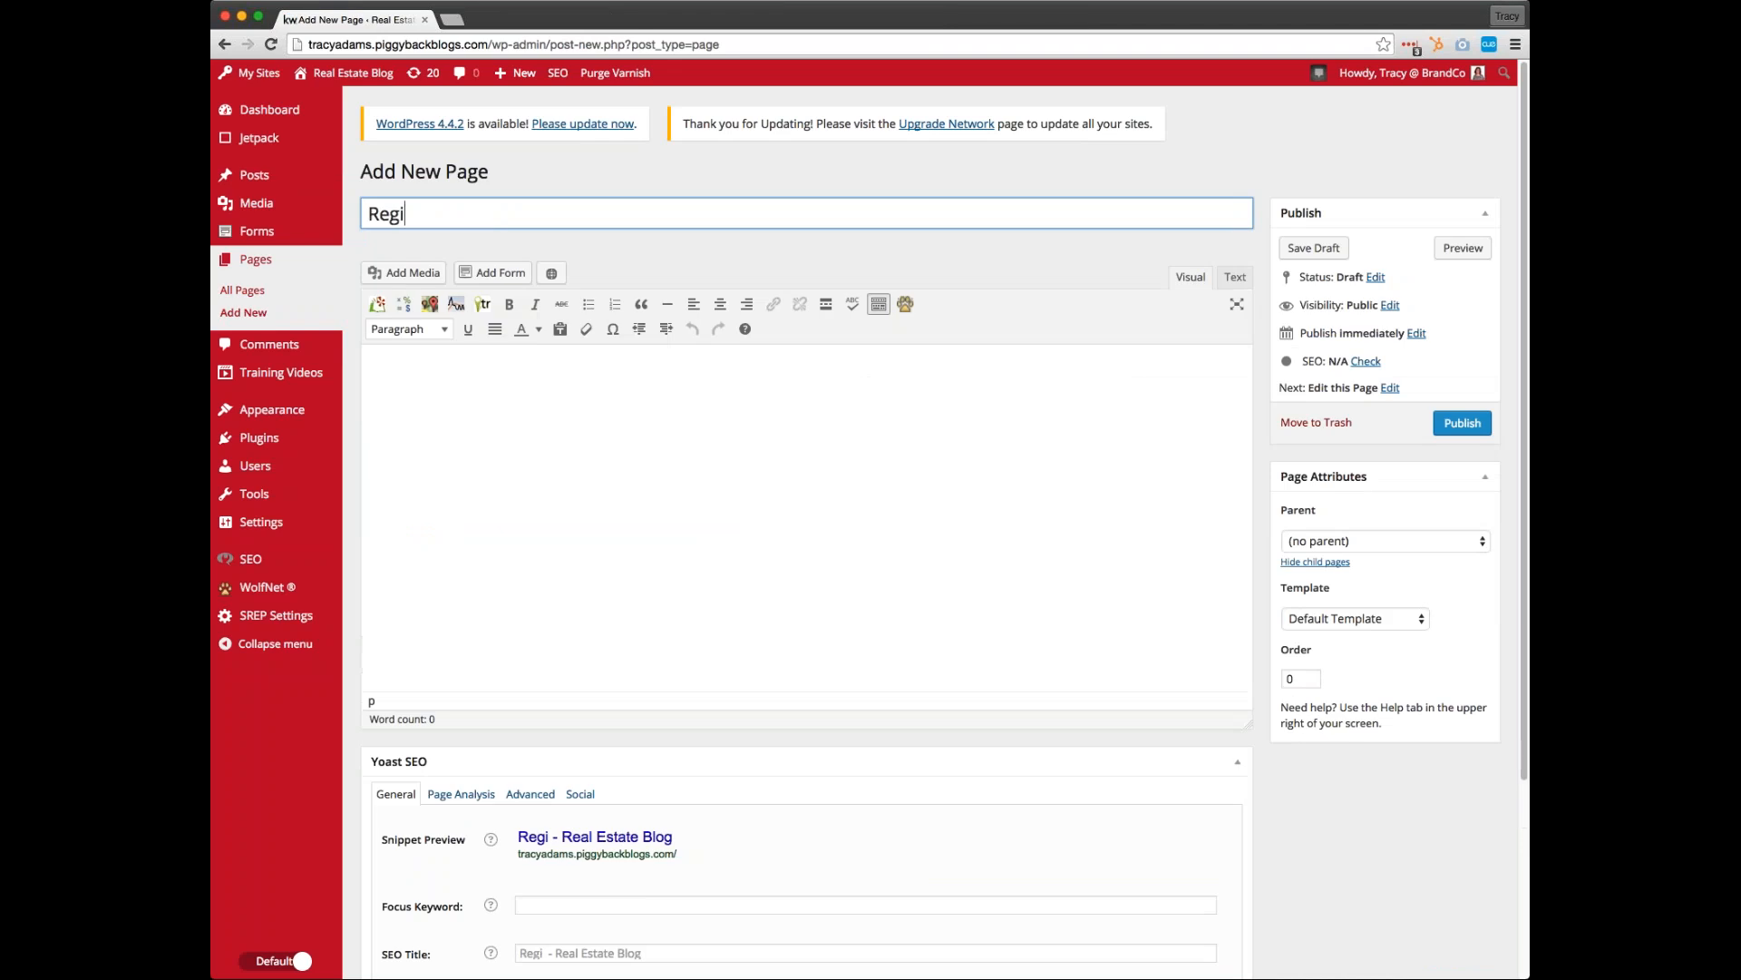
pyautogui.write('ster to')
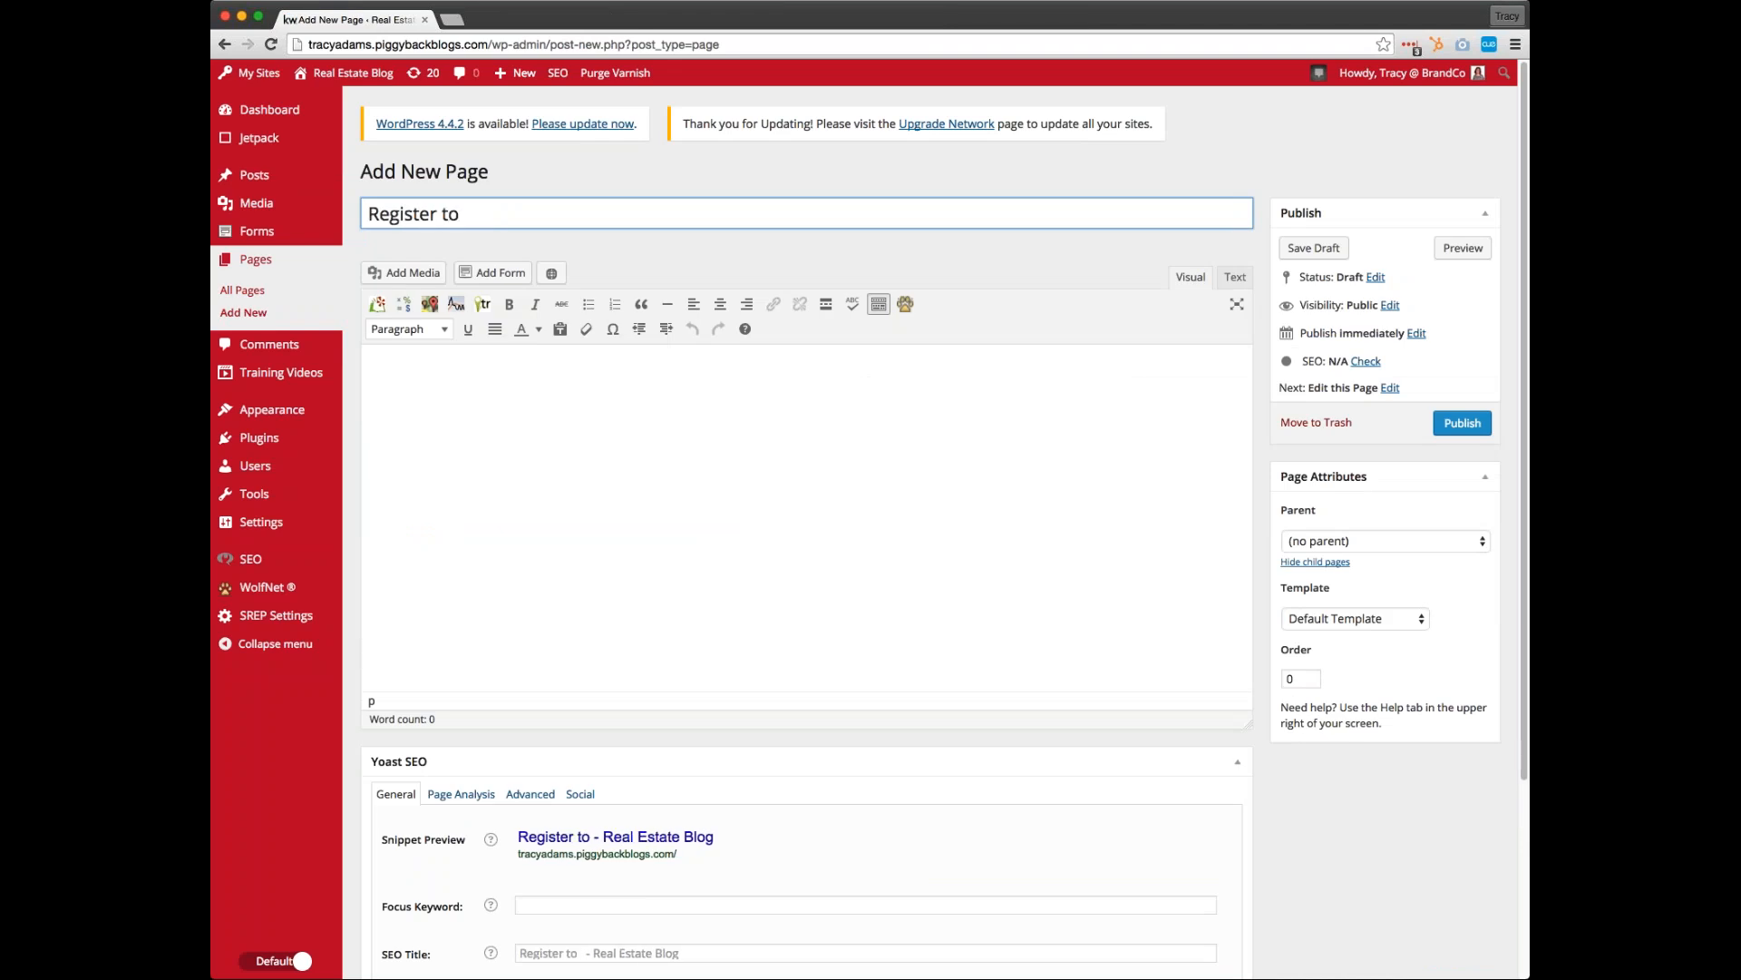
pyautogui.write(' Receive')
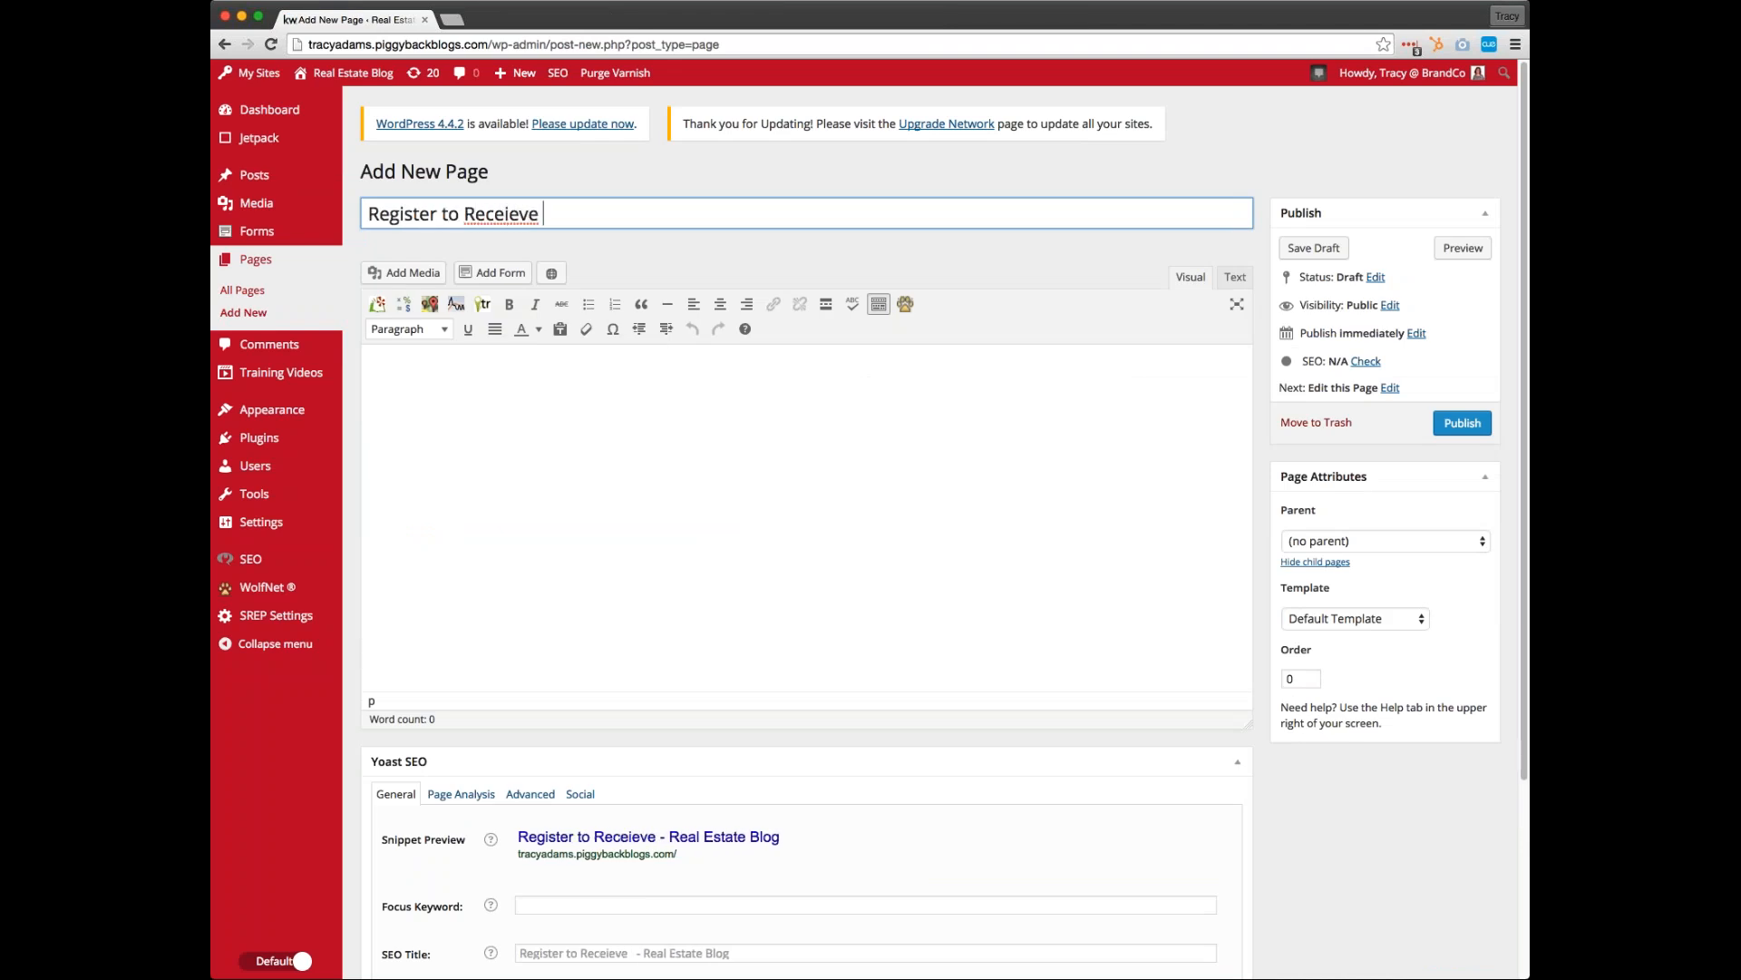
pyautogui.press('BackSpace')
pyautogui.press('BackSpace')
pyautogui.write('e')
pyautogui.press('BackSpace')
pyautogui.press('BackSpace')
pyautogui.press('BackSpace')
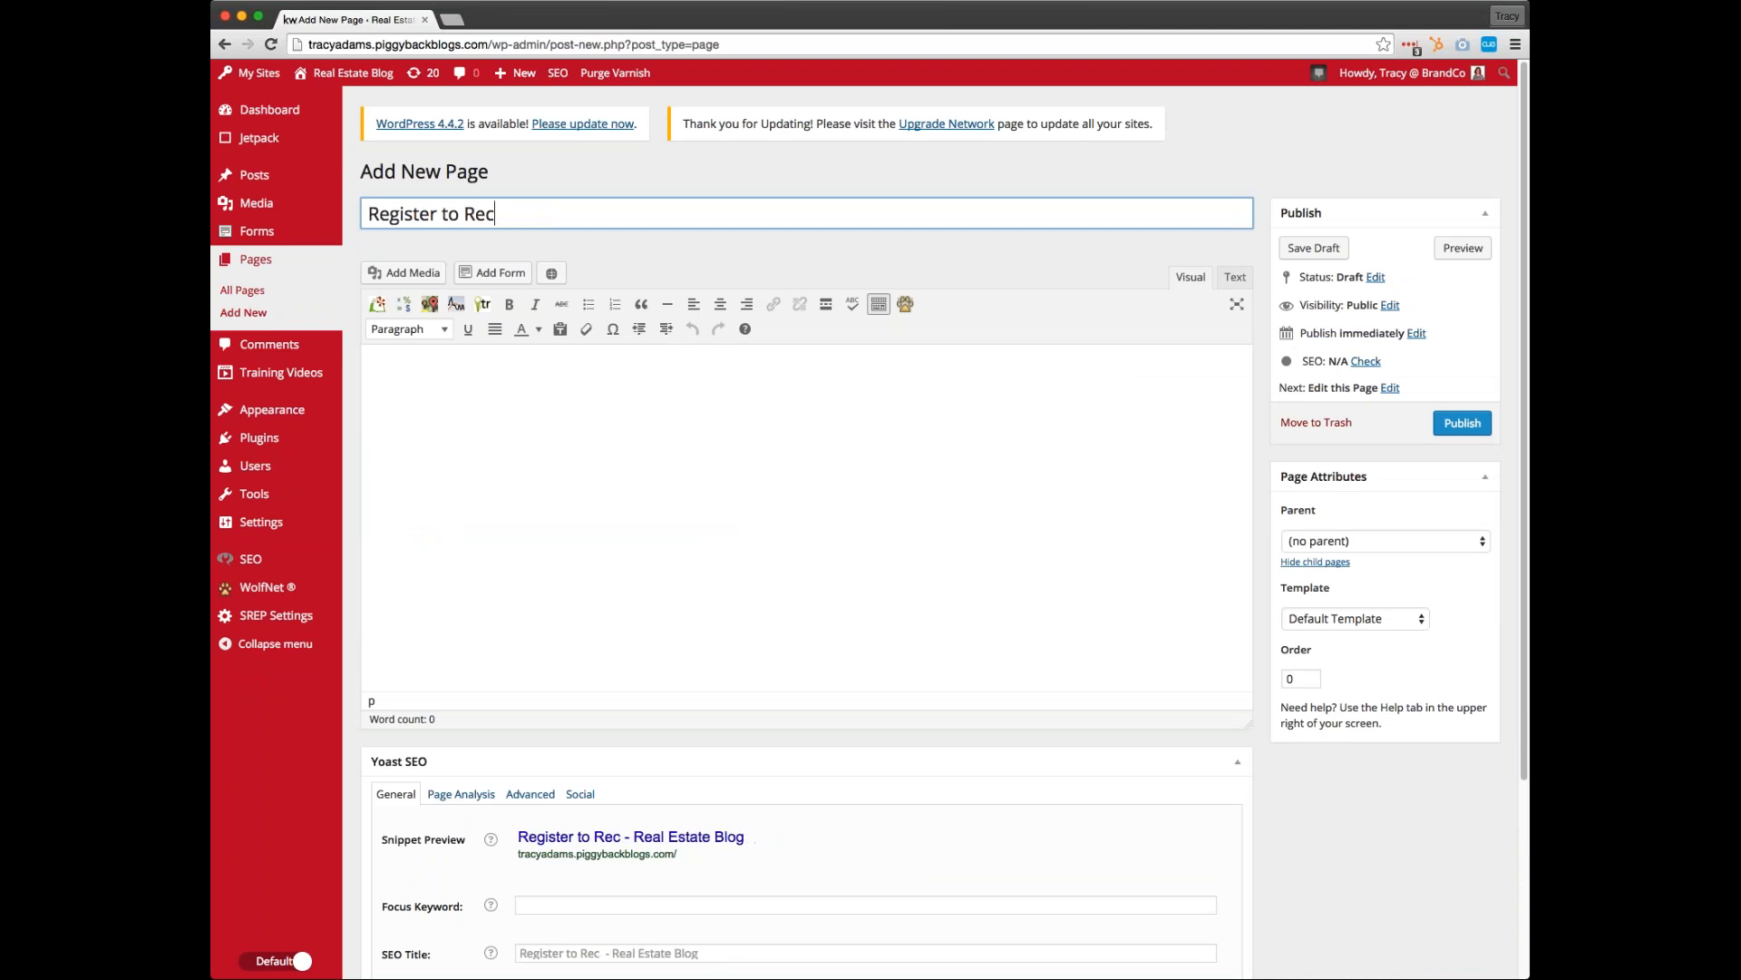
pyautogui.write('ieve')
pyautogui.doubleClick(525, 218)
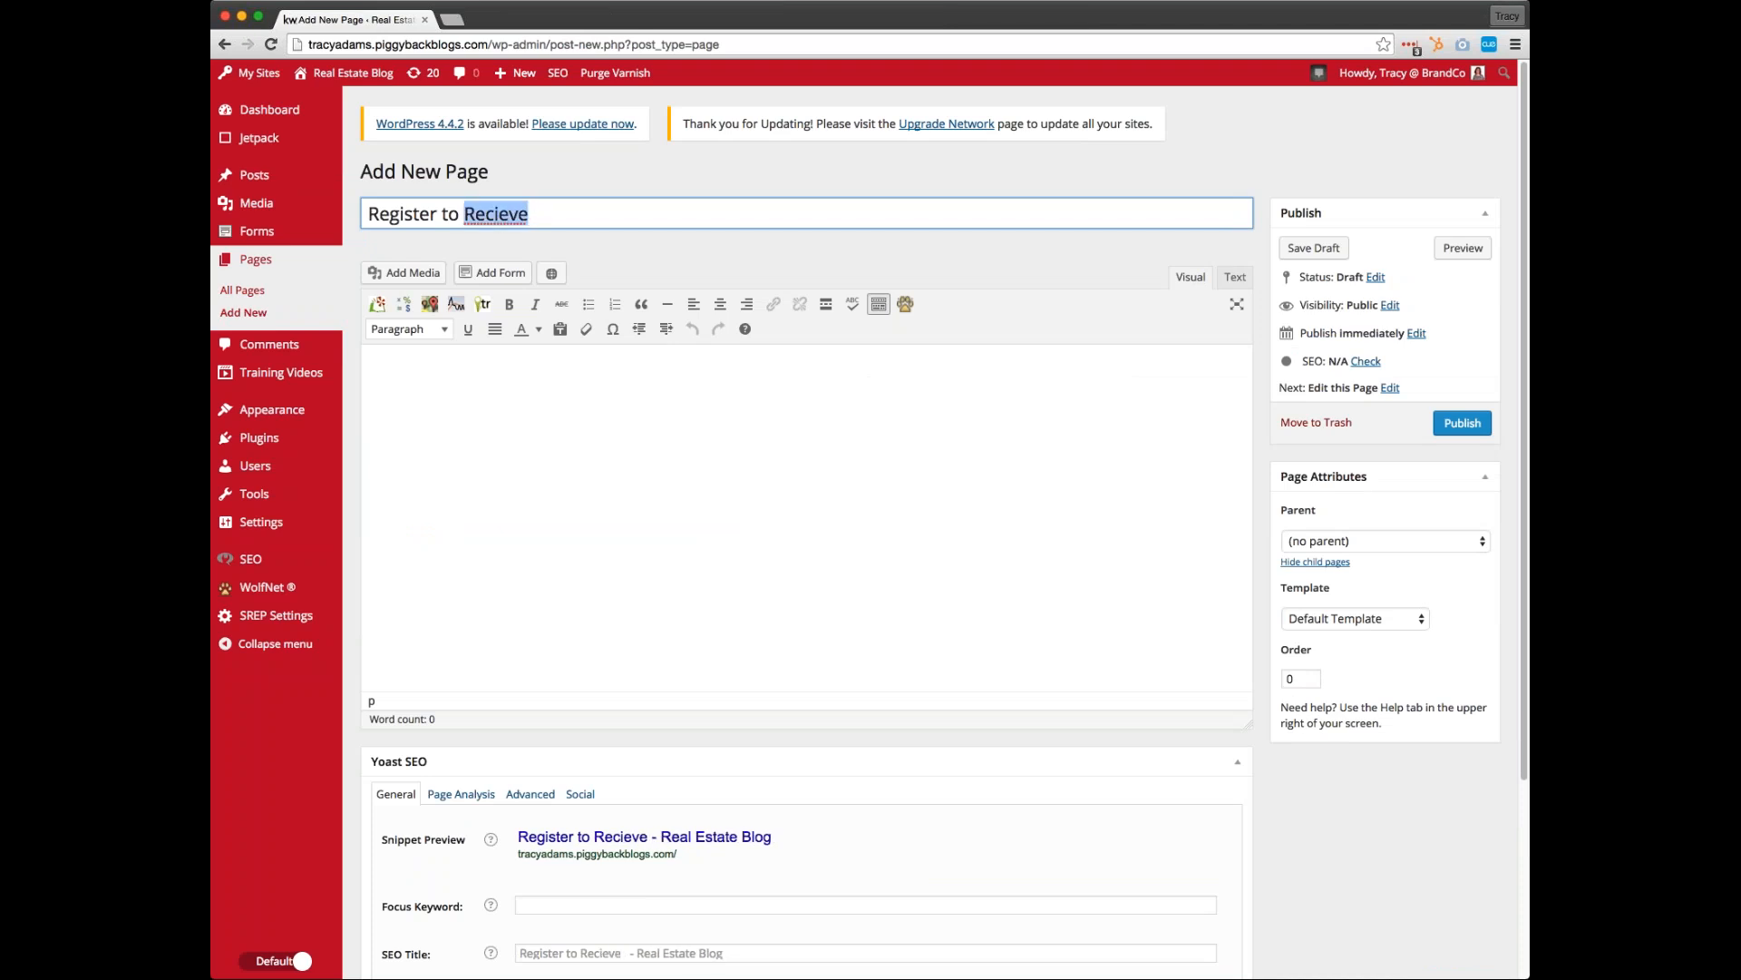
pyautogui.write('Receive')
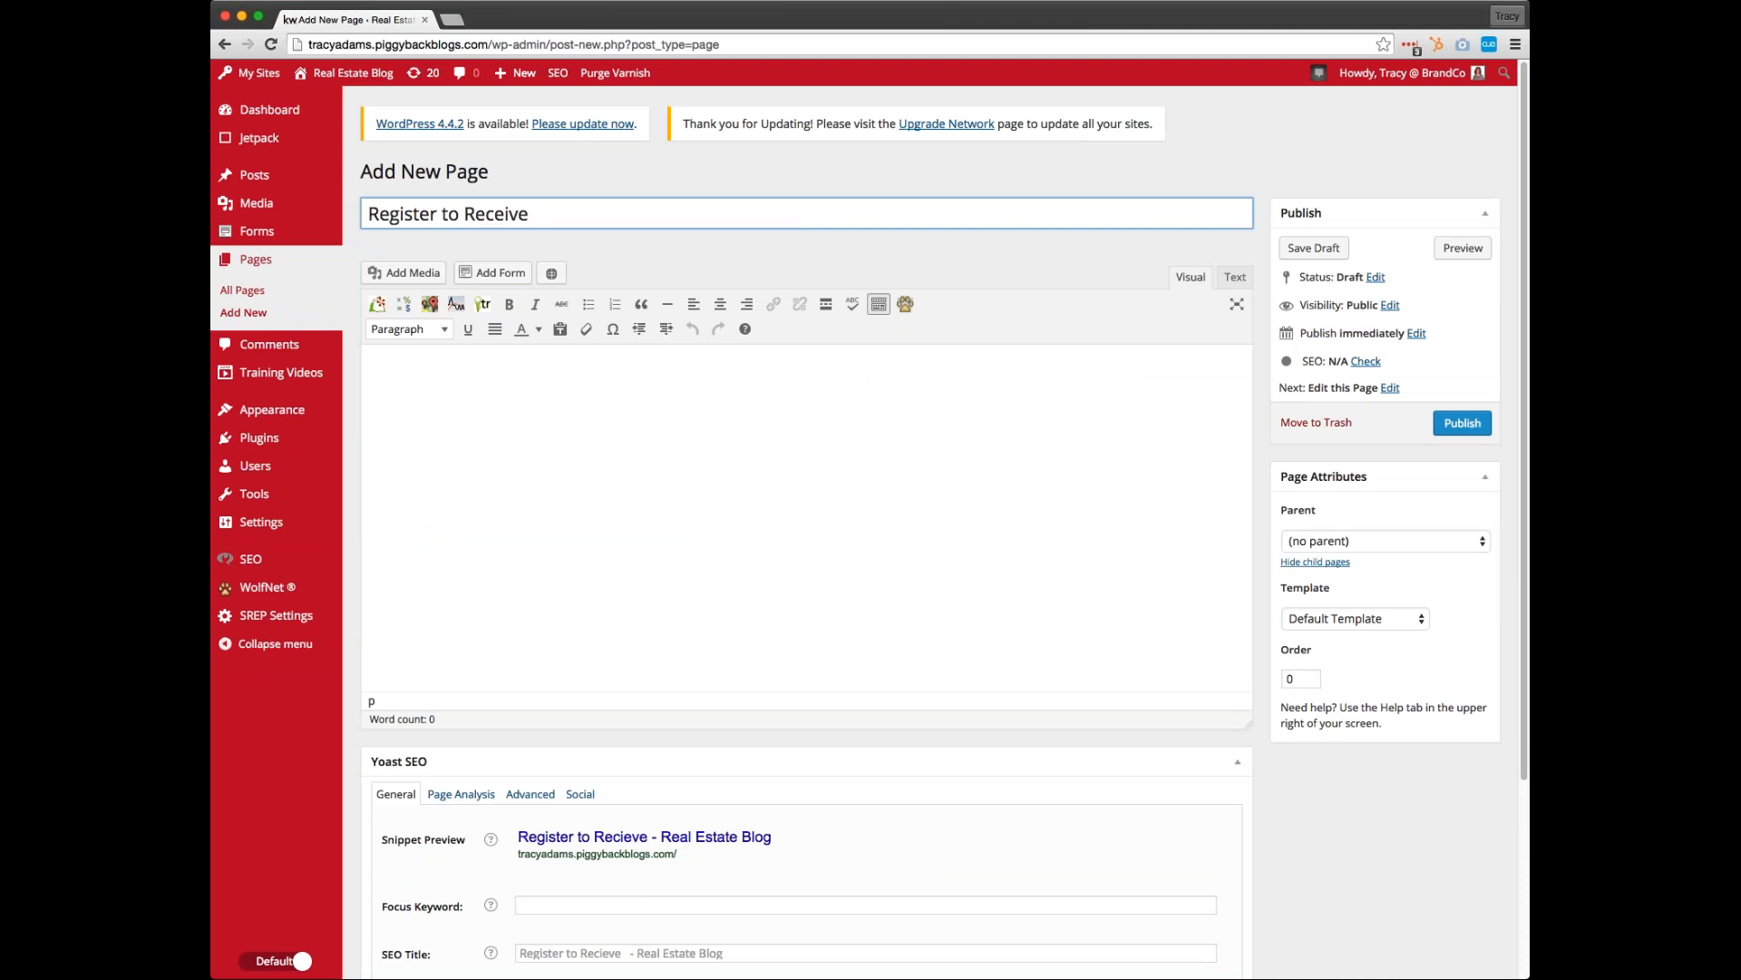
# Change the page title to "Register for Landing Pages Webinar"
pyautogui.press('BackSpace')
pyautogui.press('BackSpace')
pyautogui.press('BackSpace')
pyautogui.press('BackSpace')
pyautogui.press('BackSpace')
pyautogui.press('BackSpace')
pyautogui.press('BackSpace')
pyautogui.press('BackSpace')
pyautogui.press('BackSpace')
pyautogui.press('BackSpace')
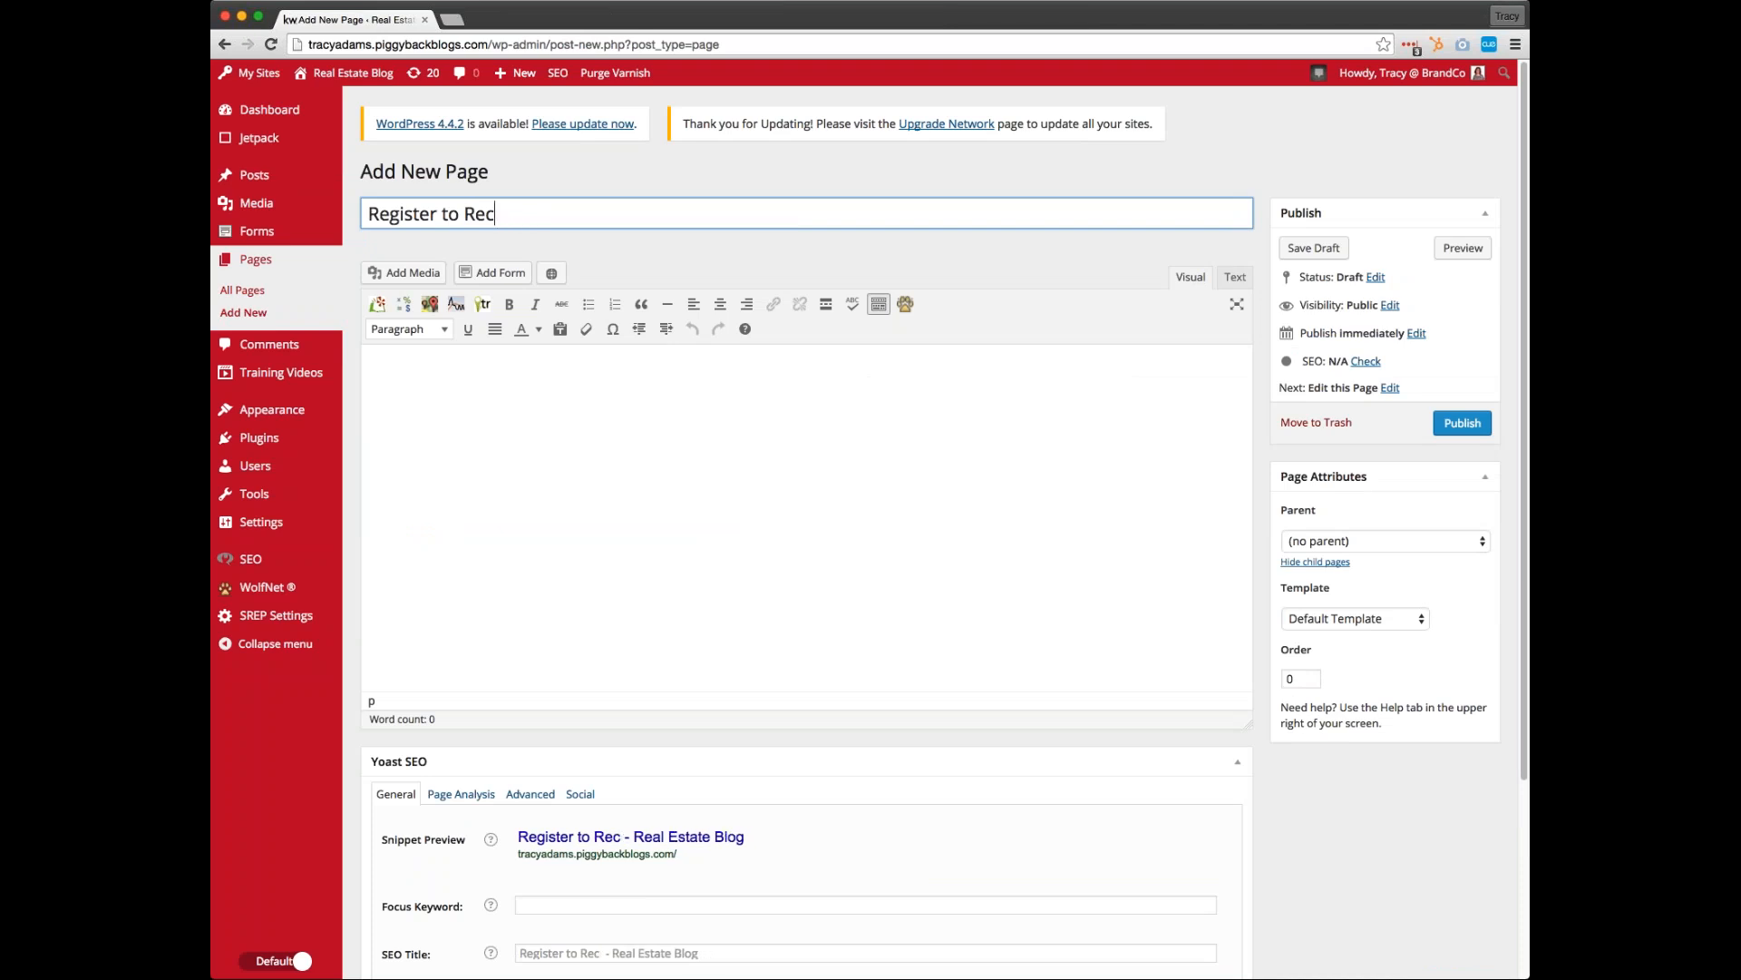
pyautogui.write('for ')
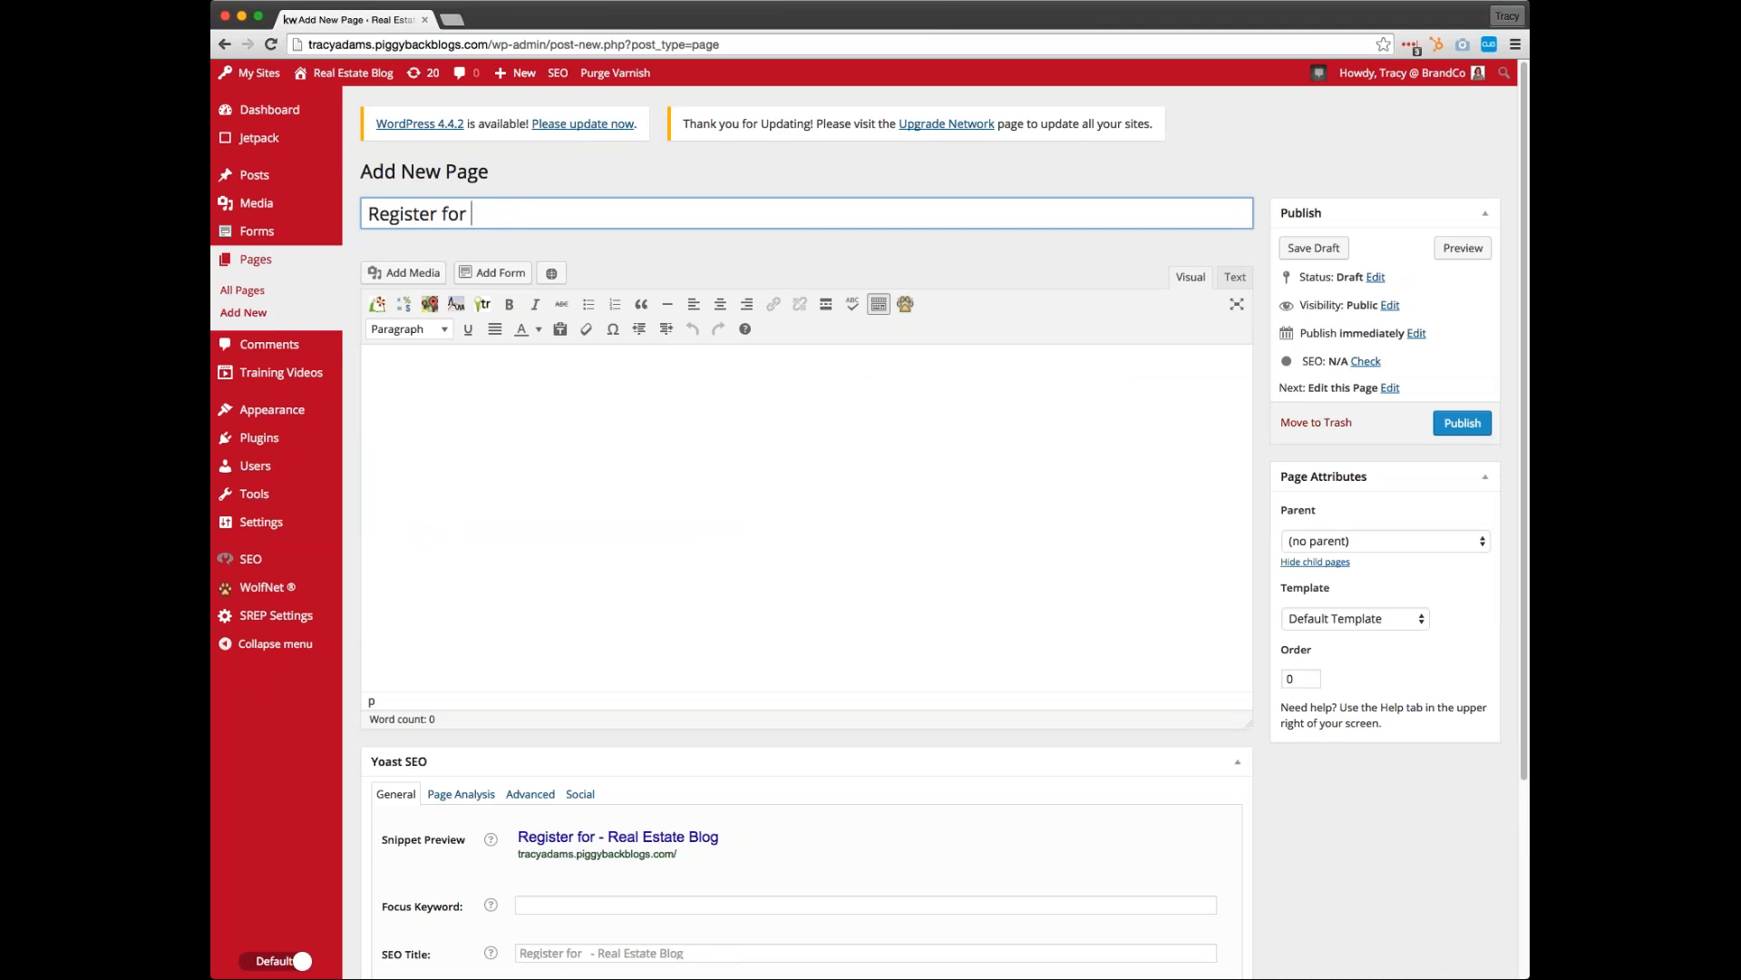
pyautogui.write('Landing Pages ')
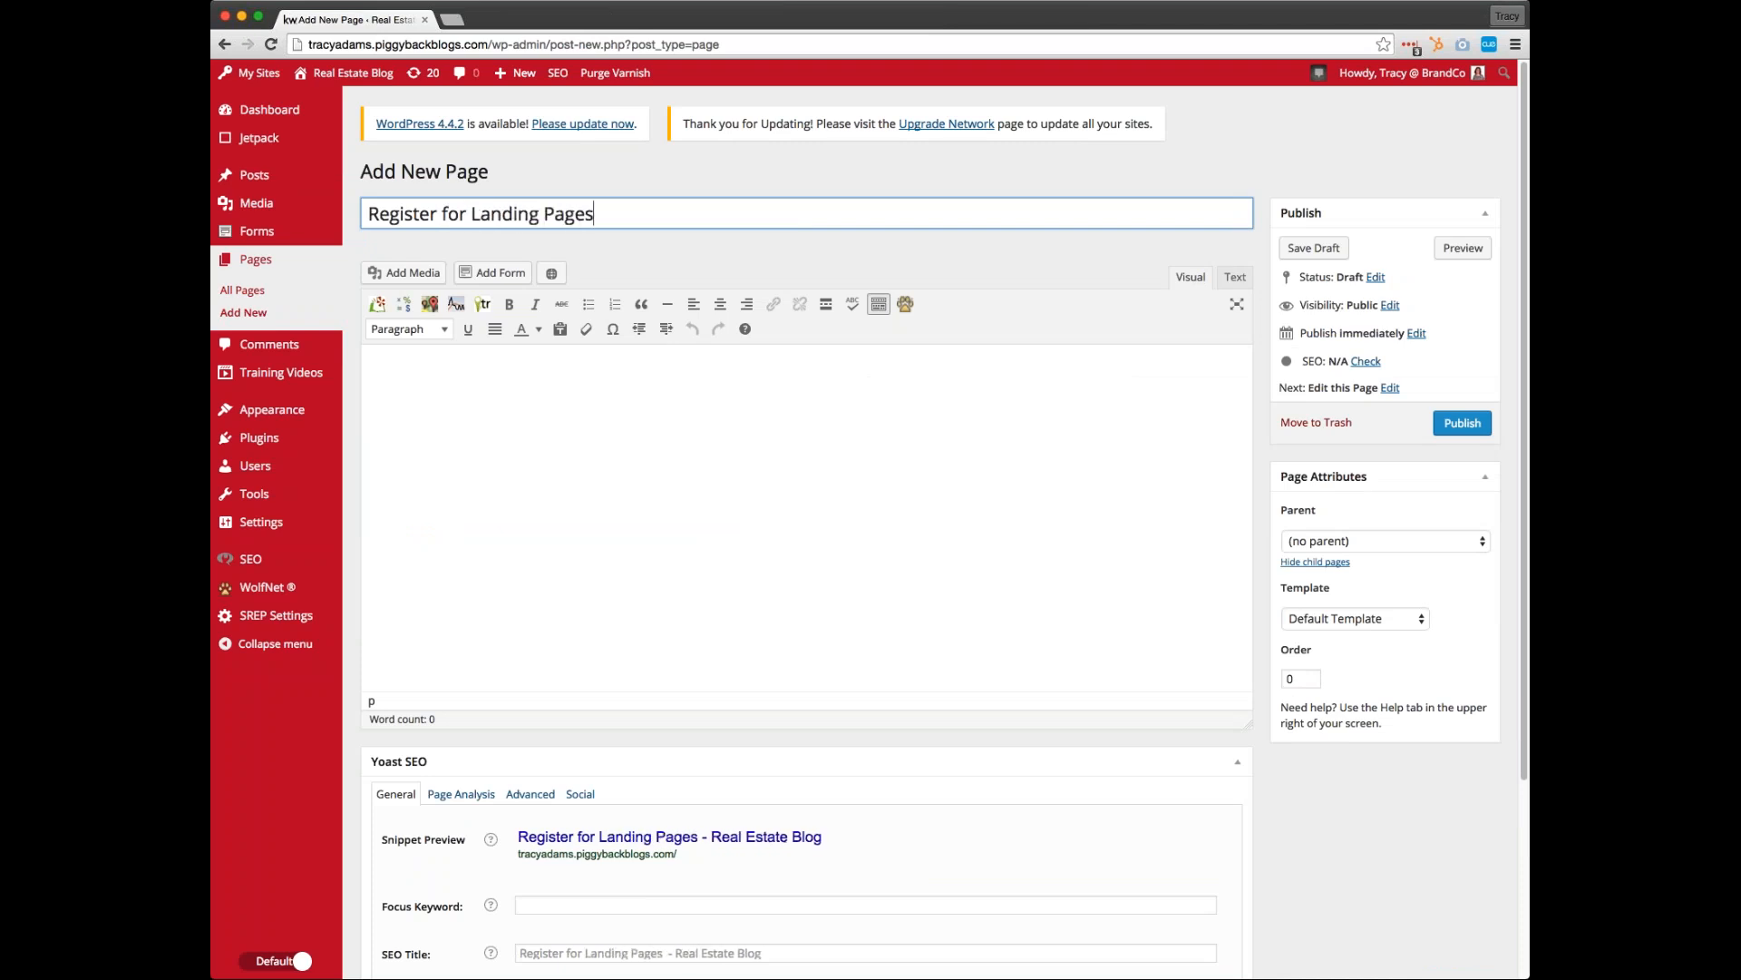
pyautogui.write('Webinar')
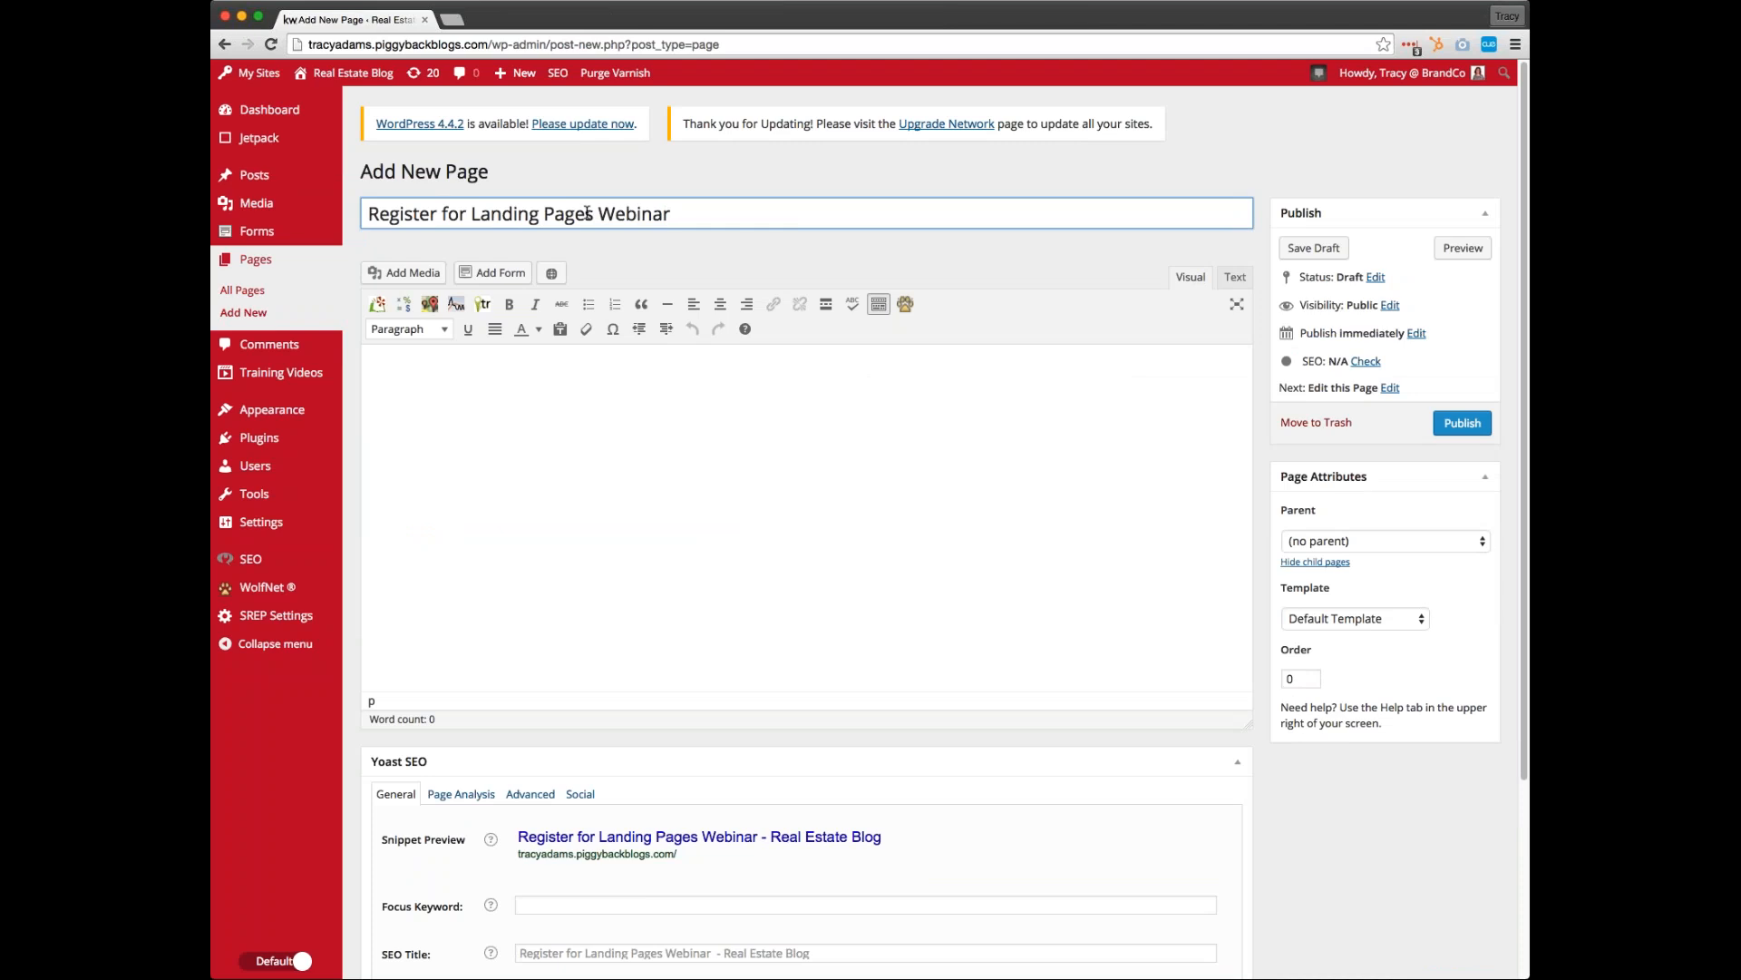
# Change the page title to "Register to Receive this Free Ice Cream Offer"
pyautogui.moveTo(728, 209); pyautogui.dragTo(471, 214)
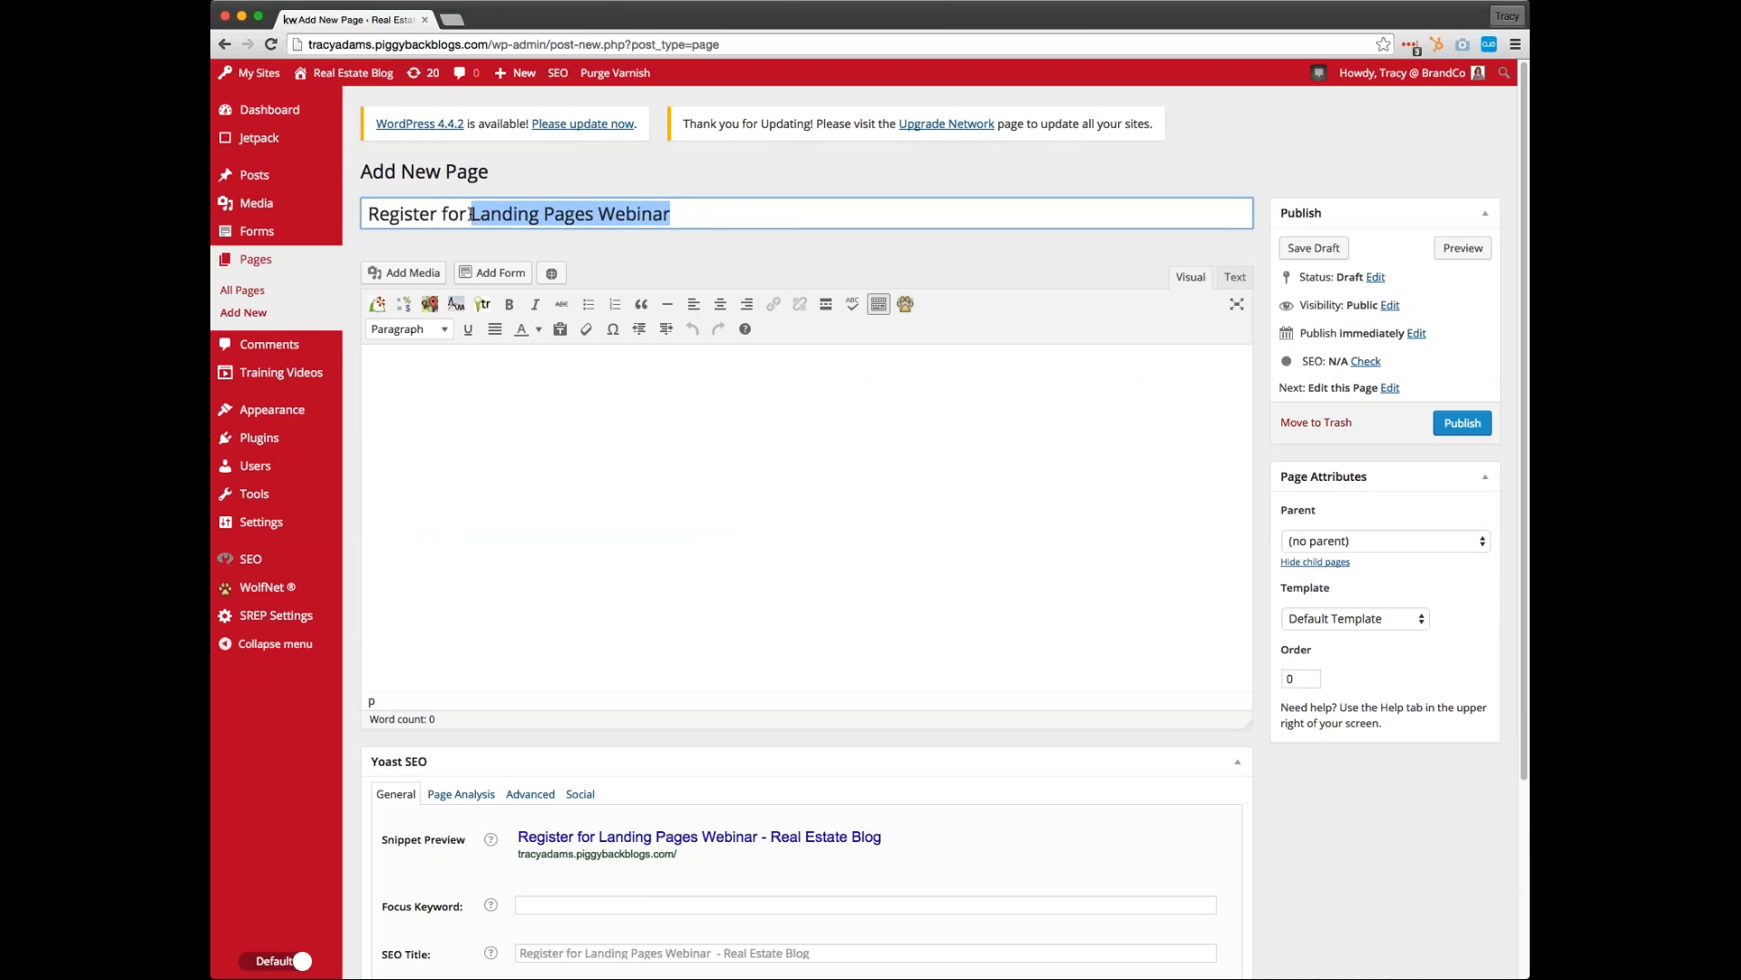
pyautogui.press('BackSpace')
pyautogui.press('BackSpace')
pyautogui.press('BackSpace')
pyautogui.press('BackSpace')
pyautogui.press('BackSpace')
pyautogui.write('to Re')
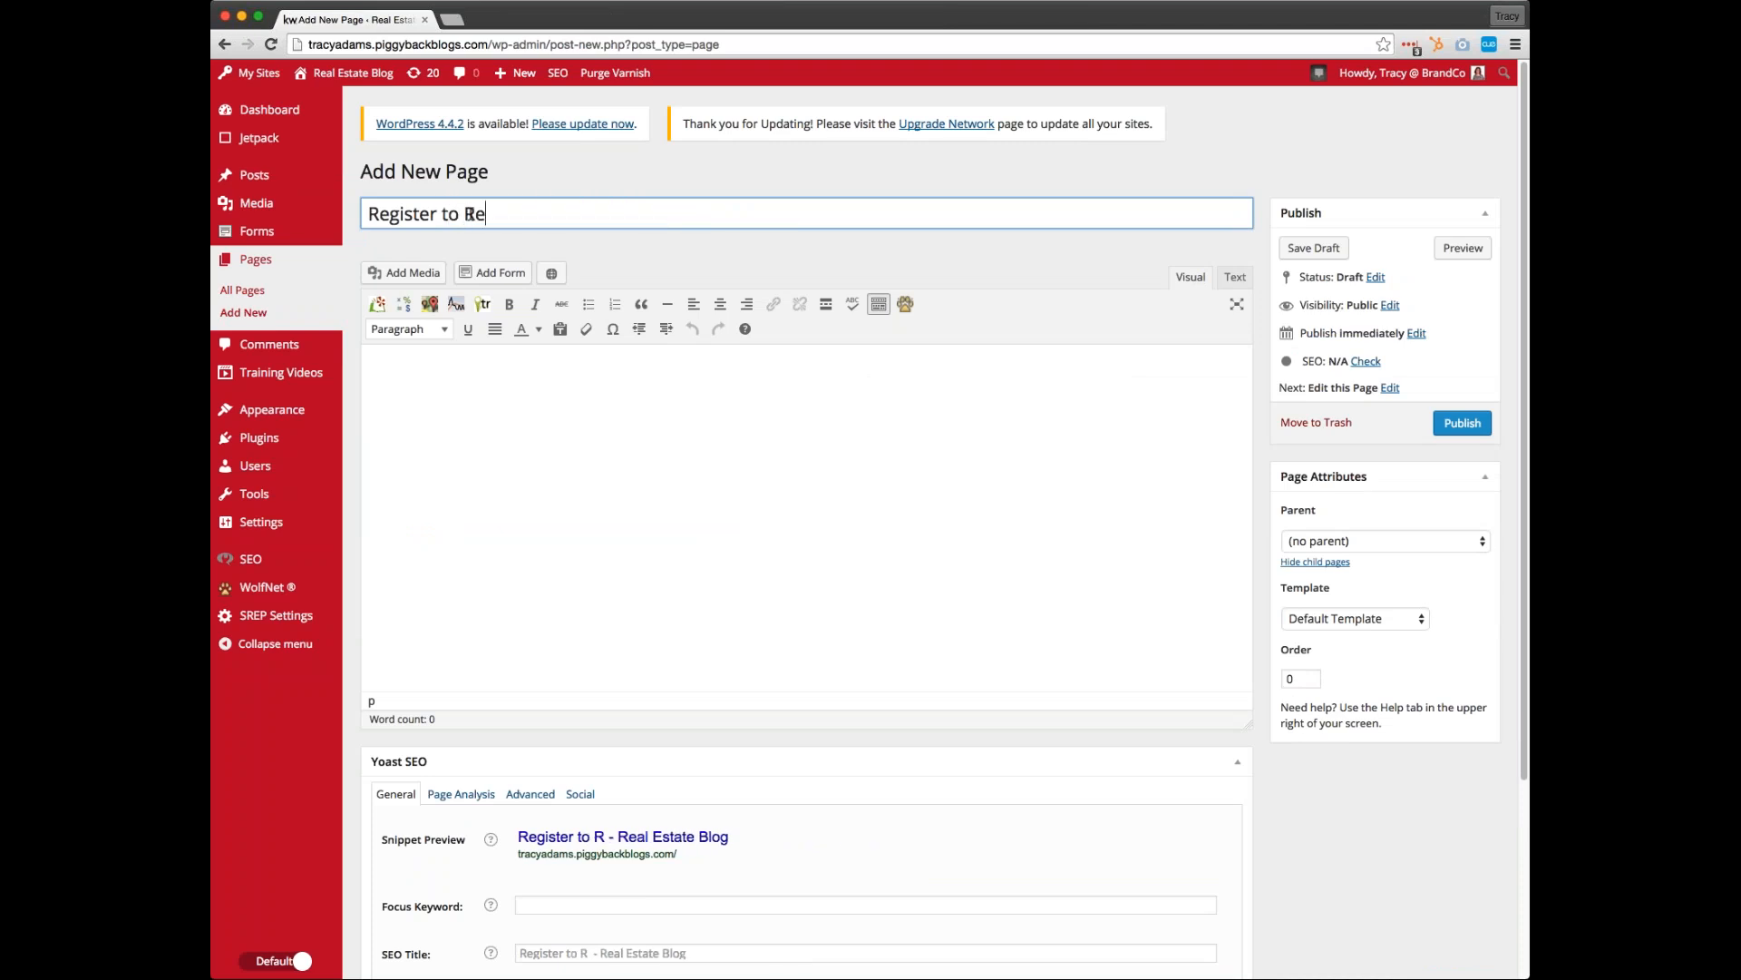
pyautogui.write('cieve this ')
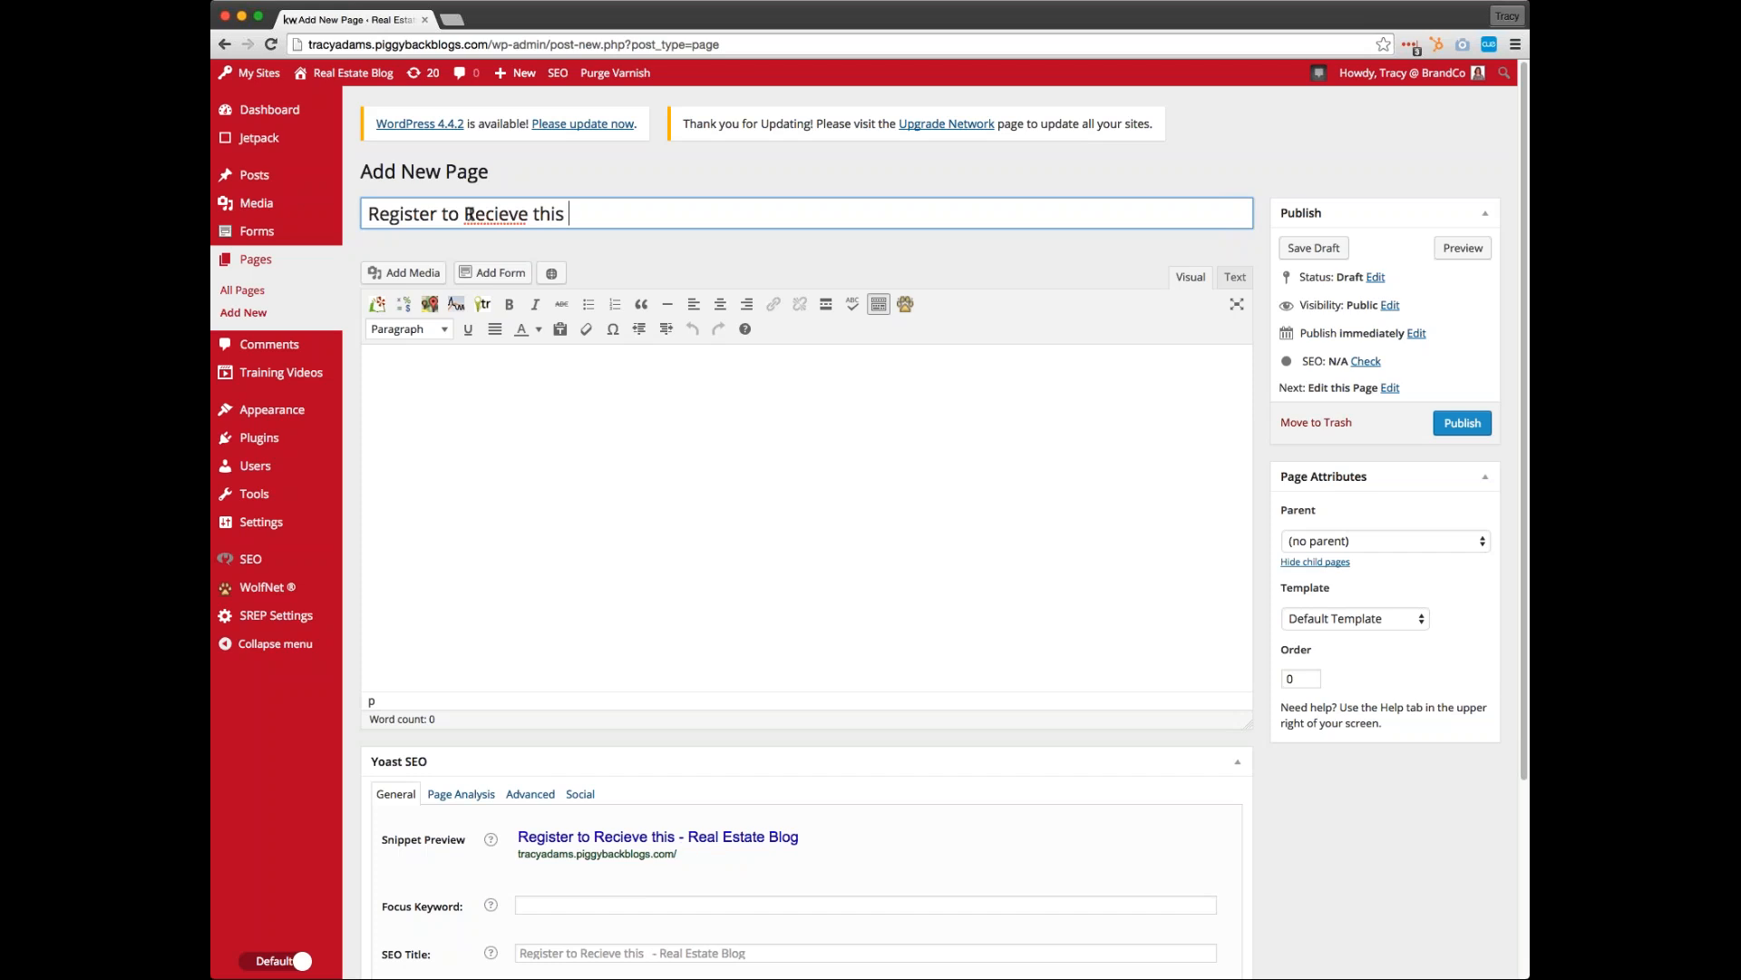
pyautogui.write('Free I')
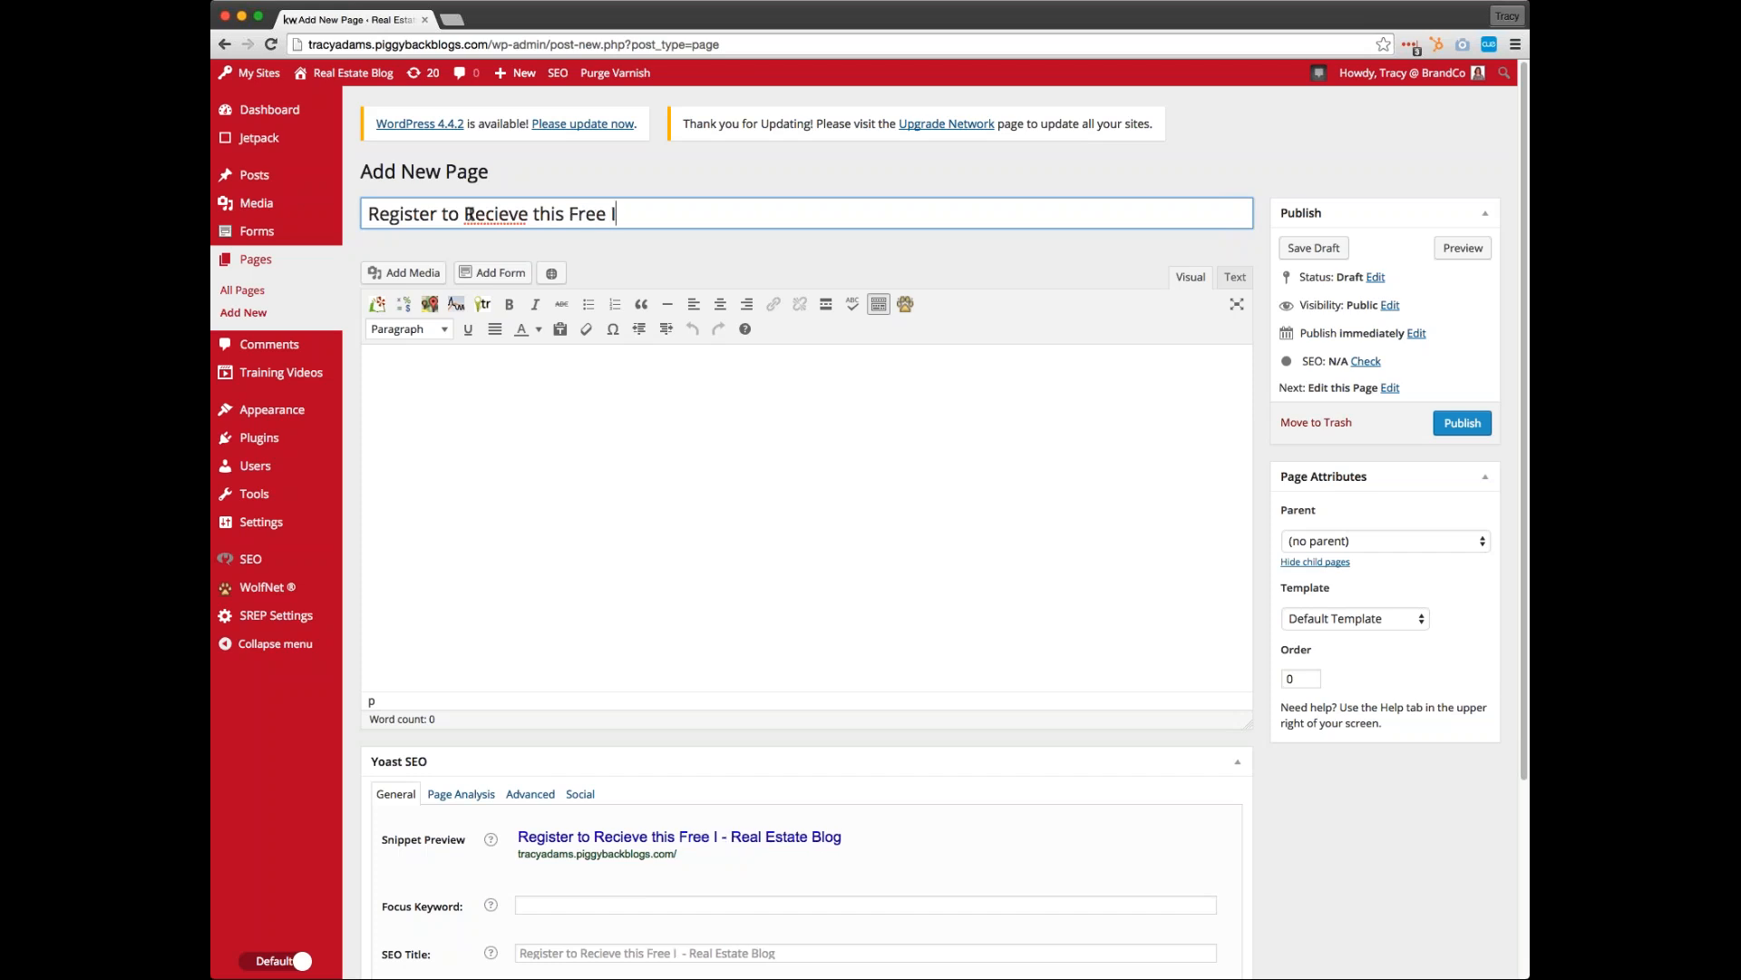
pyautogui.write('ce Cream Offd')
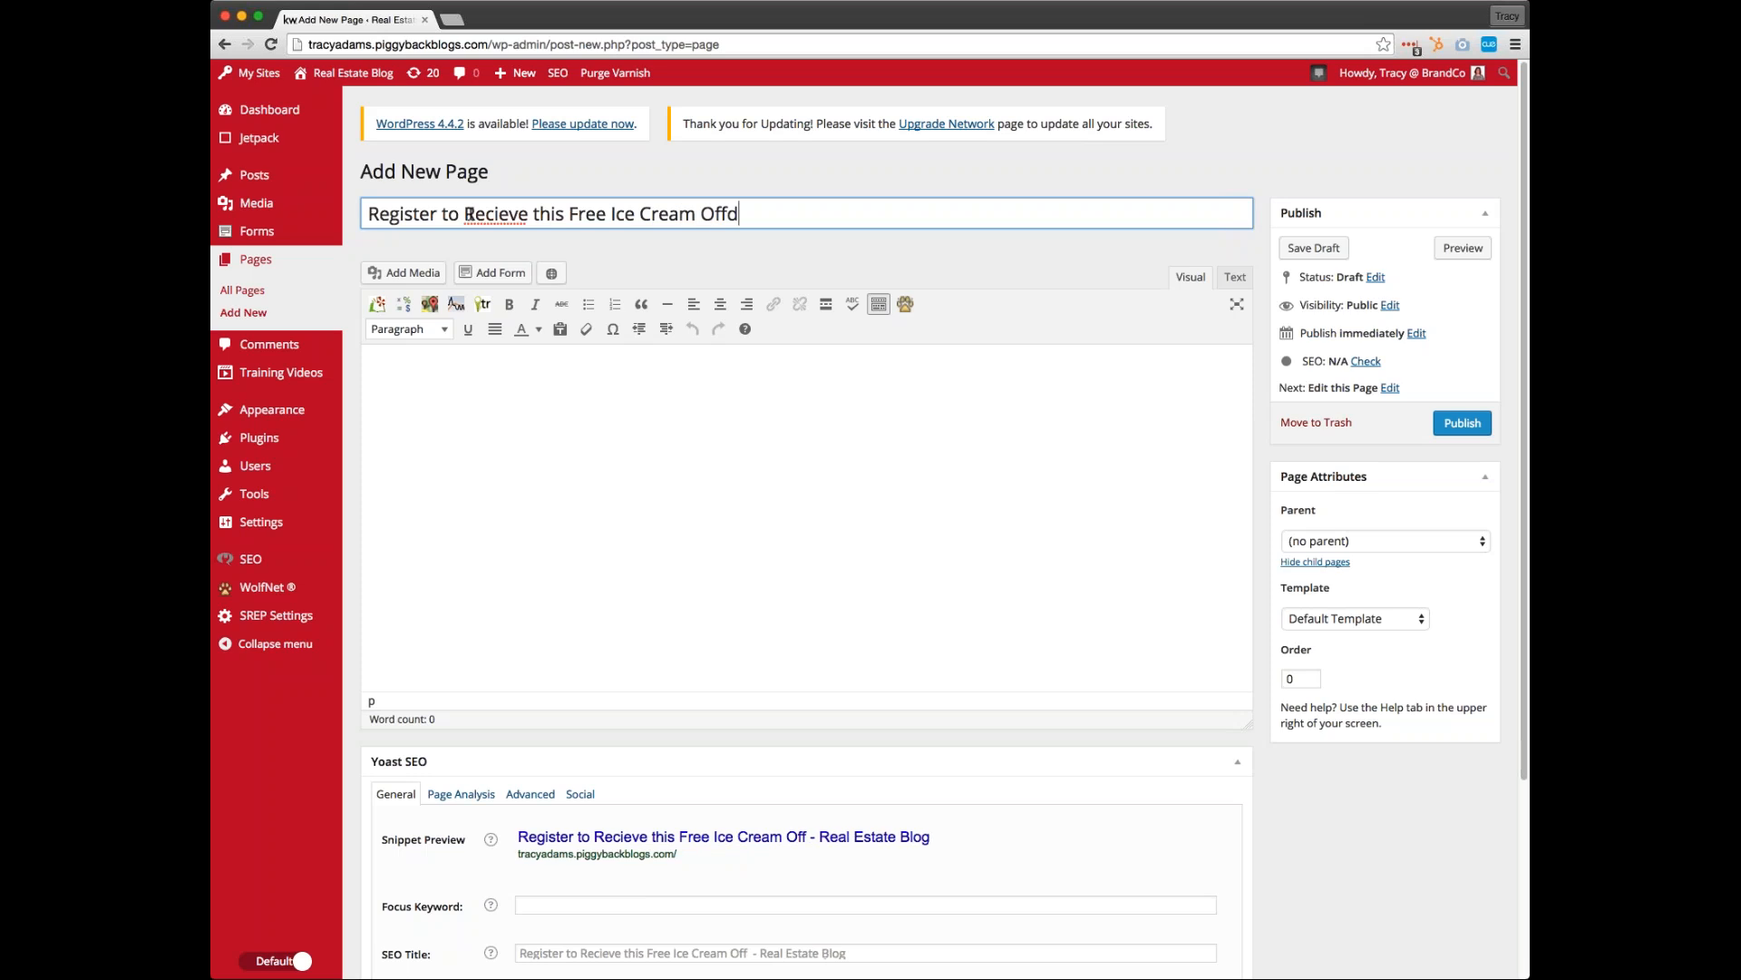
pyautogui.press('BackSpace')
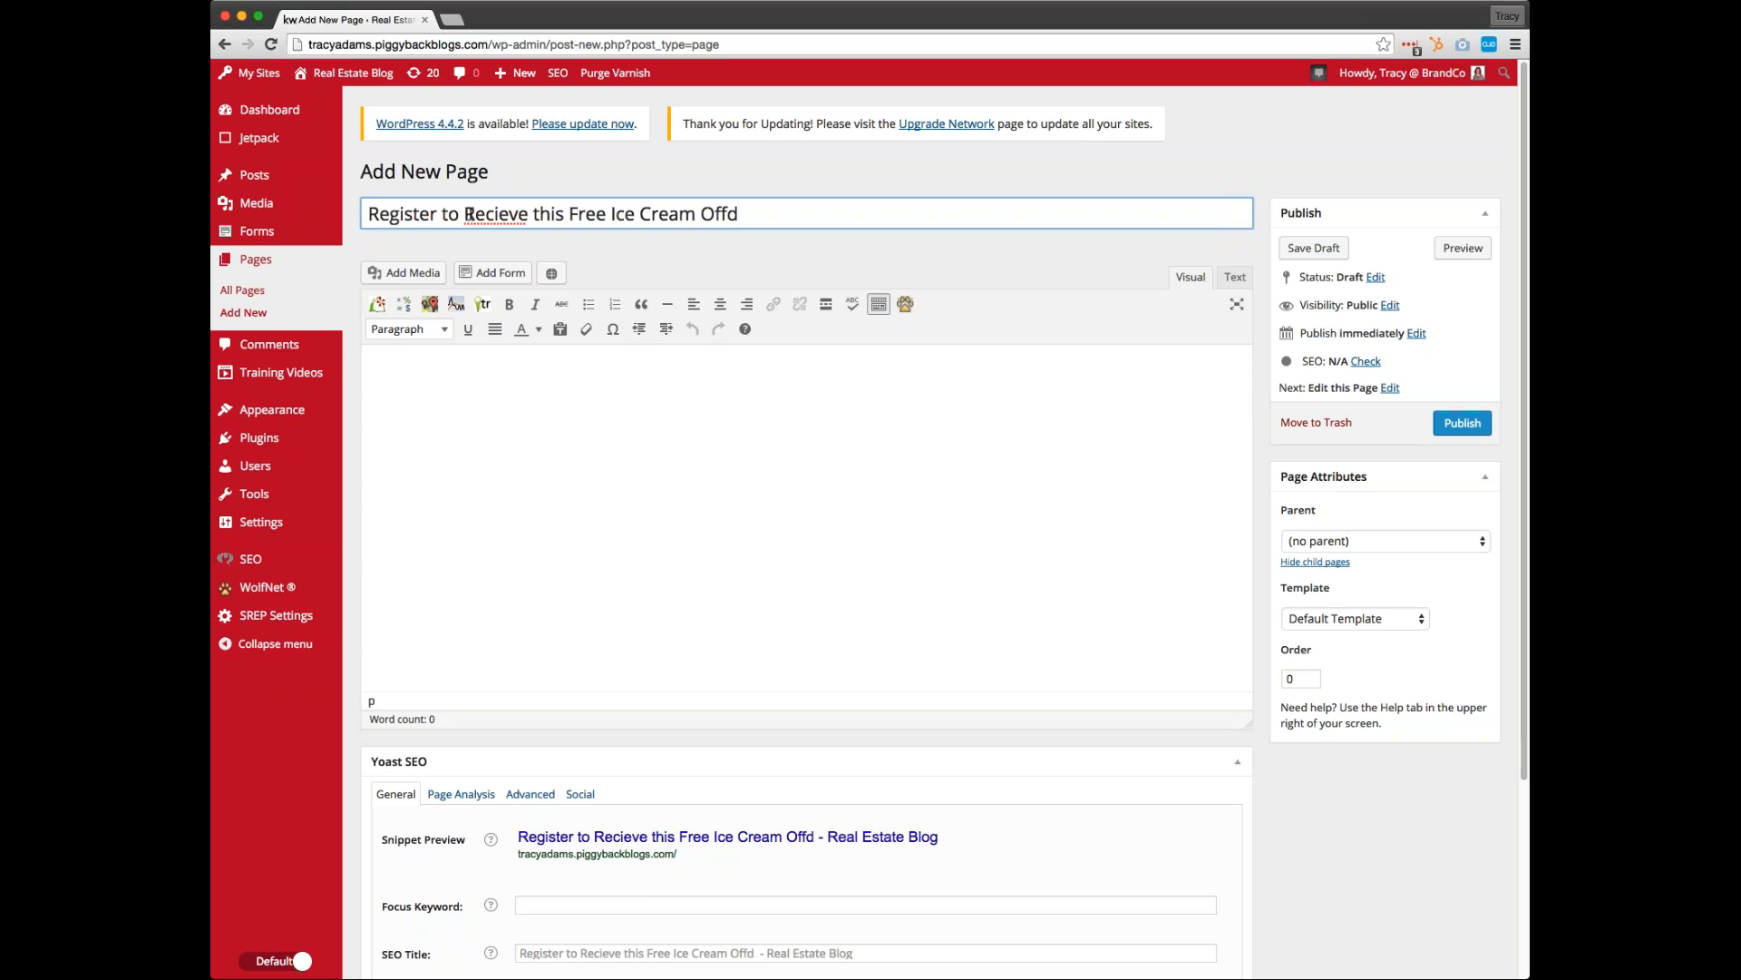
pyautogui.write('er')
pyautogui.doubleClick(495, 215)
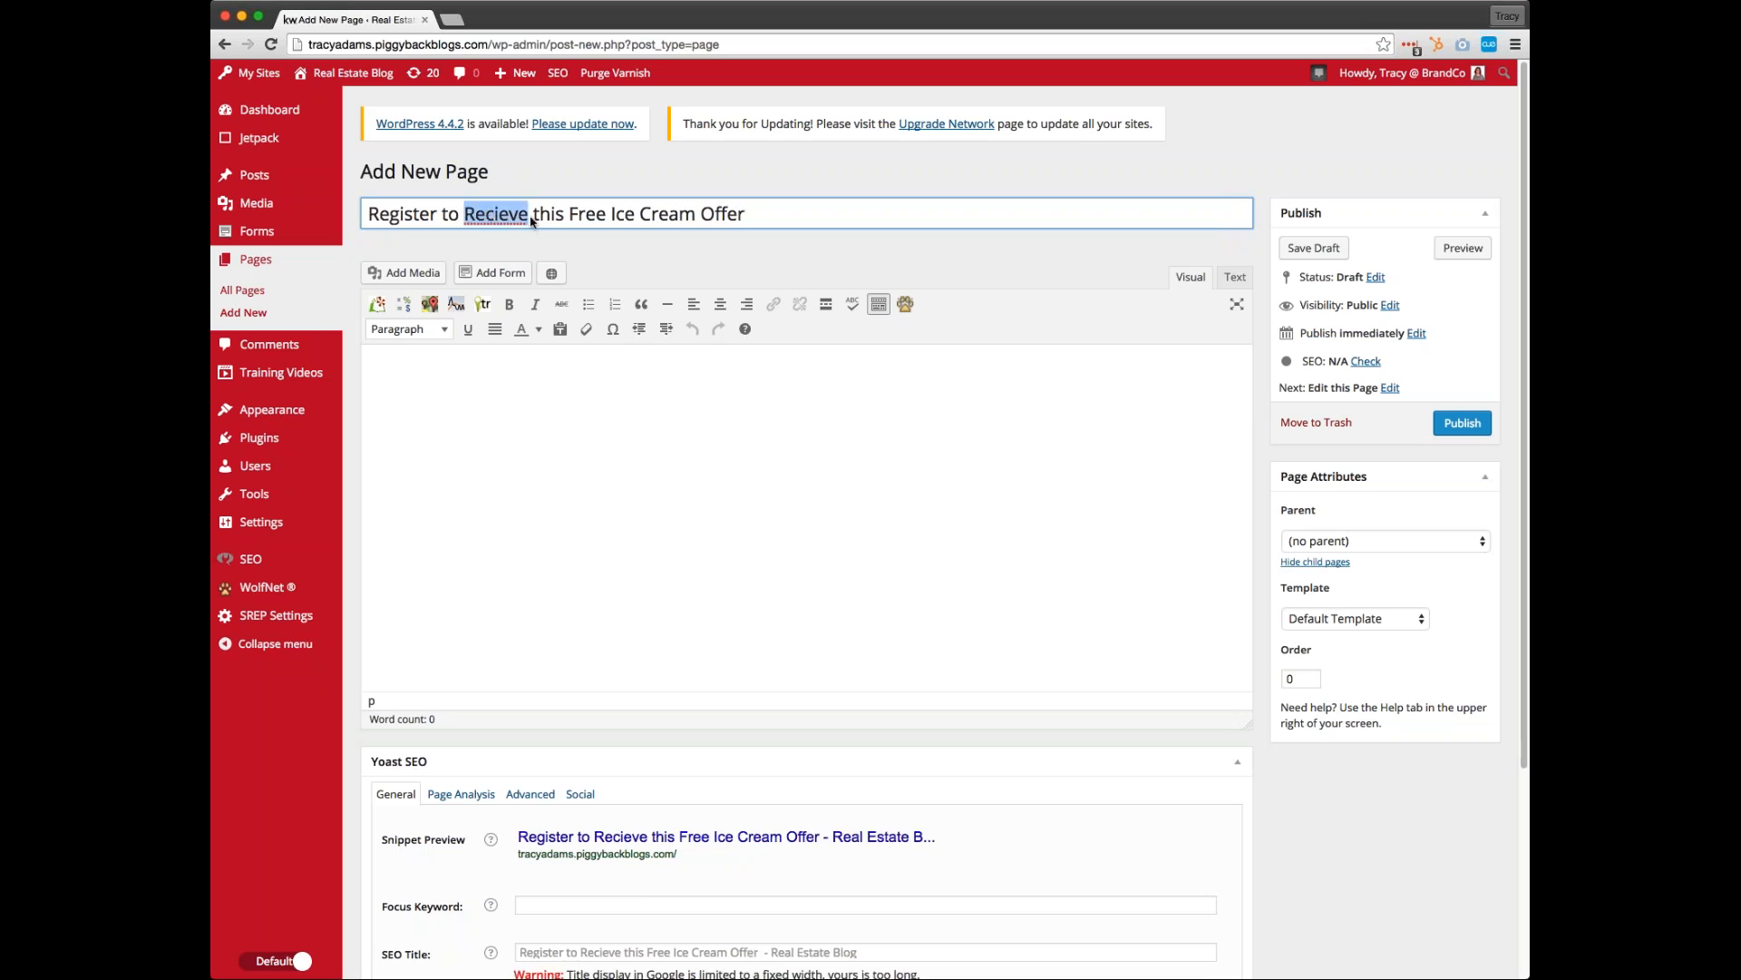
pyautogui.write('Receive')
pyautogui.click(687, 476)
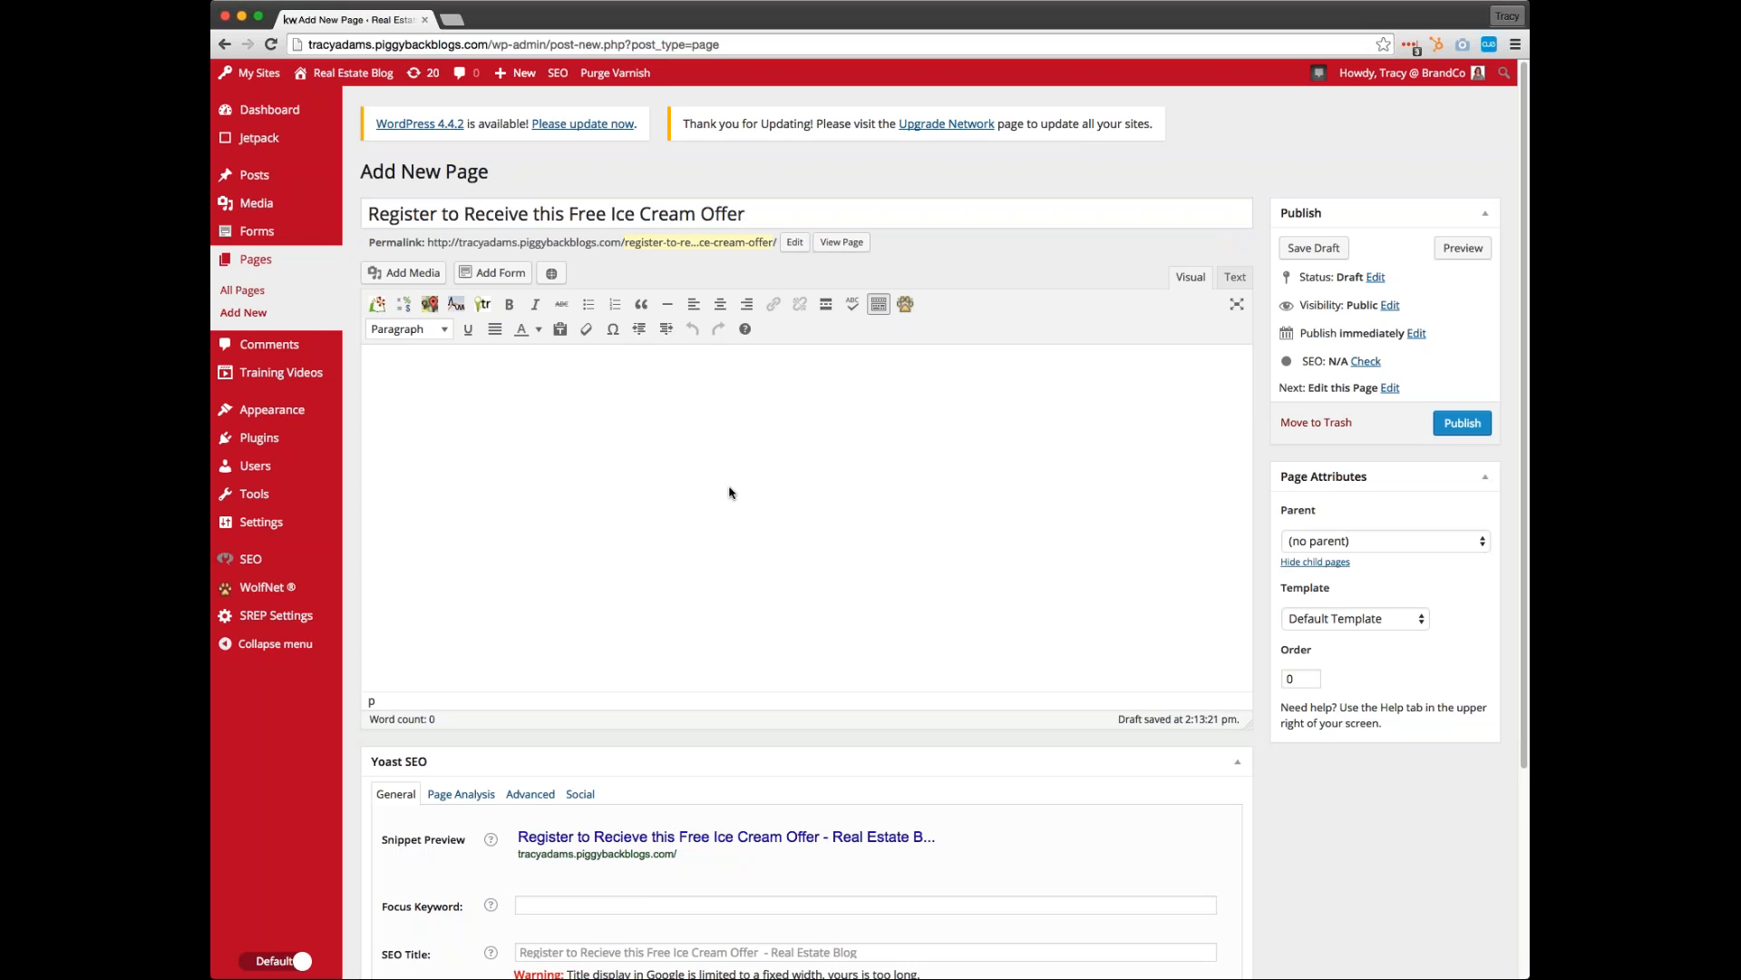
# Insert the deli.jpg image from the media library into the empty page body and delete it again
pyautogui.click(401, 274)
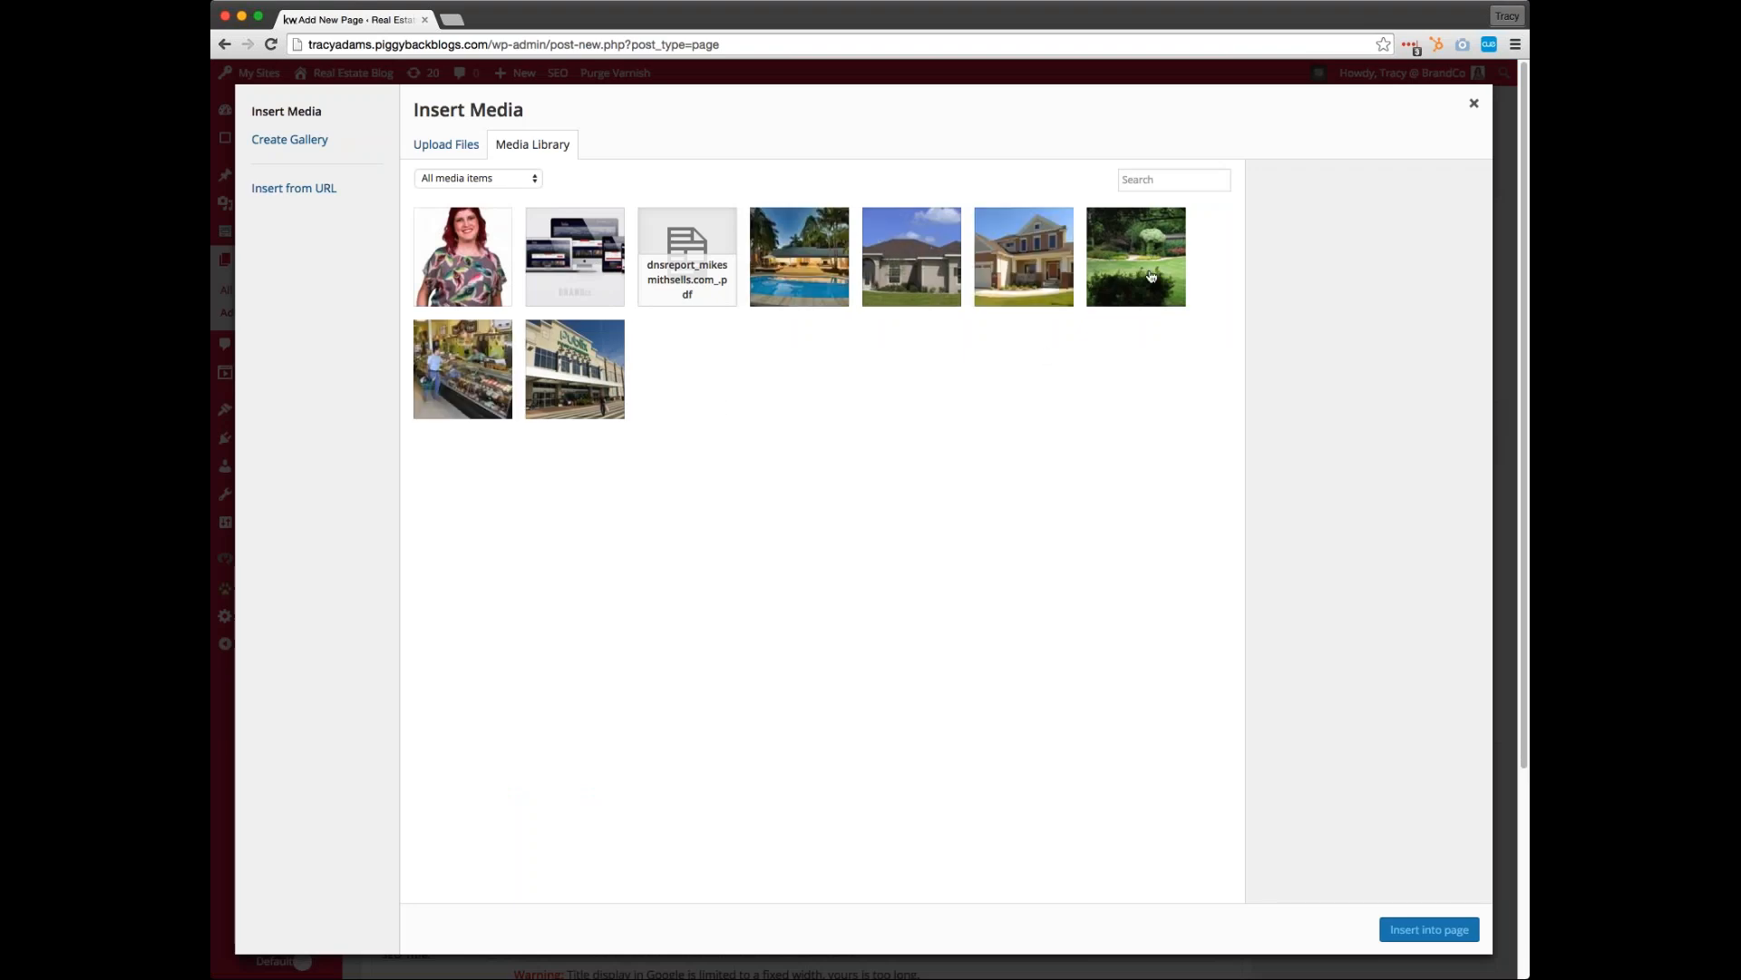
pyautogui.click(462, 375)
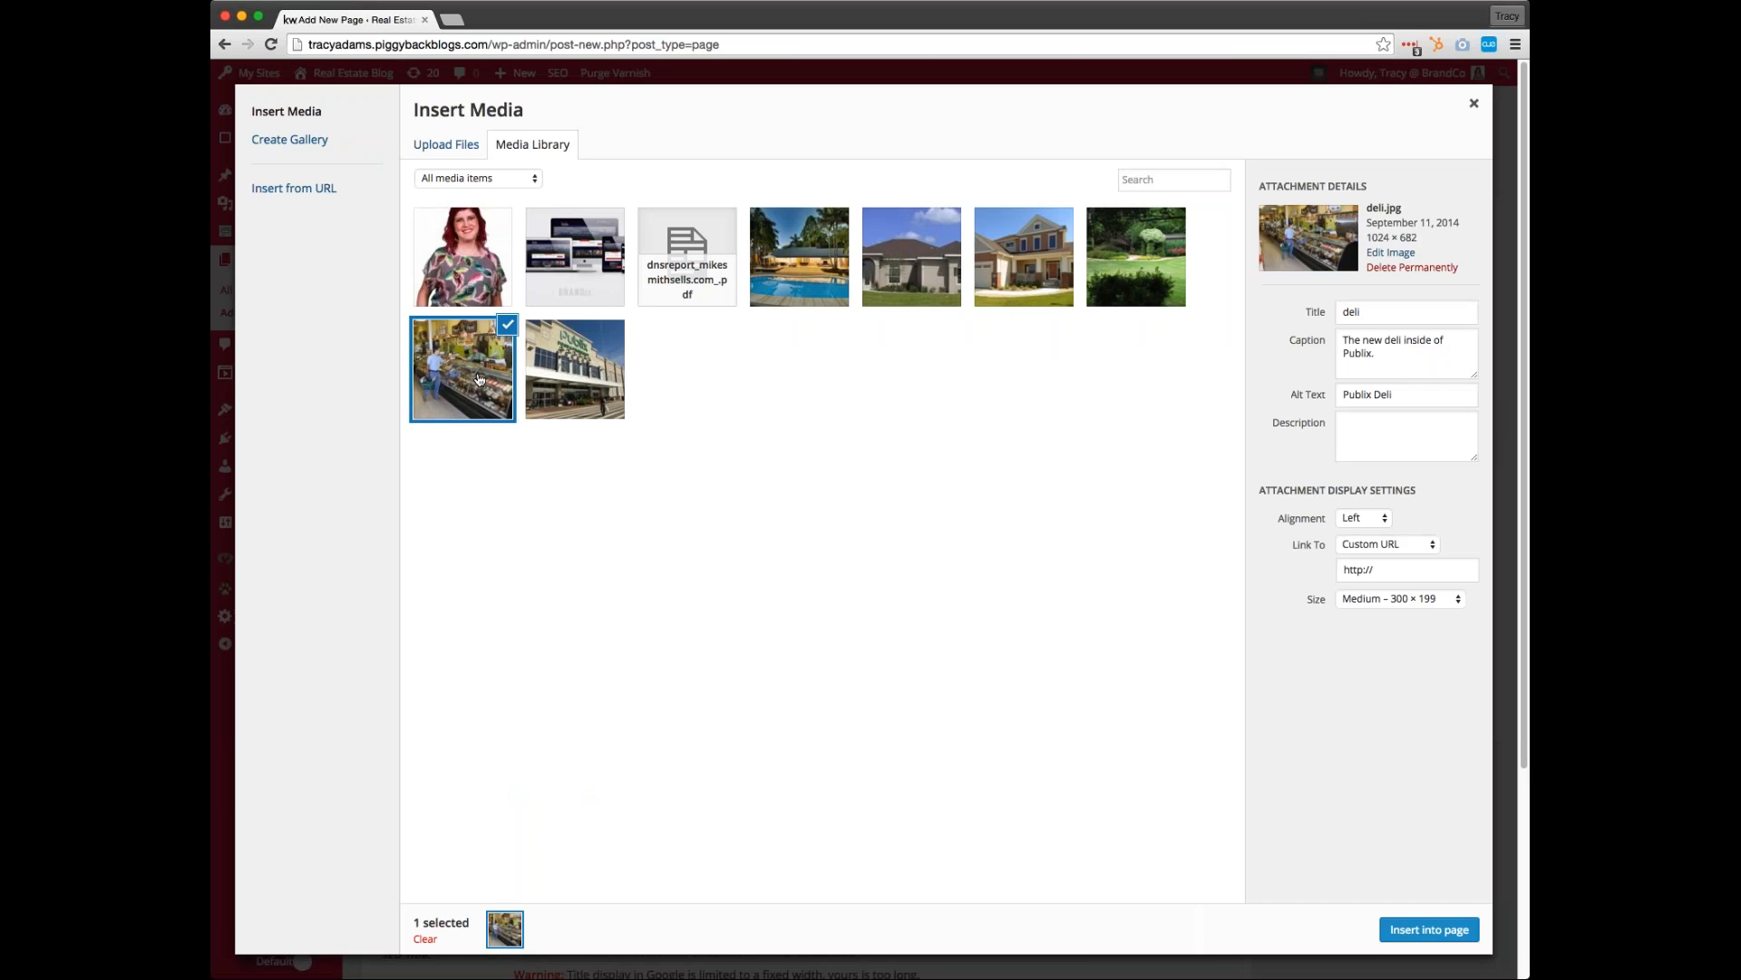
pyautogui.click(1442, 929)
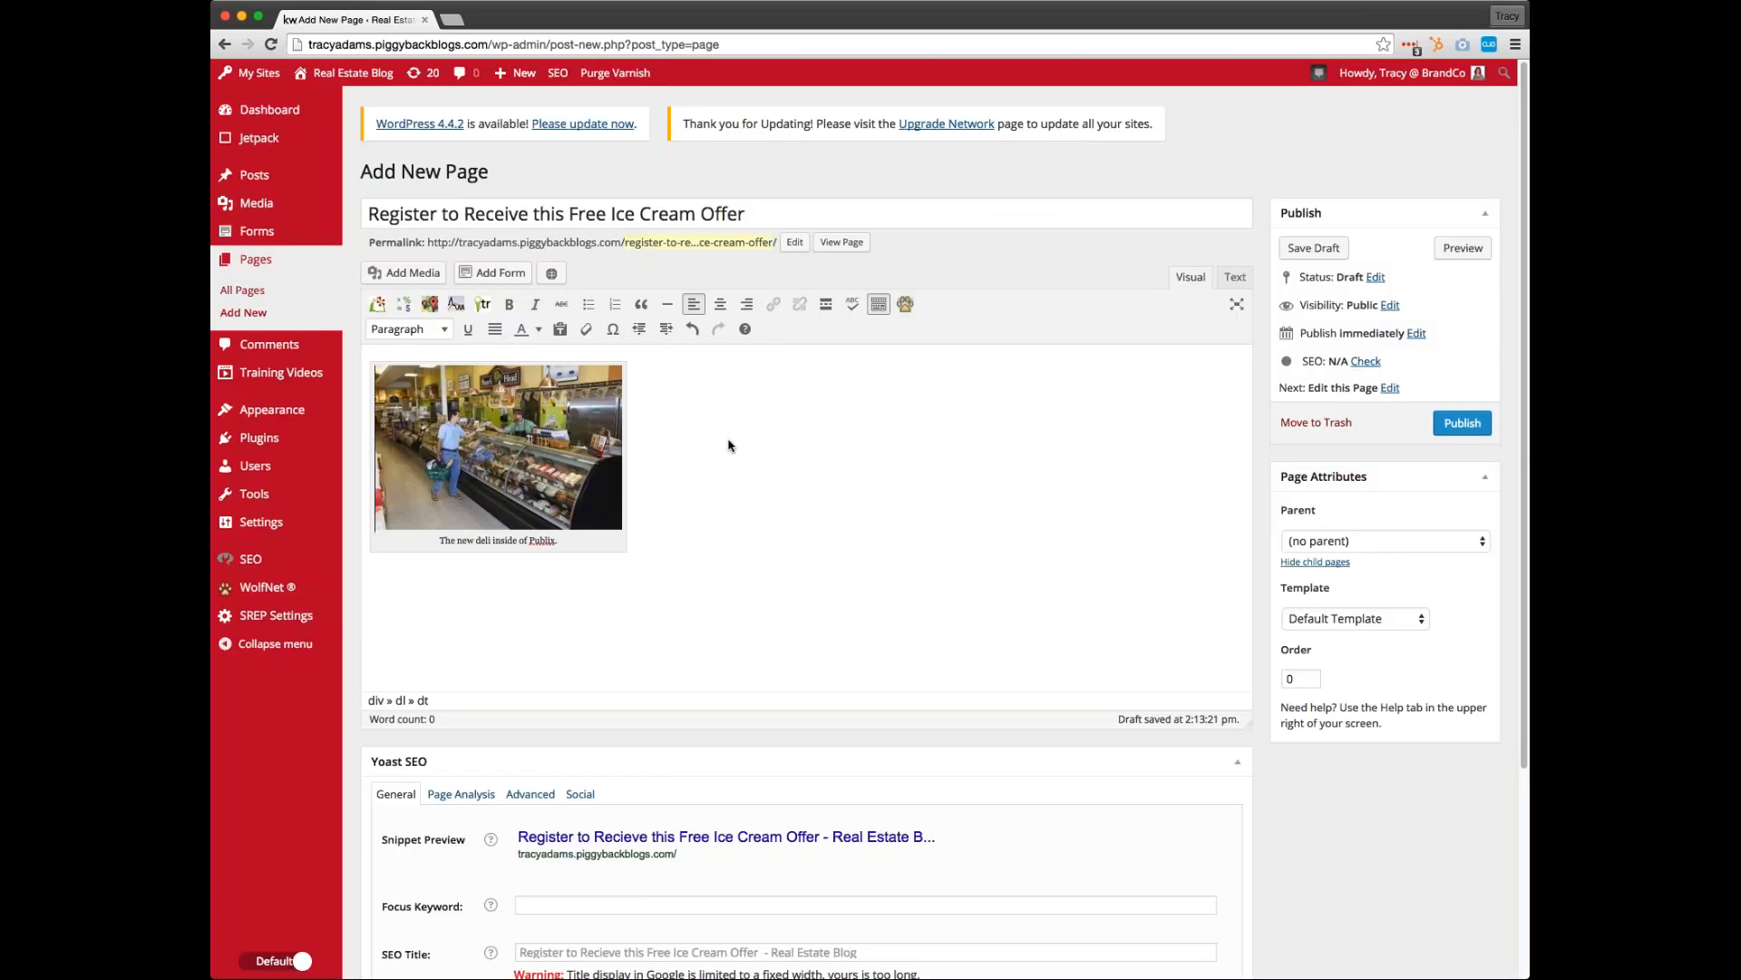
pyautogui.click(554, 451)
pyautogui.click(394, 384)
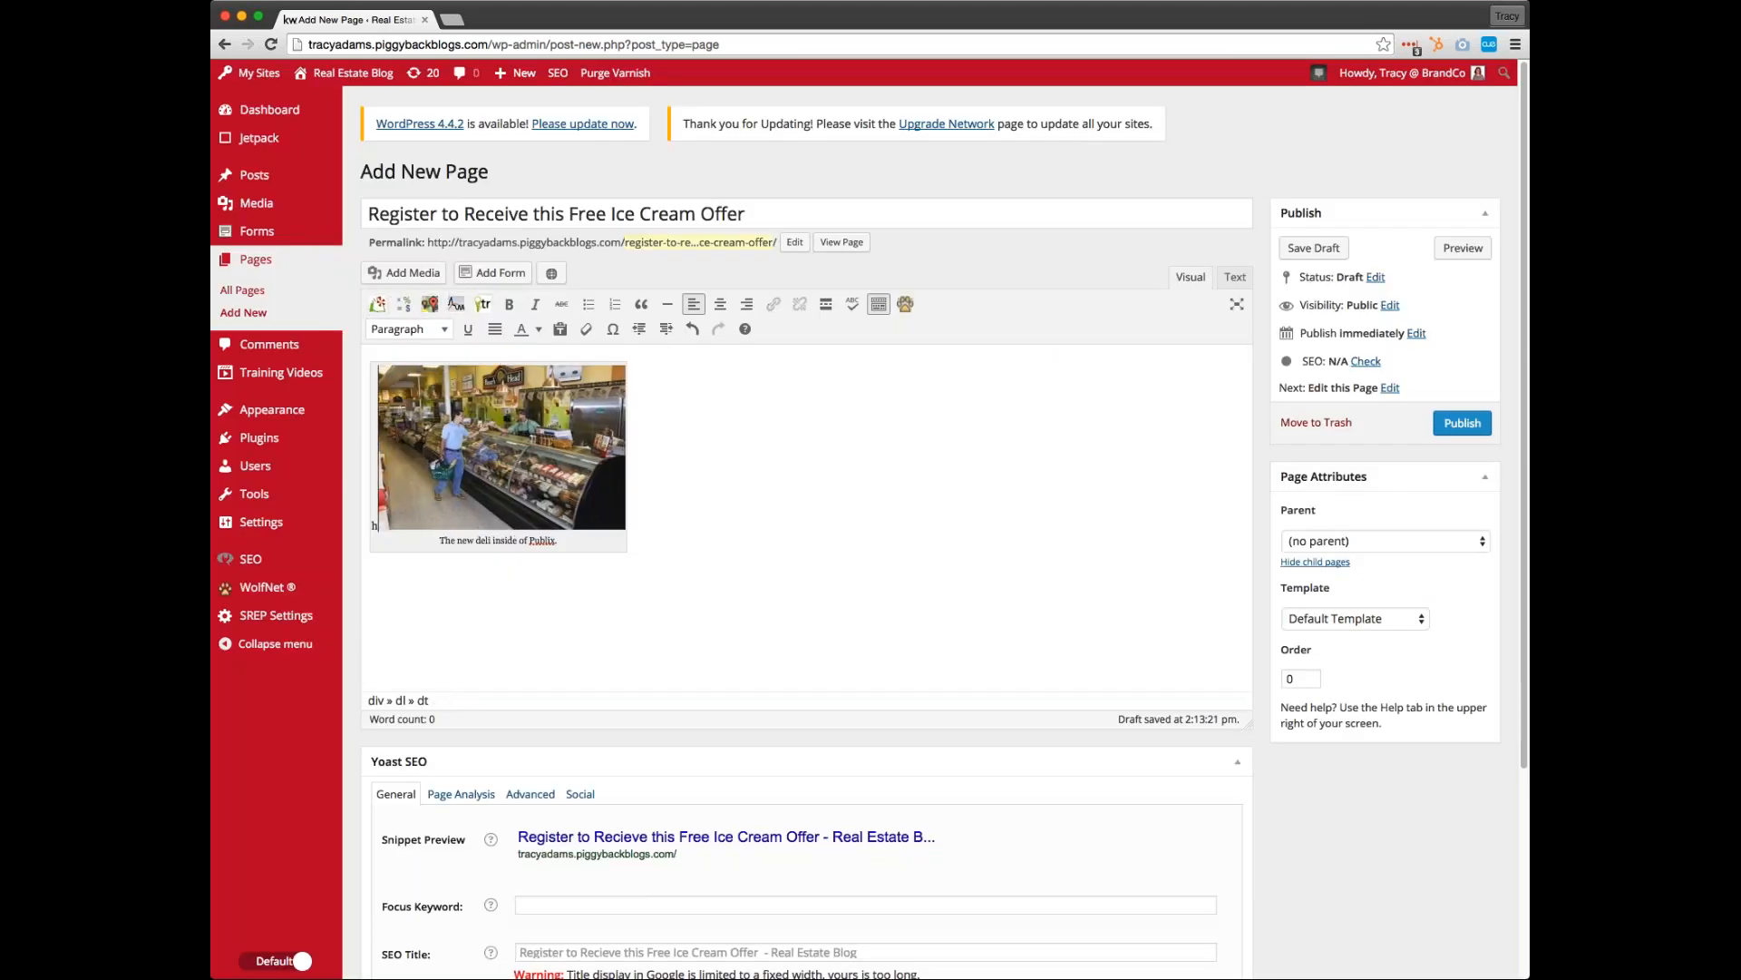
pyautogui.press('Delete')
# Enter the body text "Thank you for visiting my website, I would like to offer your the opportunity to enjoy a delicious Ice Cream treat on me!"
pyautogui.write('Thank you for ')
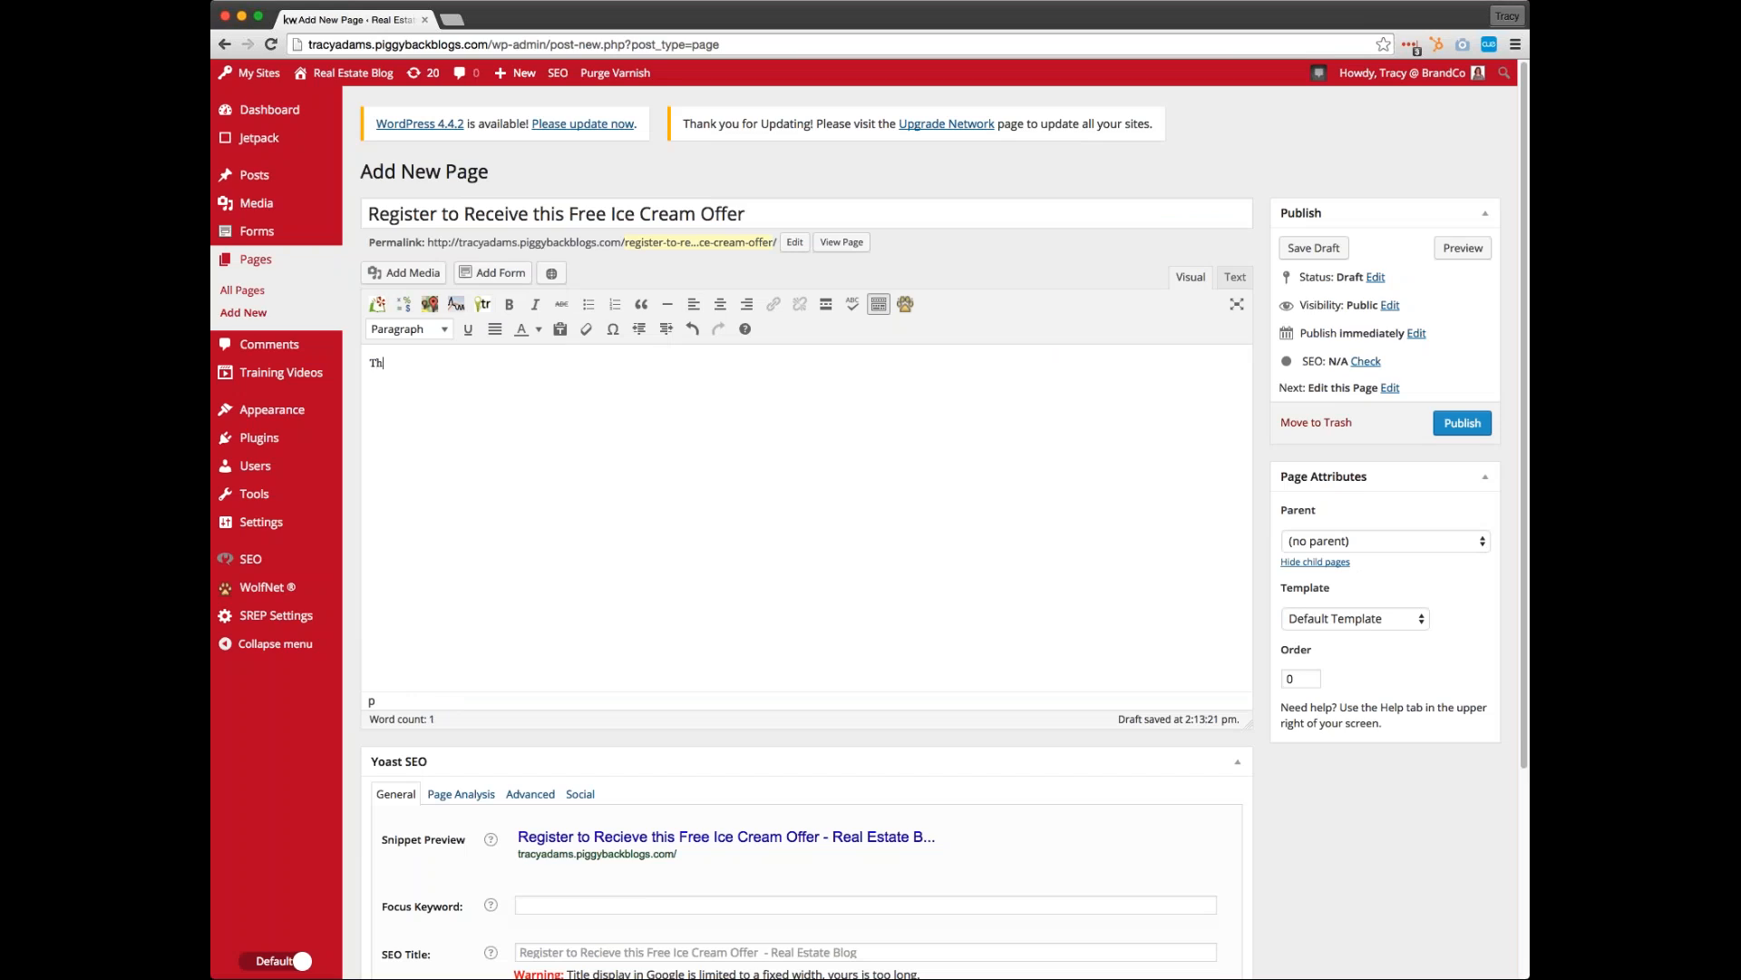
pyautogui.write('visiting mu ')
pyautogui.write('open h')
pyautogui.press('BackSpace')
pyautogui.press('BackSpace')
pyautogui.press('BackSpace')
pyautogui.press('BackSpace')
pyautogui.press('BackSpace')
pyautogui.press('BackSpace')
pyautogui.write('website, I would like')
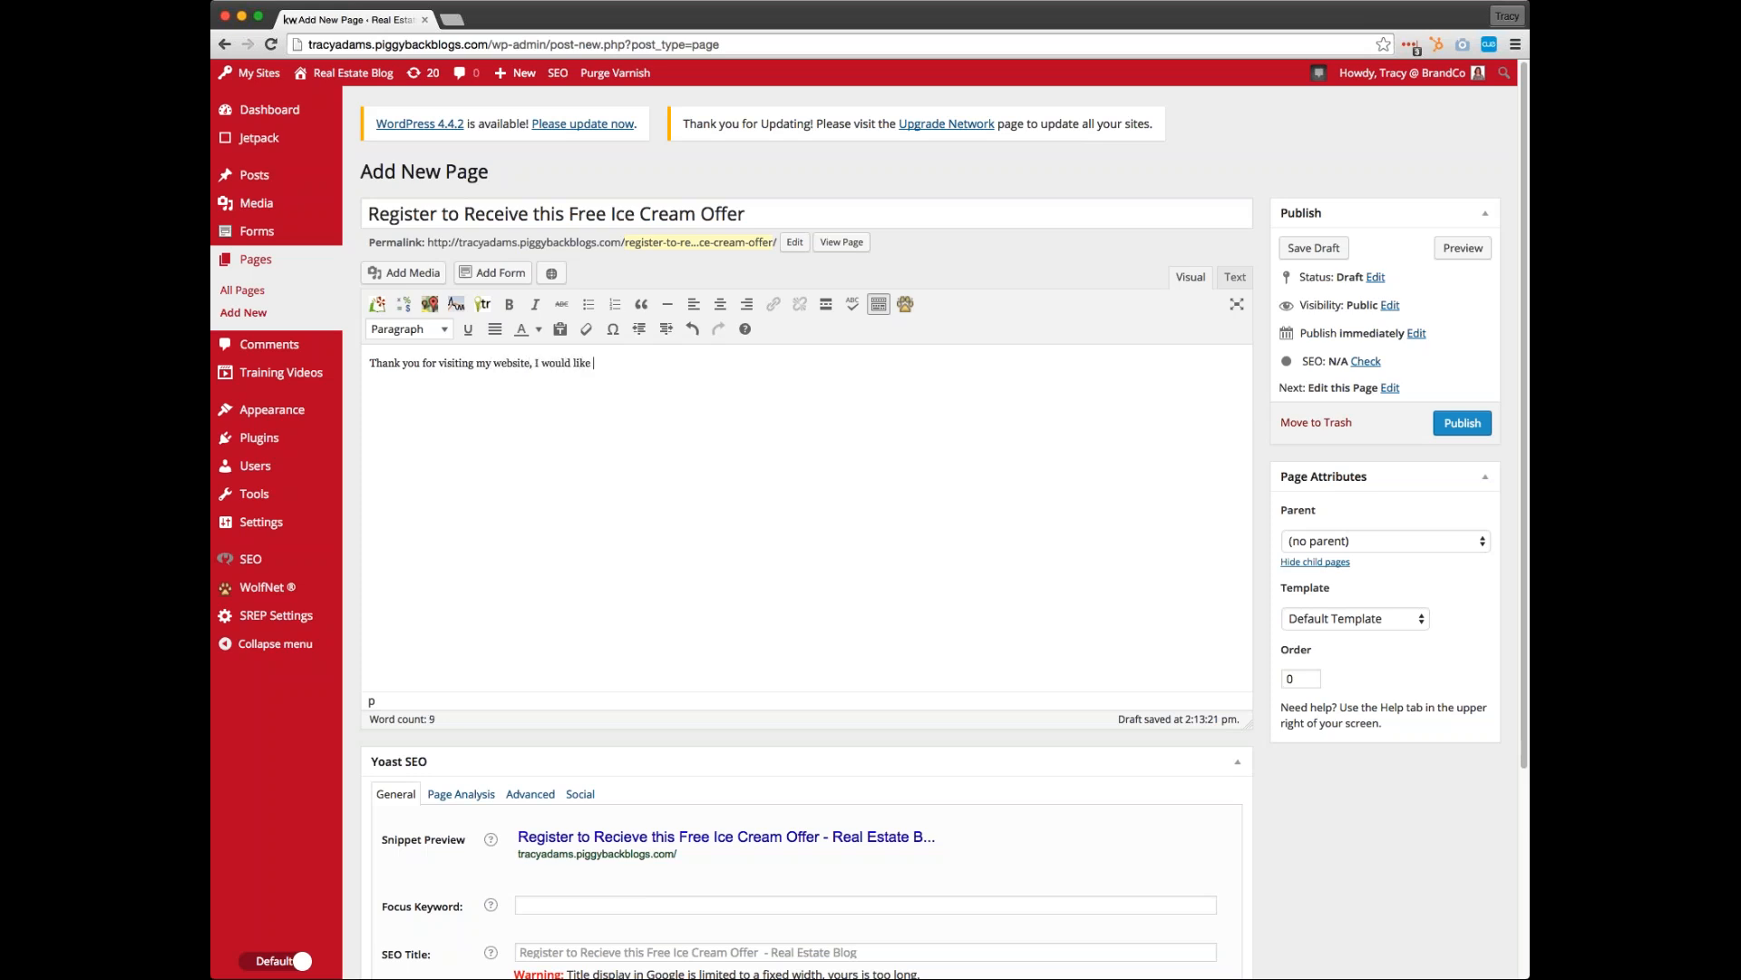
pyautogui.write(' to offer your the opportunity to enjoy a delici')
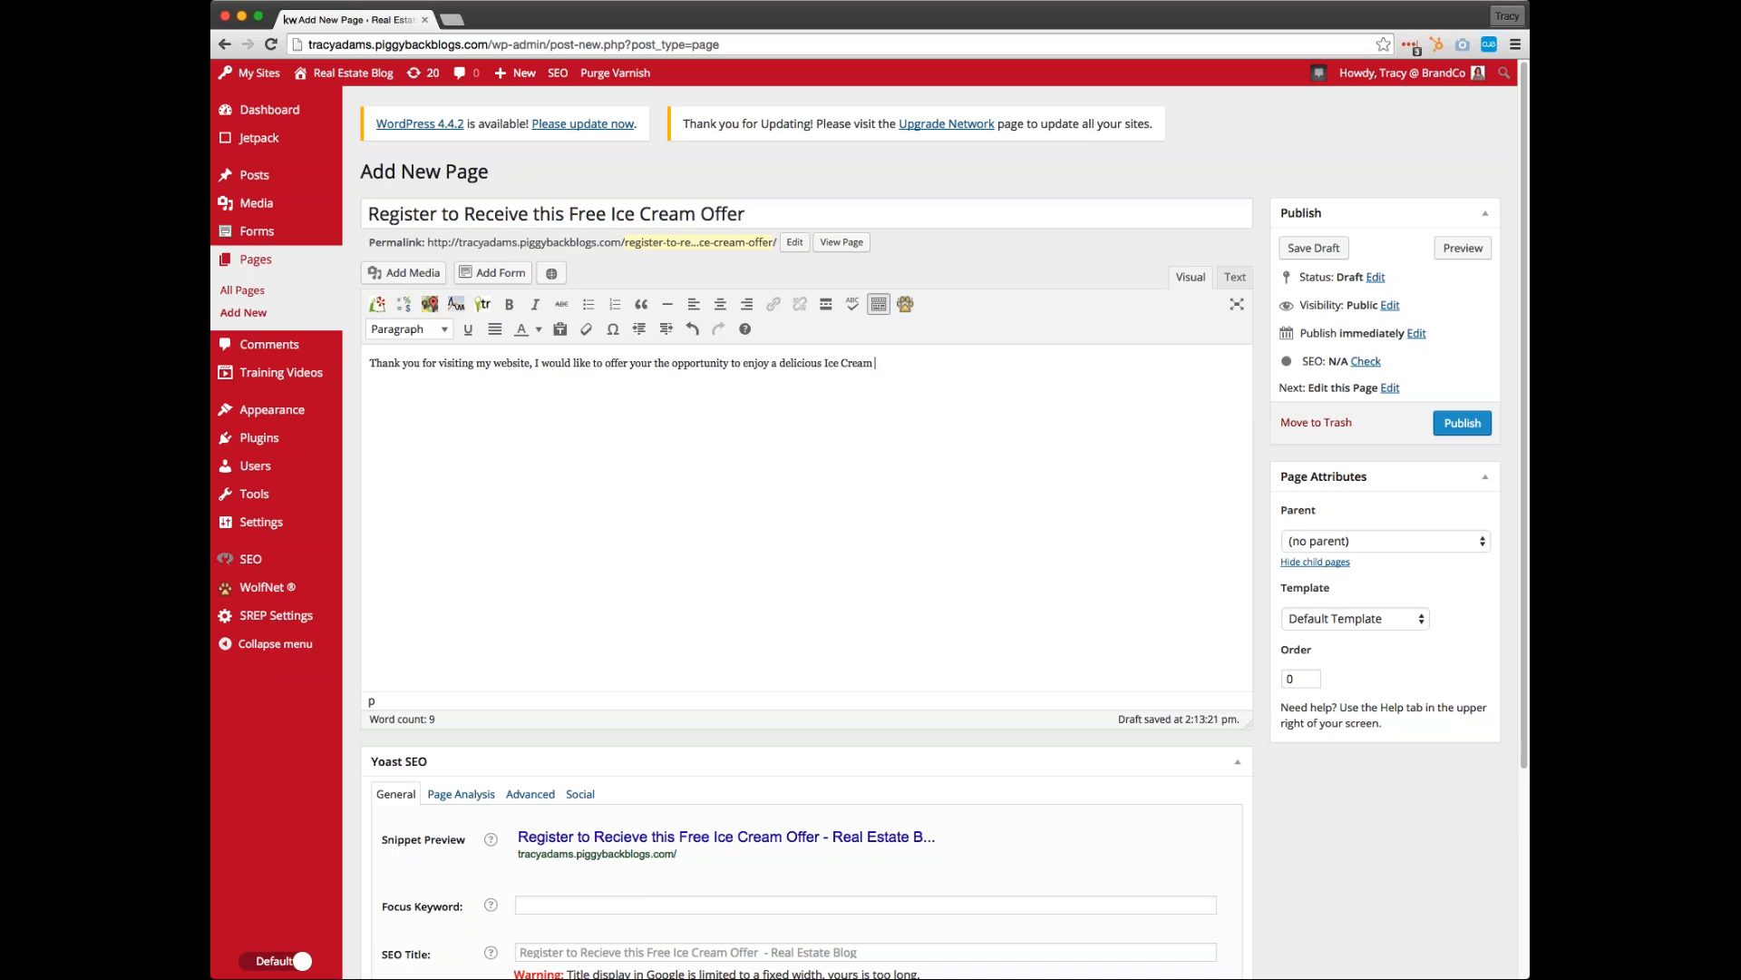
pyautogui.write('ous Ice Cream treat on me!')
# Insert the deli.jpg image from the media library, left-aligned at medium size, before the body text
pyautogui.click(377, 304)
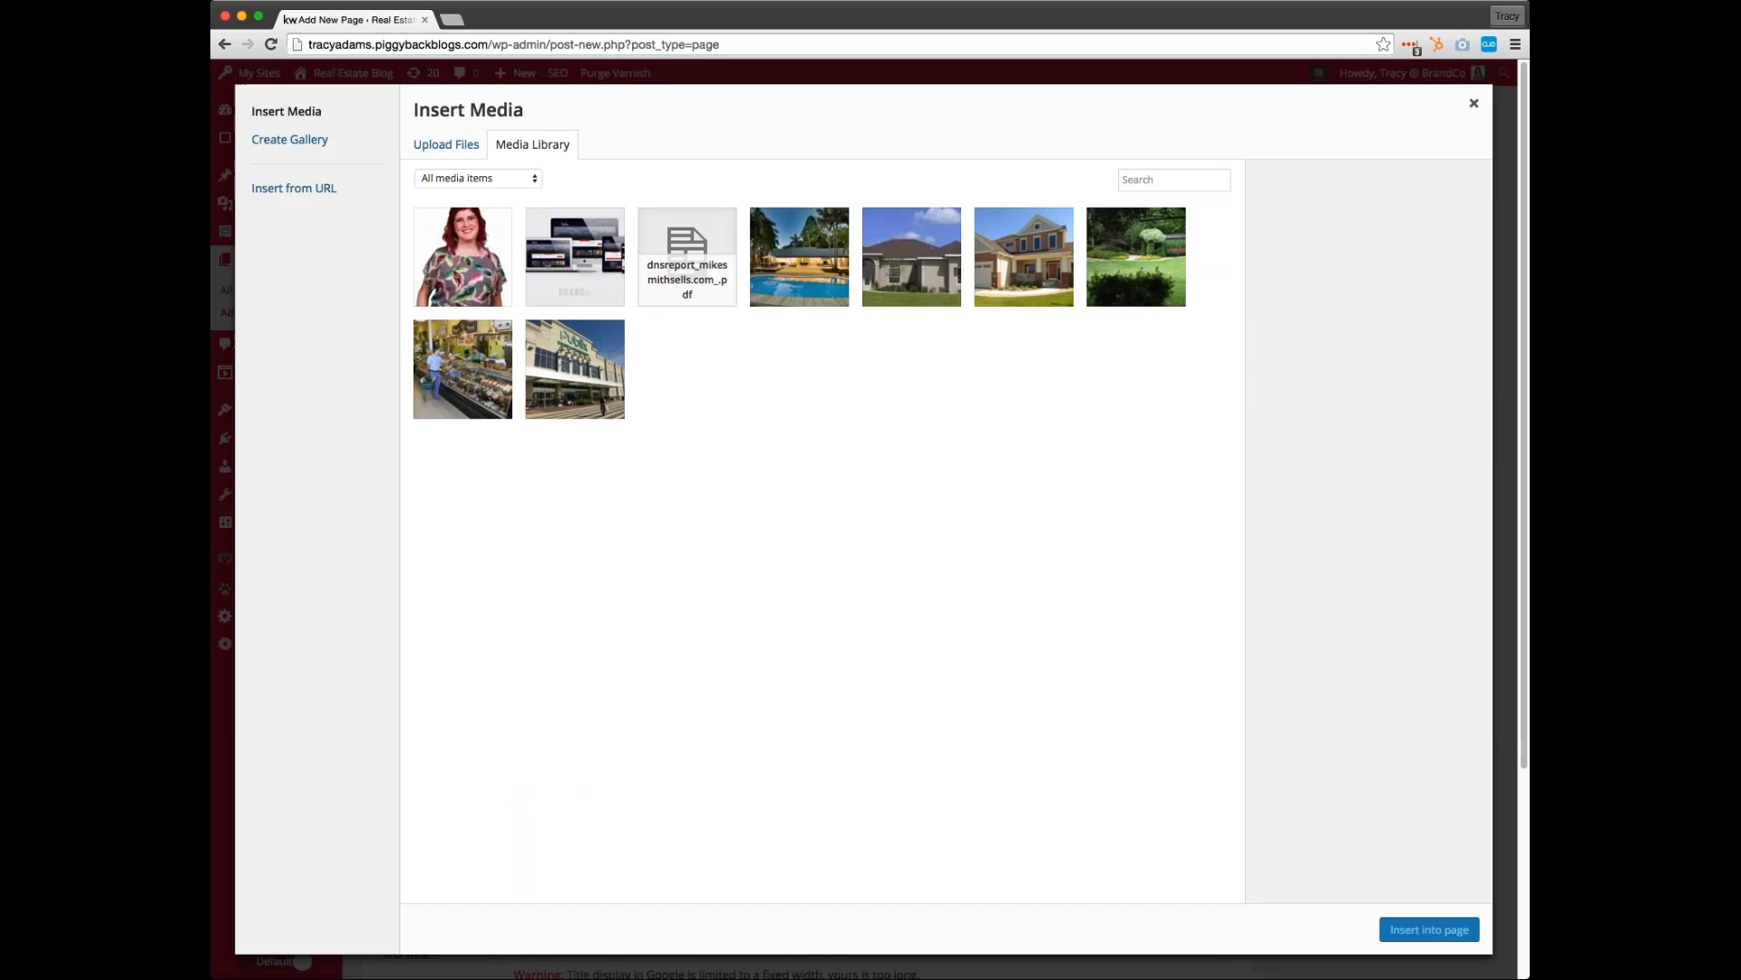
pyautogui.click(476, 386)
pyautogui.click(1420, 927)
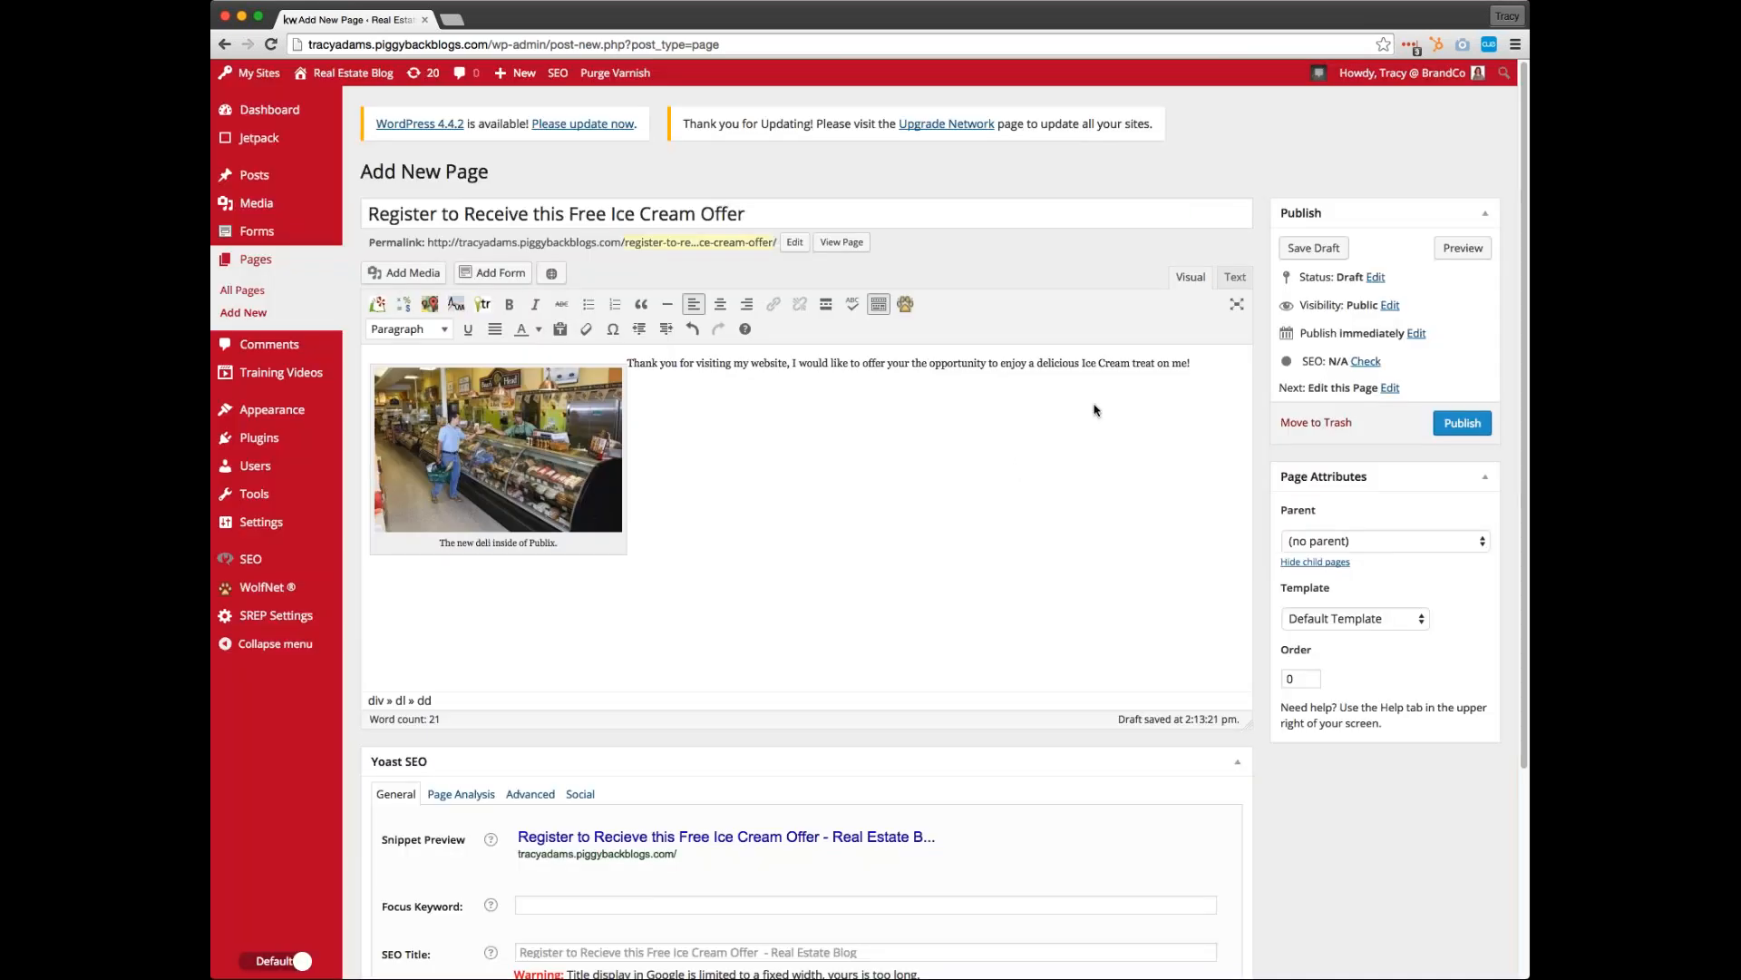
# Format the thank-you sentence beside the image as Heading 2
pyautogui.moveTo(1194, 363); pyautogui.dragTo(625, 363)
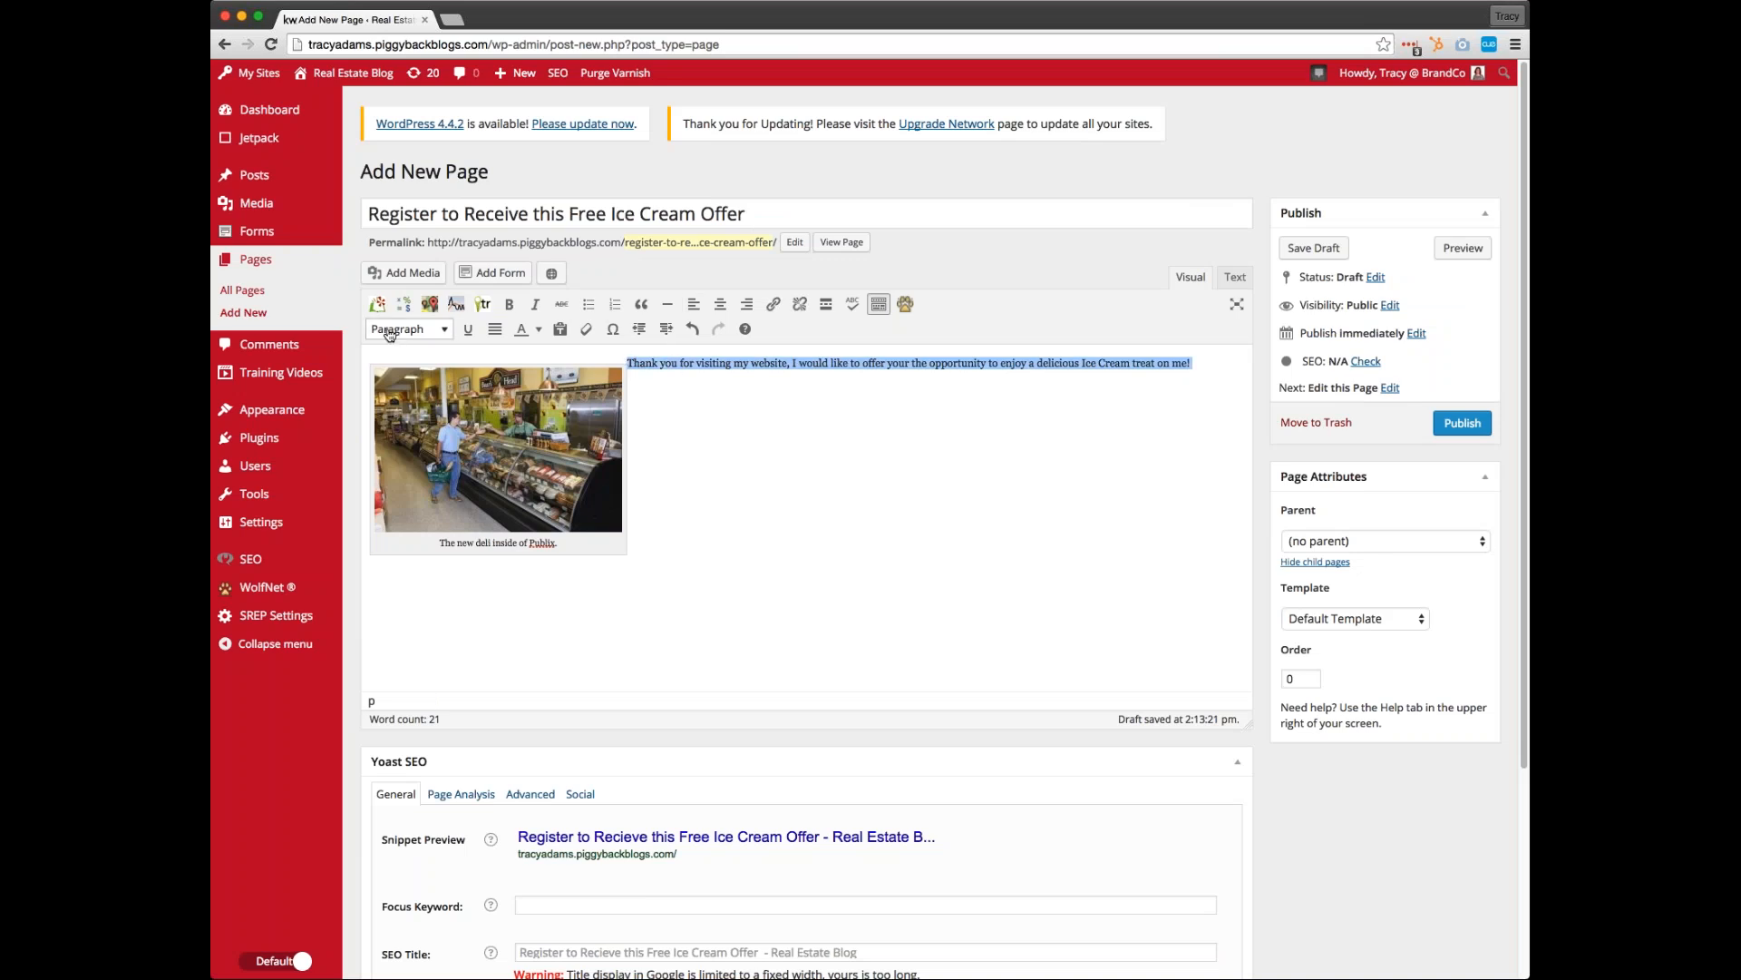
pyautogui.click(390, 333)
pyautogui.click(426, 471)
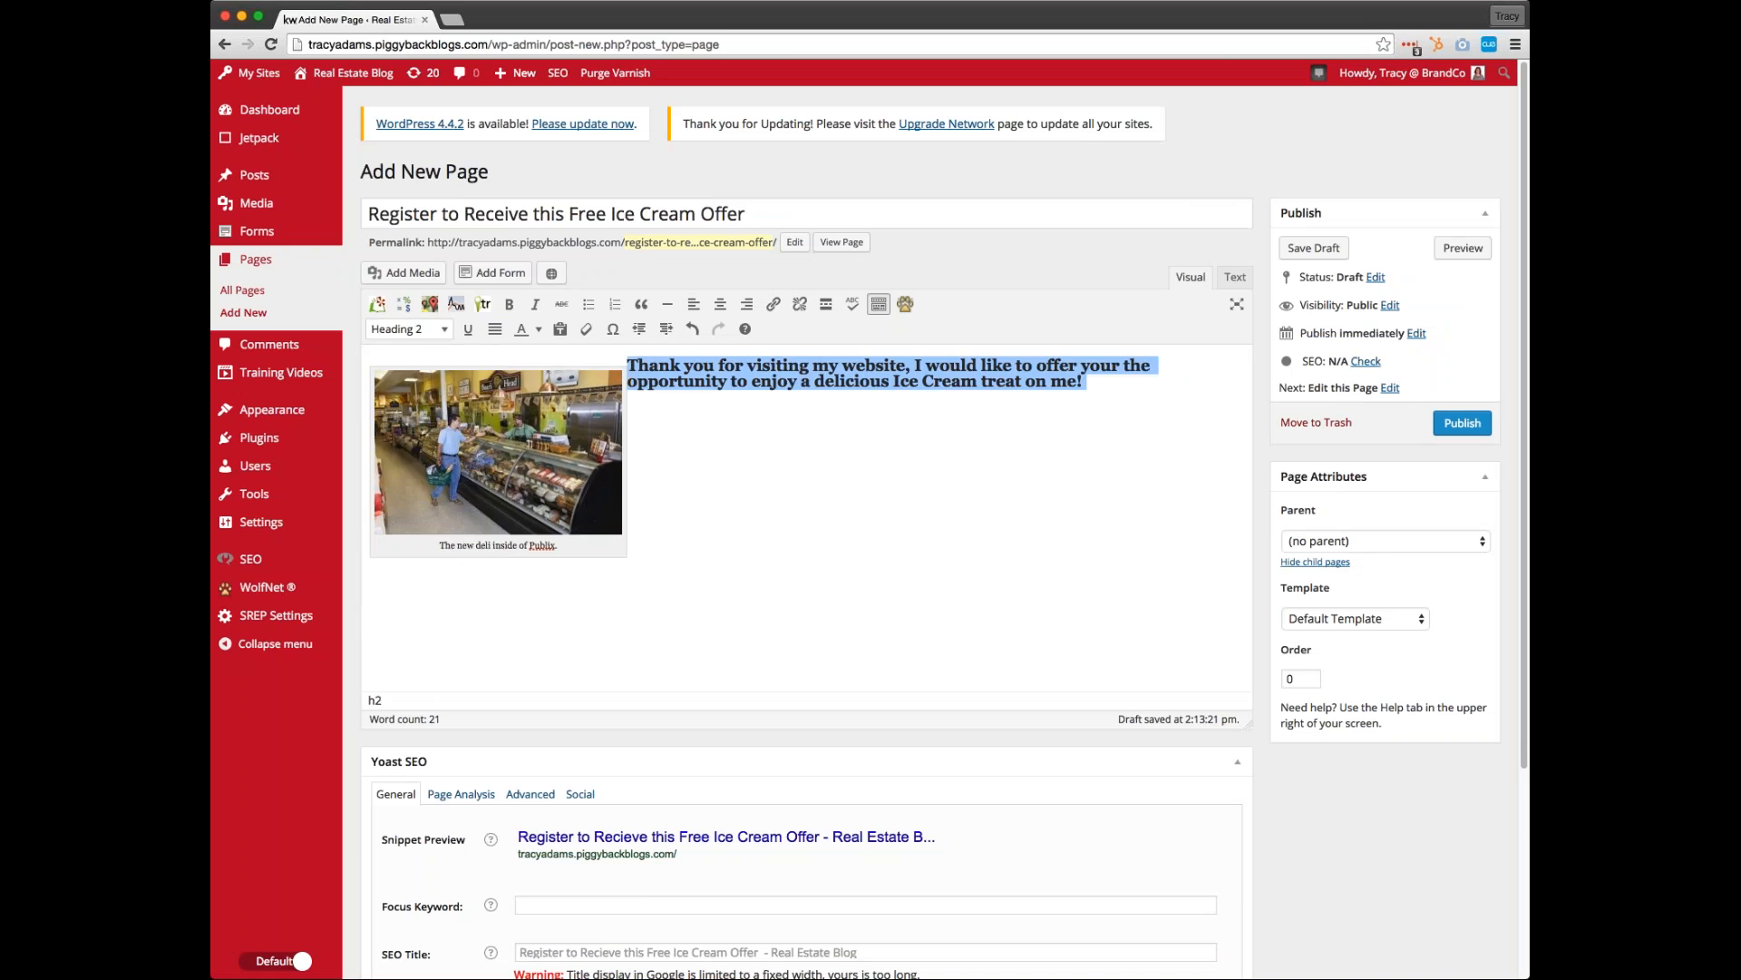
pyautogui.click(835, 477)
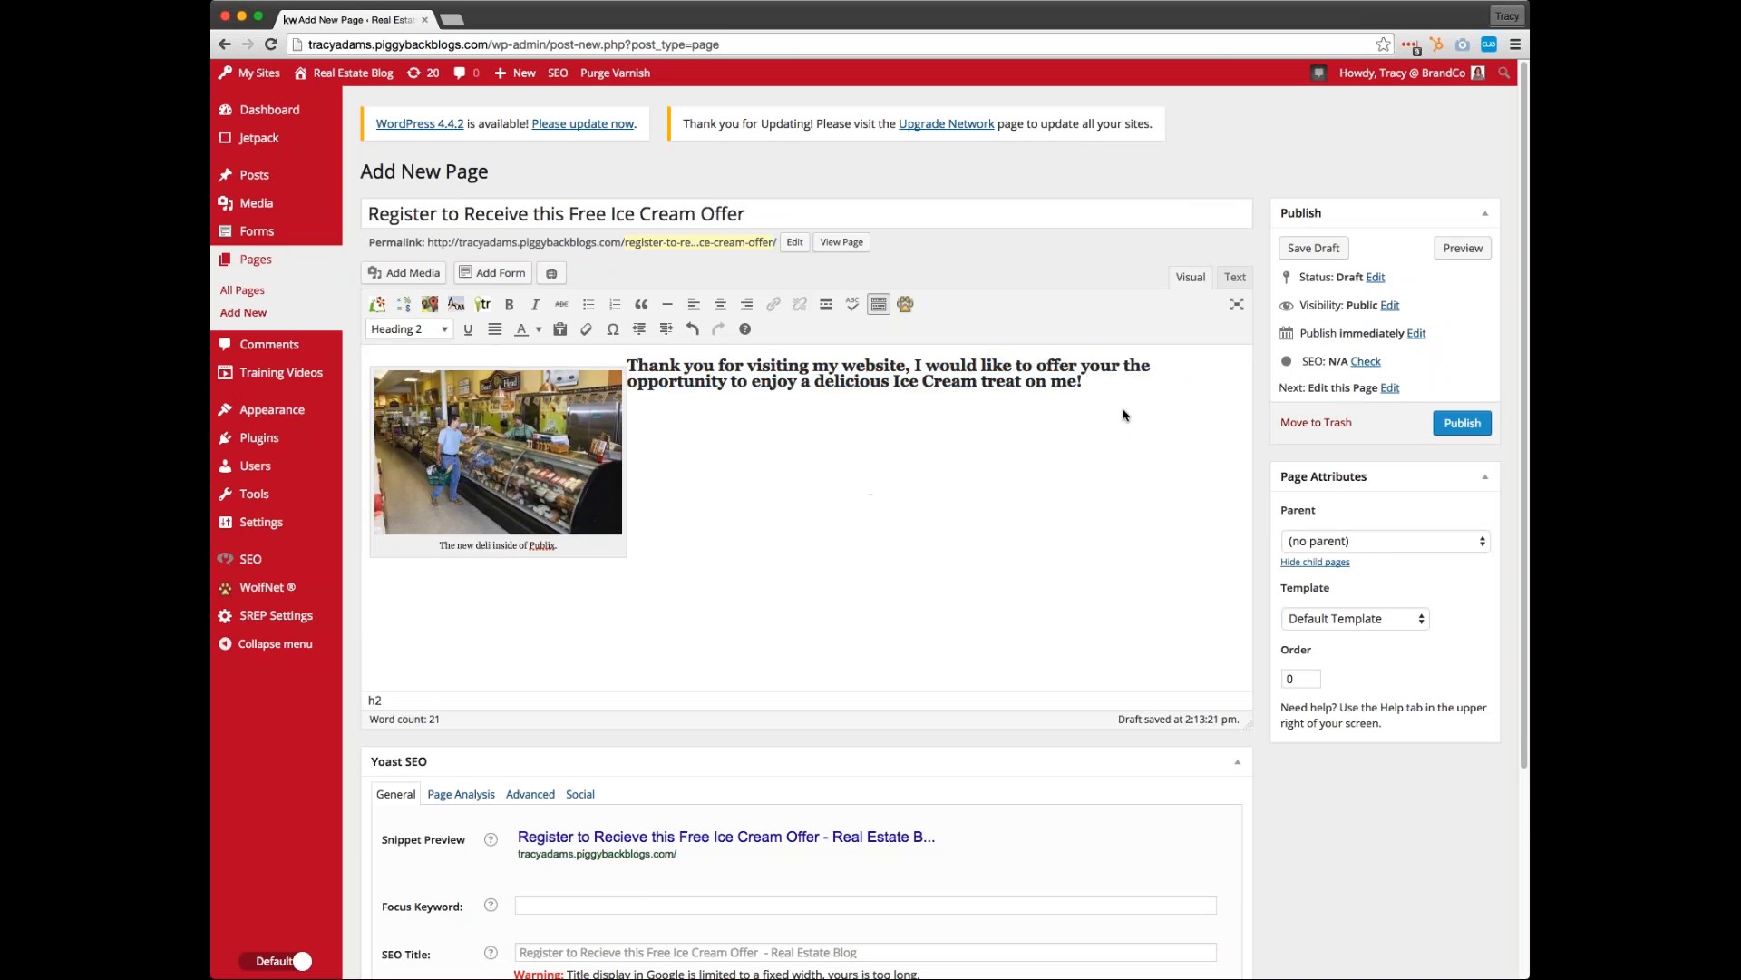
# Publish the ice cream offer page and view its live version in a separate tab
pyautogui.press('Return')
pyautogui.click(1462, 423)
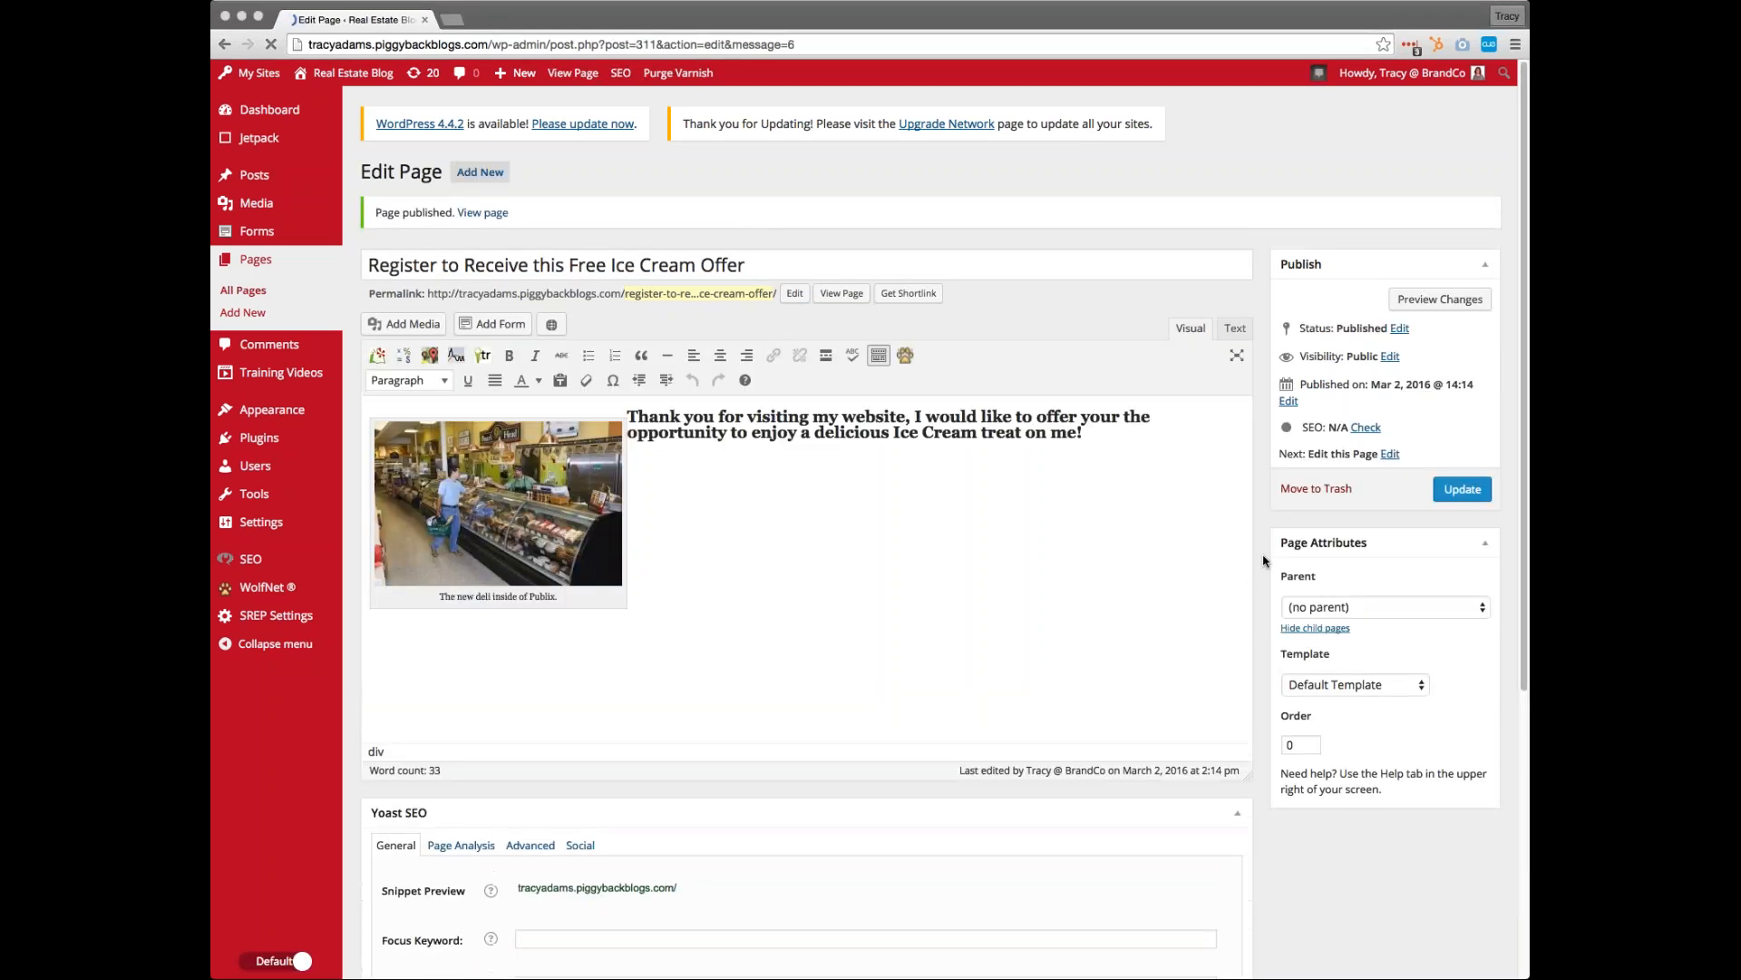
pyautogui.click(857, 297)
pyautogui.click(478, 26)
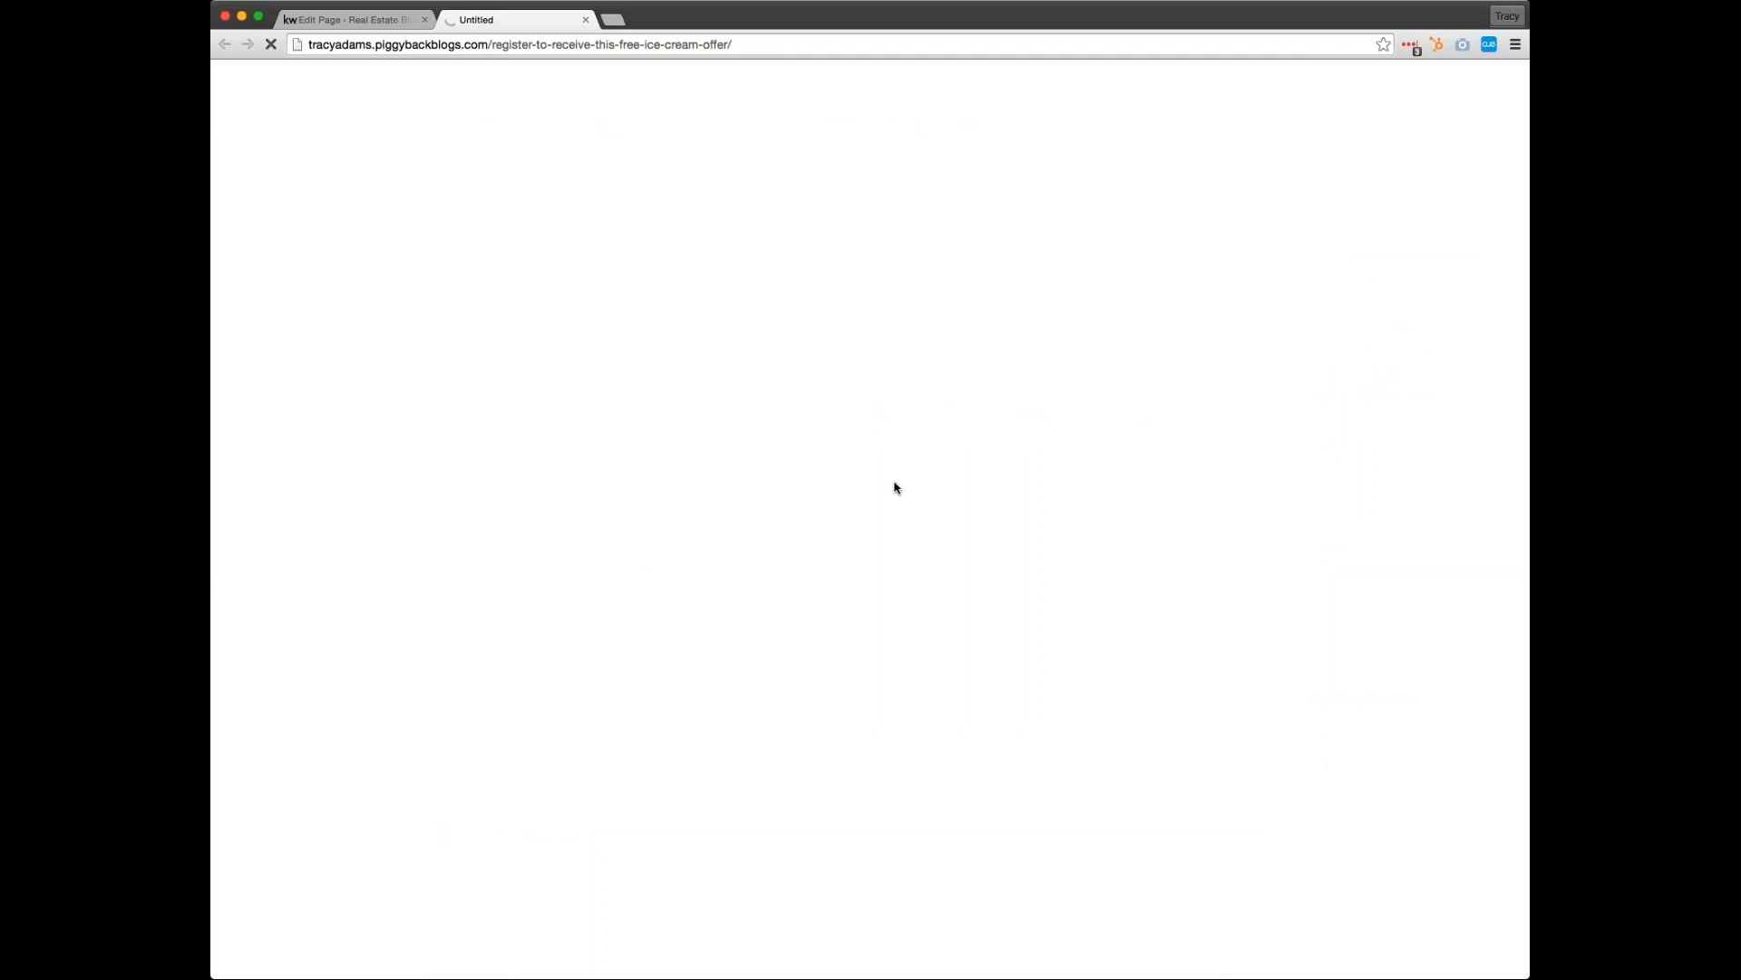
pyautogui.click(390, 19)
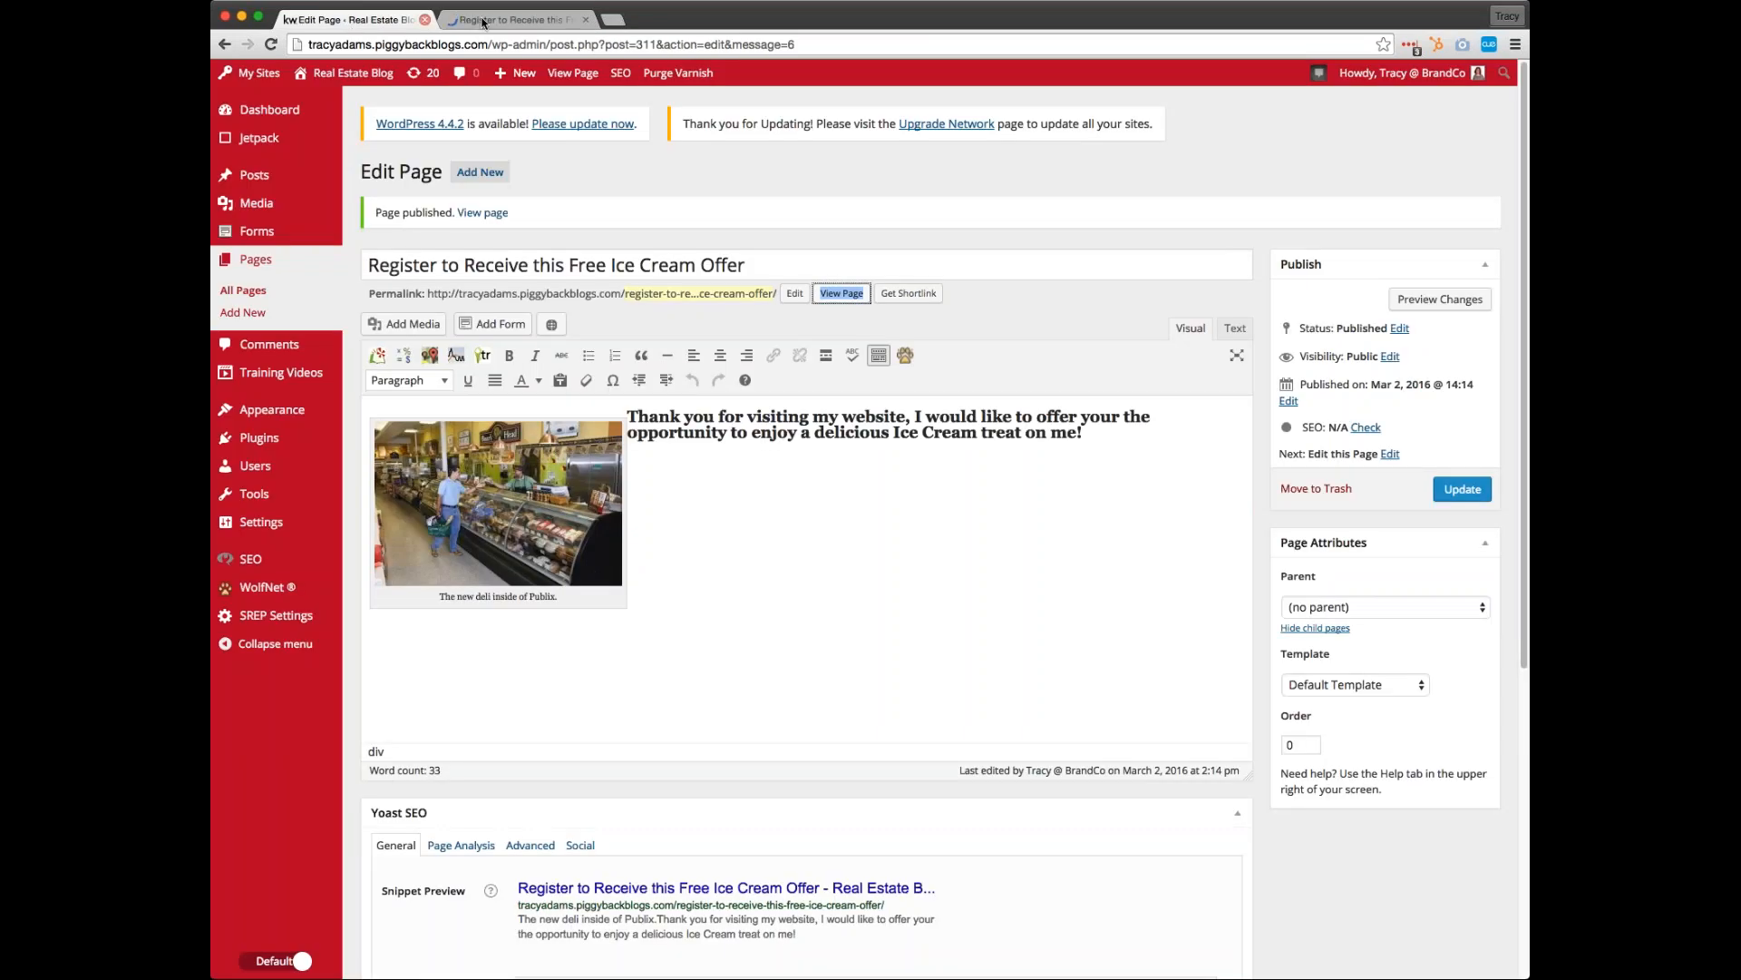
pyautogui.click(486, 20)
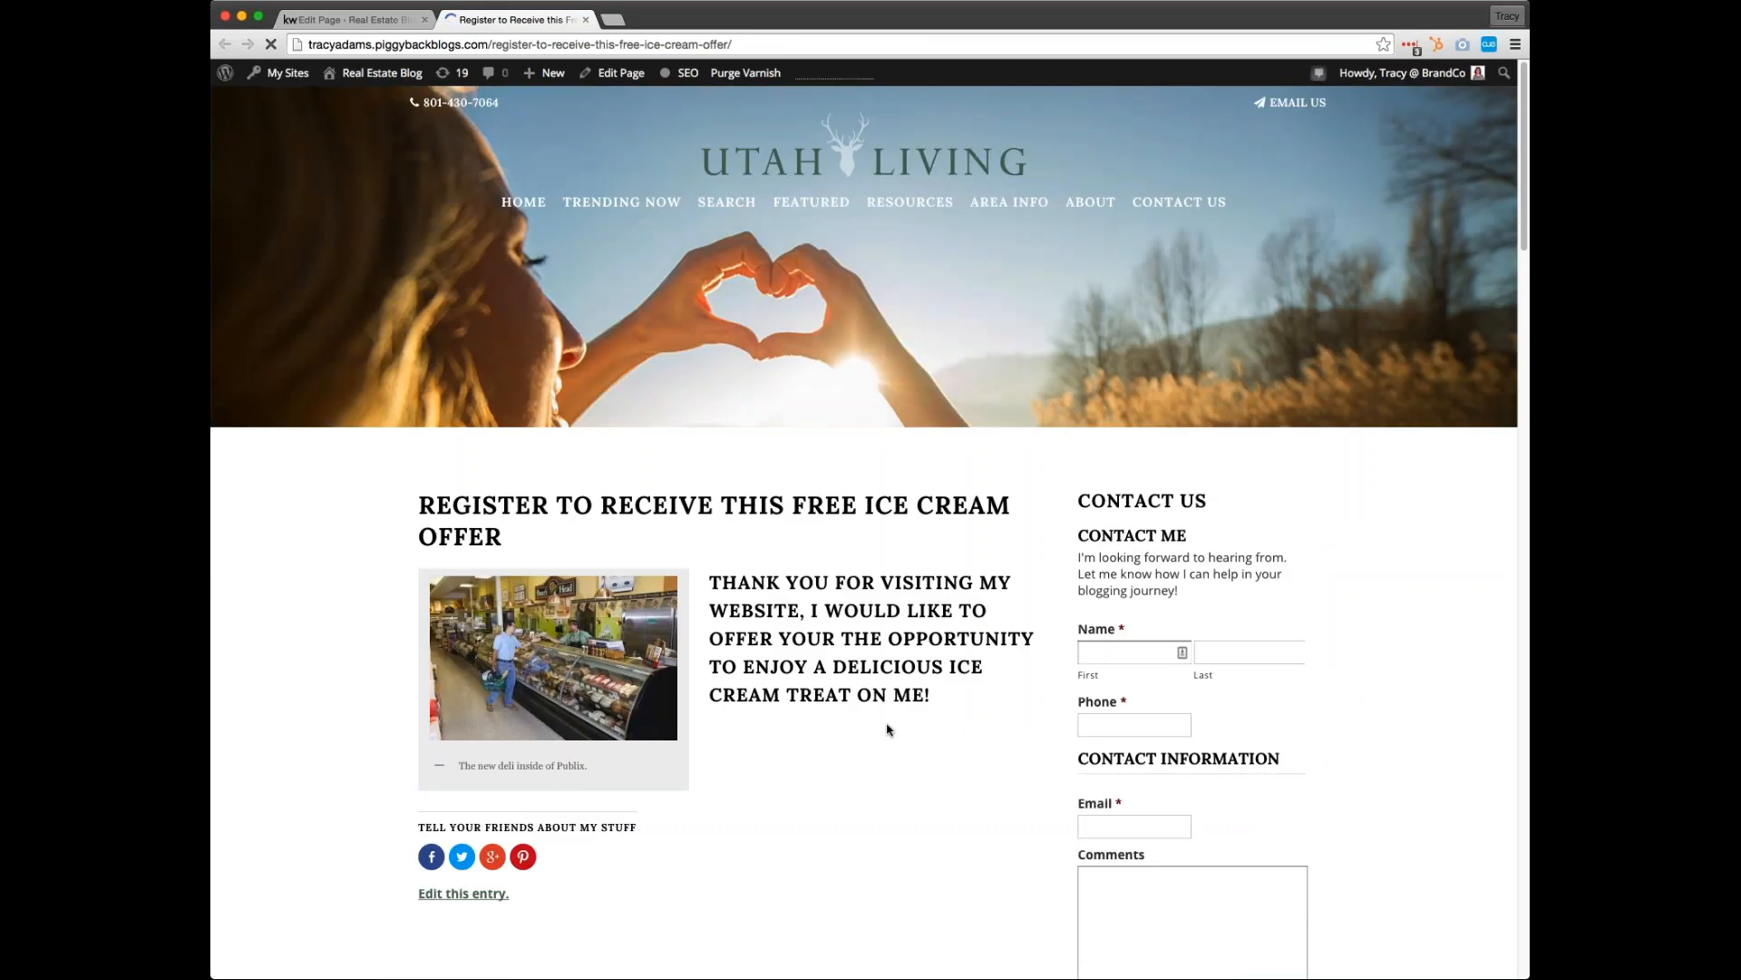
# Start a new form from the site's forms list and title it "Ice Cream Offer"
pyautogui.click(349, 19)
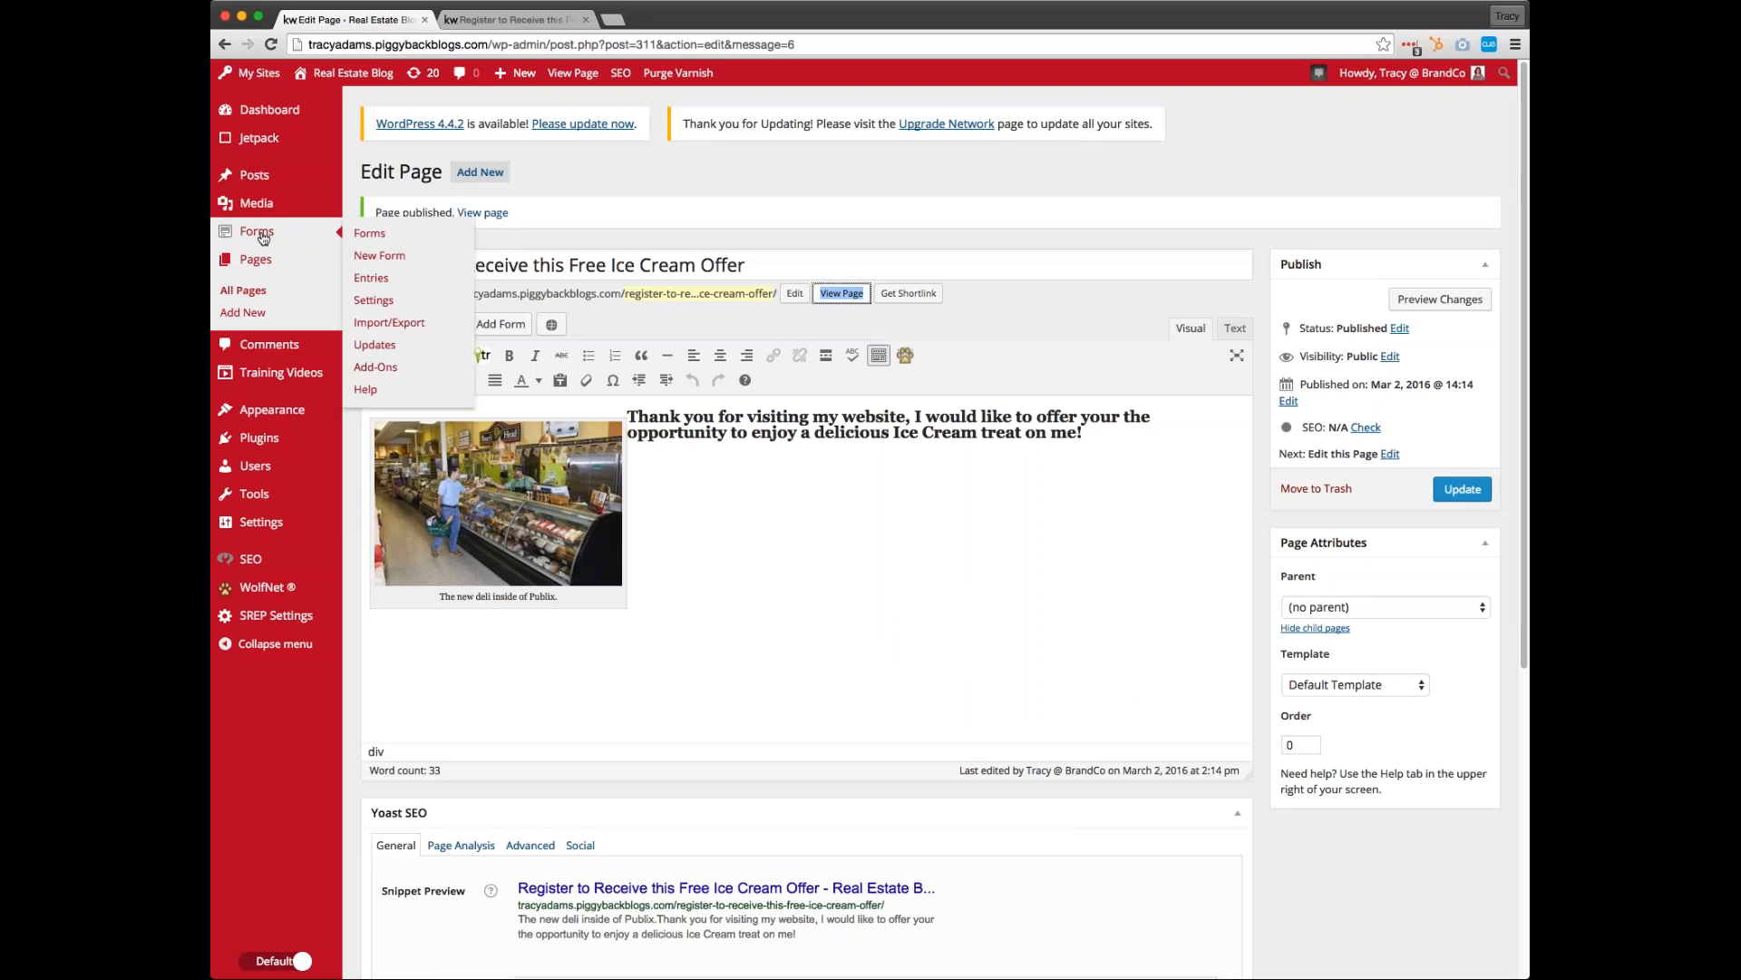
pyautogui.click(374, 239)
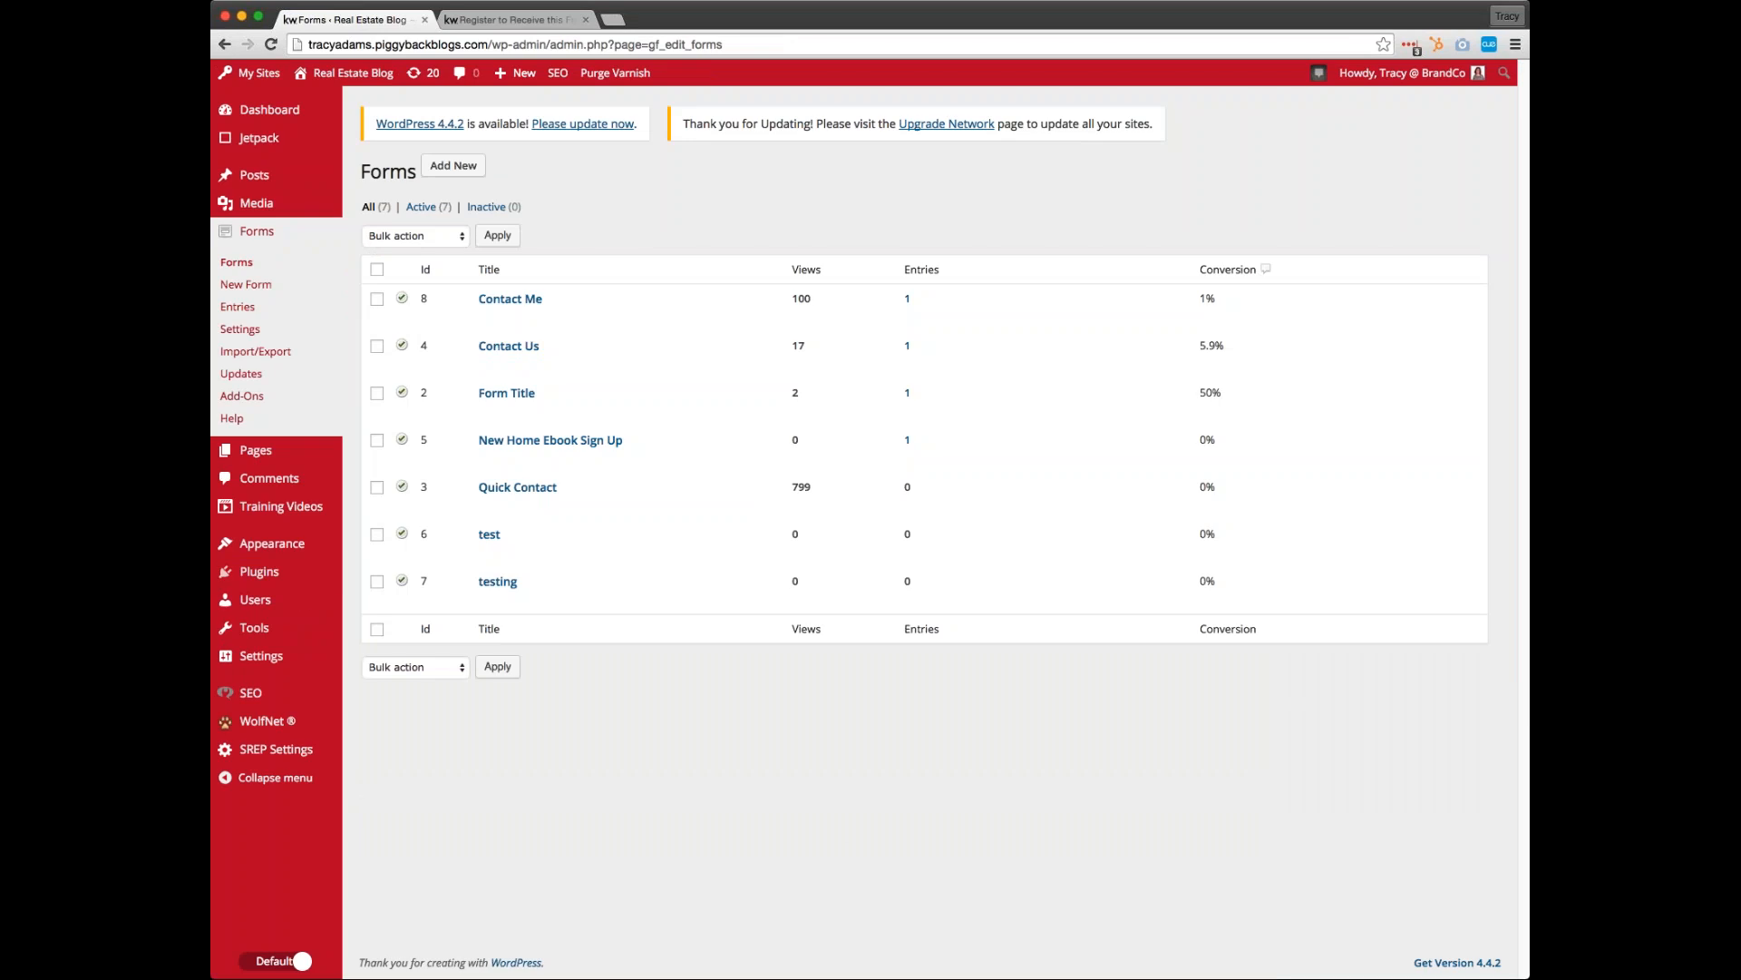
pyautogui.click(458, 168)
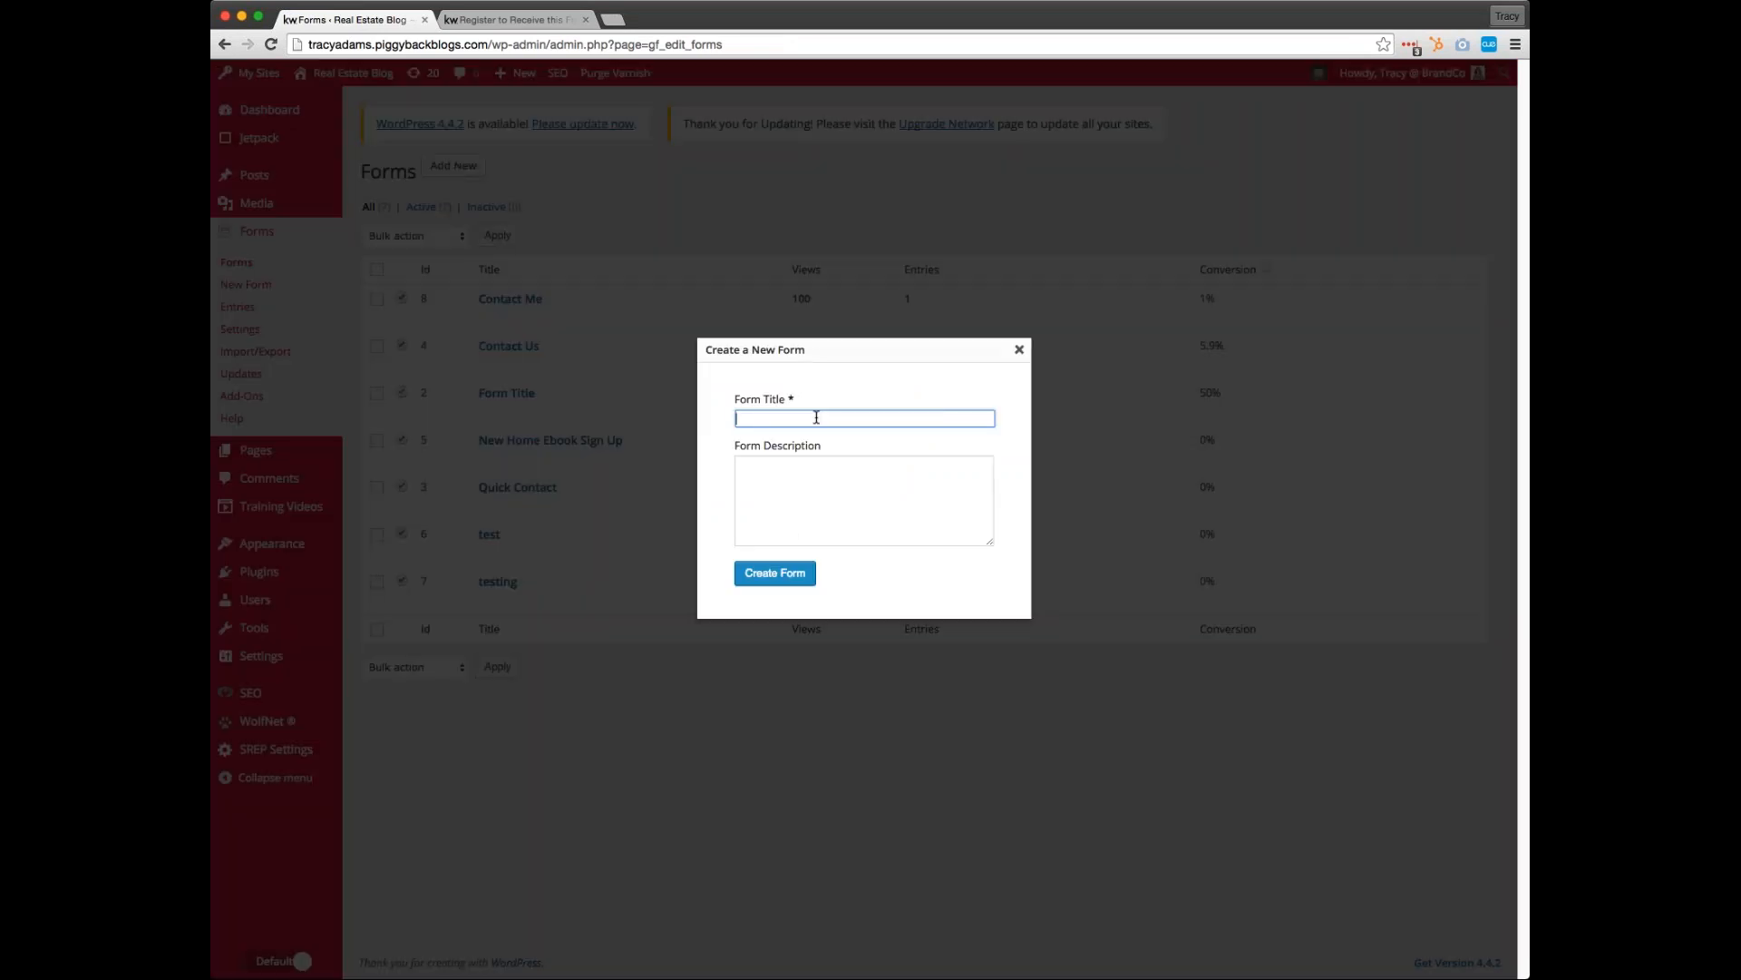
pyautogui.write('Ice Cream Offer')
# Enter the form description "Please fill out the form below to get your yummy treat courtesy of BrandCo" and create the form
pyautogui.click(813, 488)
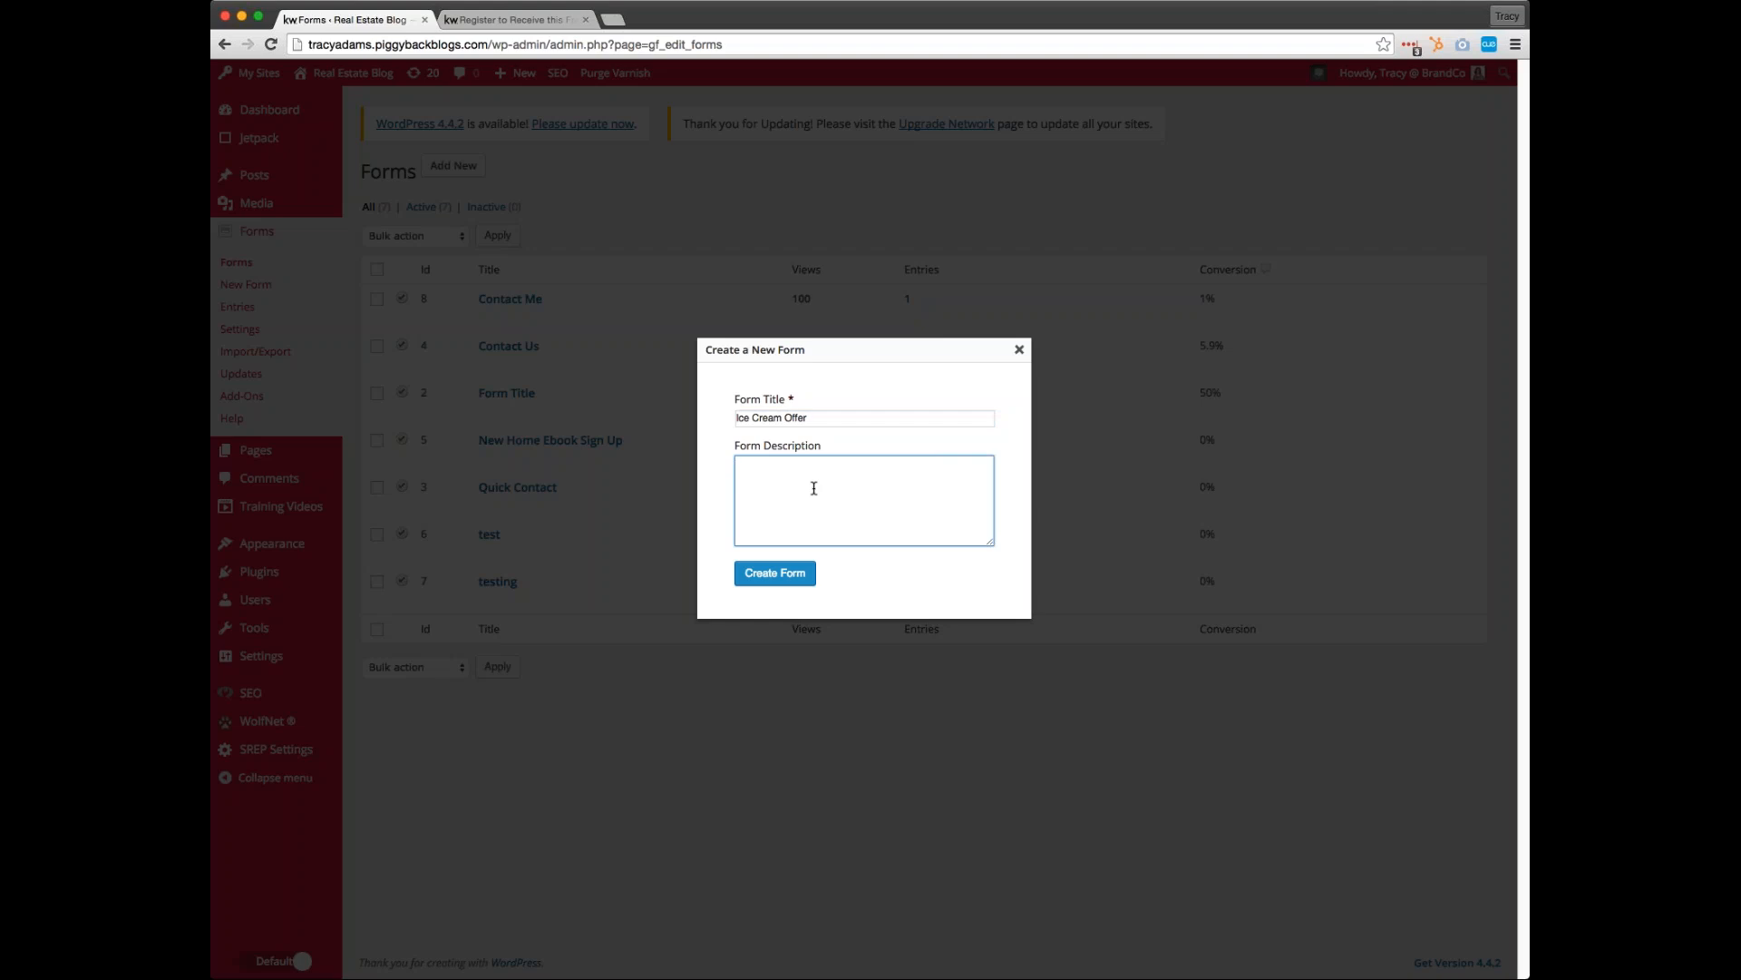
pyautogui.write('Plea')
pyautogui.write('se fill out ')
pyautogui.write('the form below in order to')
pyautogui.press('BackSpace')
pyautogui.press('BackSpace')
pyautogui.press('BackSpace')
pyautogui.press('BackSpace')
pyautogui.press('BackSpace')
pyautogui.write('to get your yummy treat! ')
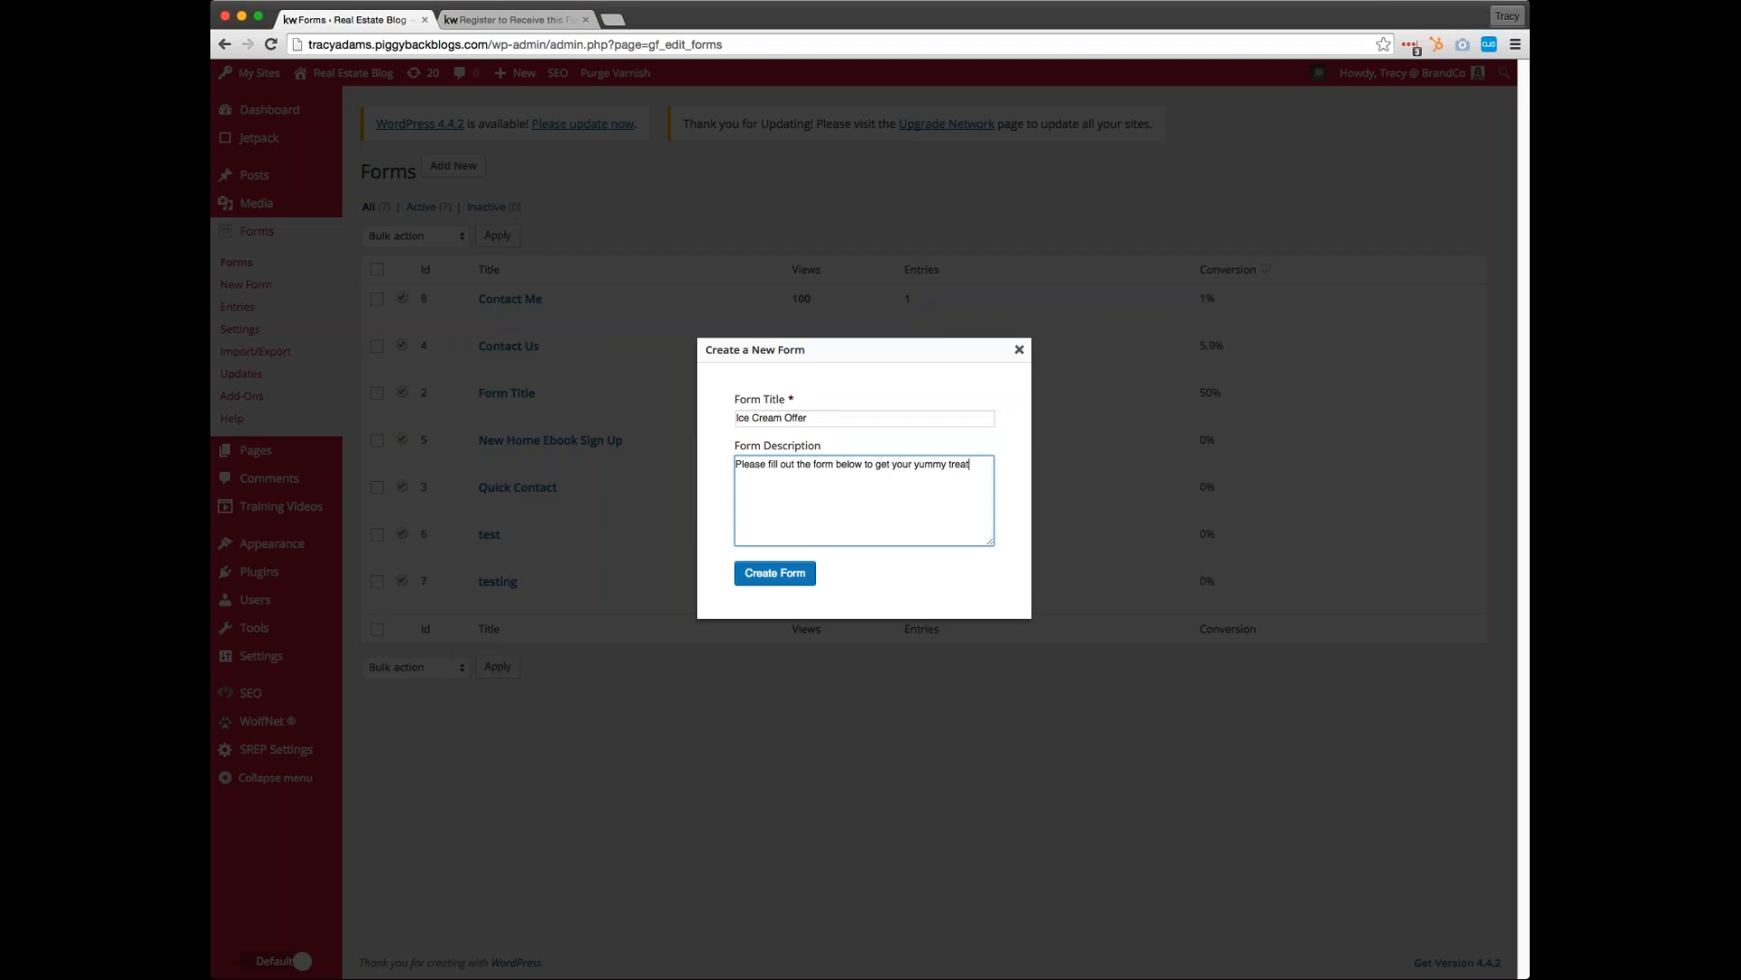
pyautogui.write('courtesy of BrandCo')
pyautogui.click(777, 577)
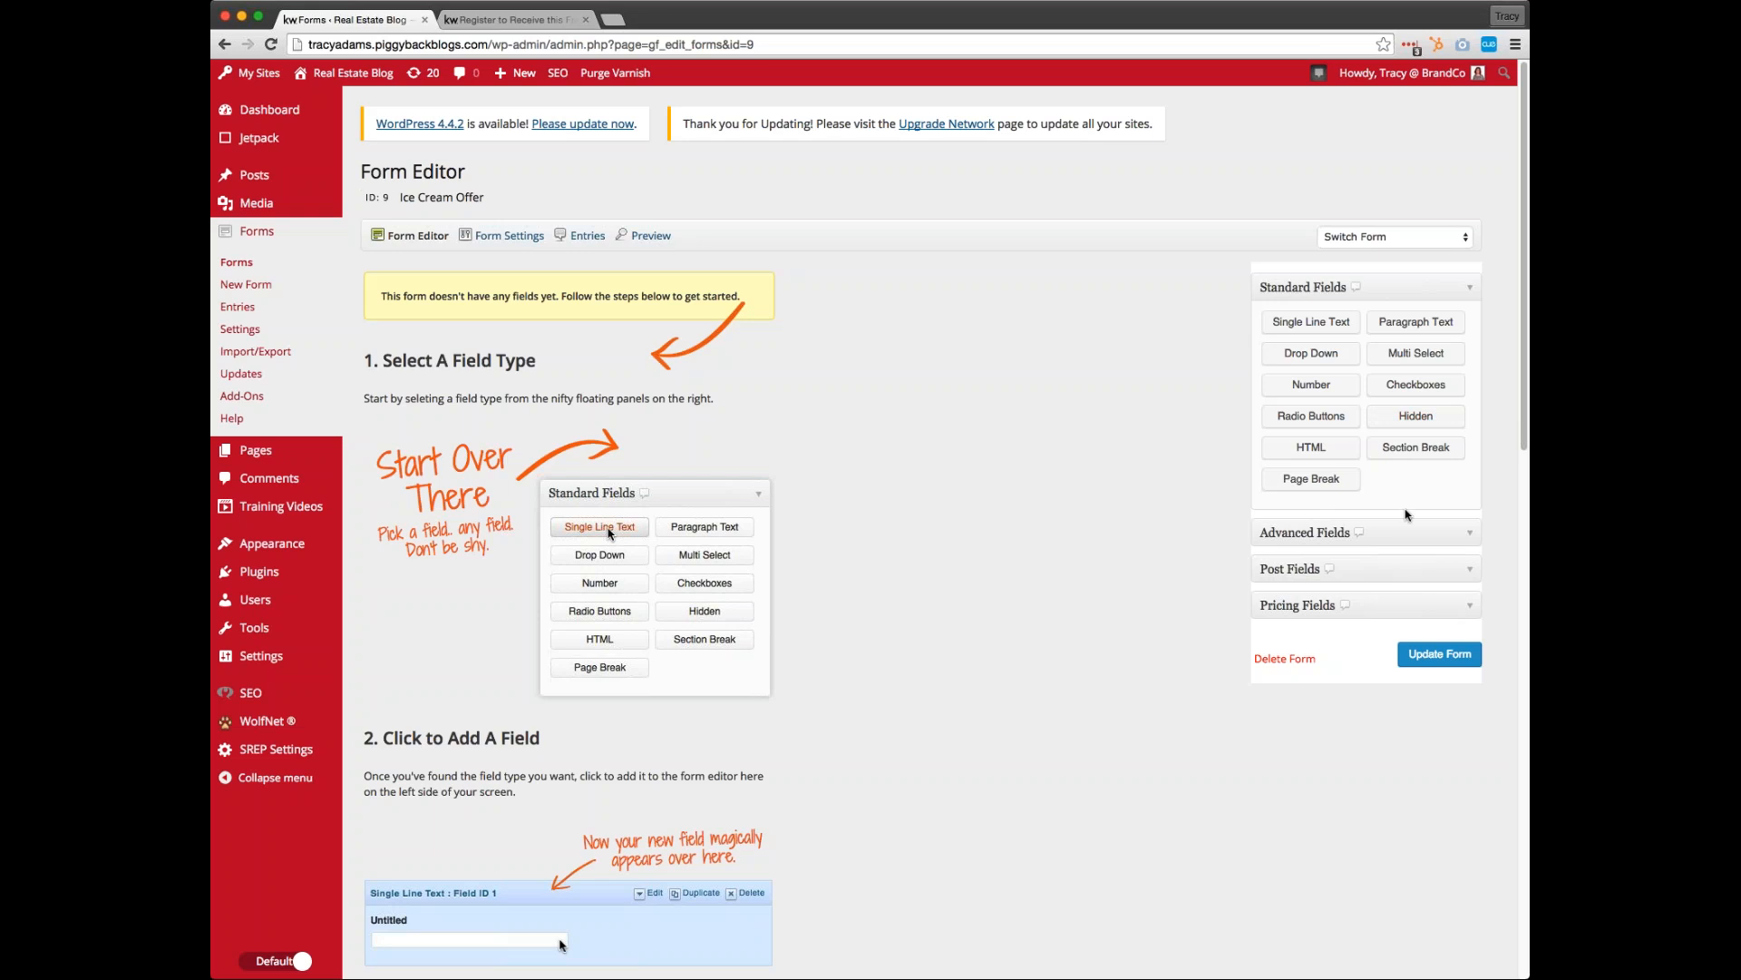
# Add the advanced Email field and then the Name field to the Ice Cream Offer form
pyautogui.click(1396, 536)
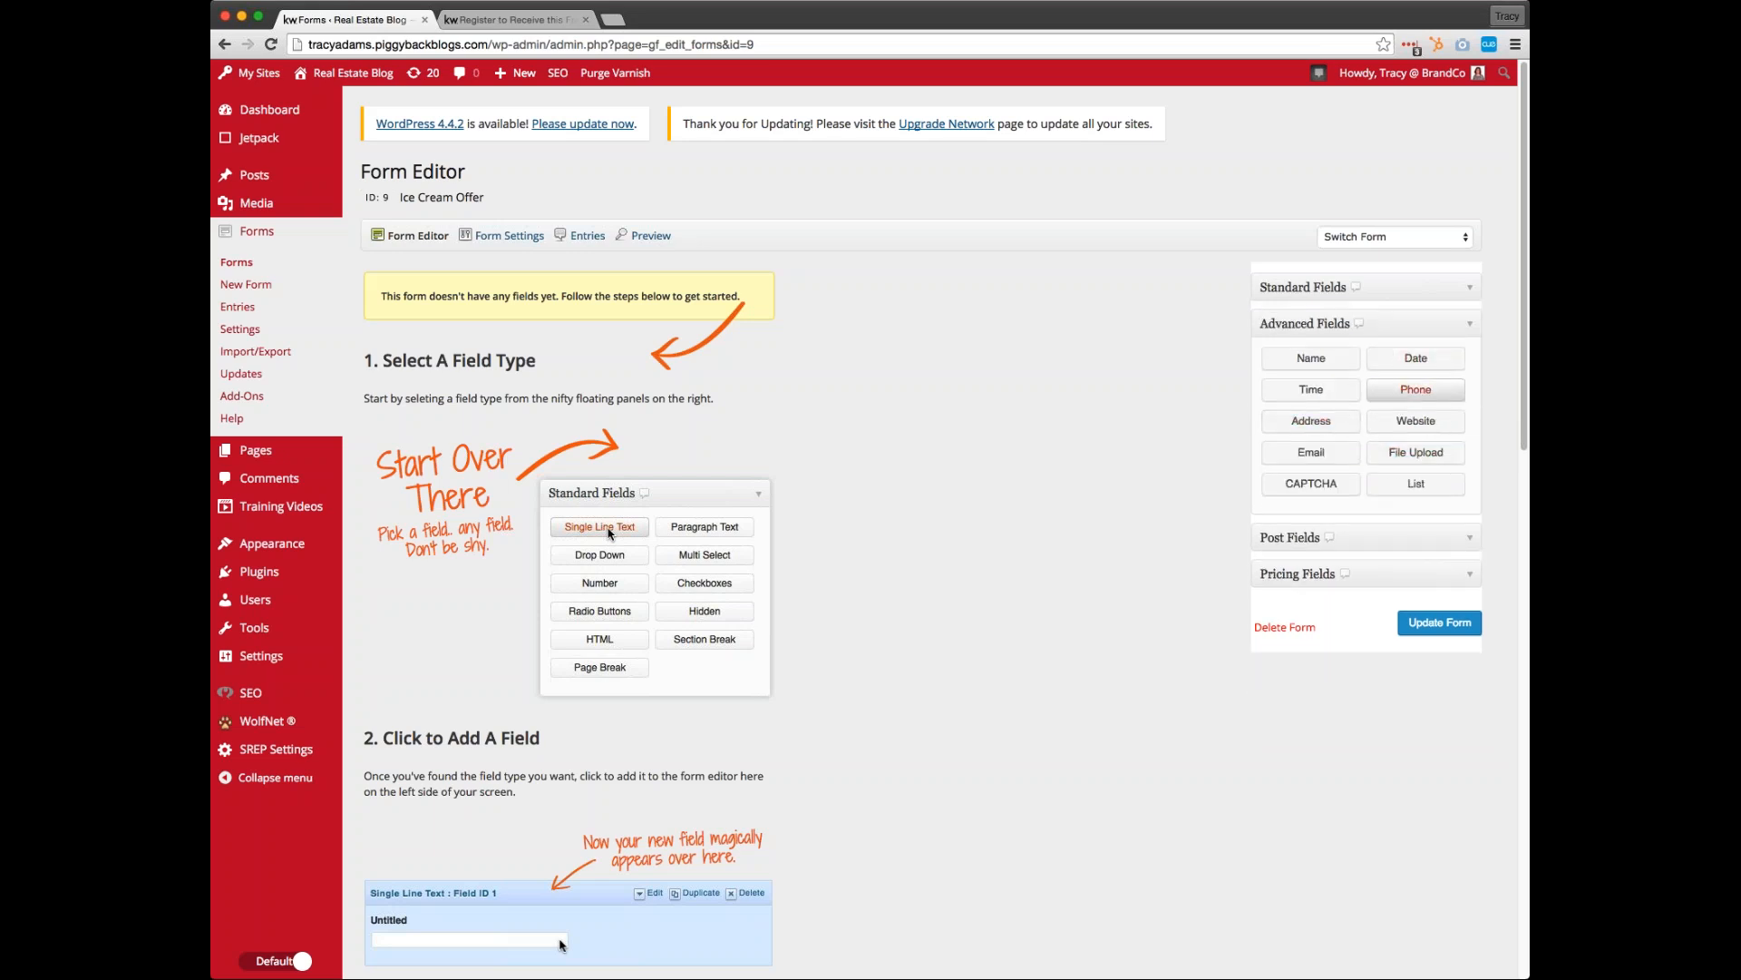
pyautogui.click(1340, 454)
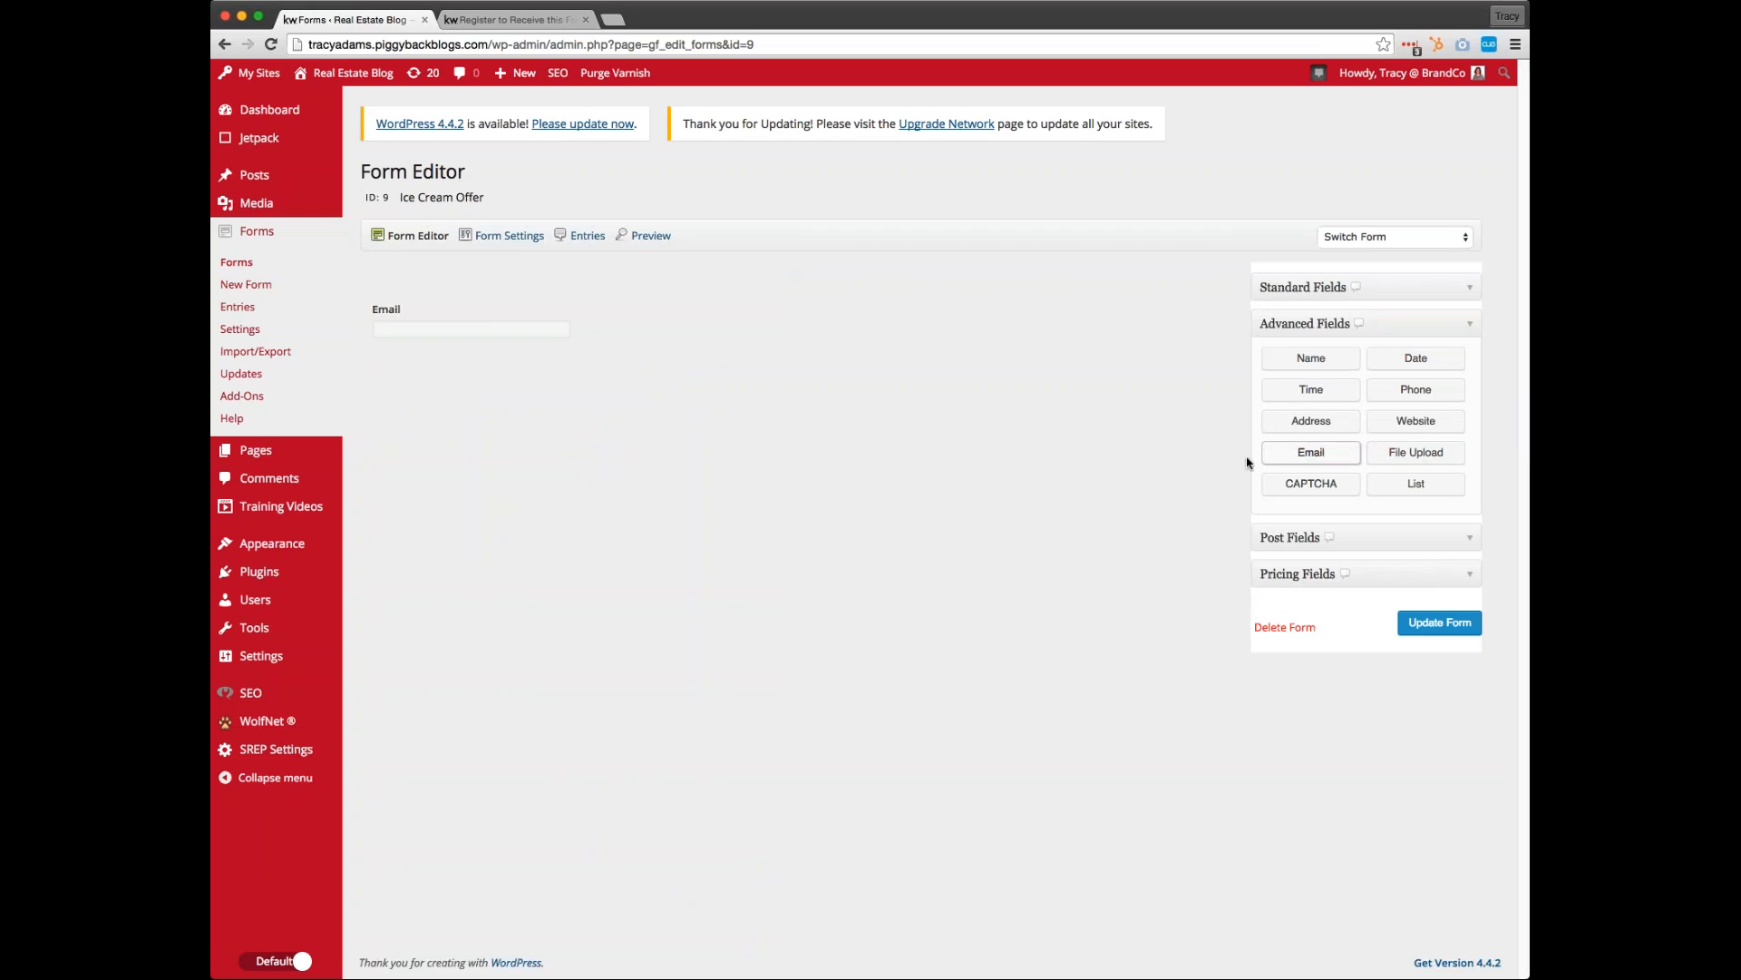
pyautogui.click(1312, 359)
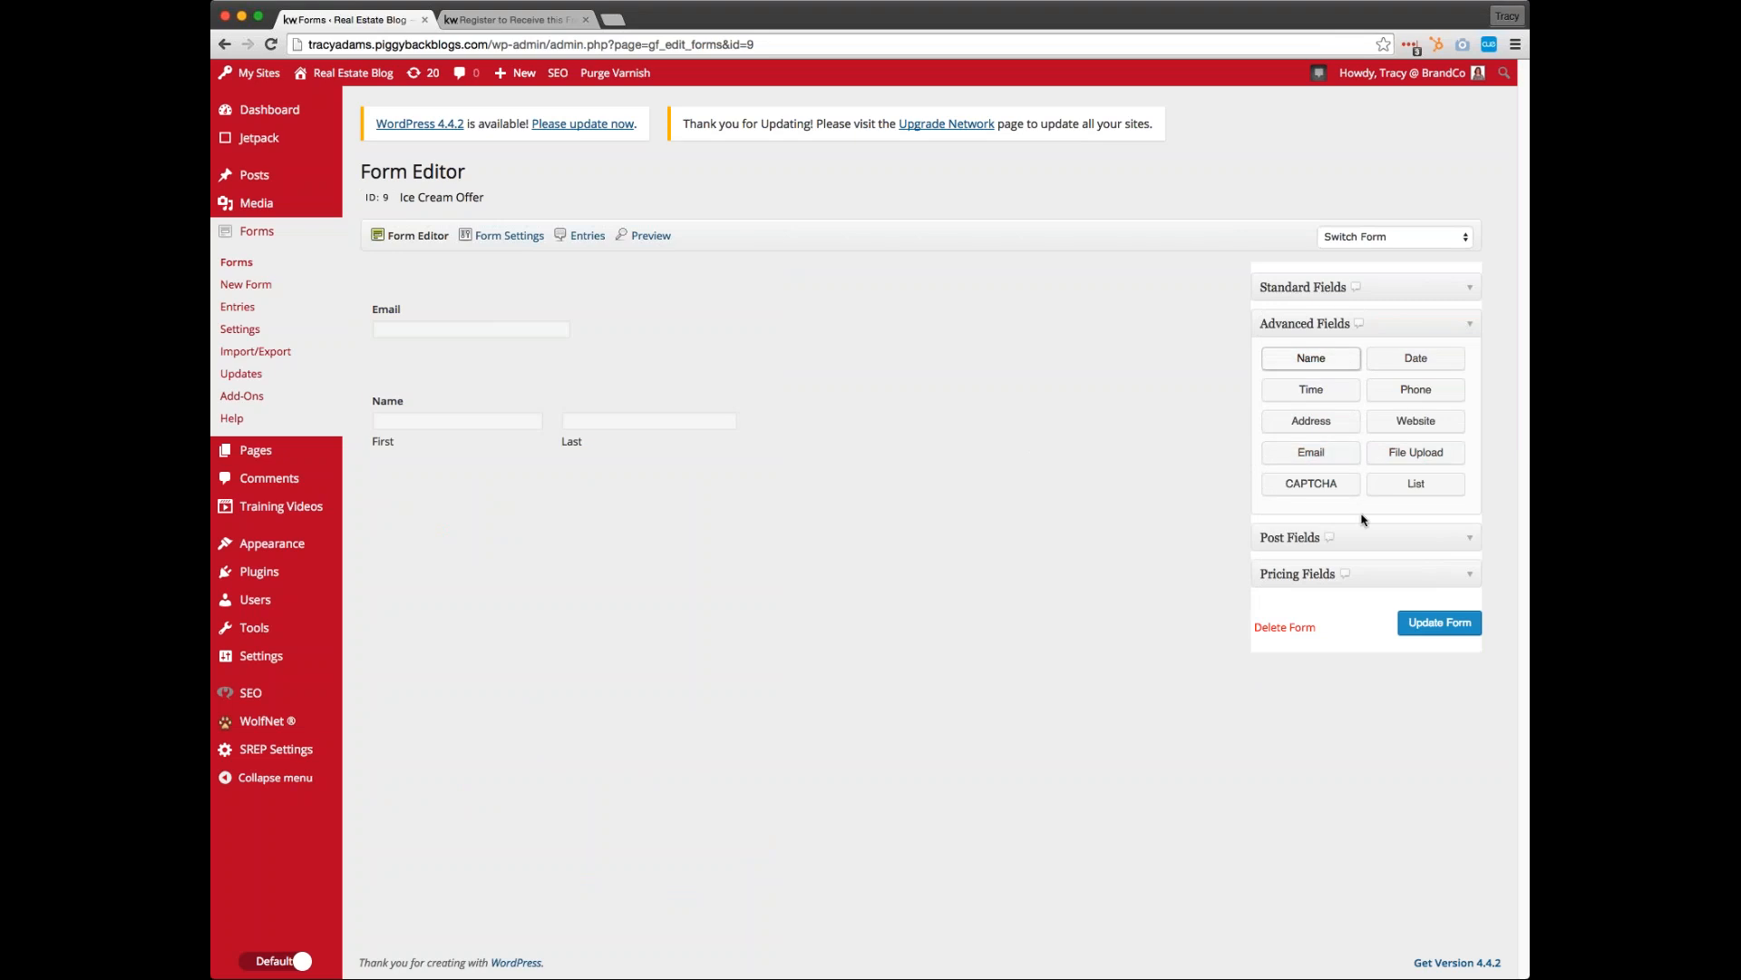
# Make the form's Email field required and save the updated form
pyautogui.moveTo(658, 423)
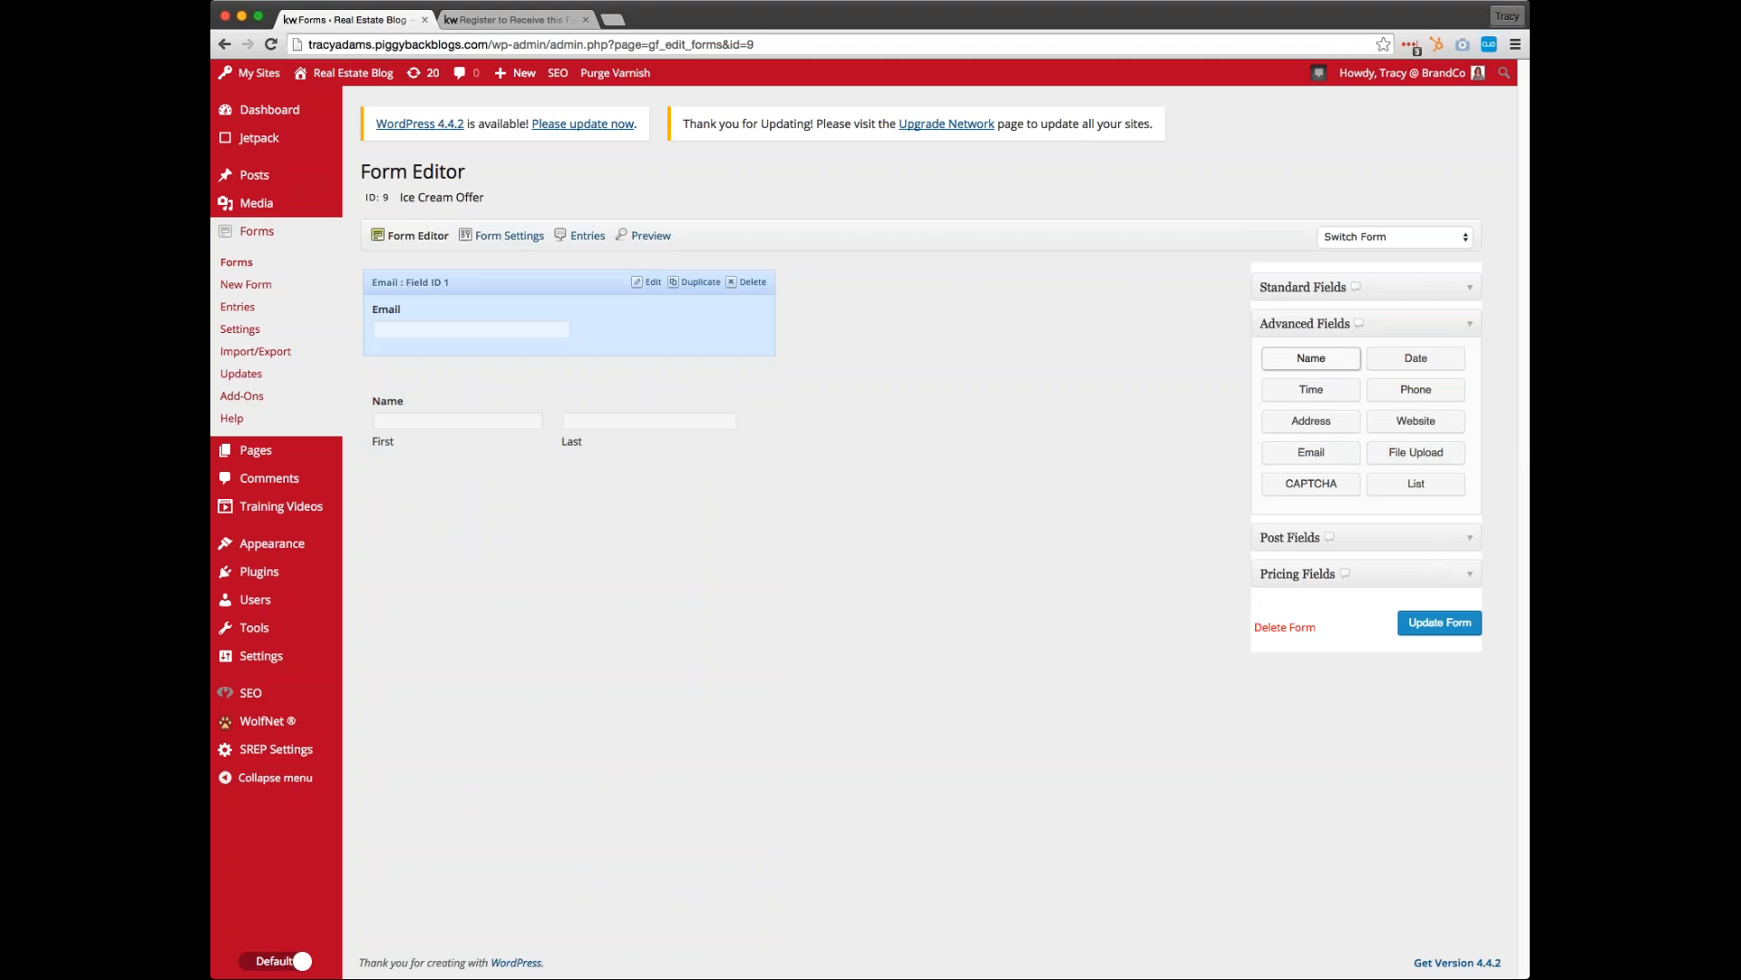
pyautogui.click(651, 282)
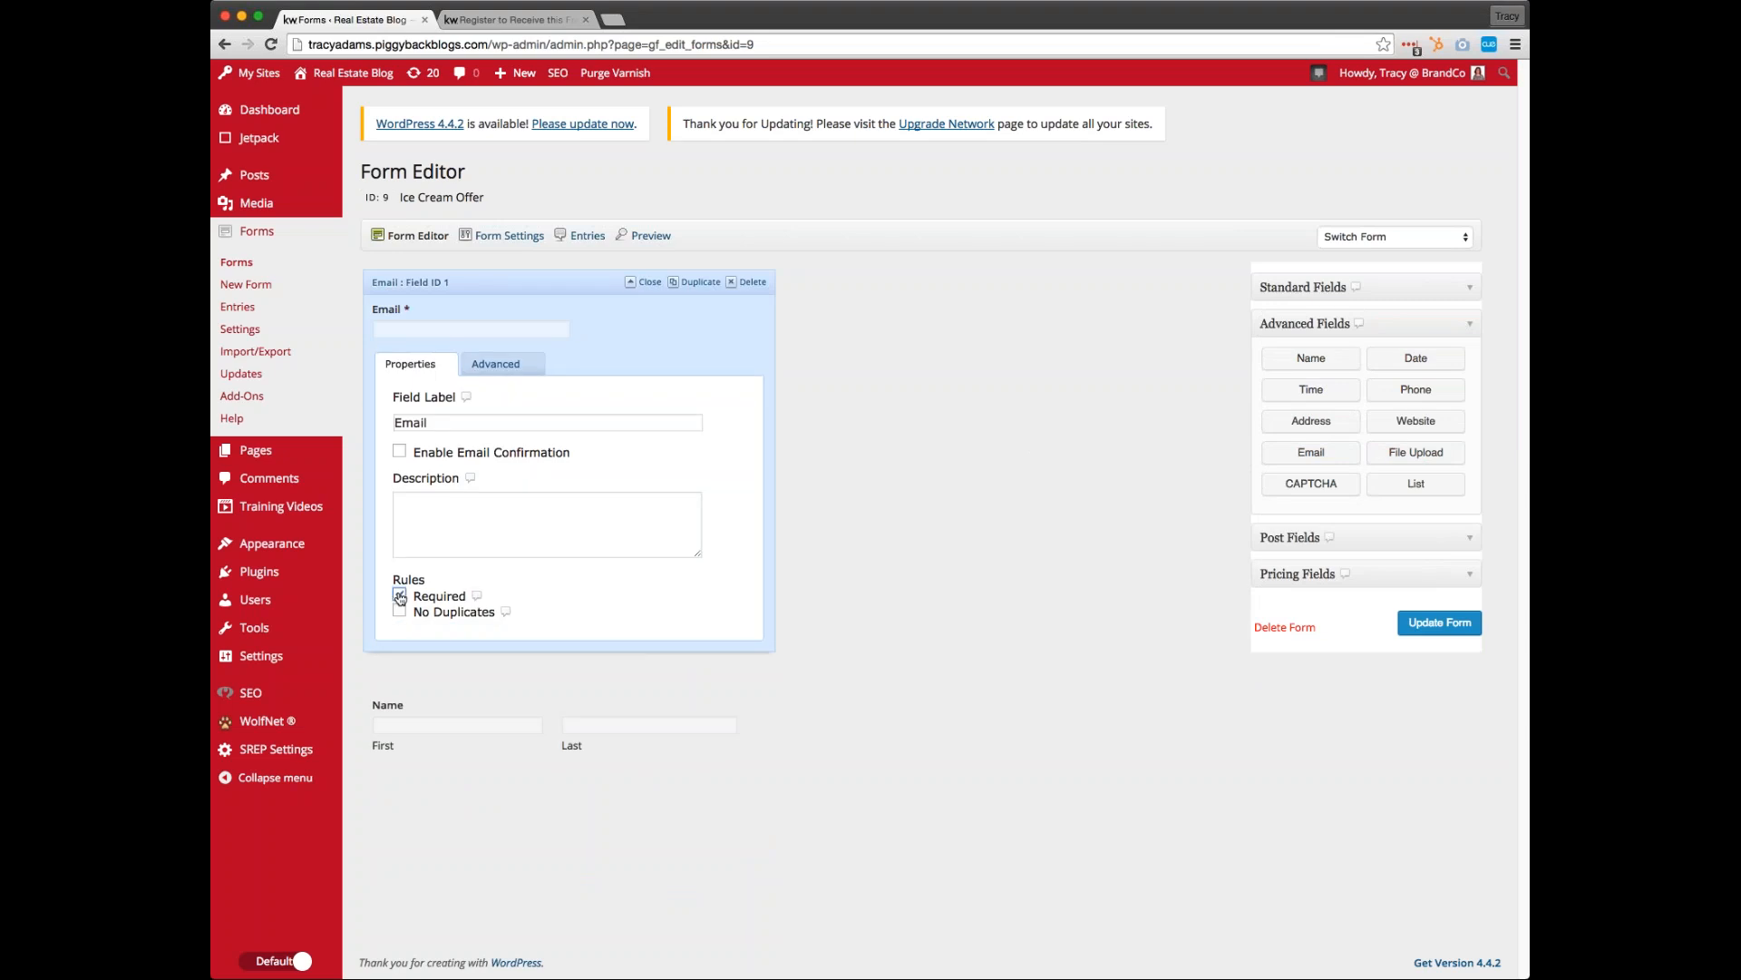
pyautogui.click(650, 282)
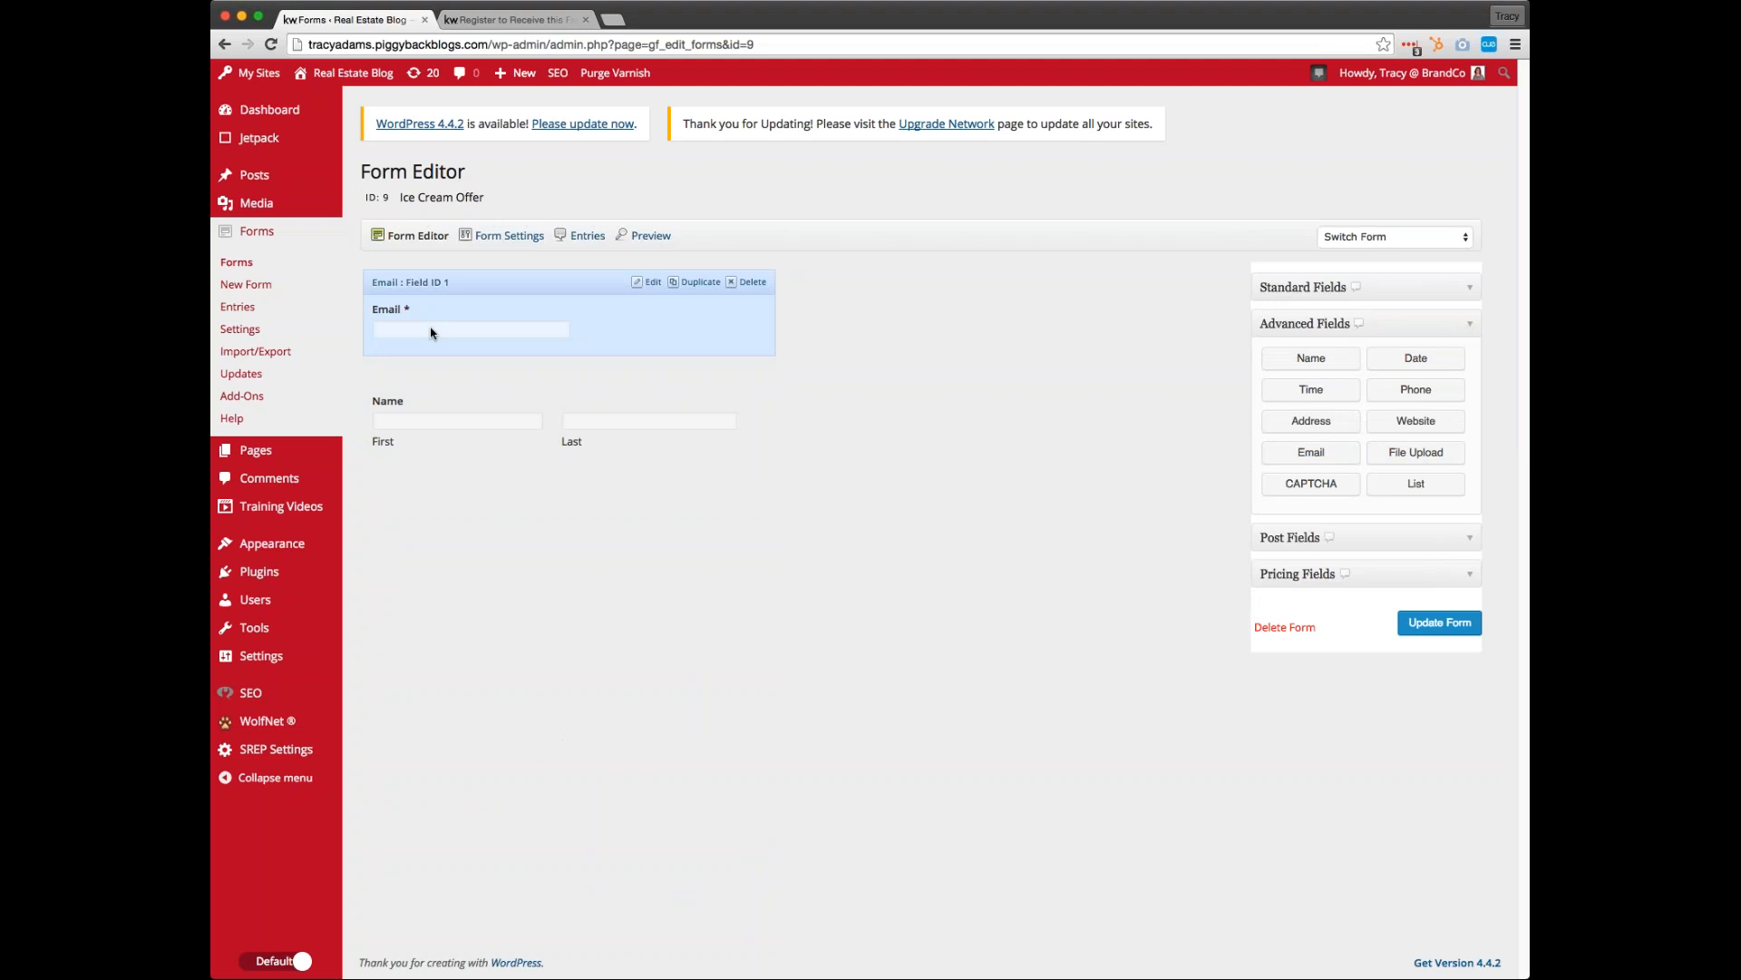
pyautogui.click(1438, 631)
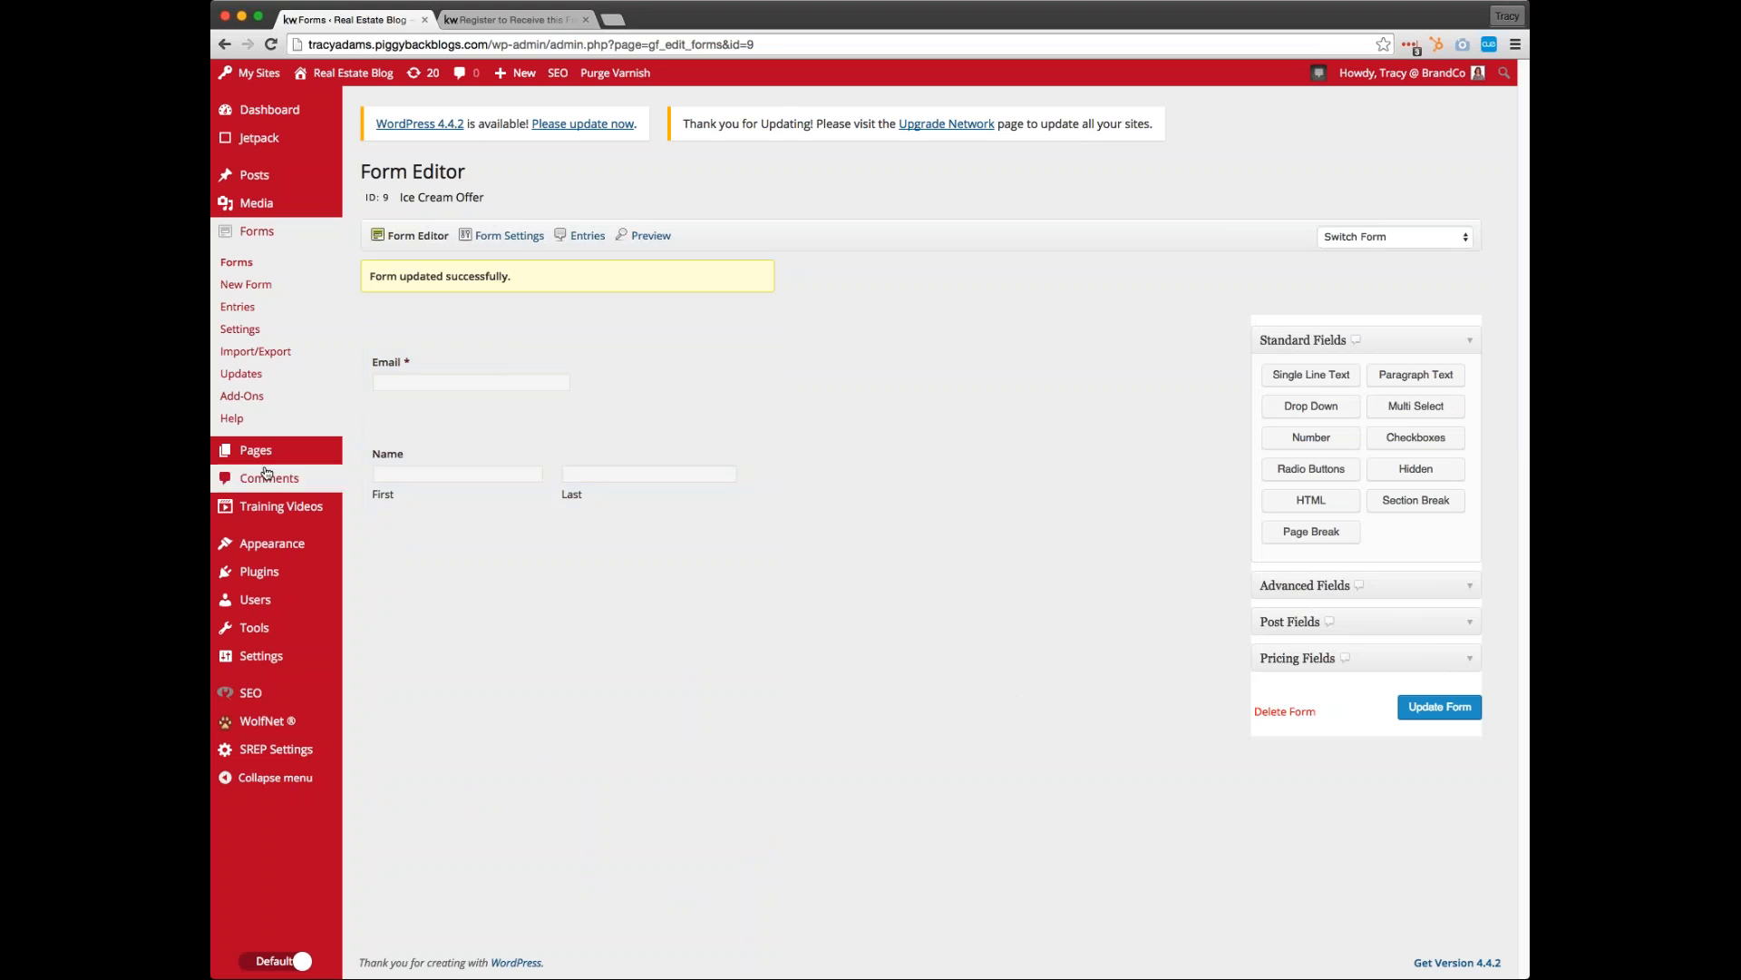
# Open the page "Register to Receive this Free Ice Cream Offer" for editing from the list of all pages
pyautogui.moveTo(358, 451)
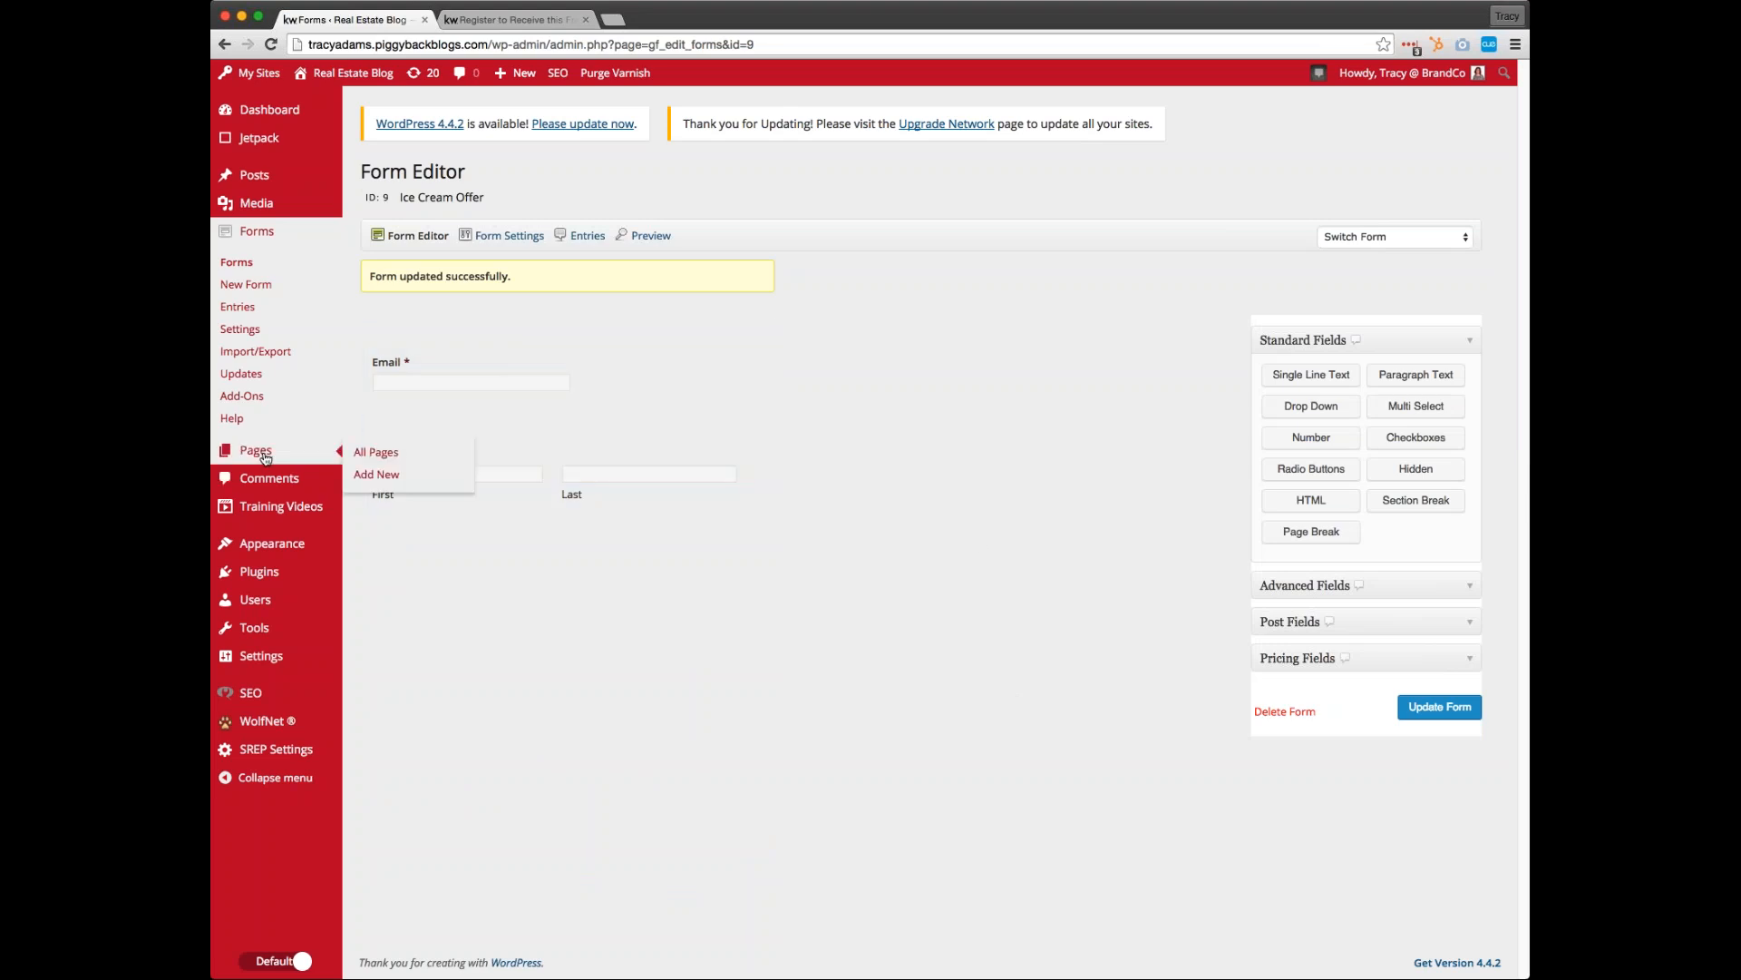
pyautogui.click(384, 457)
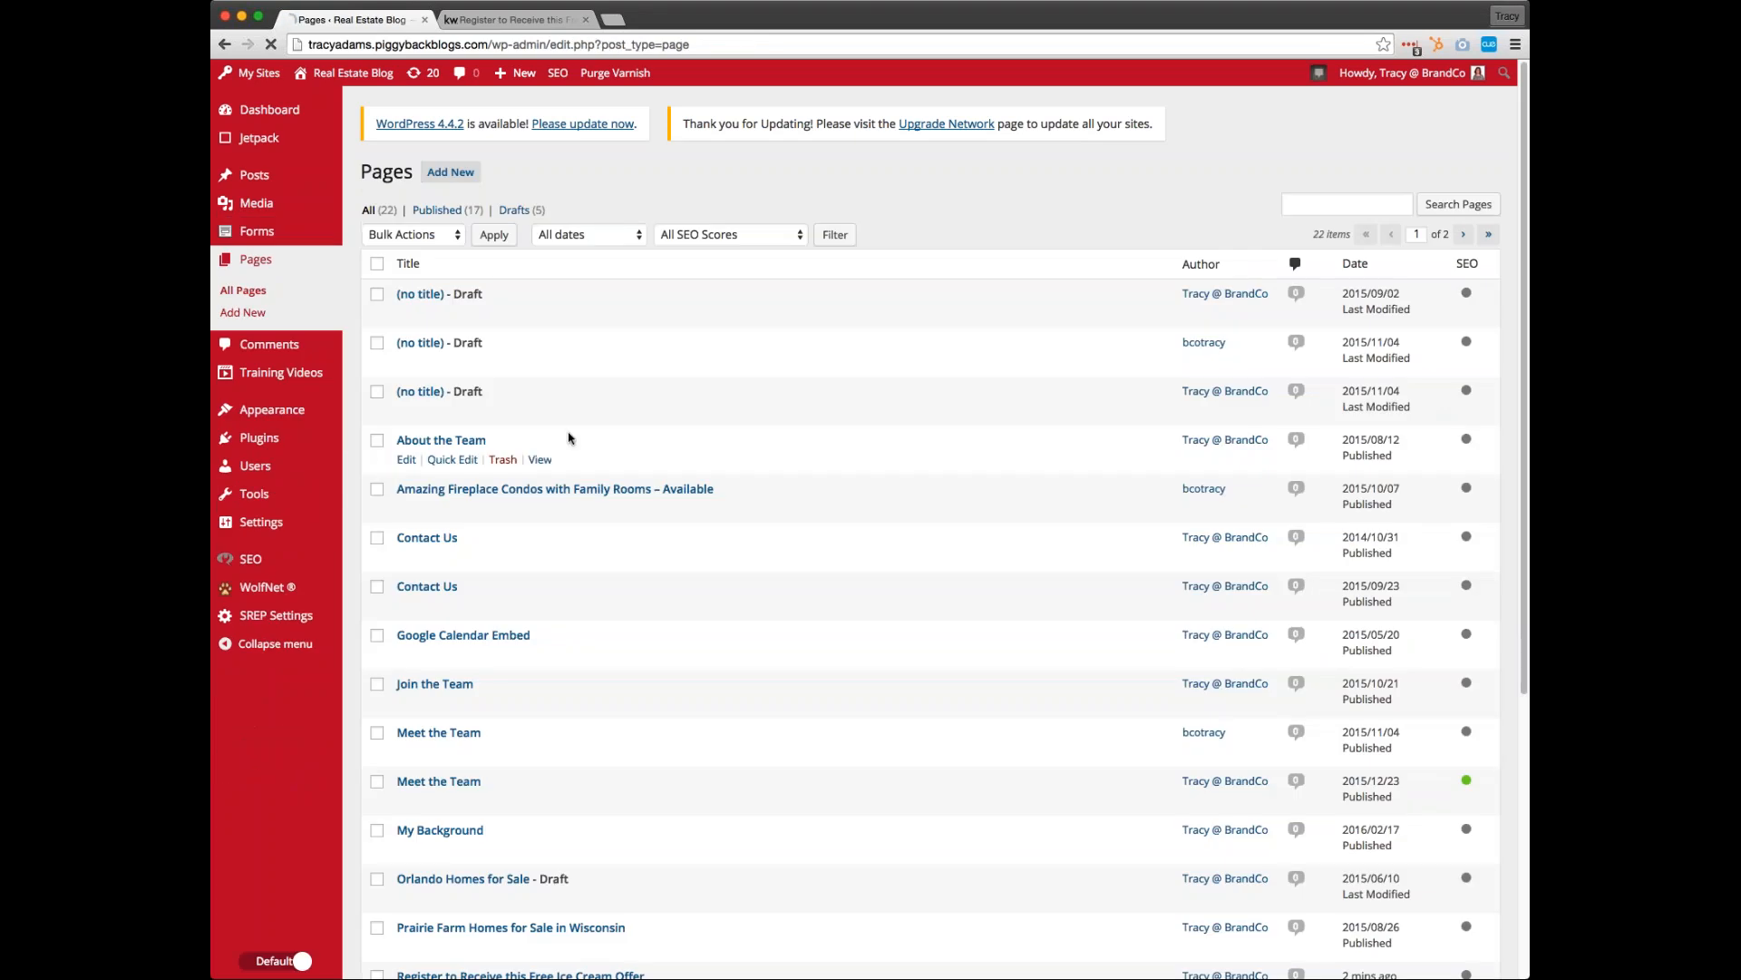
pyautogui.scroll(-5, 595, 427)
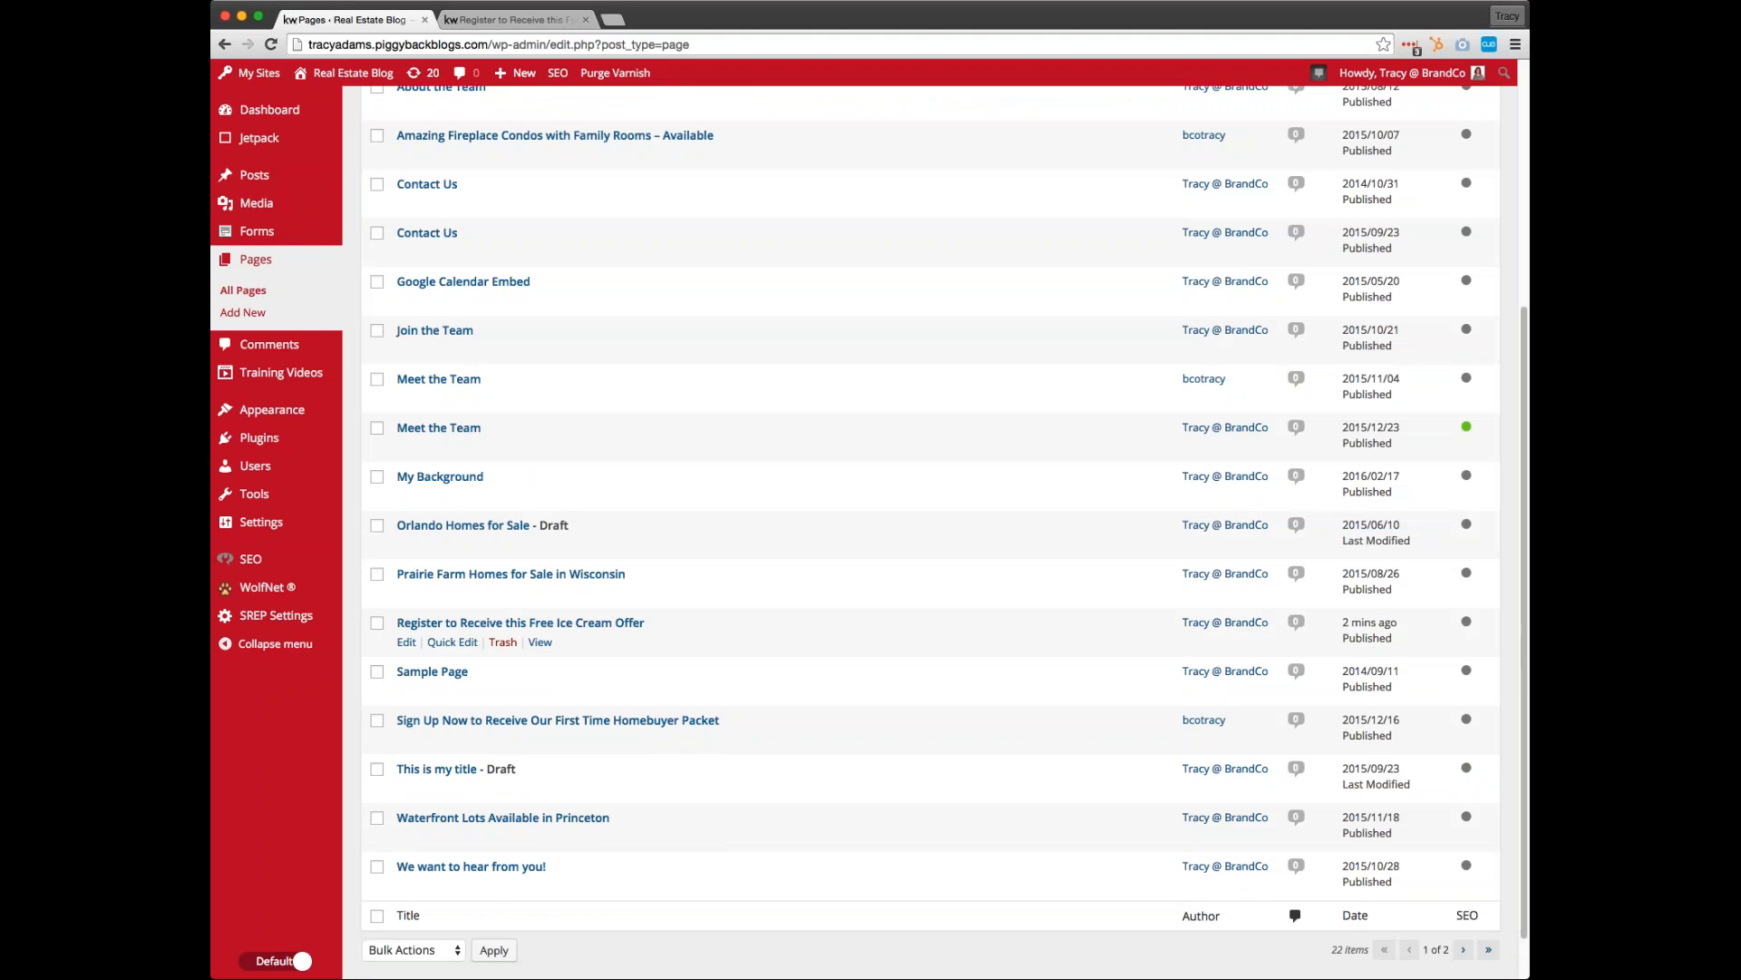
pyautogui.click(521, 623)
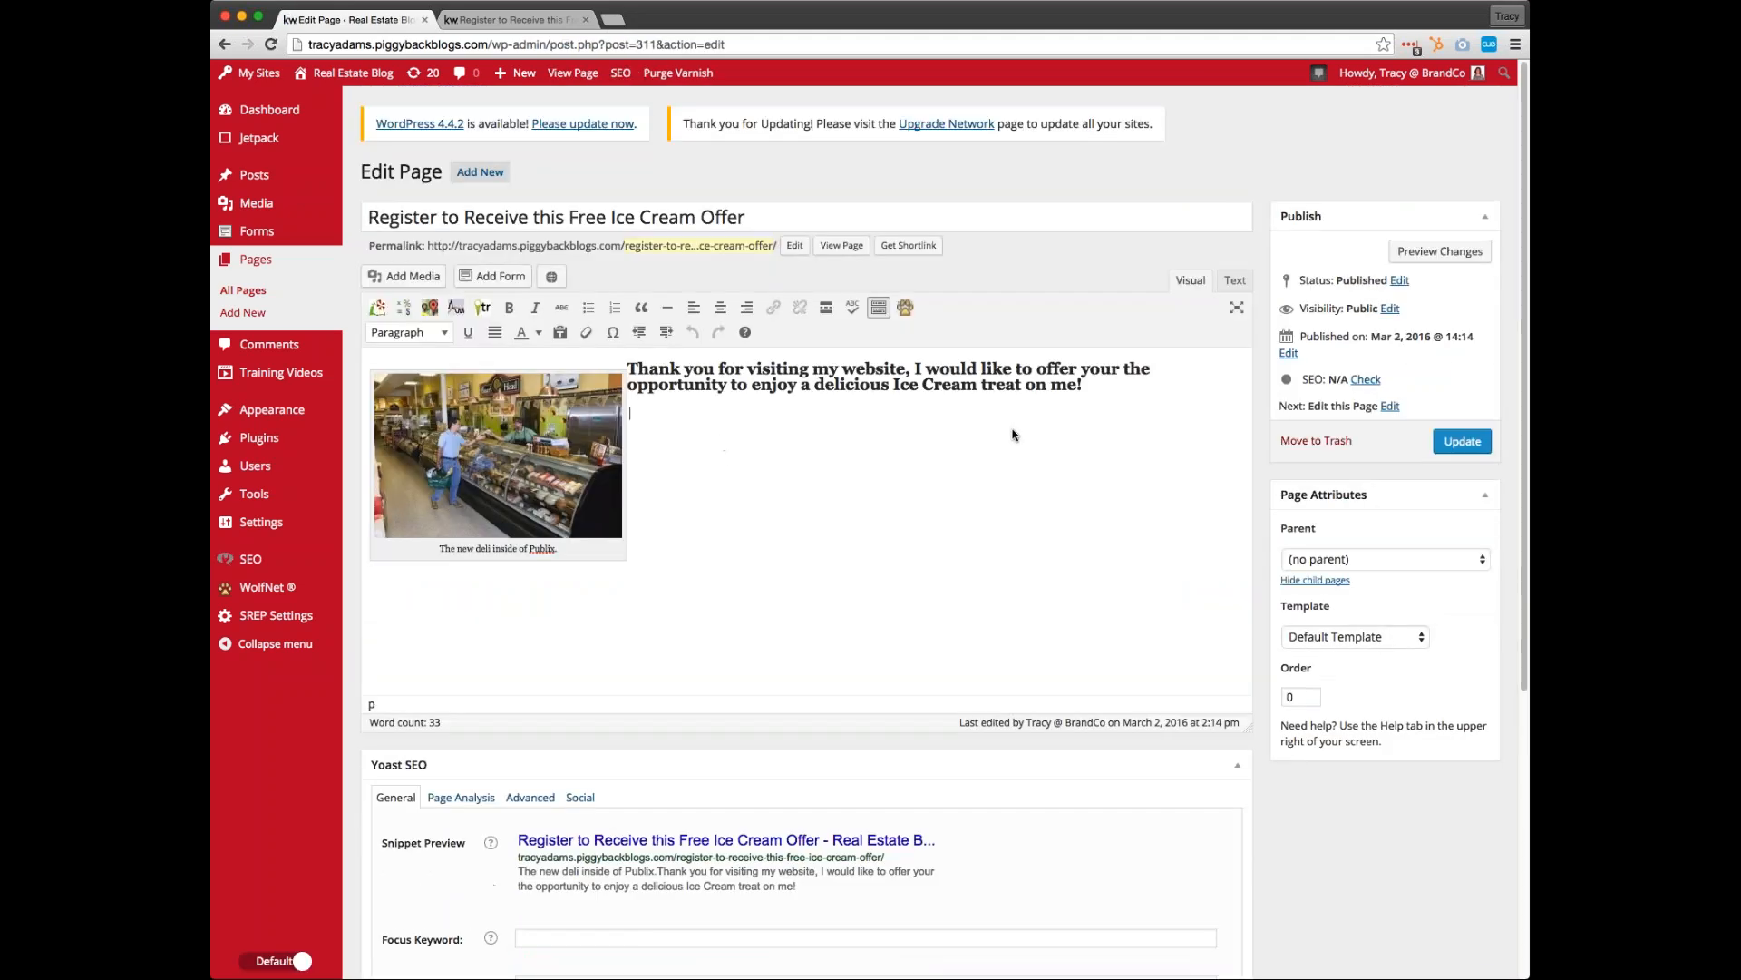
# Insert the Ice Cream Offer form below the heading text, with its title hidden and its description displayed
pyautogui.click(667, 427)
pyautogui.click(490, 285)
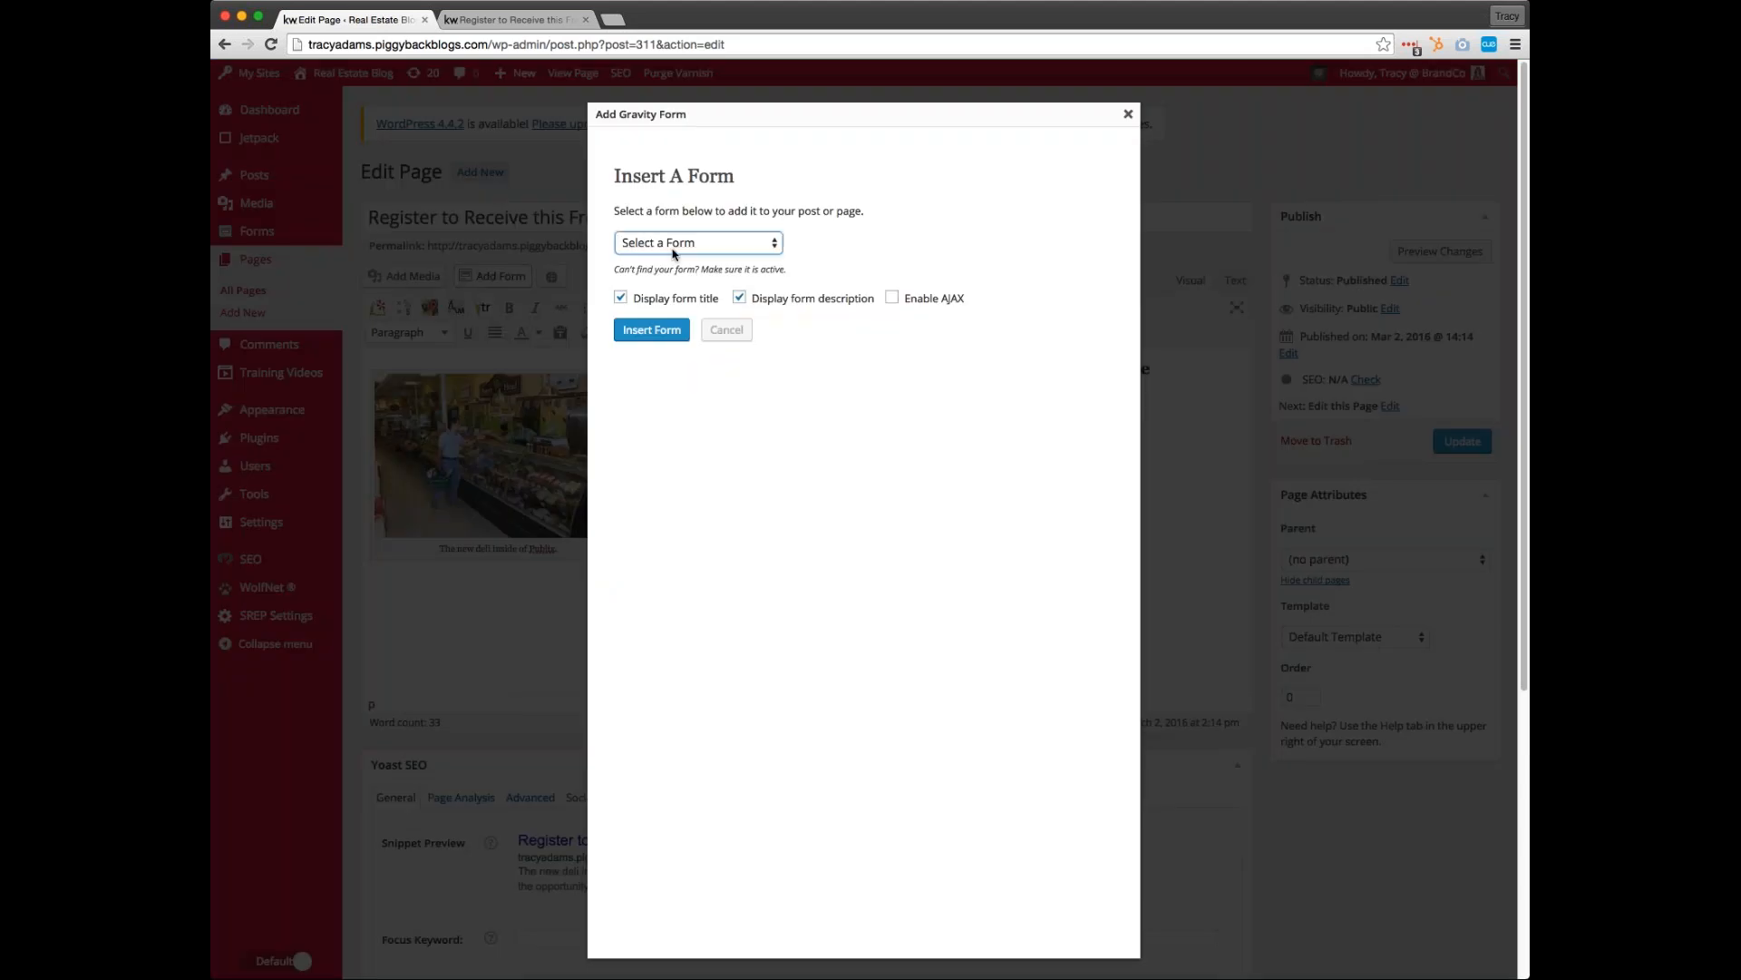
pyautogui.click(687, 310)
pyautogui.click(676, 305)
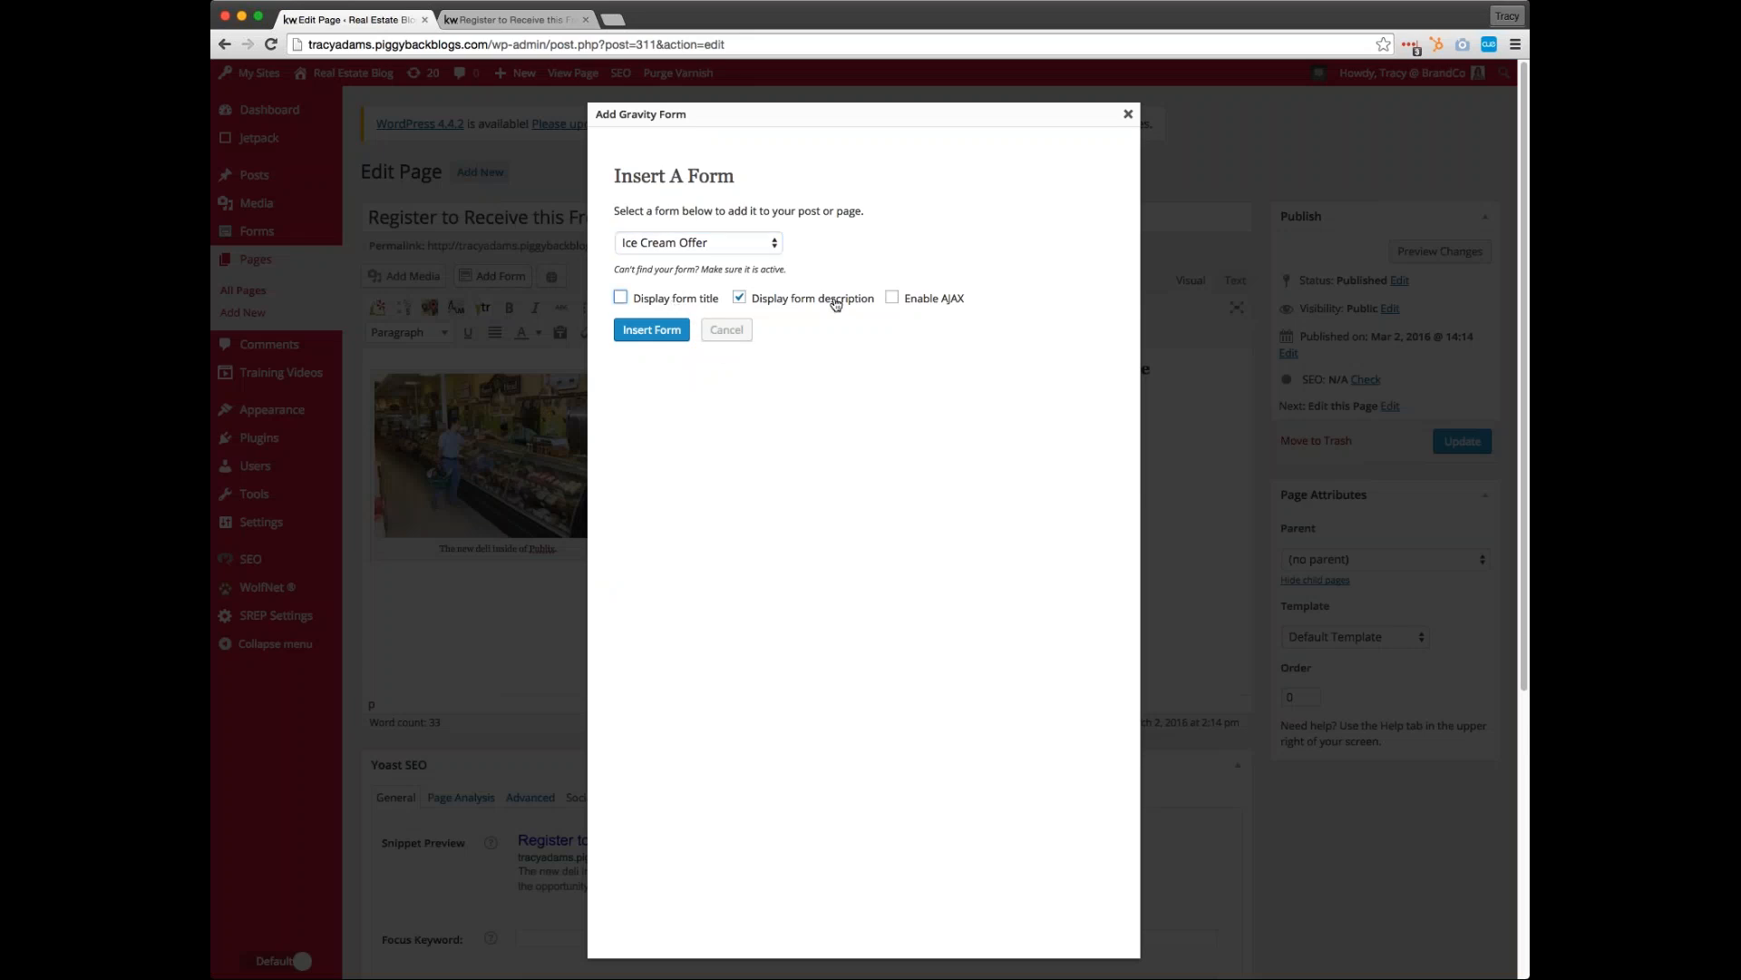
pyautogui.click(654, 328)
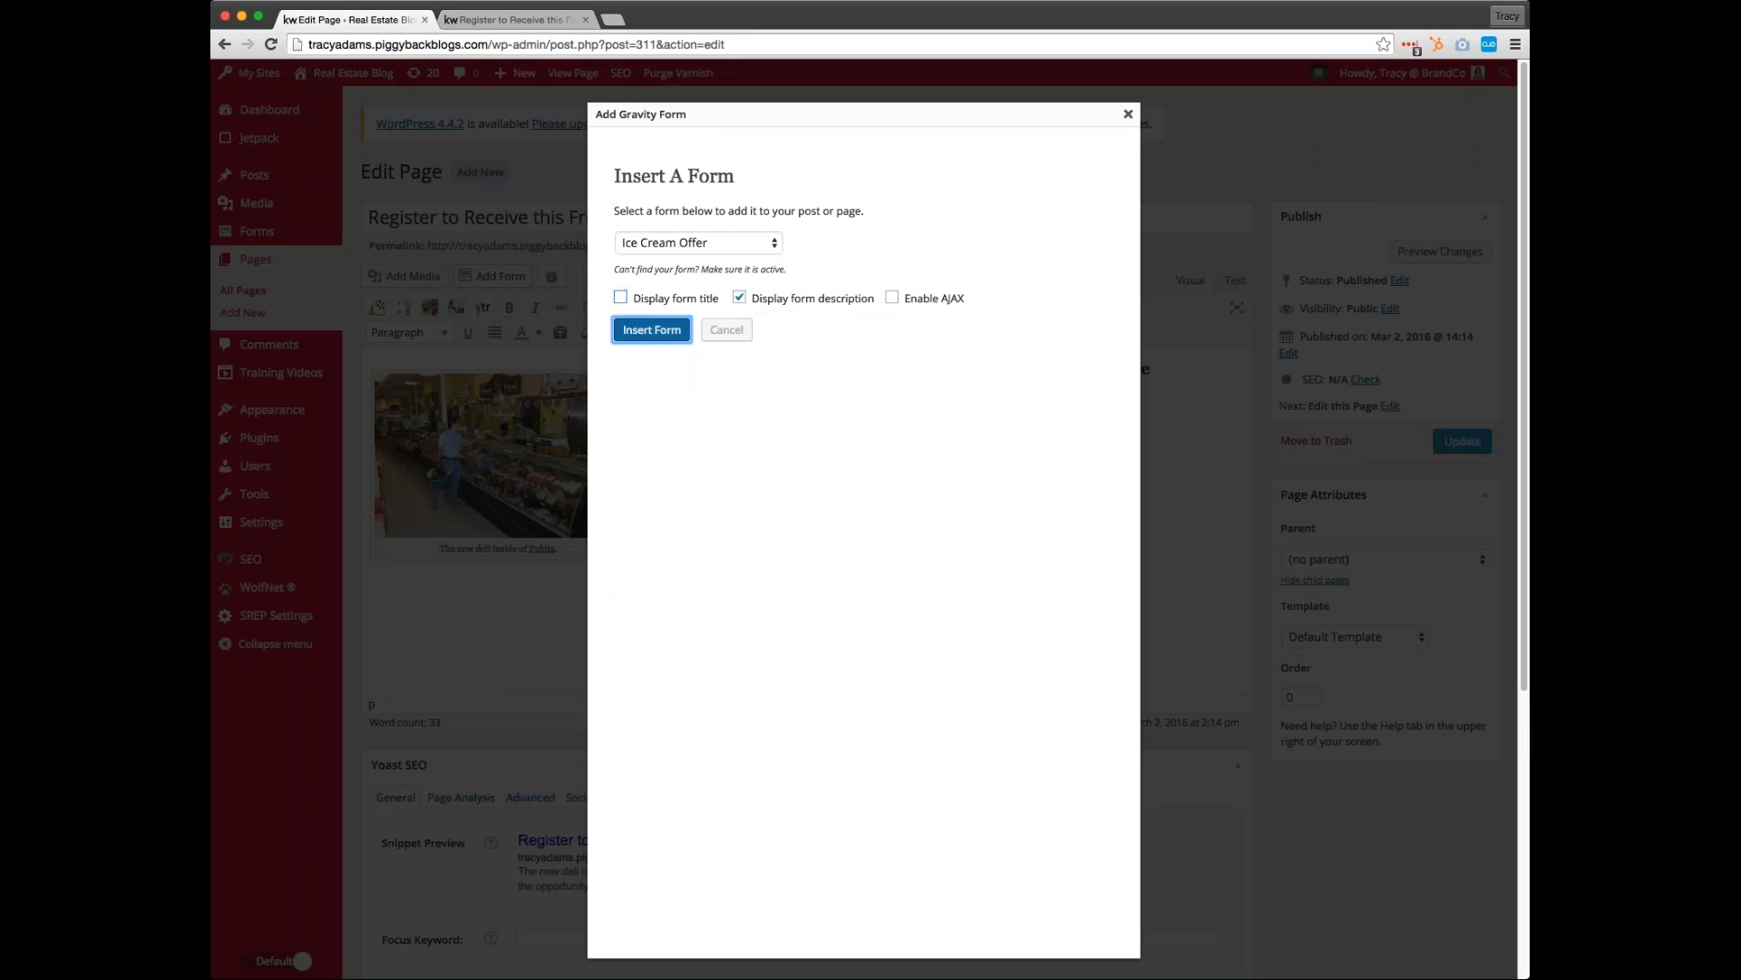
# Update the page and reload its live version to check the embedded form
pyautogui.click(1455, 441)
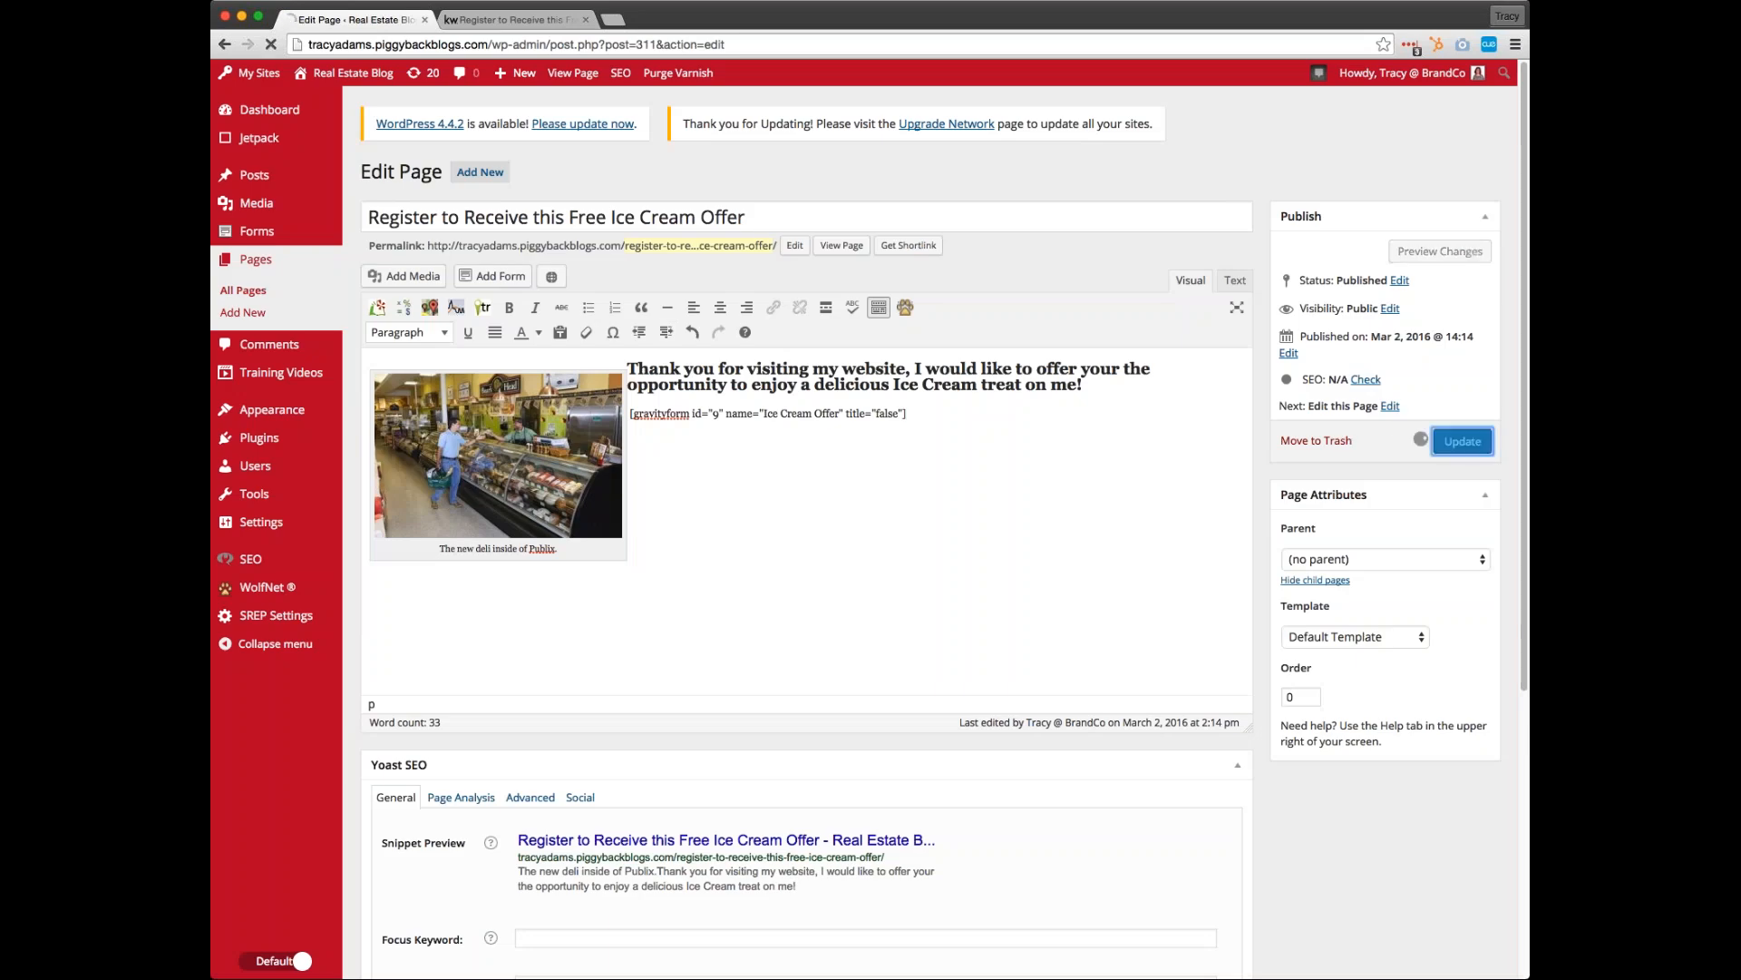
pyautogui.click(536, 20)
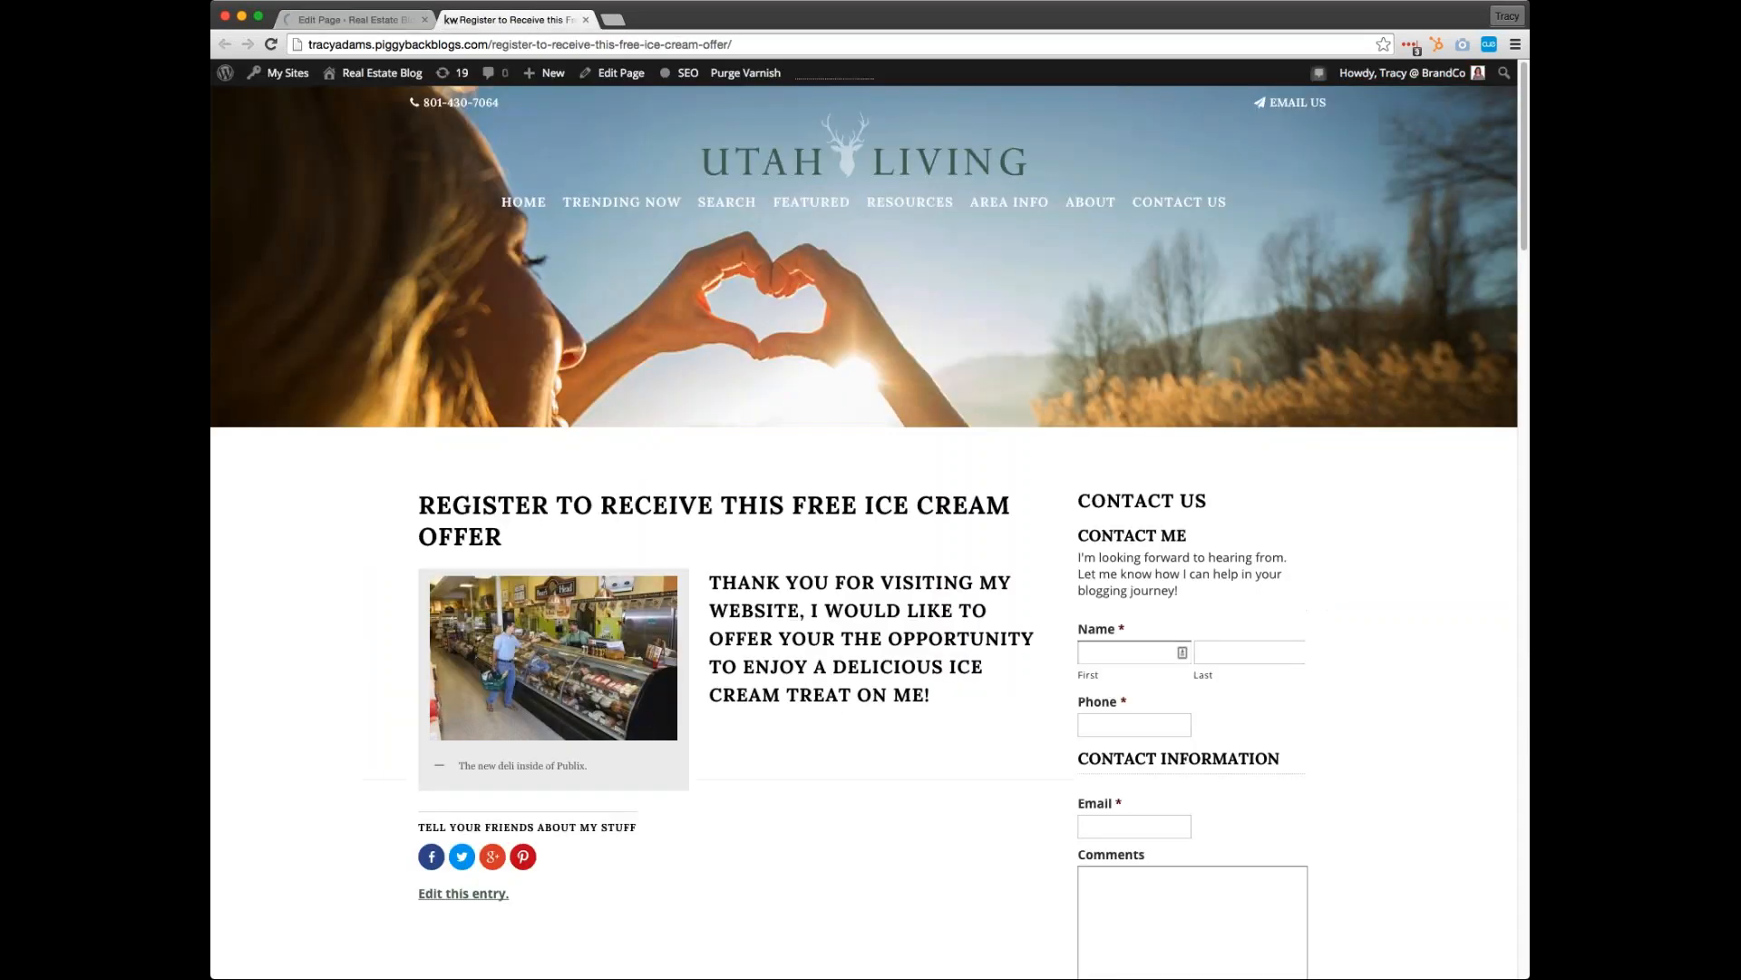
pyautogui.click(274, 49)
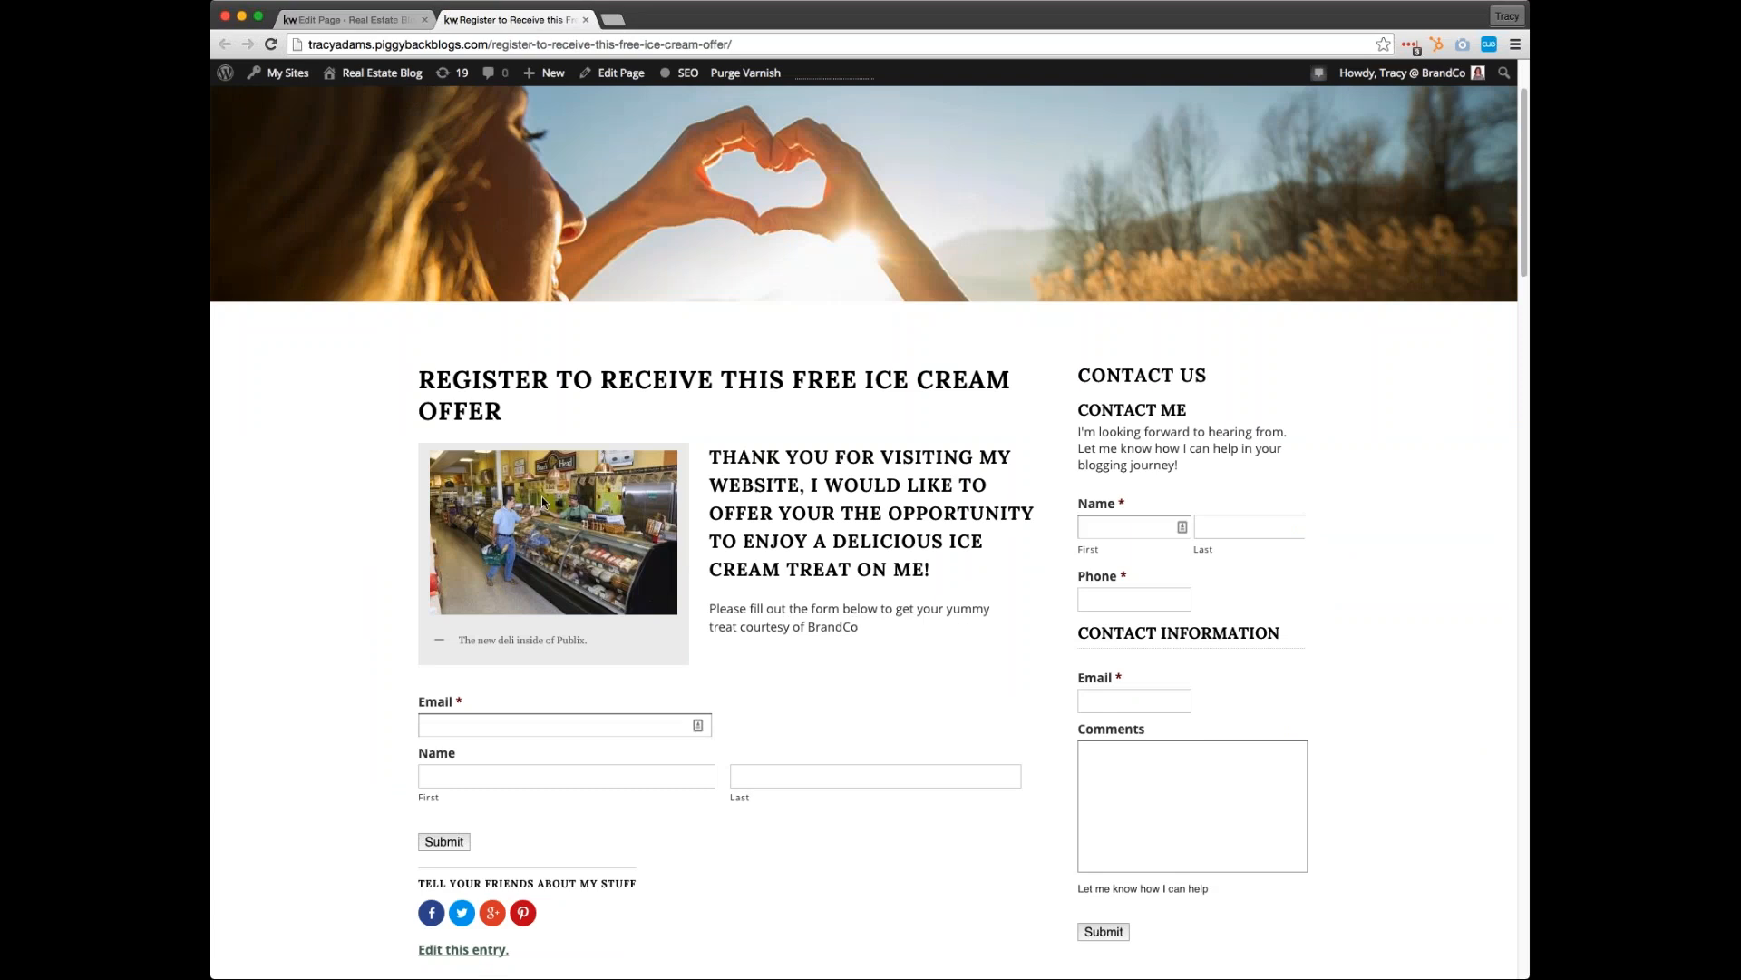
# Search Google Images for "ice cream cone" in a new browser tab
pyautogui.click(613, 19)
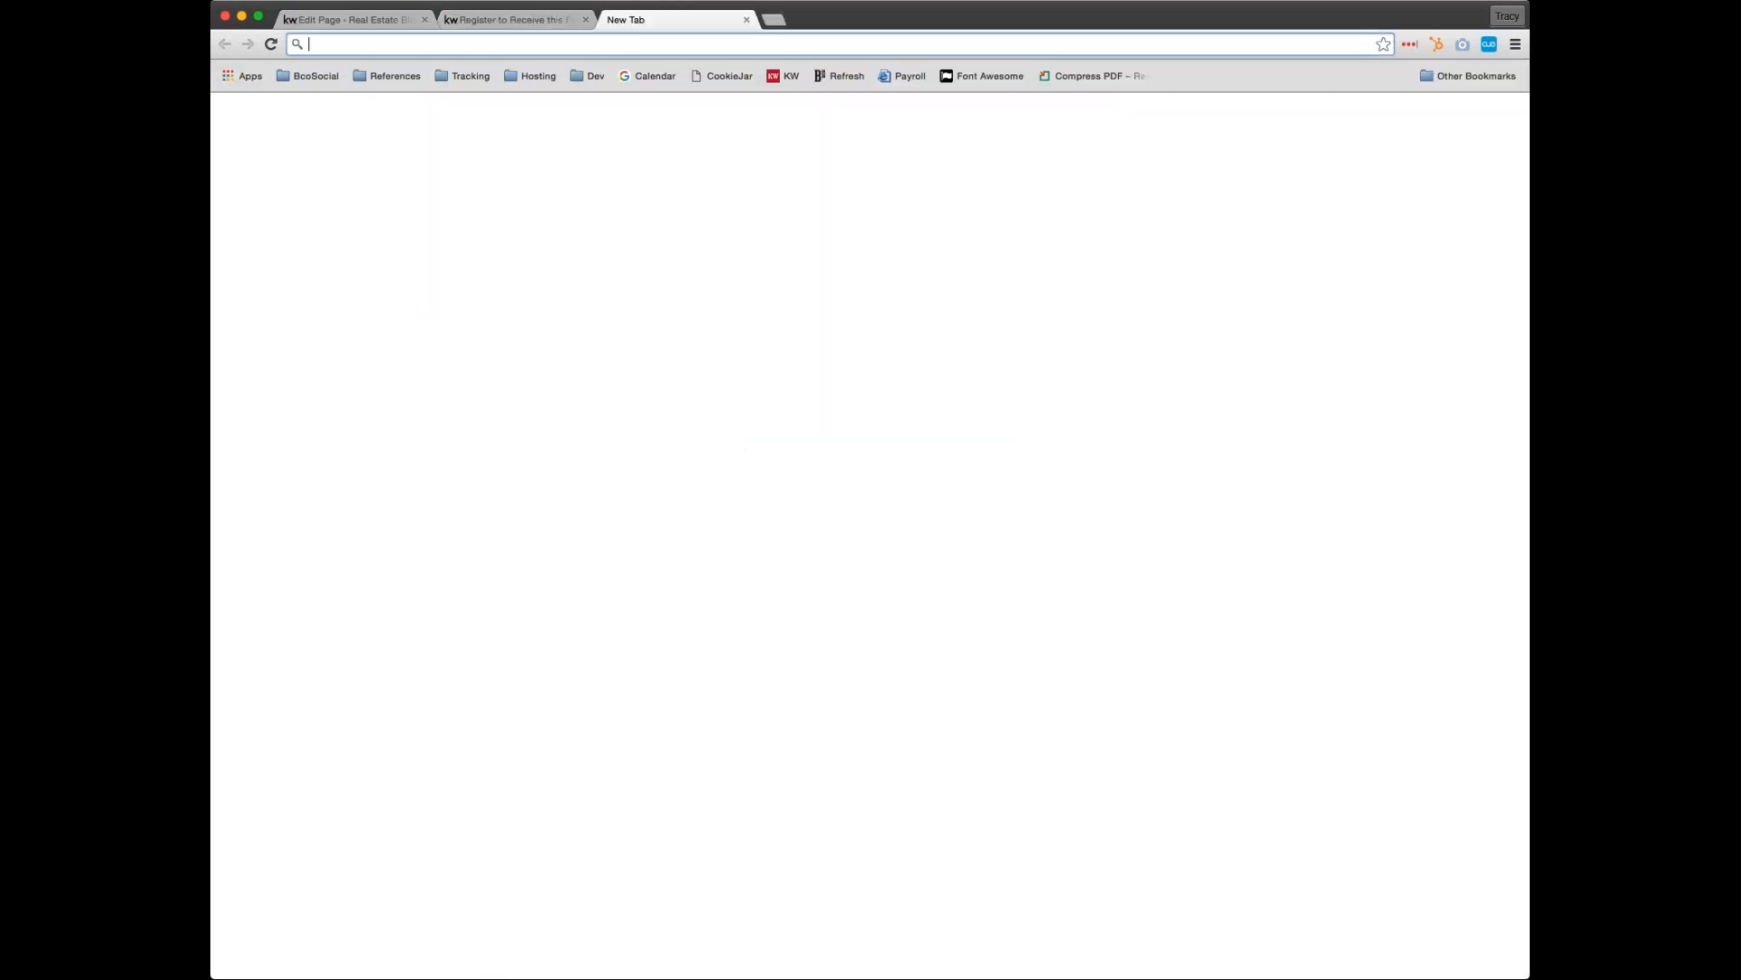
pyautogui.write('goo')
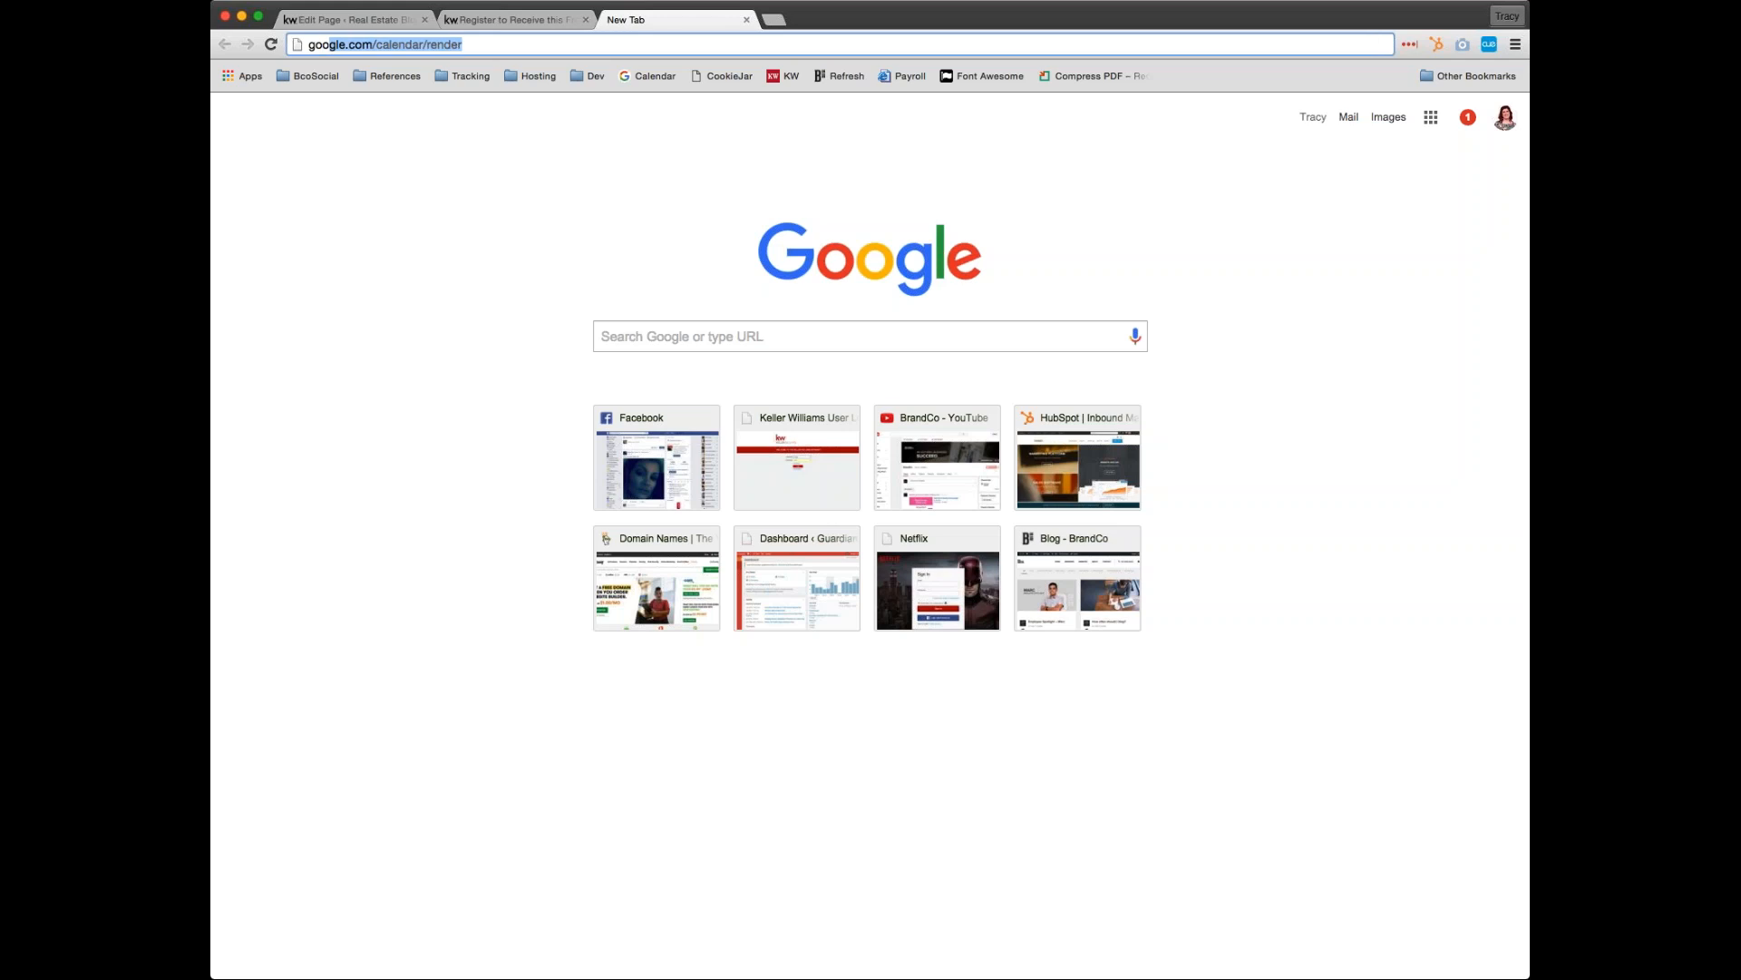
pyautogui.press('BackSpace')
pyautogui.press('BackSpace')
pyautogui.press('BackSpace')
pyautogui.press('BackSpace')
pyautogui.write('ice ')
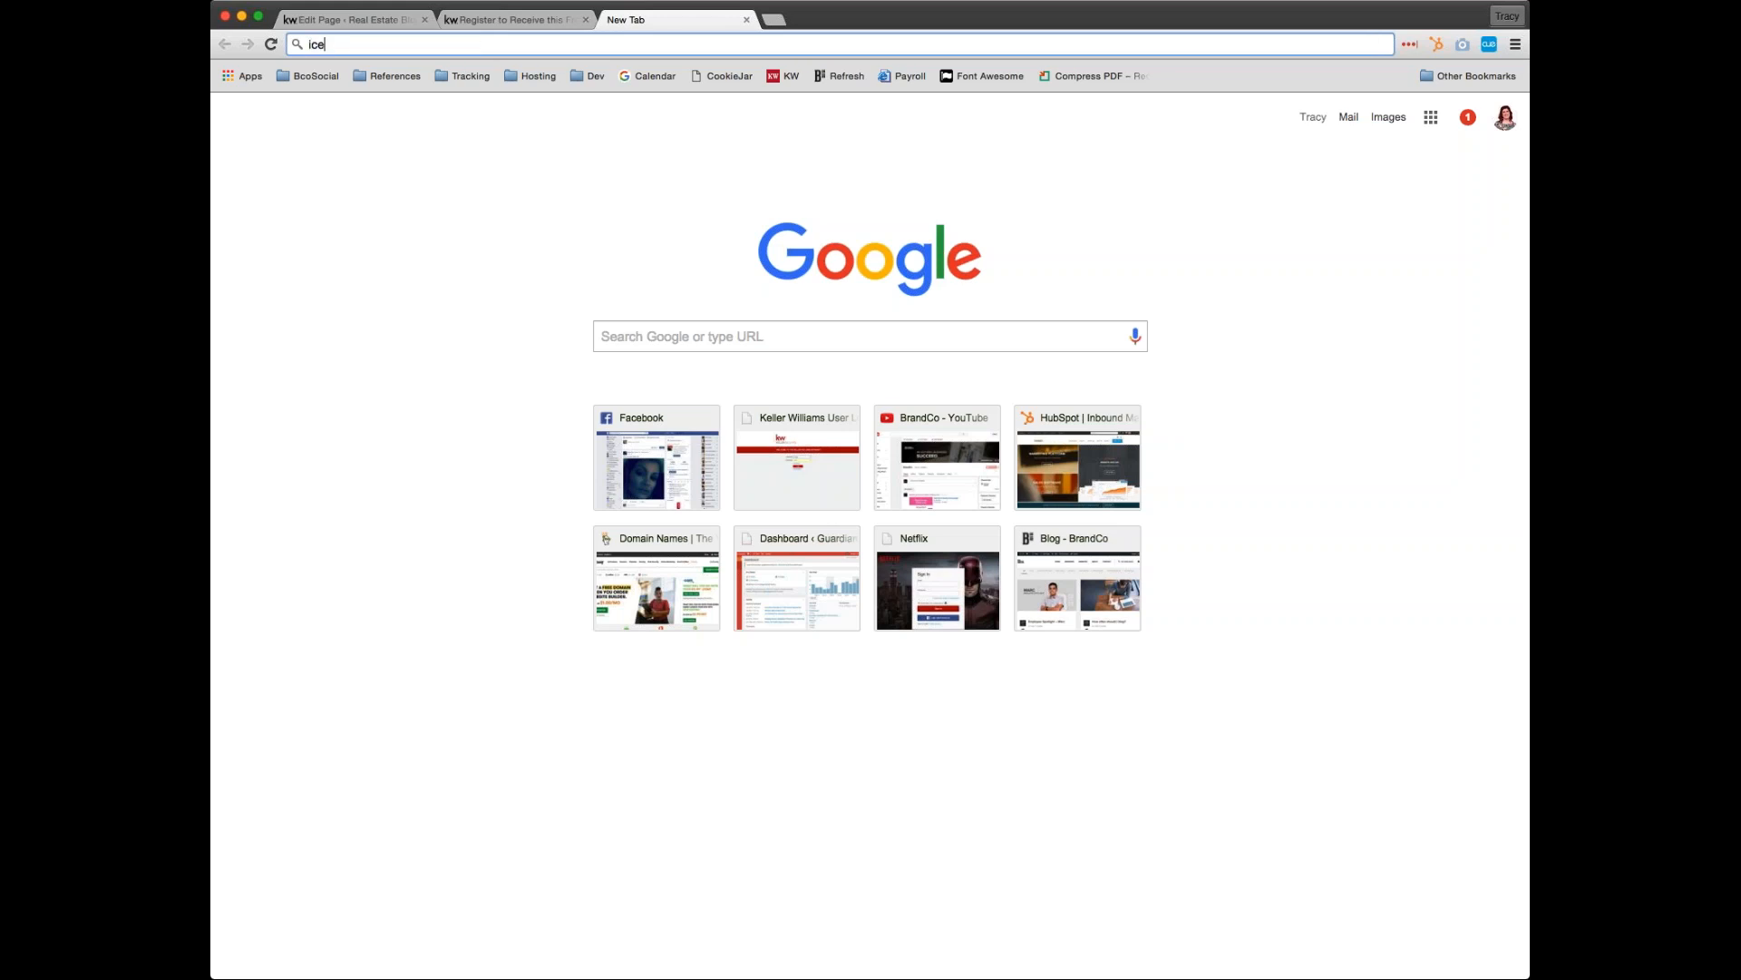
pyautogui.write('cream cone')
pyautogui.press('Return')
pyautogui.click(380, 132)
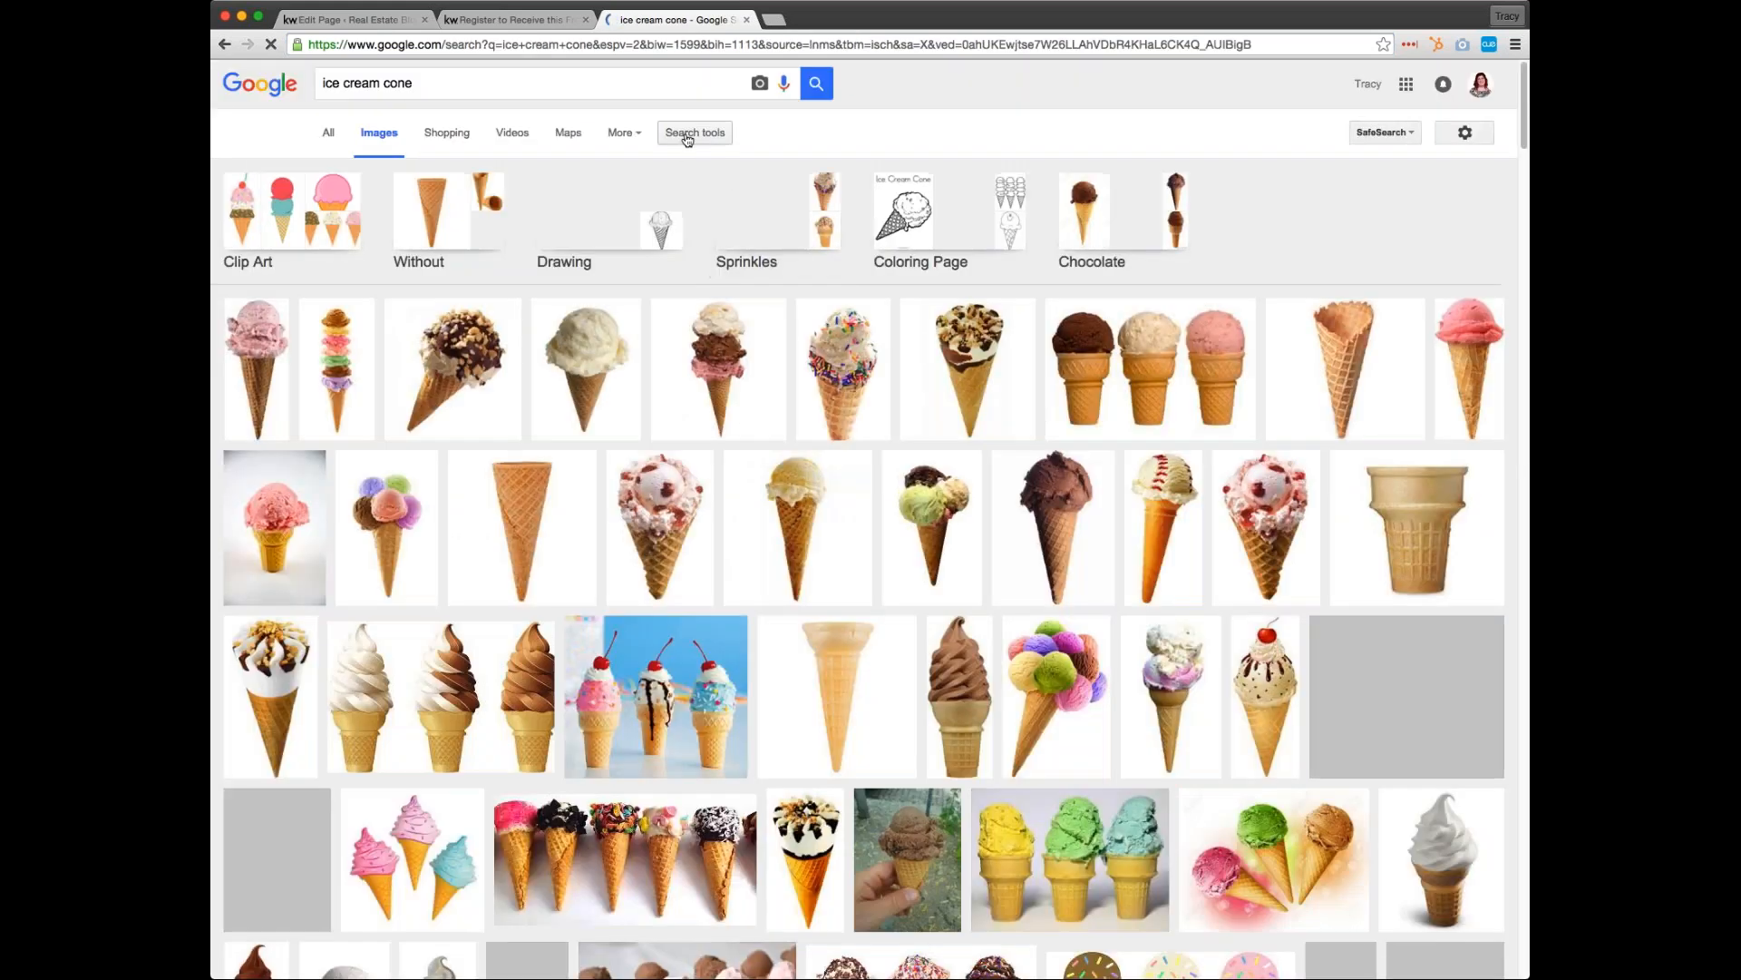
# Filter the image results by usage rights to "Labeled for reuse" and browse the ice cream cone pictures
pyautogui.click(712, 134)
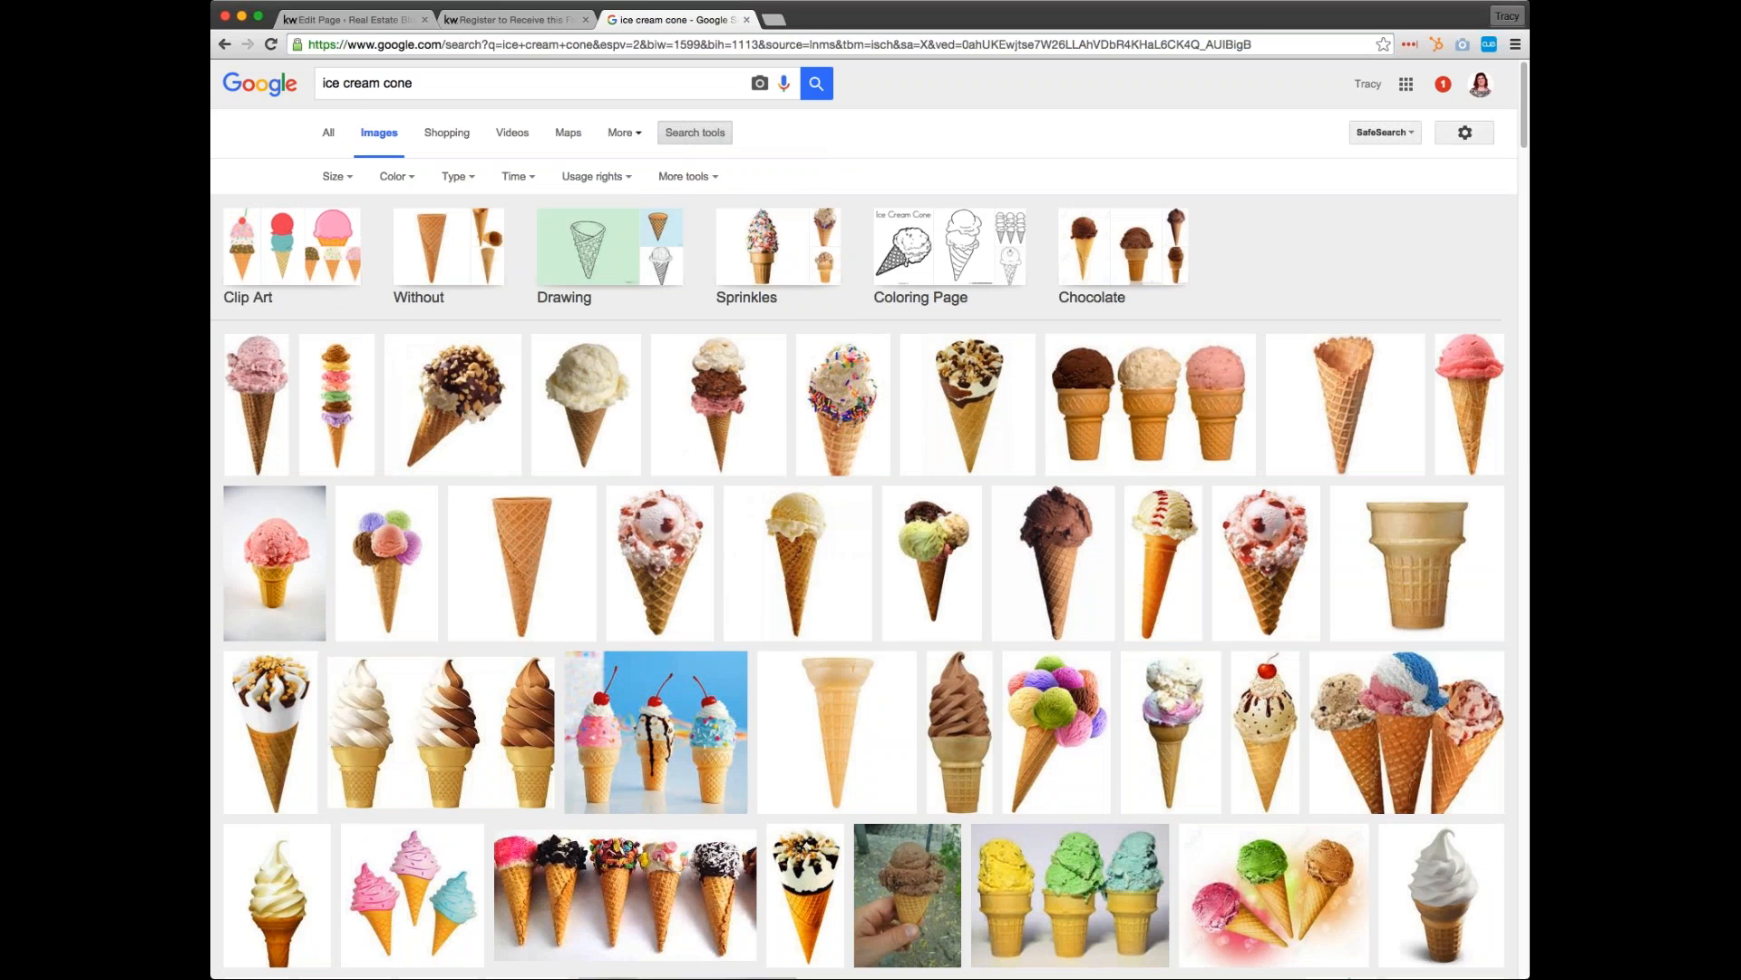
pyautogui.click(590, 178)
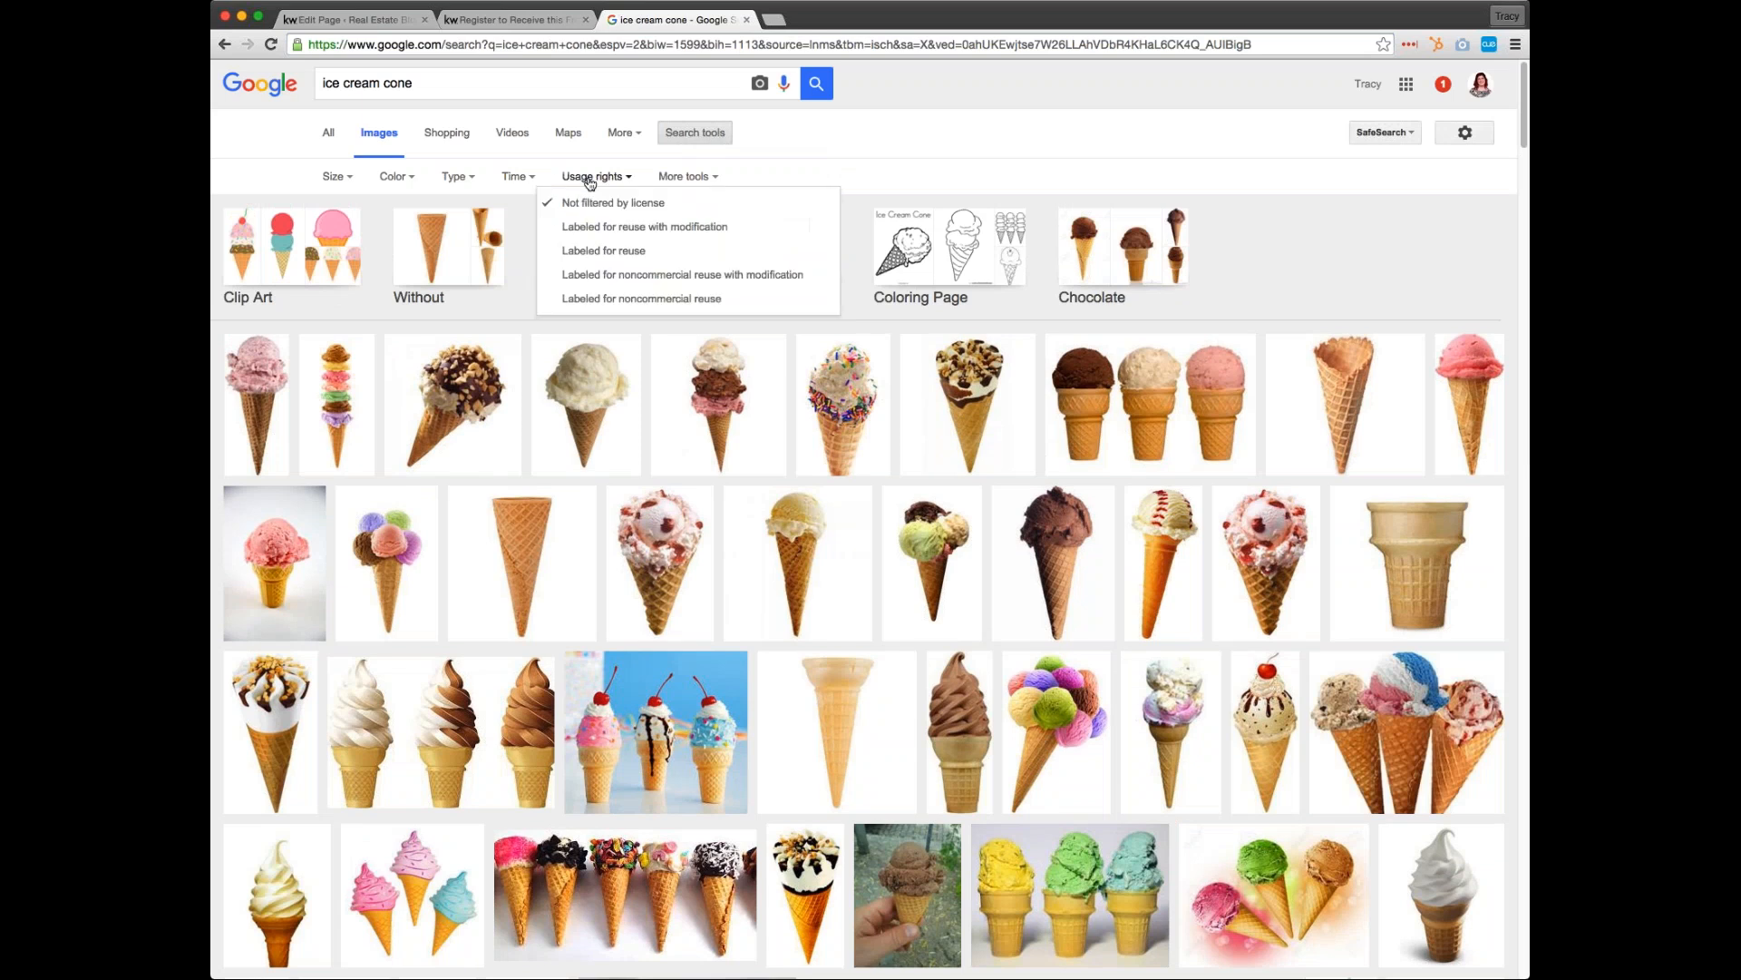
pyautogui.click(674, 254)
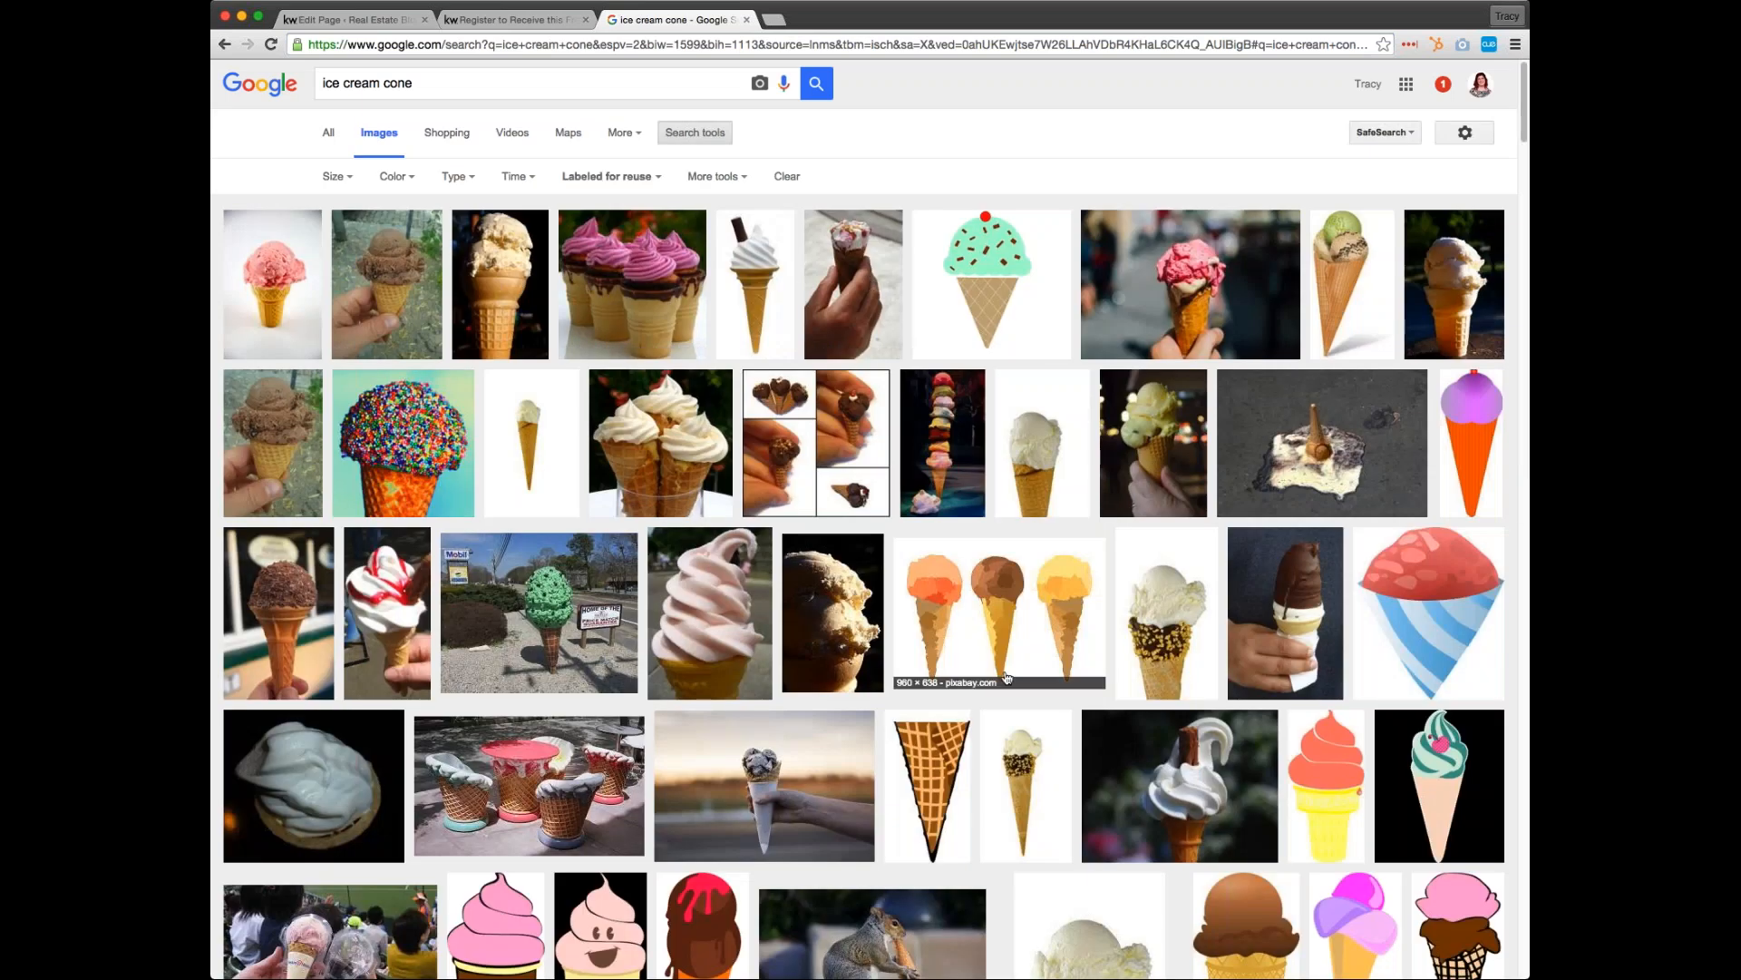
pyautogui.scroll(-3, 475, 787)
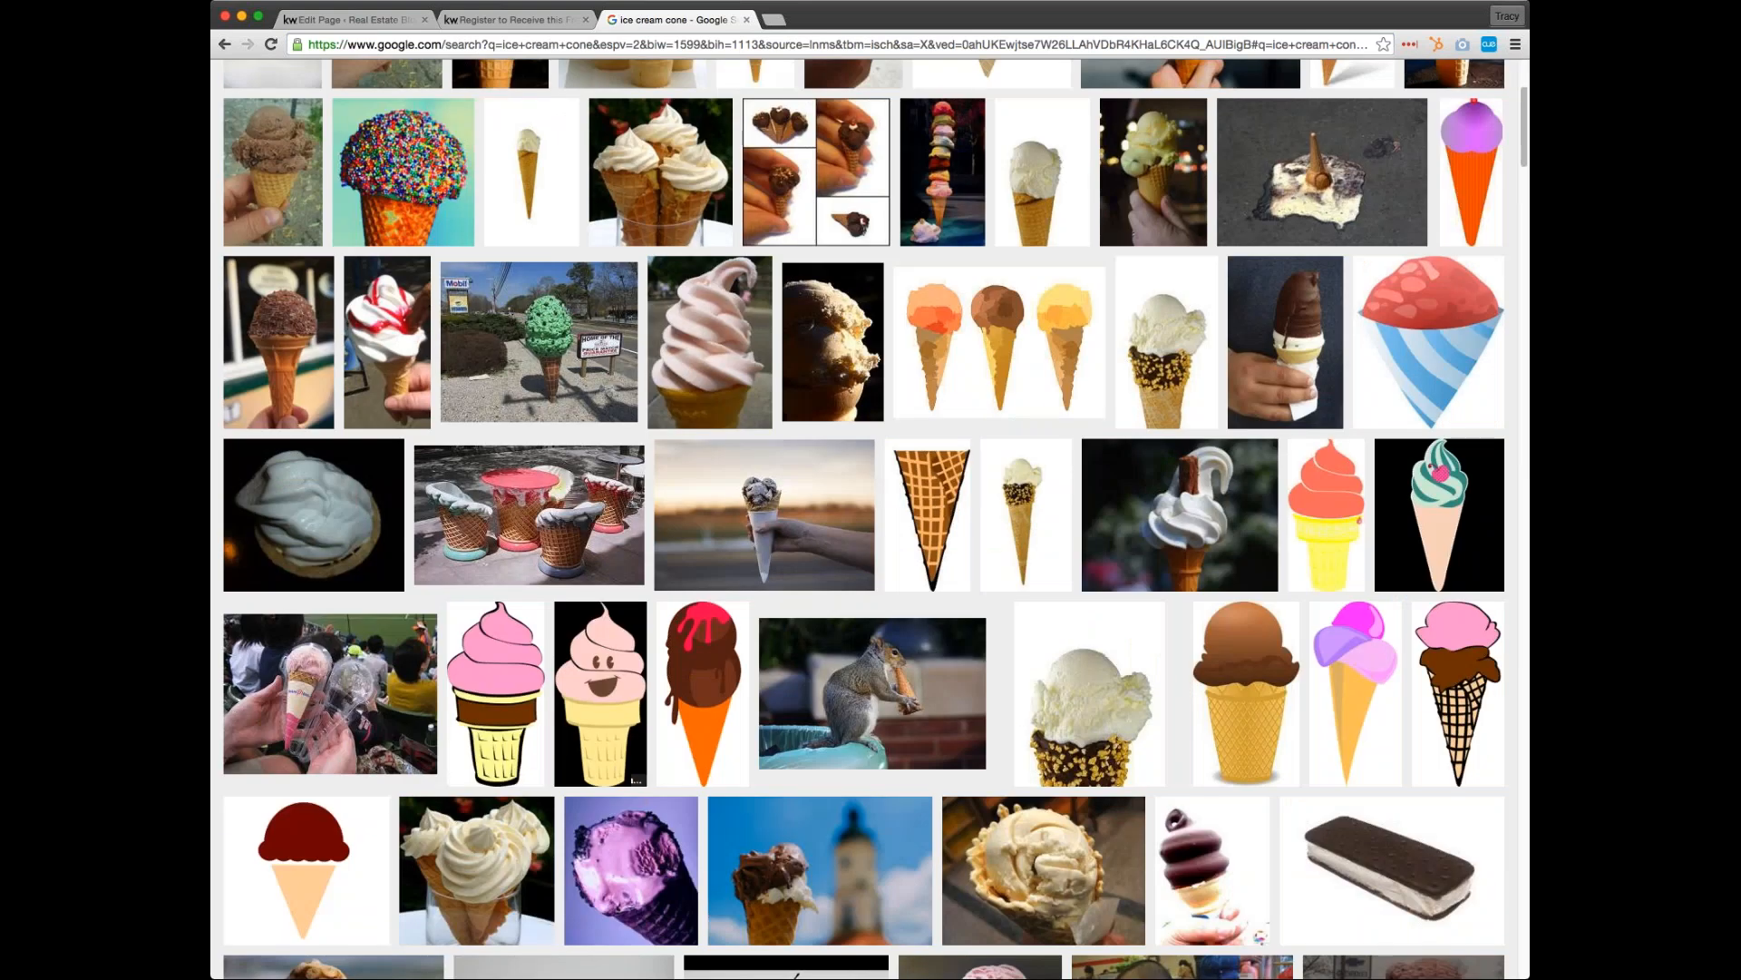
# Open the full-size rainbow-sprinkled ice cream cone image from Wikimedia Commons and download it as Ice_cream_cone.jpg
pyautogui.scroll(-3, 870, 690)
pyautogui.scroll(6, 544, 789)
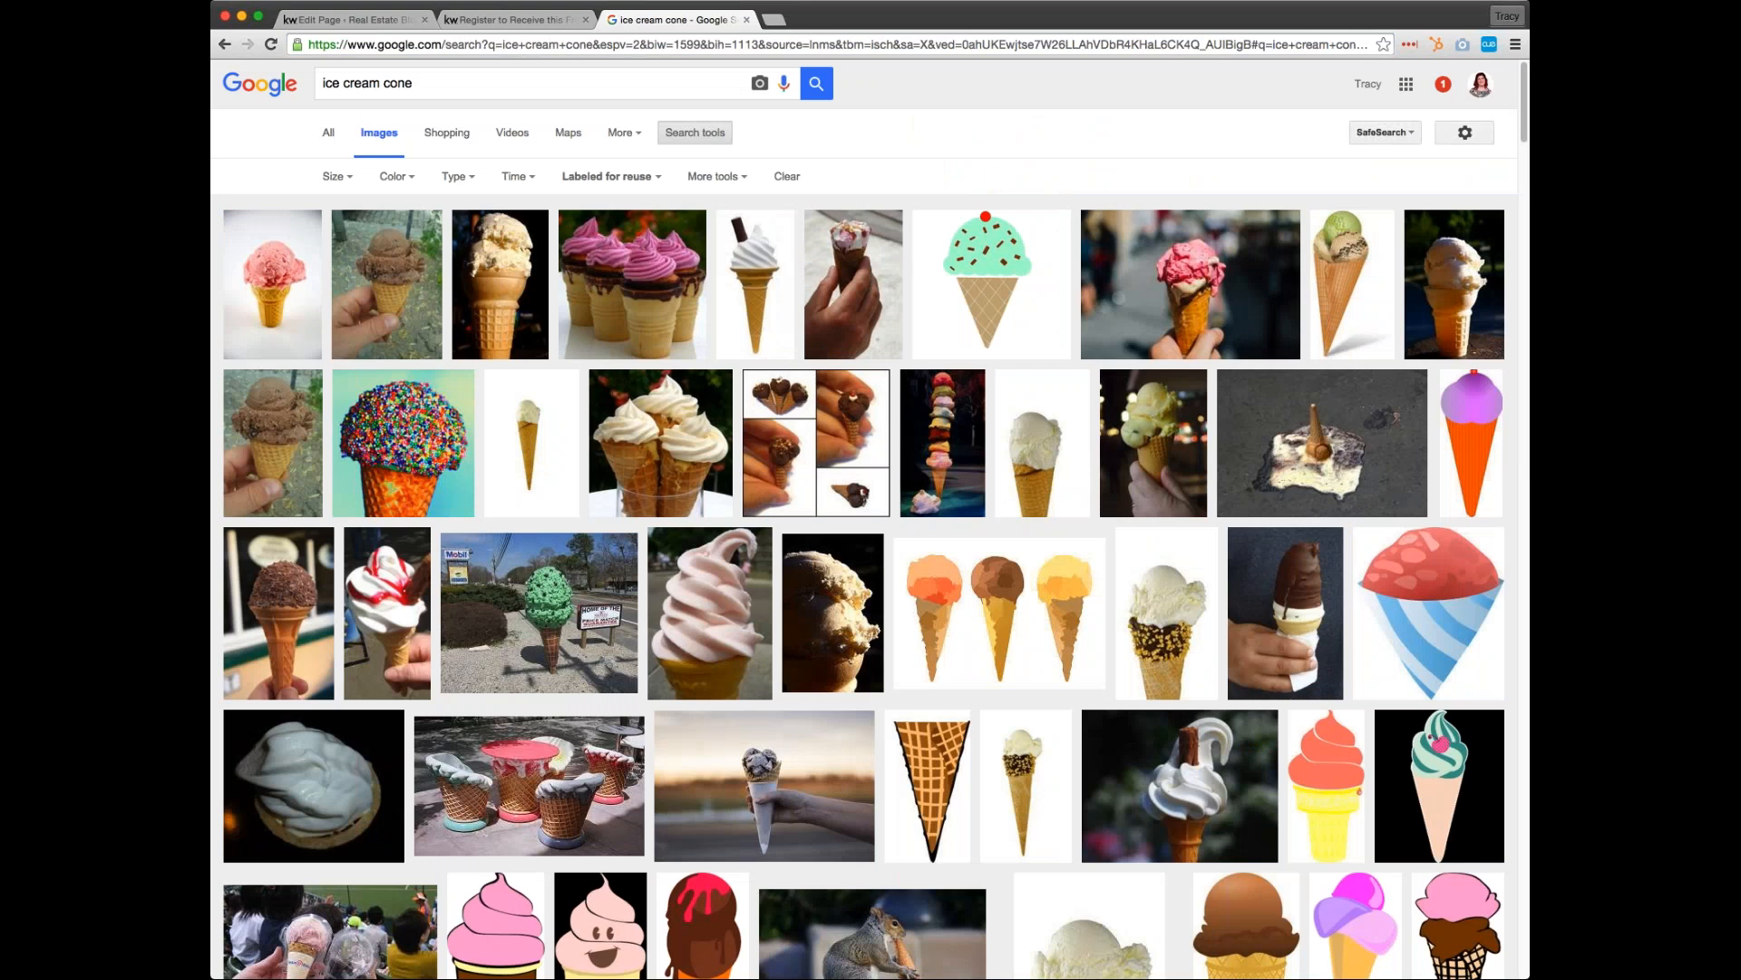
pyautogui.click(383, 445)
pyautogui.click(1185, 505)
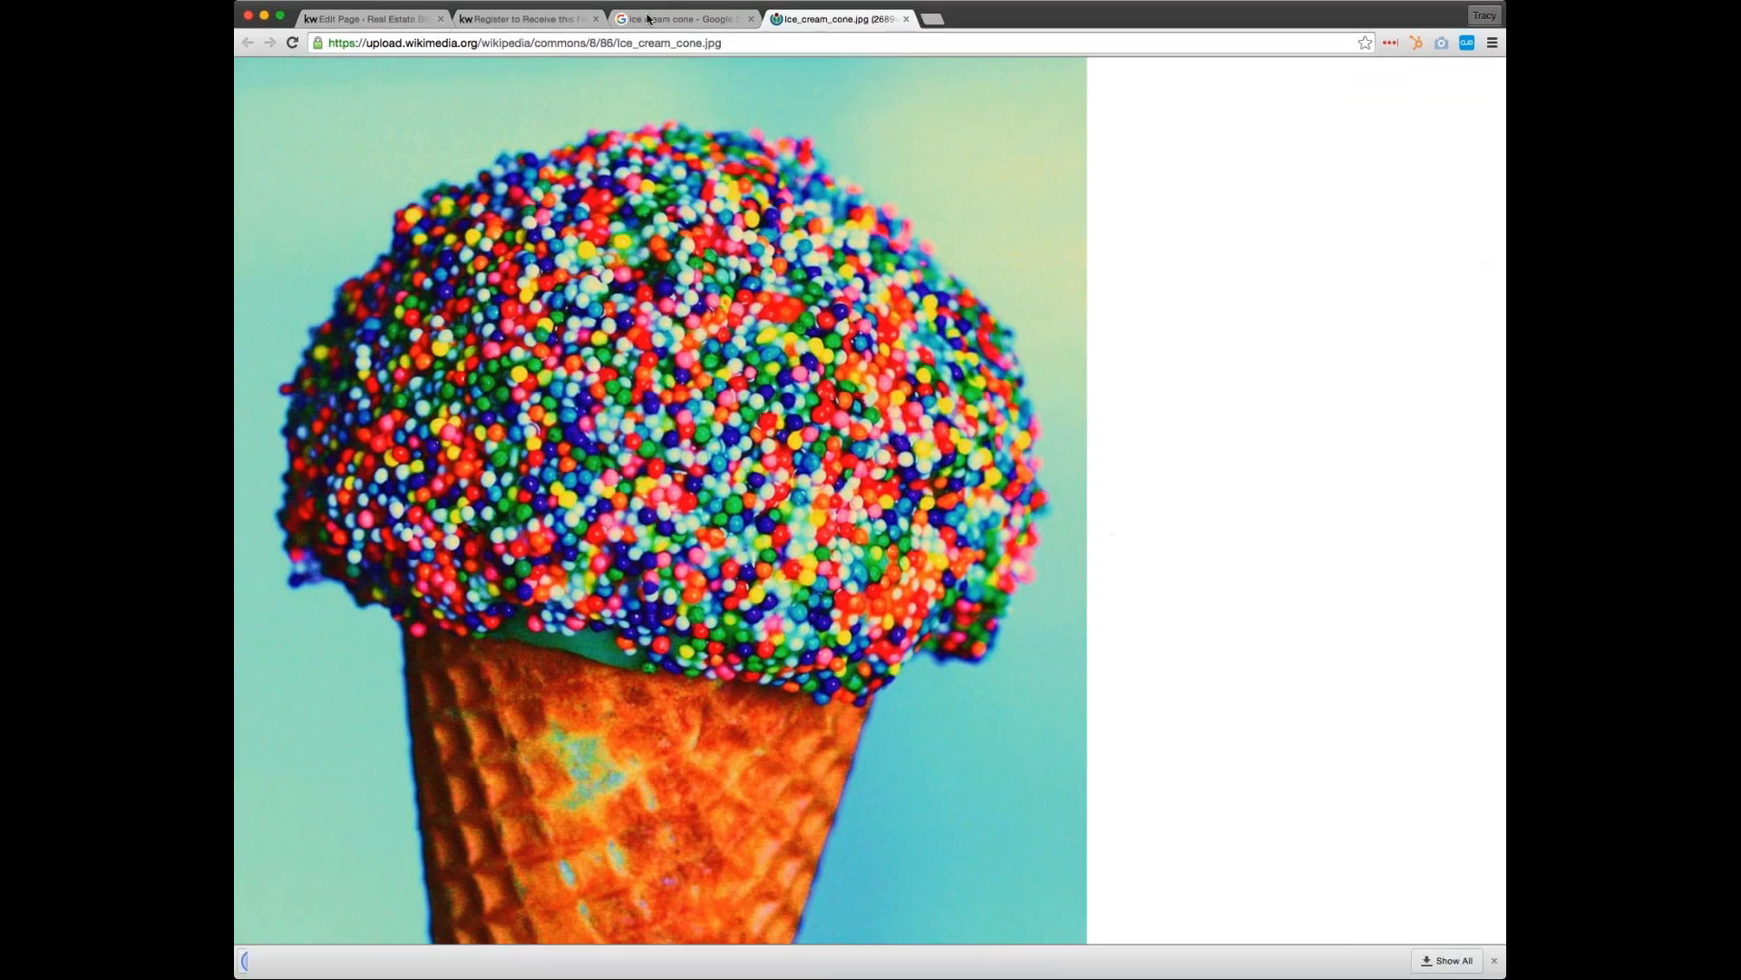
pyautogui.click(640, 21)
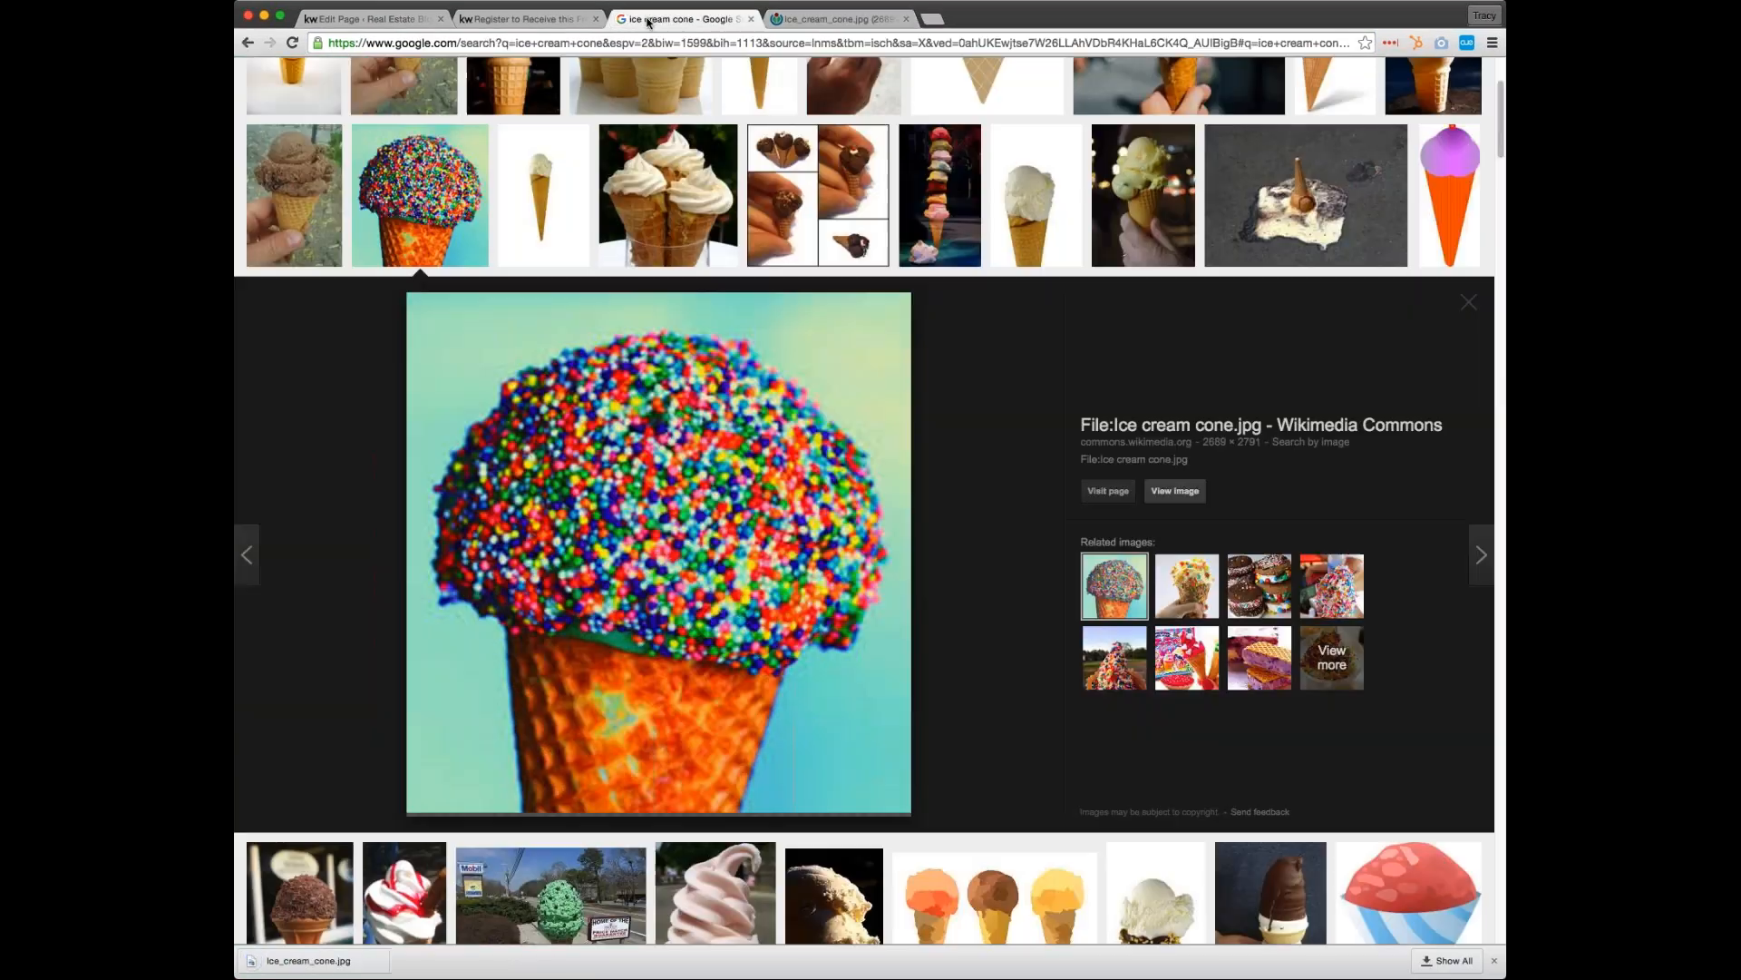
# Switch to the page editor of the free ice cream offer and remove the deli photo with its caption
pyautogui.click(526, 19)
pyautogui.click(371, 19)
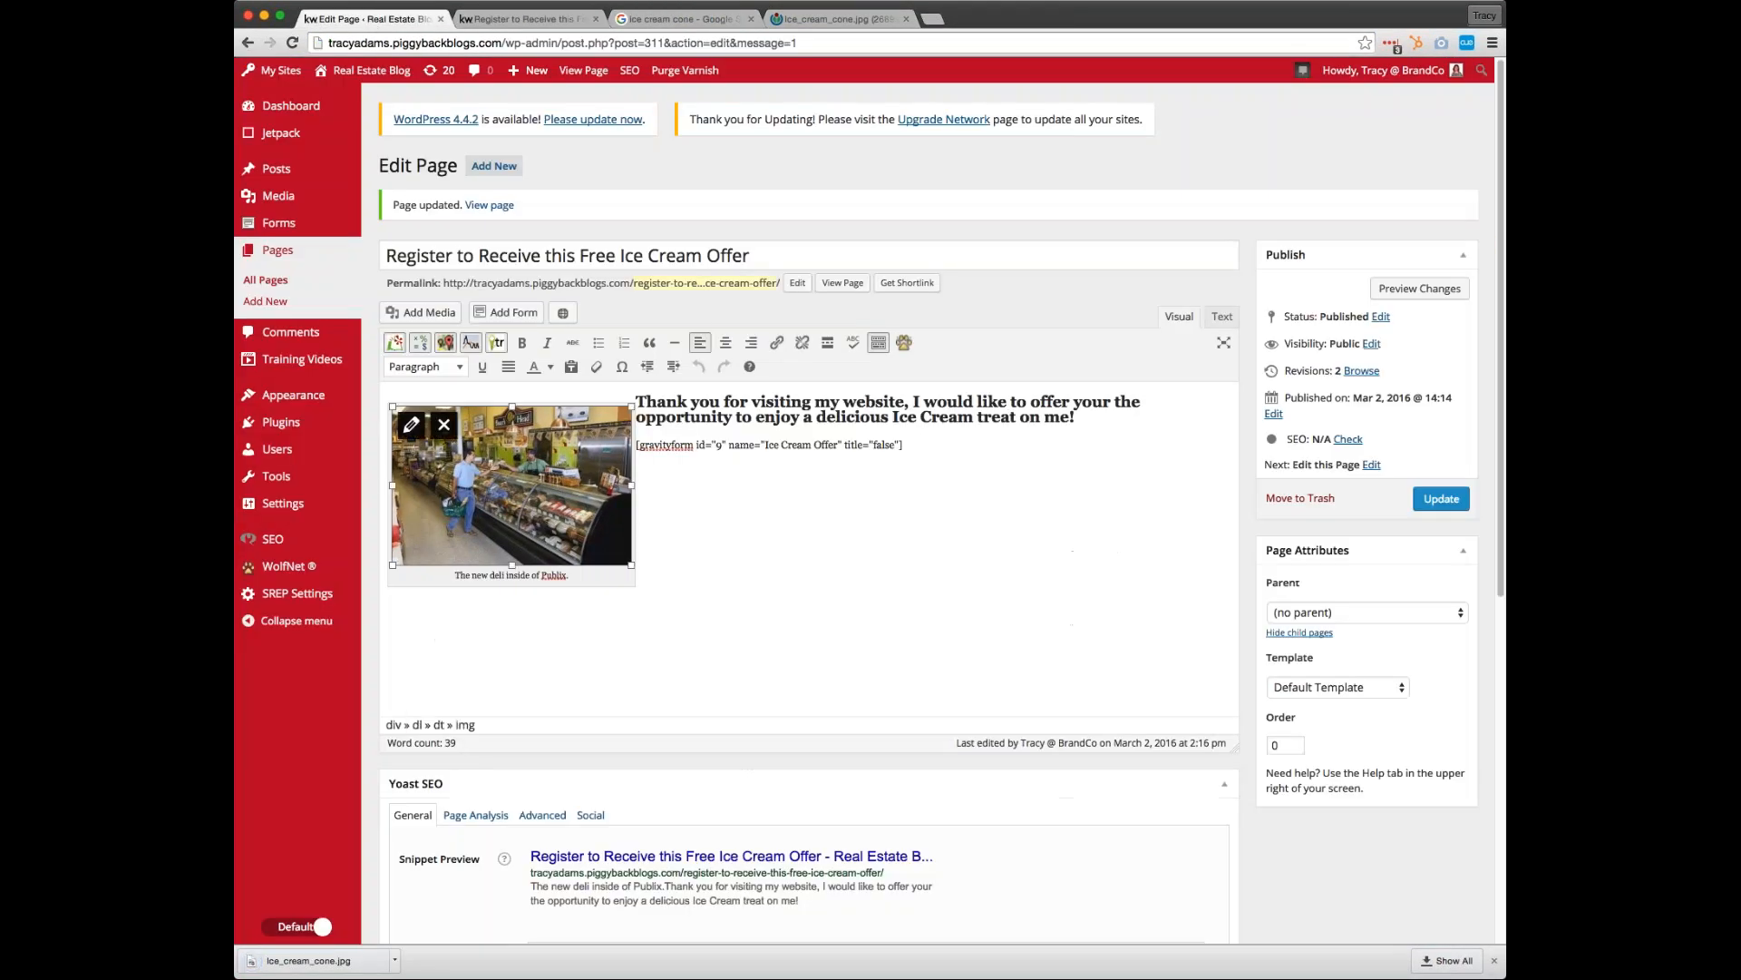
pyautogui.click(443, 424)
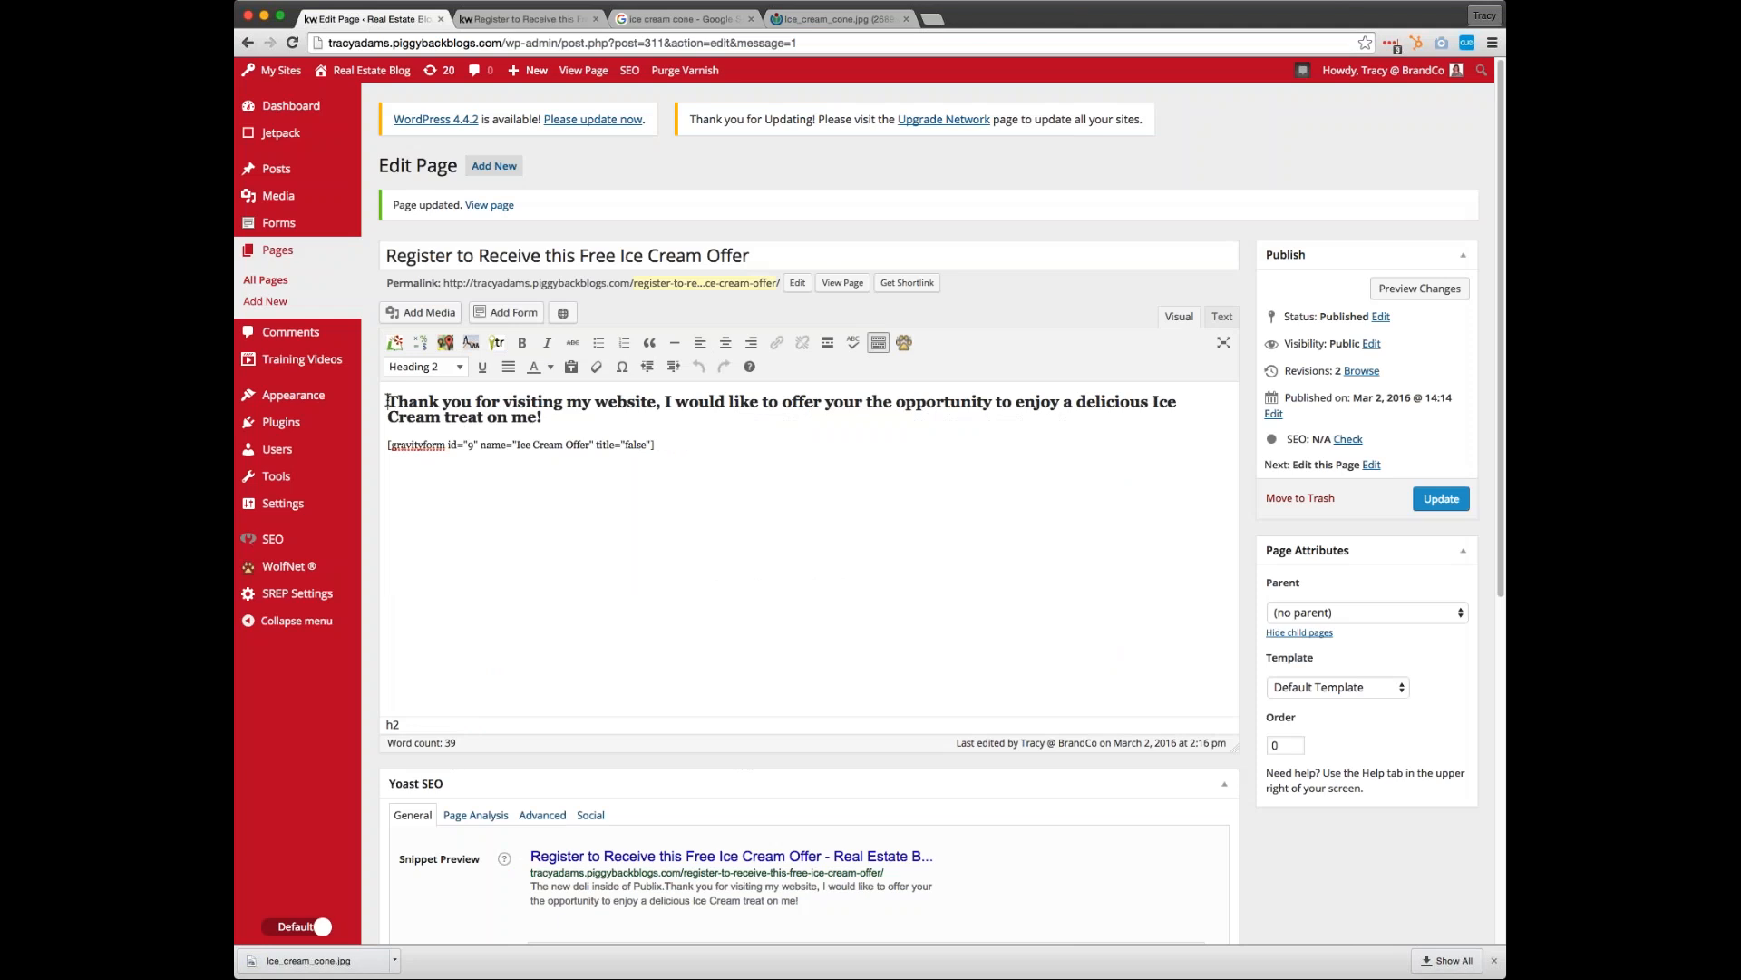
# Upload Ice_cream_cone.jpg and insert it before the heading, left-aligned at Medium size (288 × 300)
pyautogui.click(422, 312)
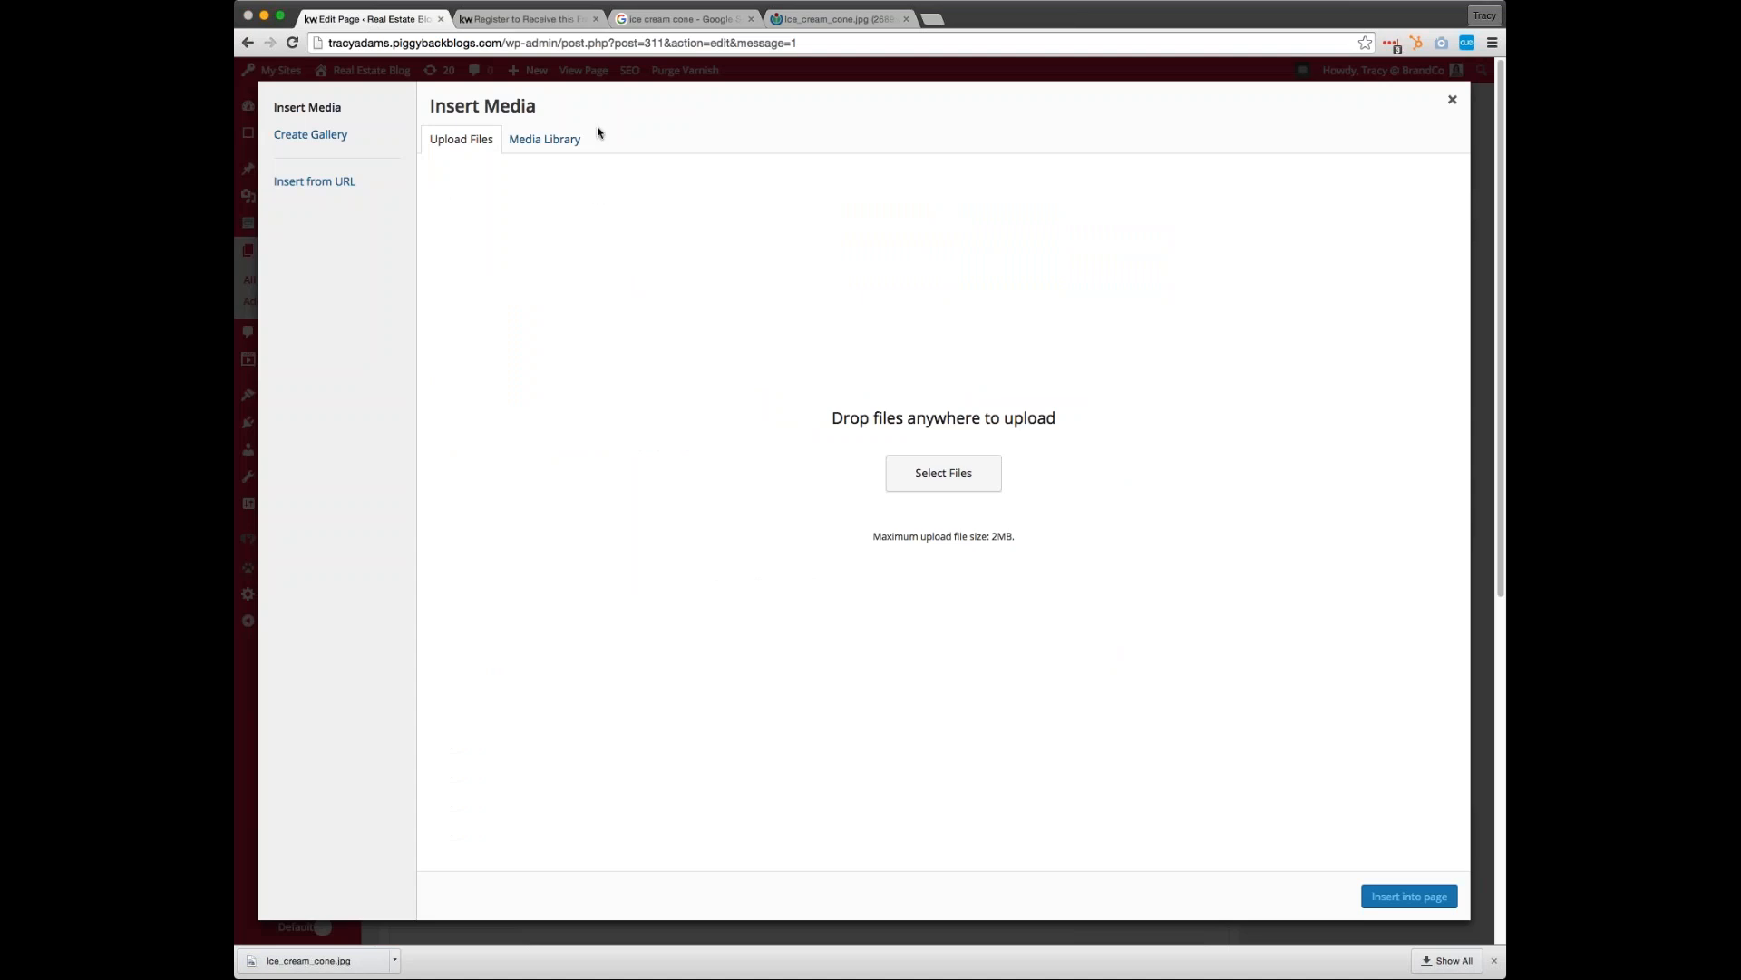
pyautogui.click(1323, 530)
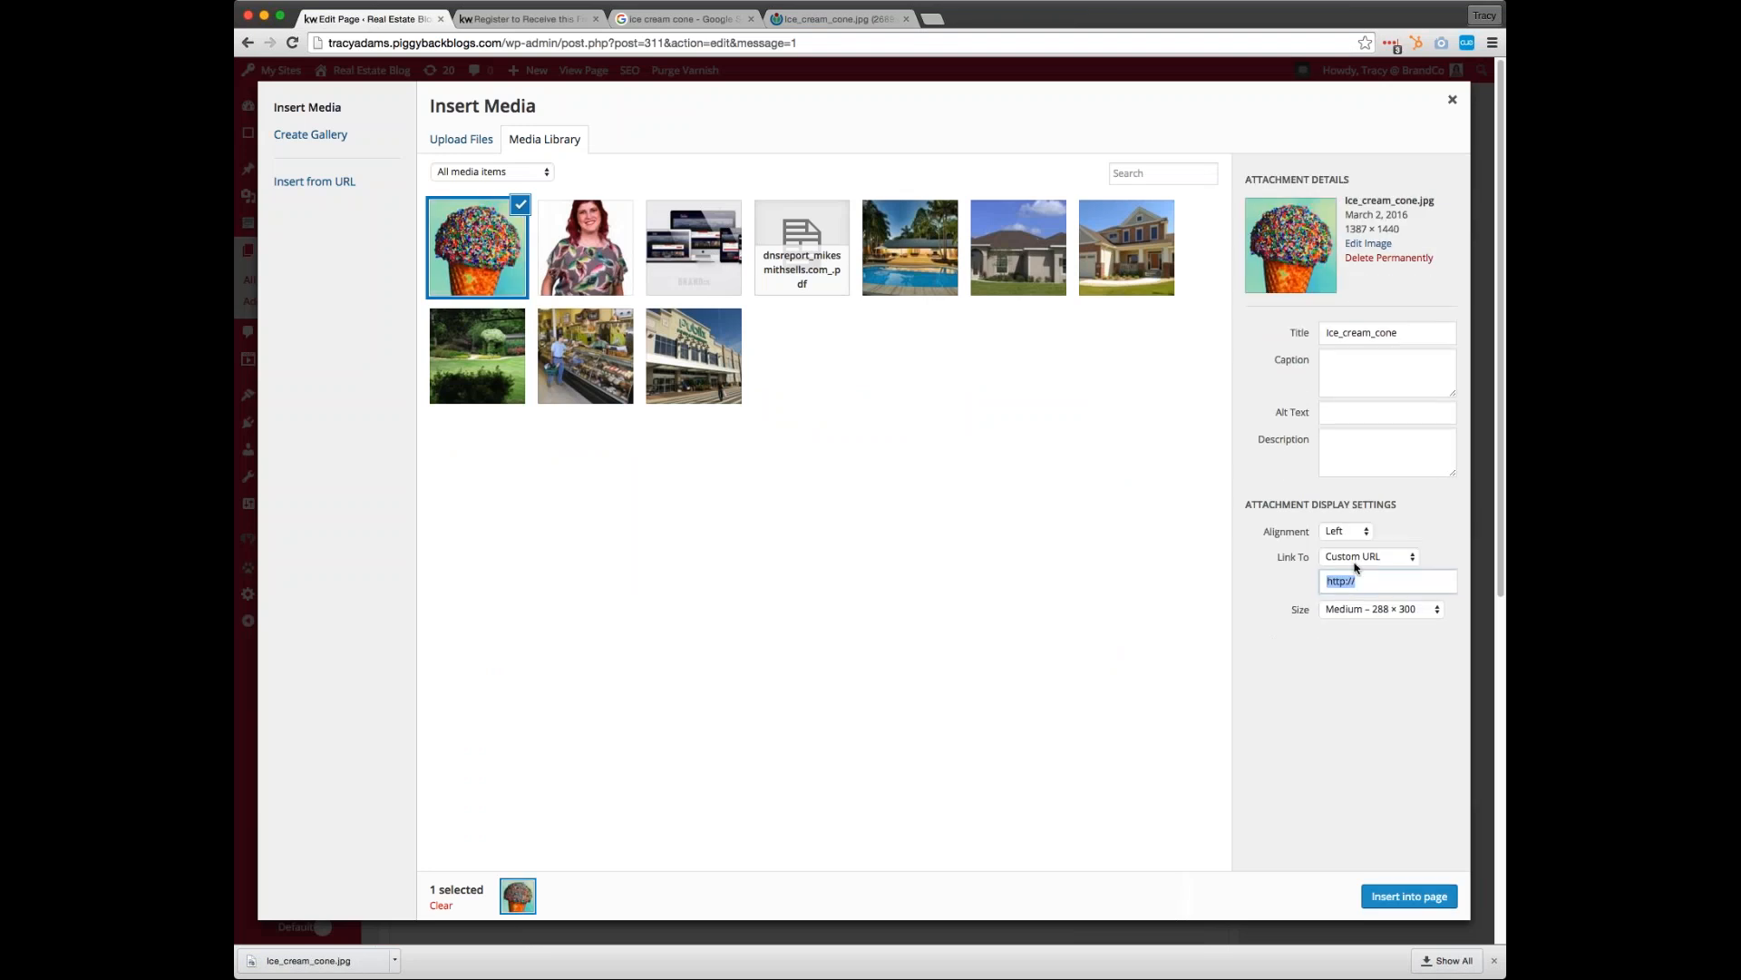
pyautogui.press('Tab')
pyautogui.click(1408, 898)
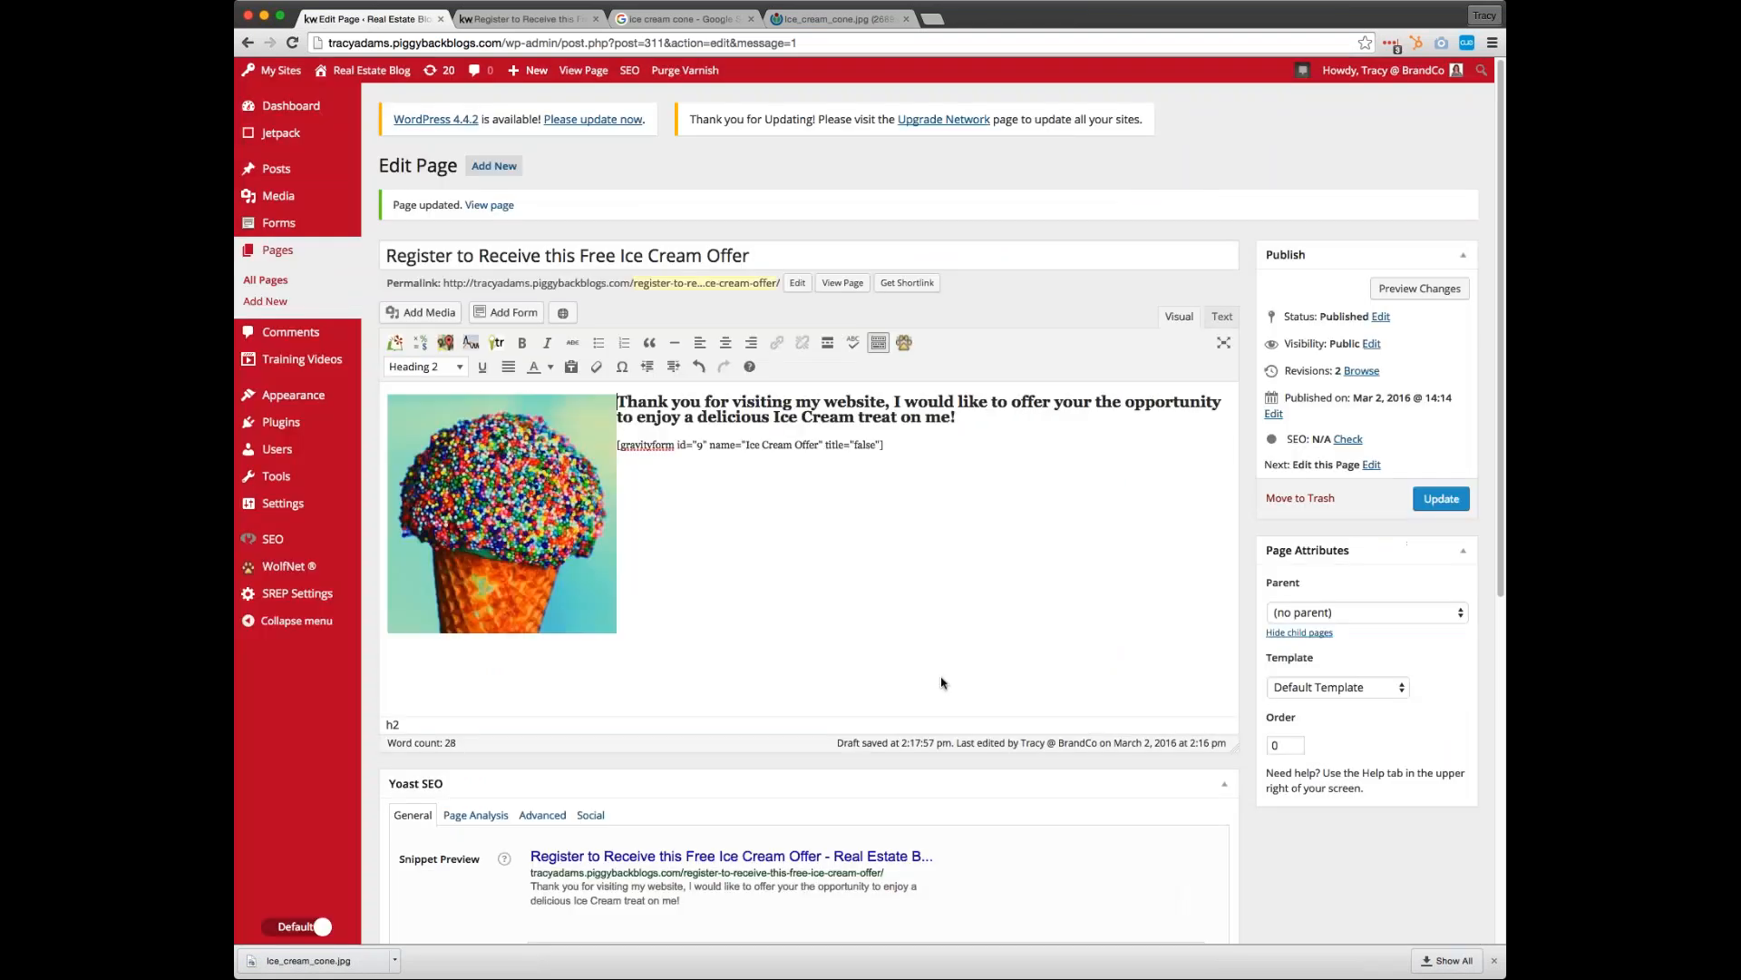
# Update the page, close the image search, and check the new picture and form on the live page
pyautogui.click(1442, 502)
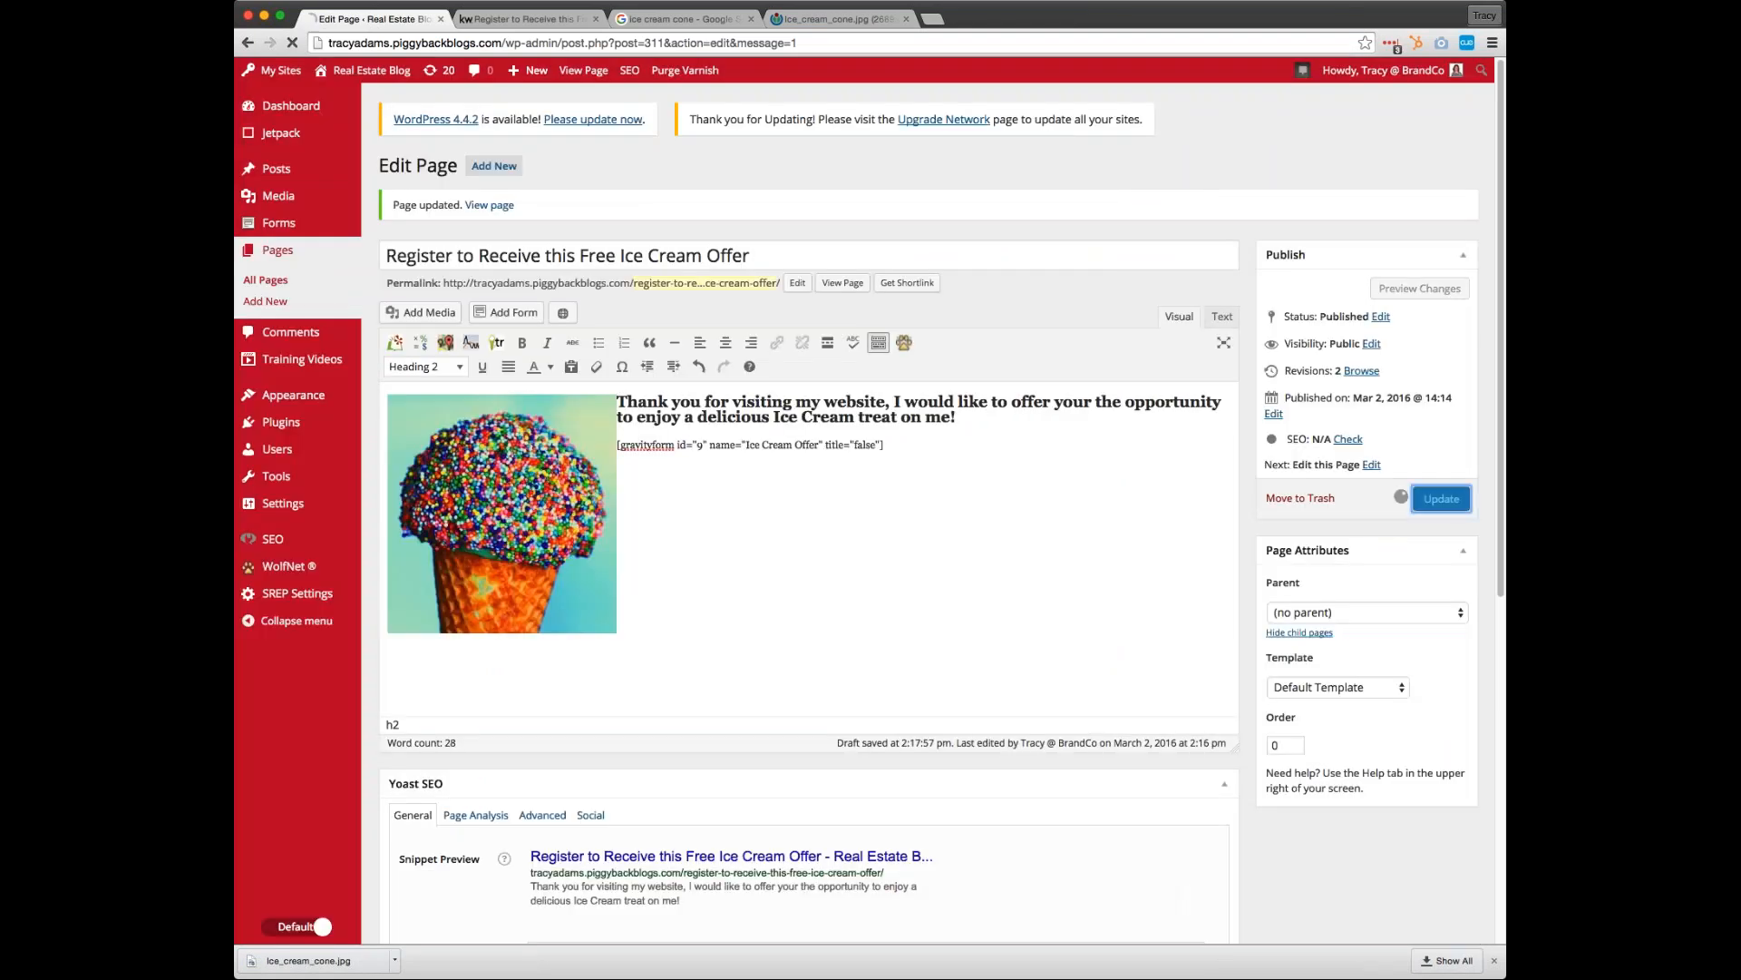
pyautogui.click(751, 19)
pyautogui.click(751, 19)
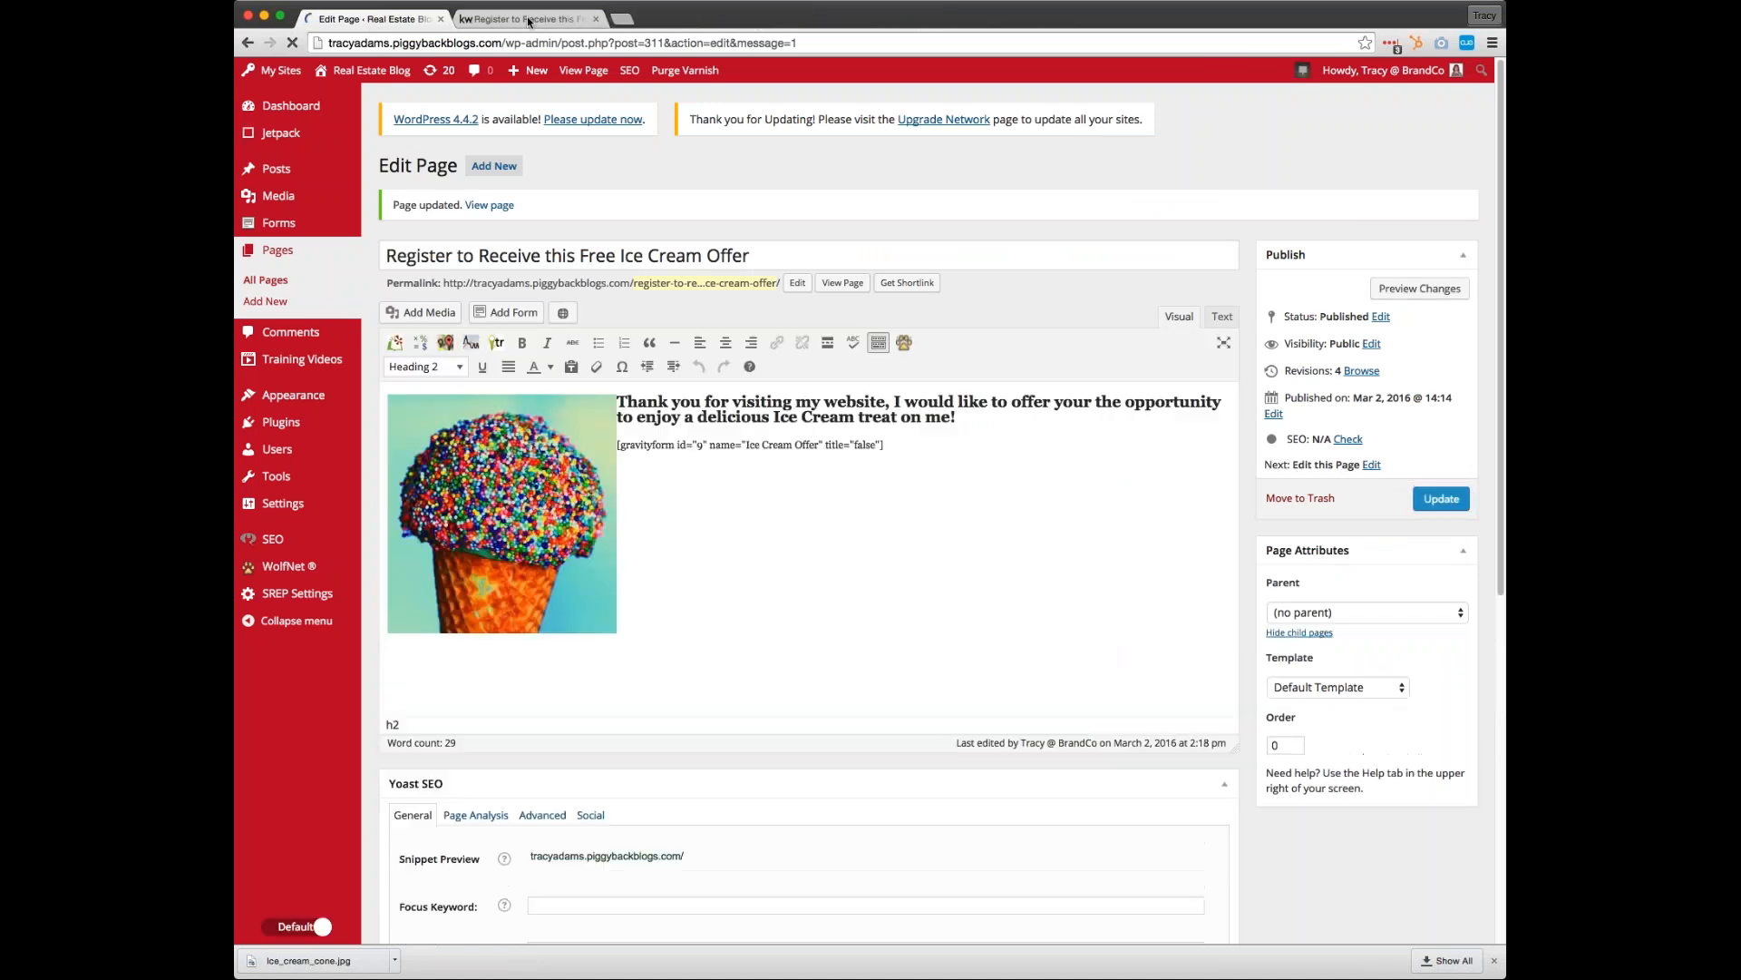
pyautogui.click(529, 19)
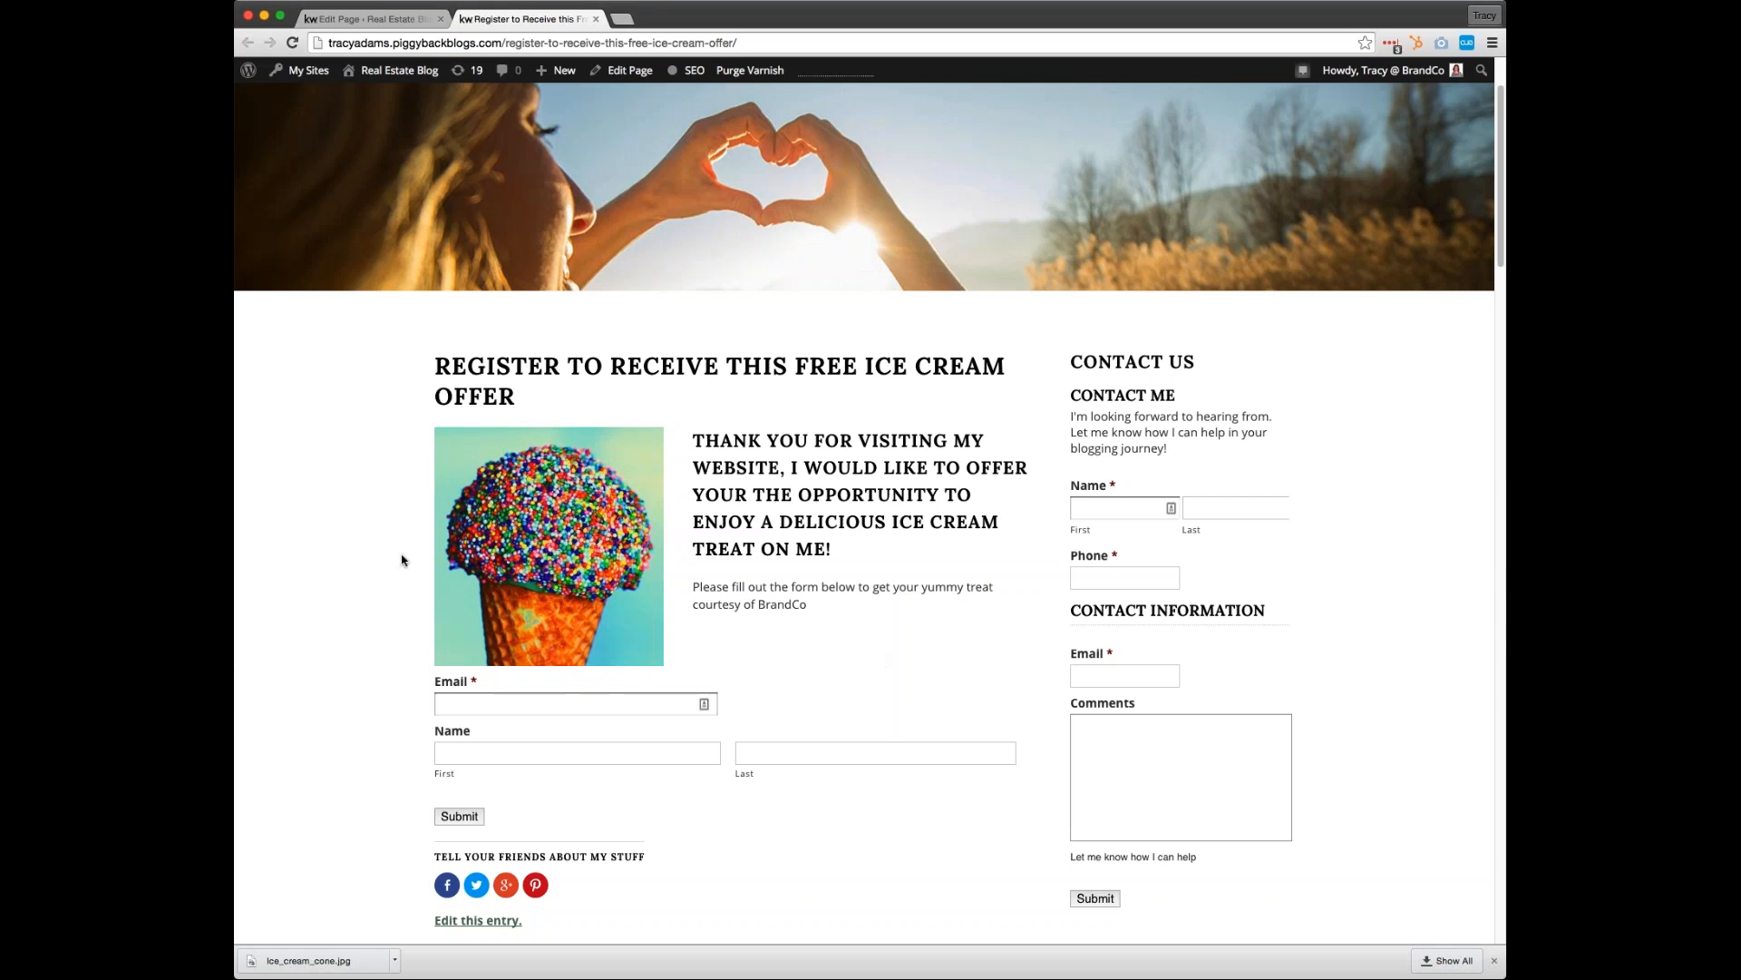
pyautogui.scroll(-2, 821, 782)
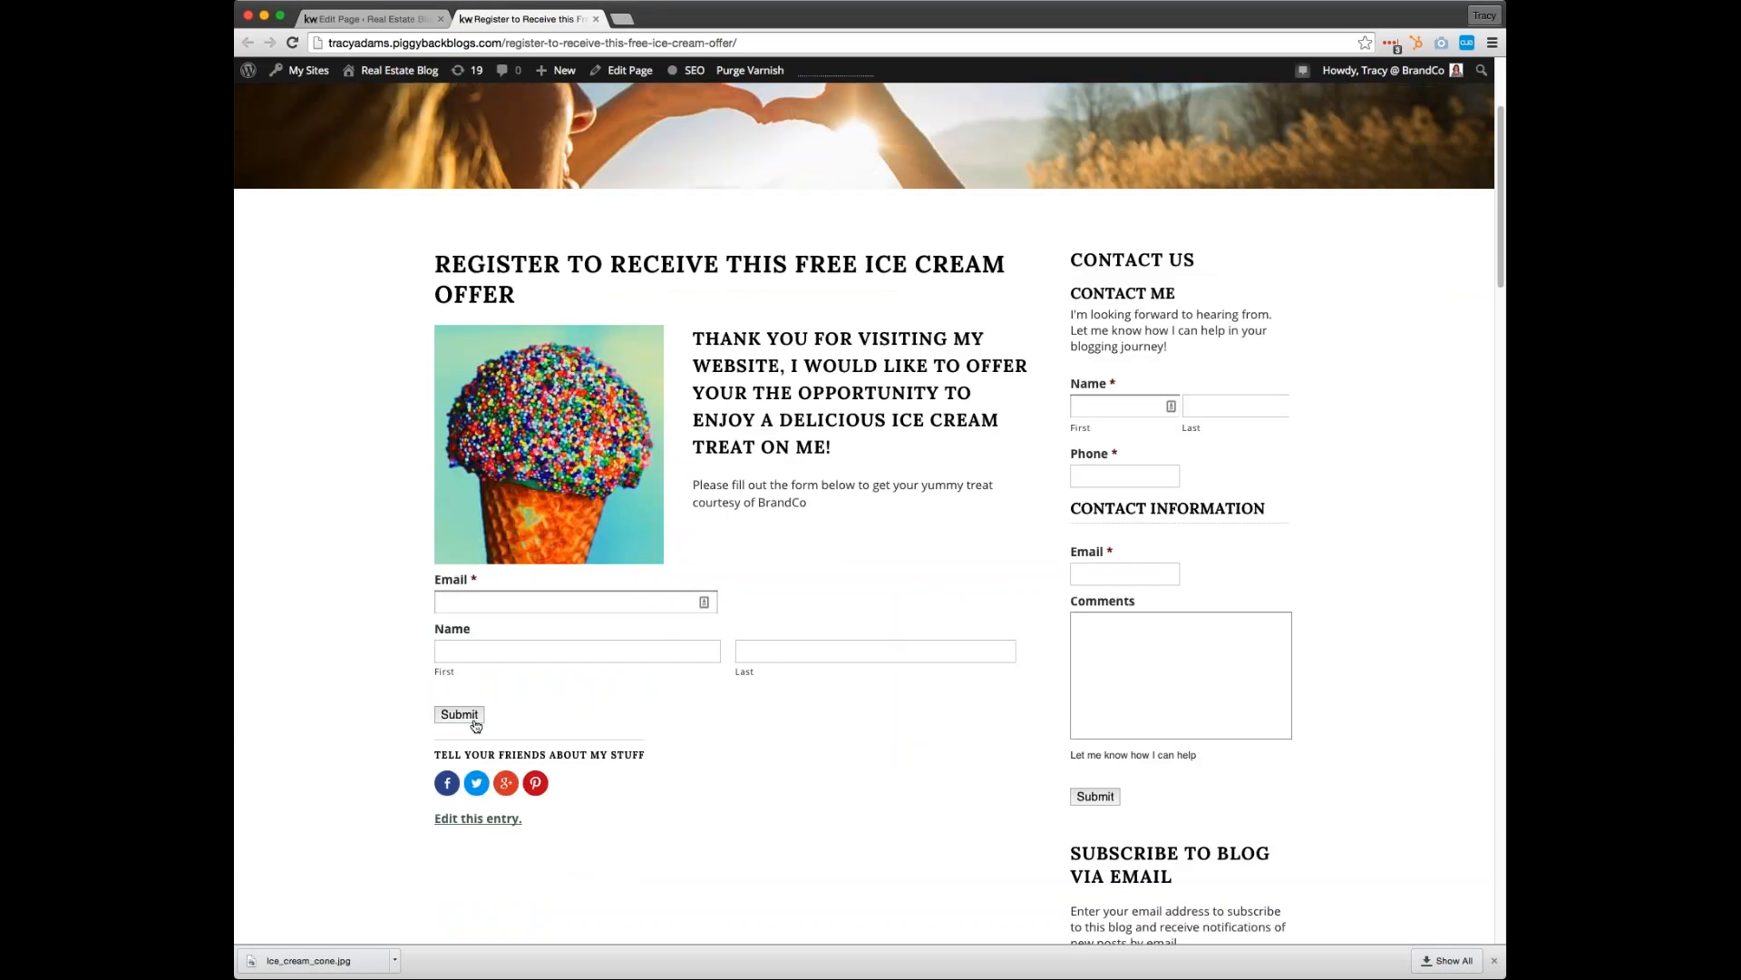
# Start a new WordPress page and insert the sprinkled ice cream cone picture from the media library
pyautogui.click(367, 18)
pyautogui.moveTo(263, 225)
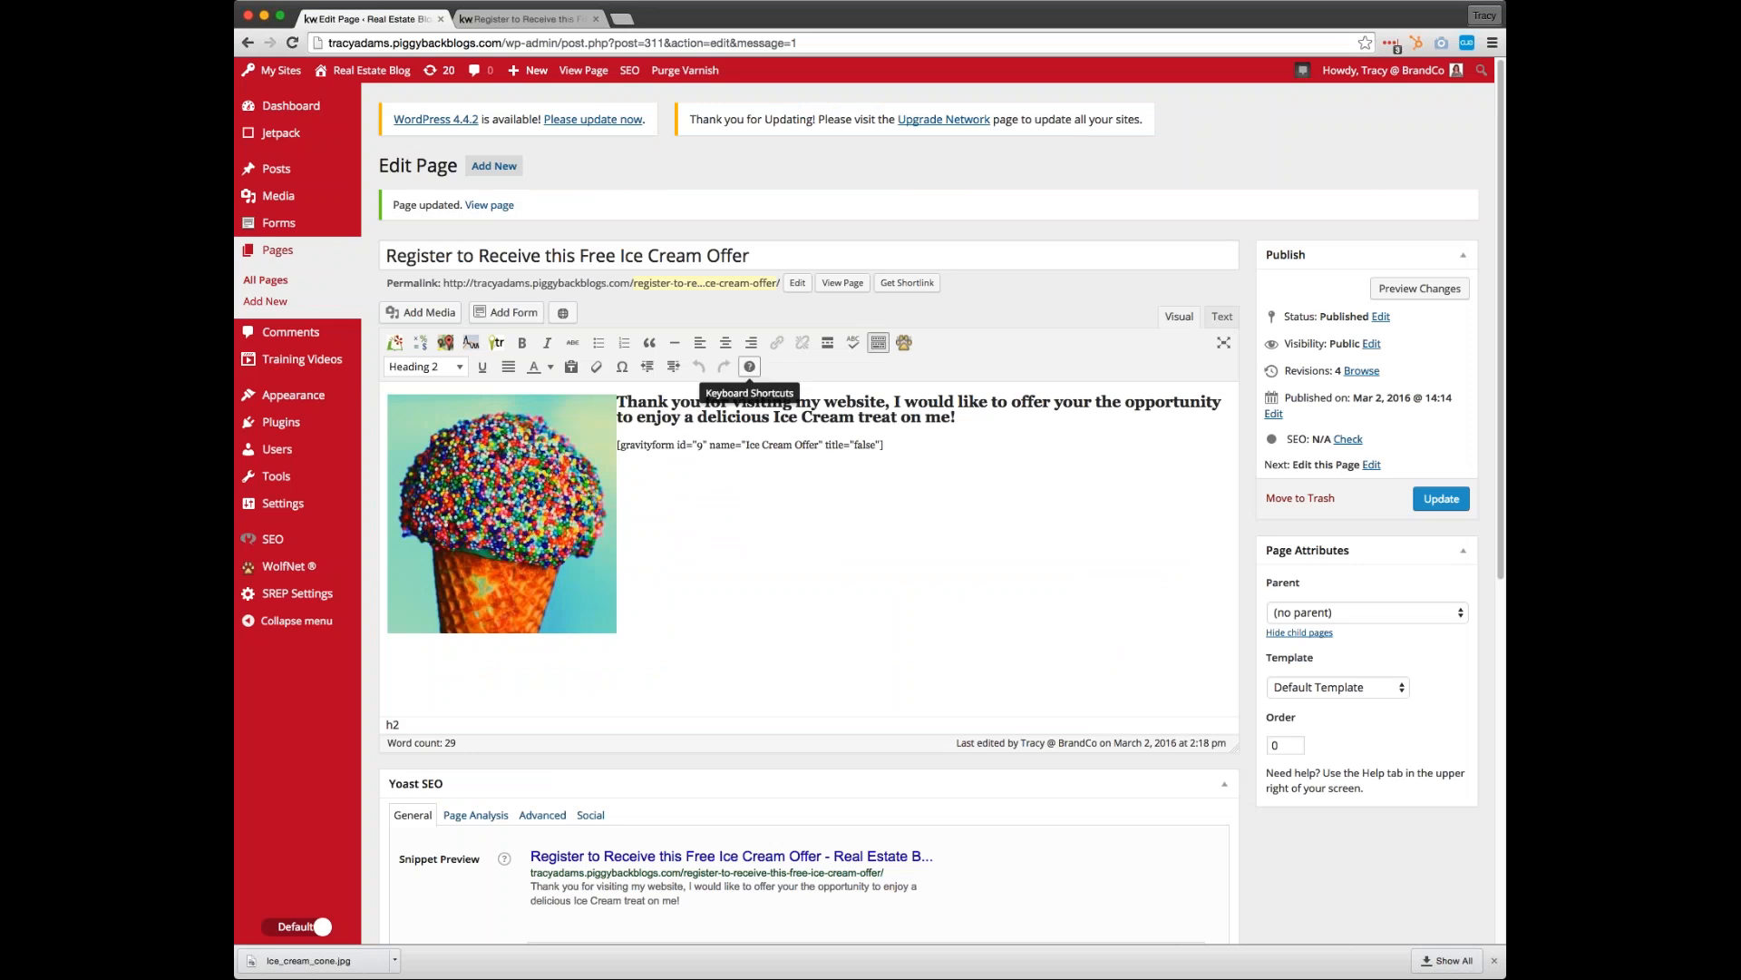
pyautogui.click(490, 169)
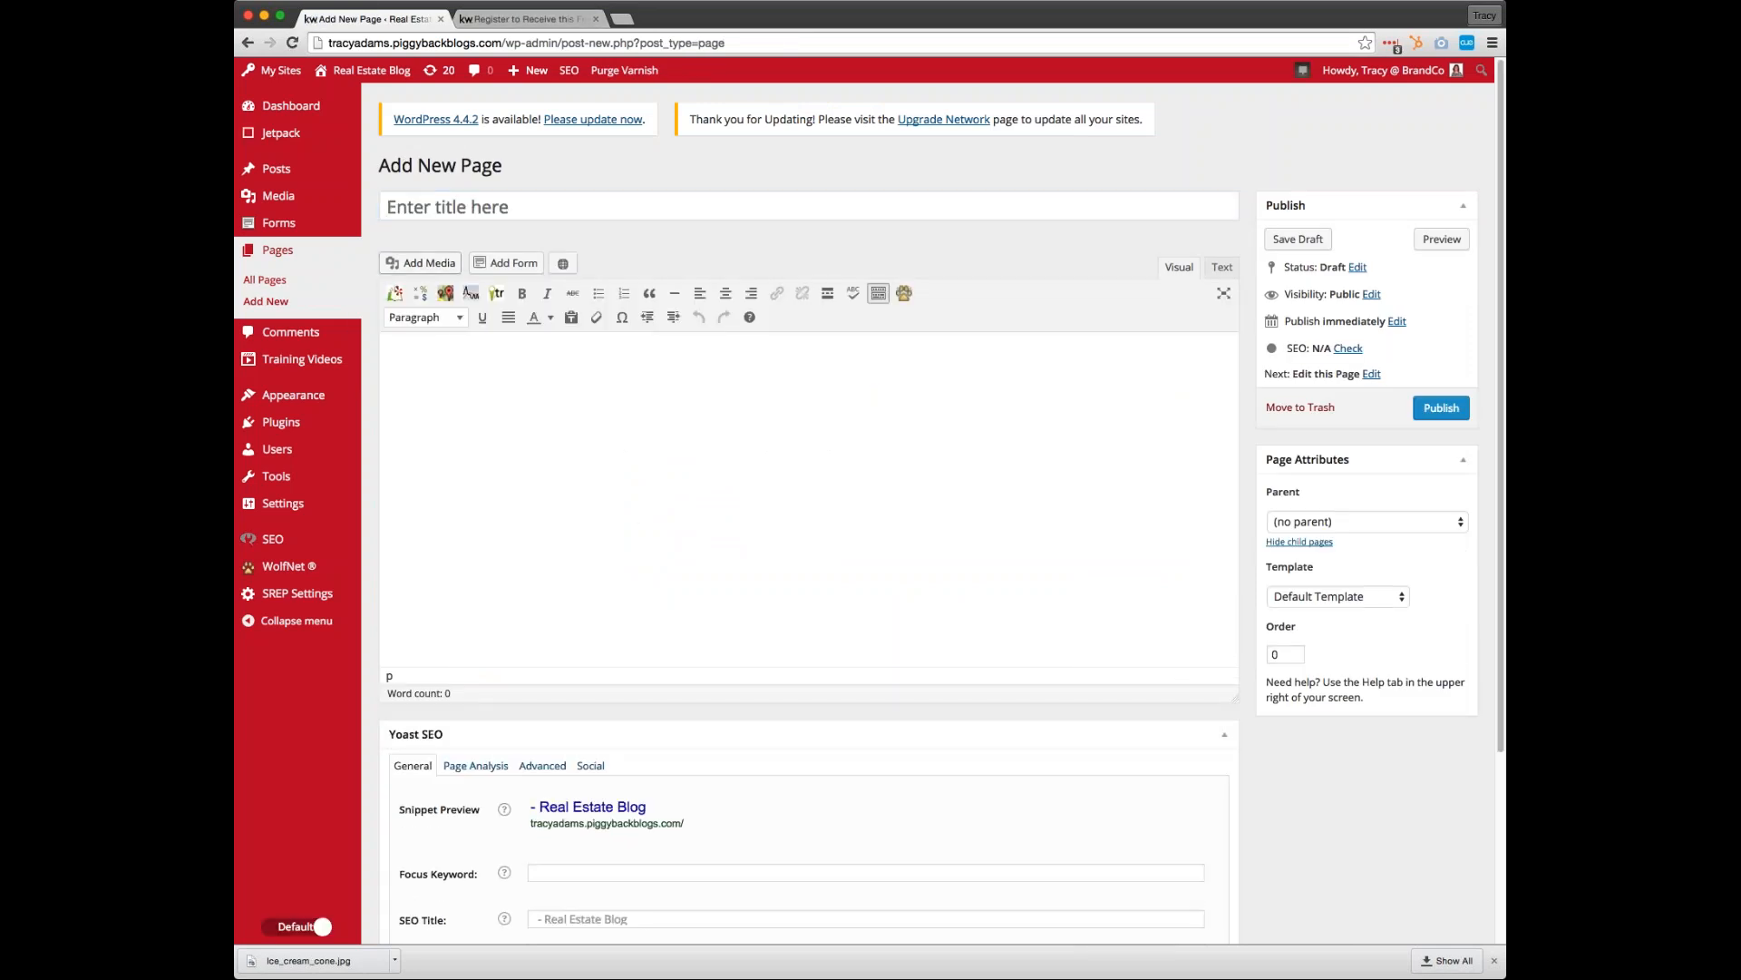
pyautogui.click(419, 264)
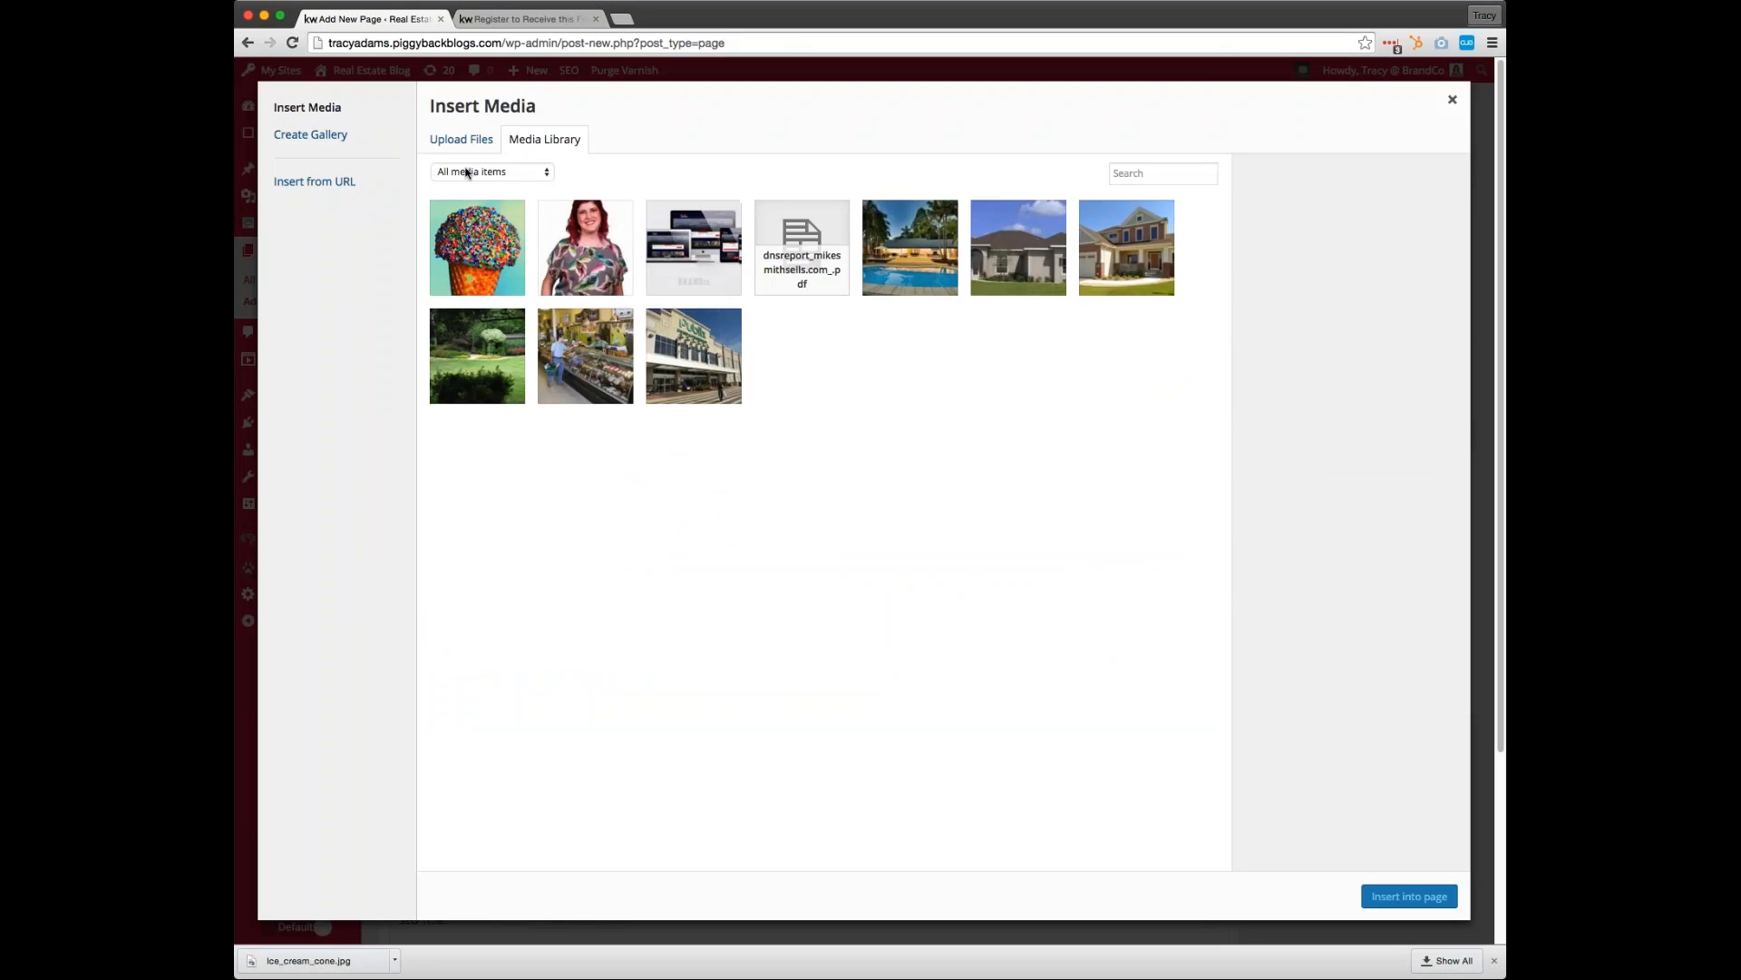
pyautogui.click(477, 246)
pyautogui.click(1408, 896)
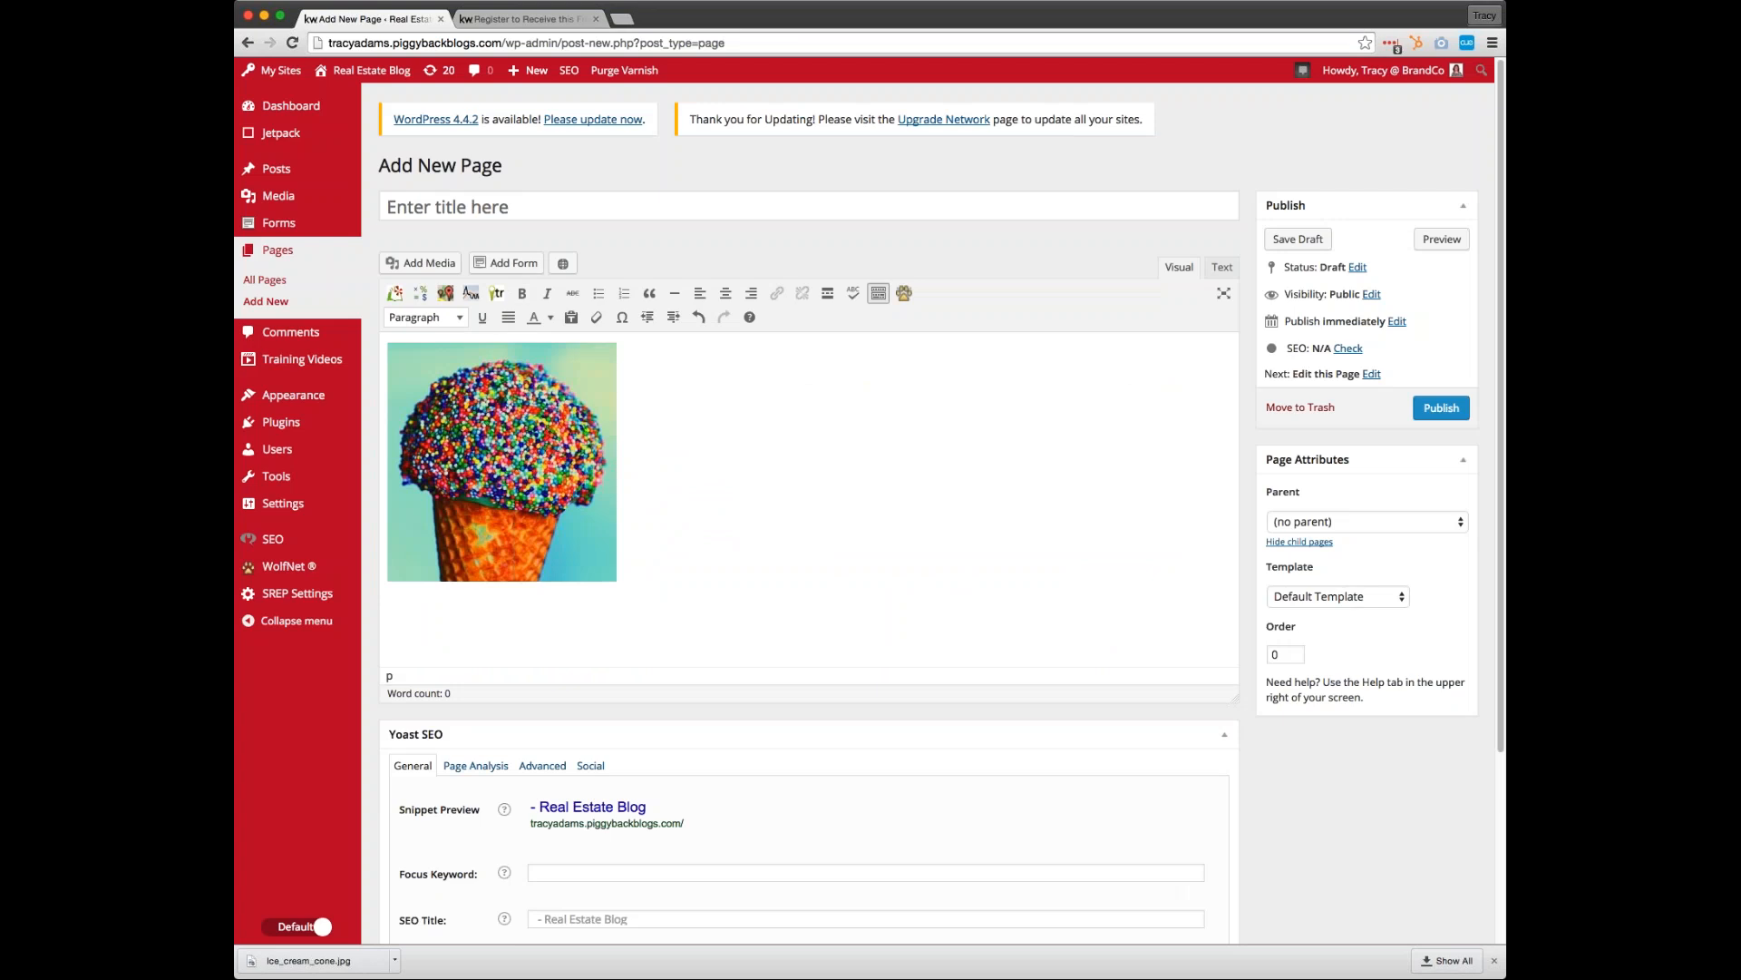
# Title the new page "Delivery! Free Ice Cream to Say Thanks!" and publish it
pyautogui.click(508, 206)
pyautogui.write('Your F')
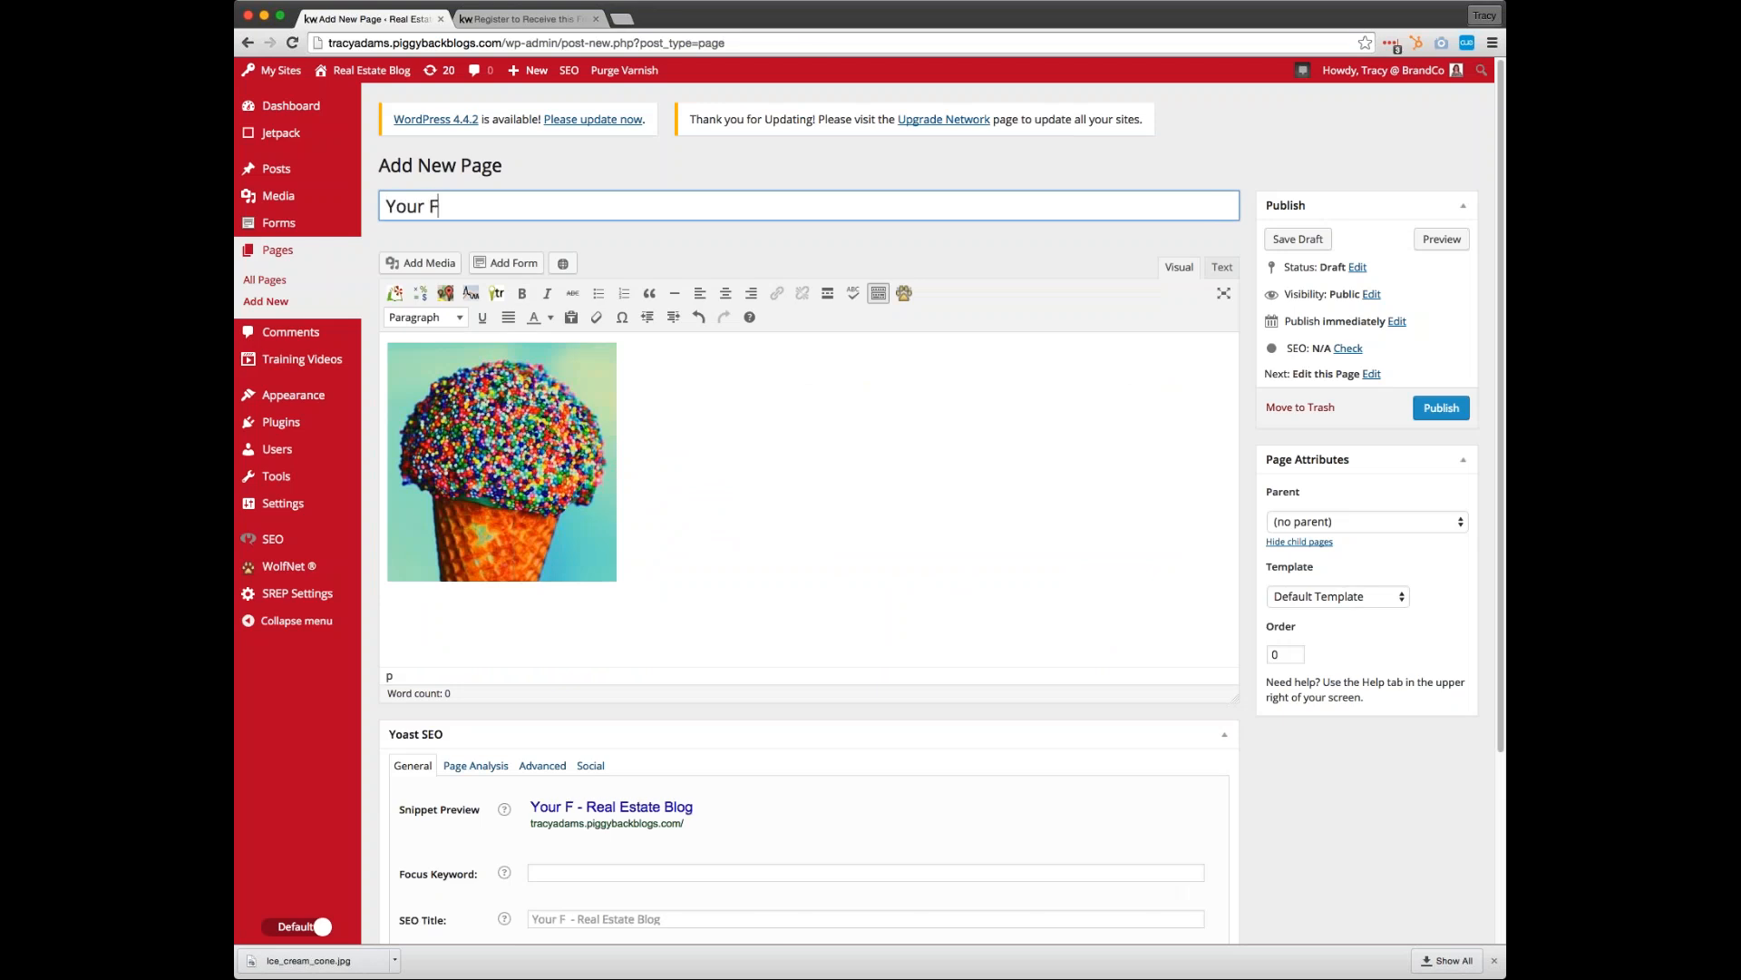
pyautogui.write('ree Ice Cream')
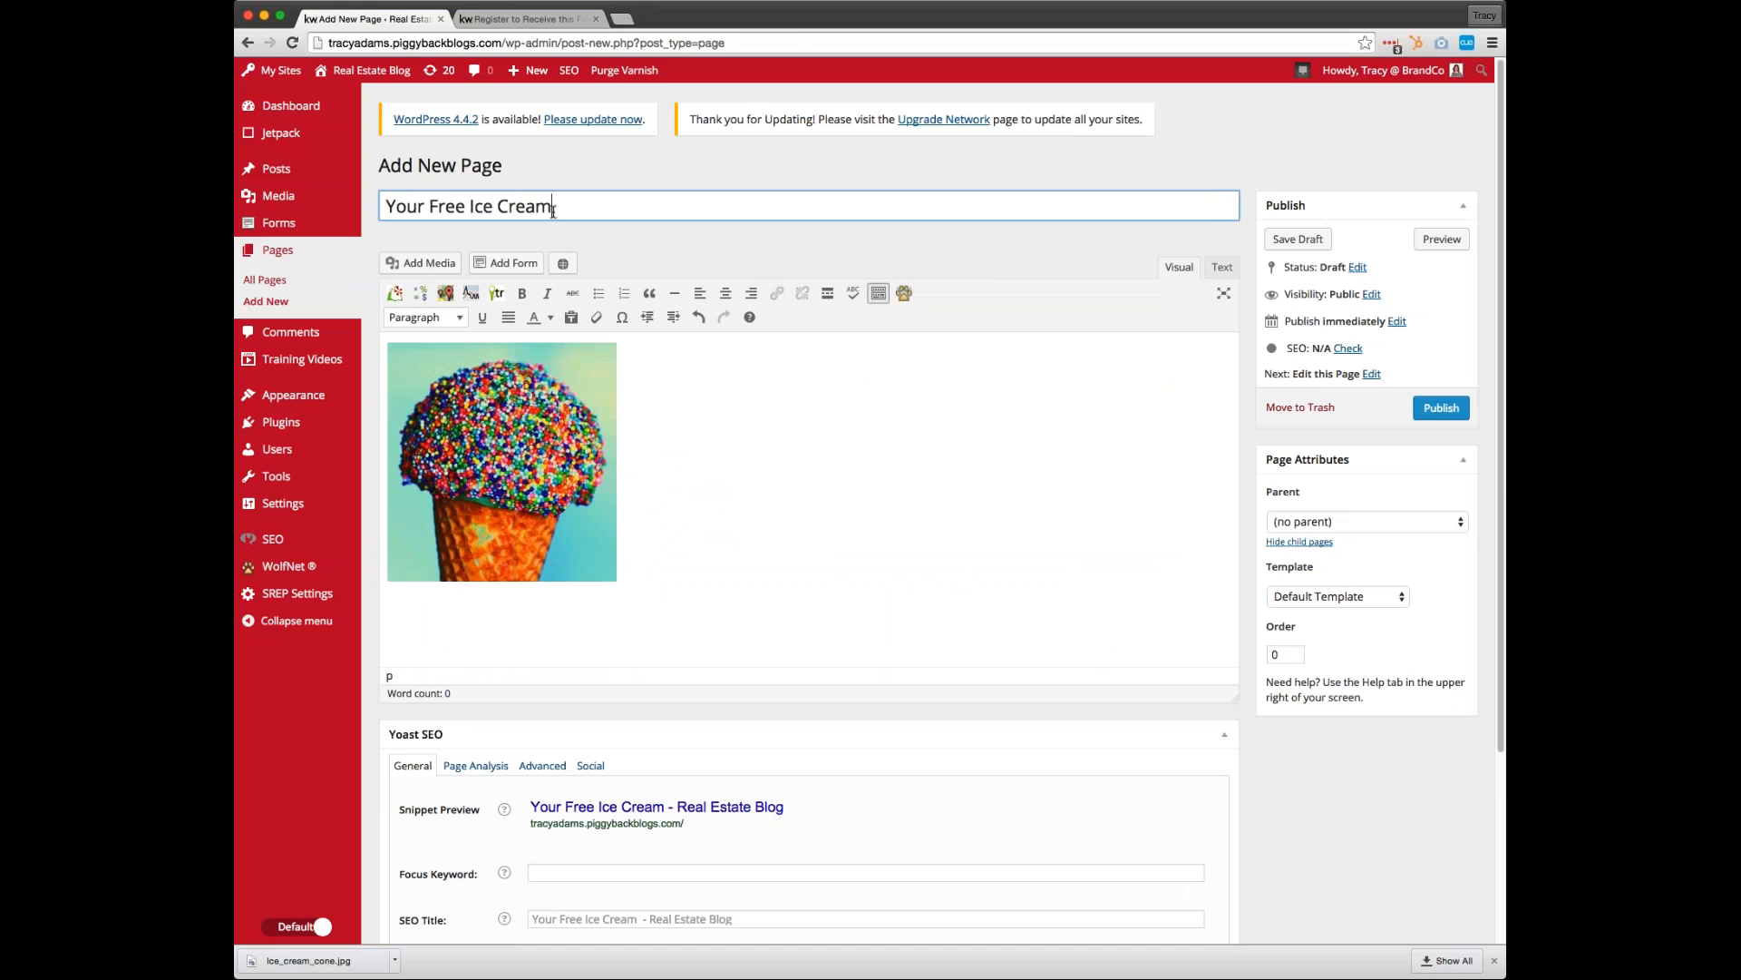
pyautogui.moveTo(470, 209); pyautogui.dragTo(381, 207)
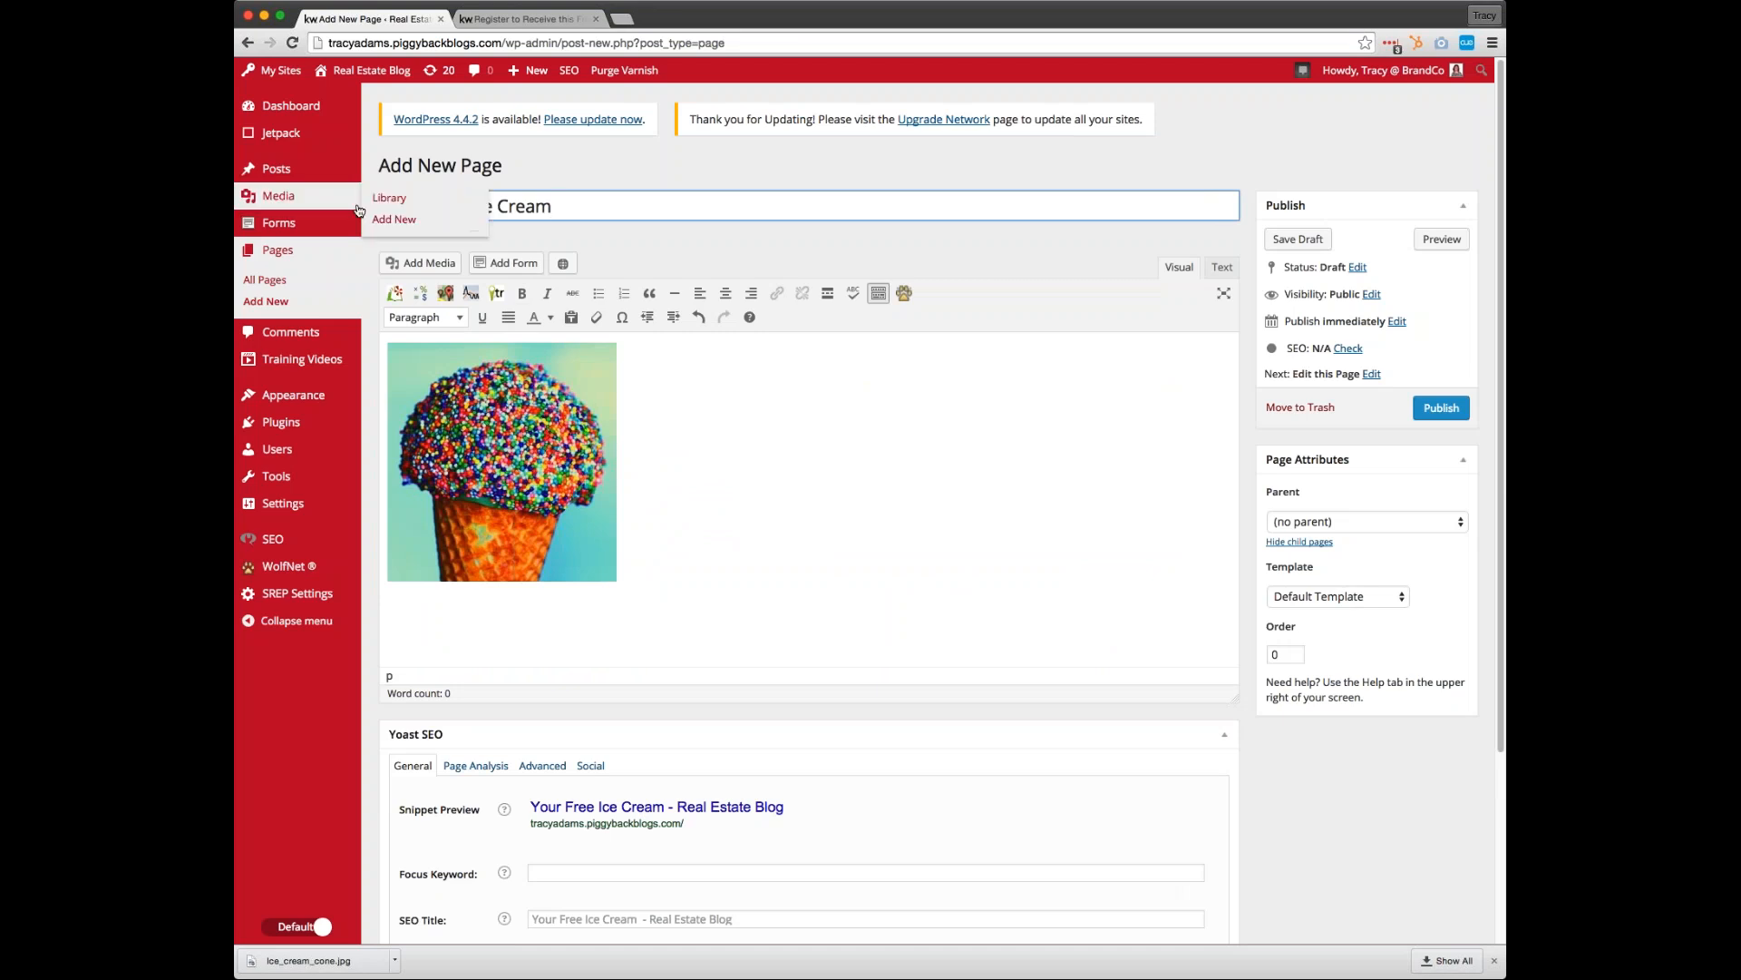
pyautogui.write('Delivery! ')
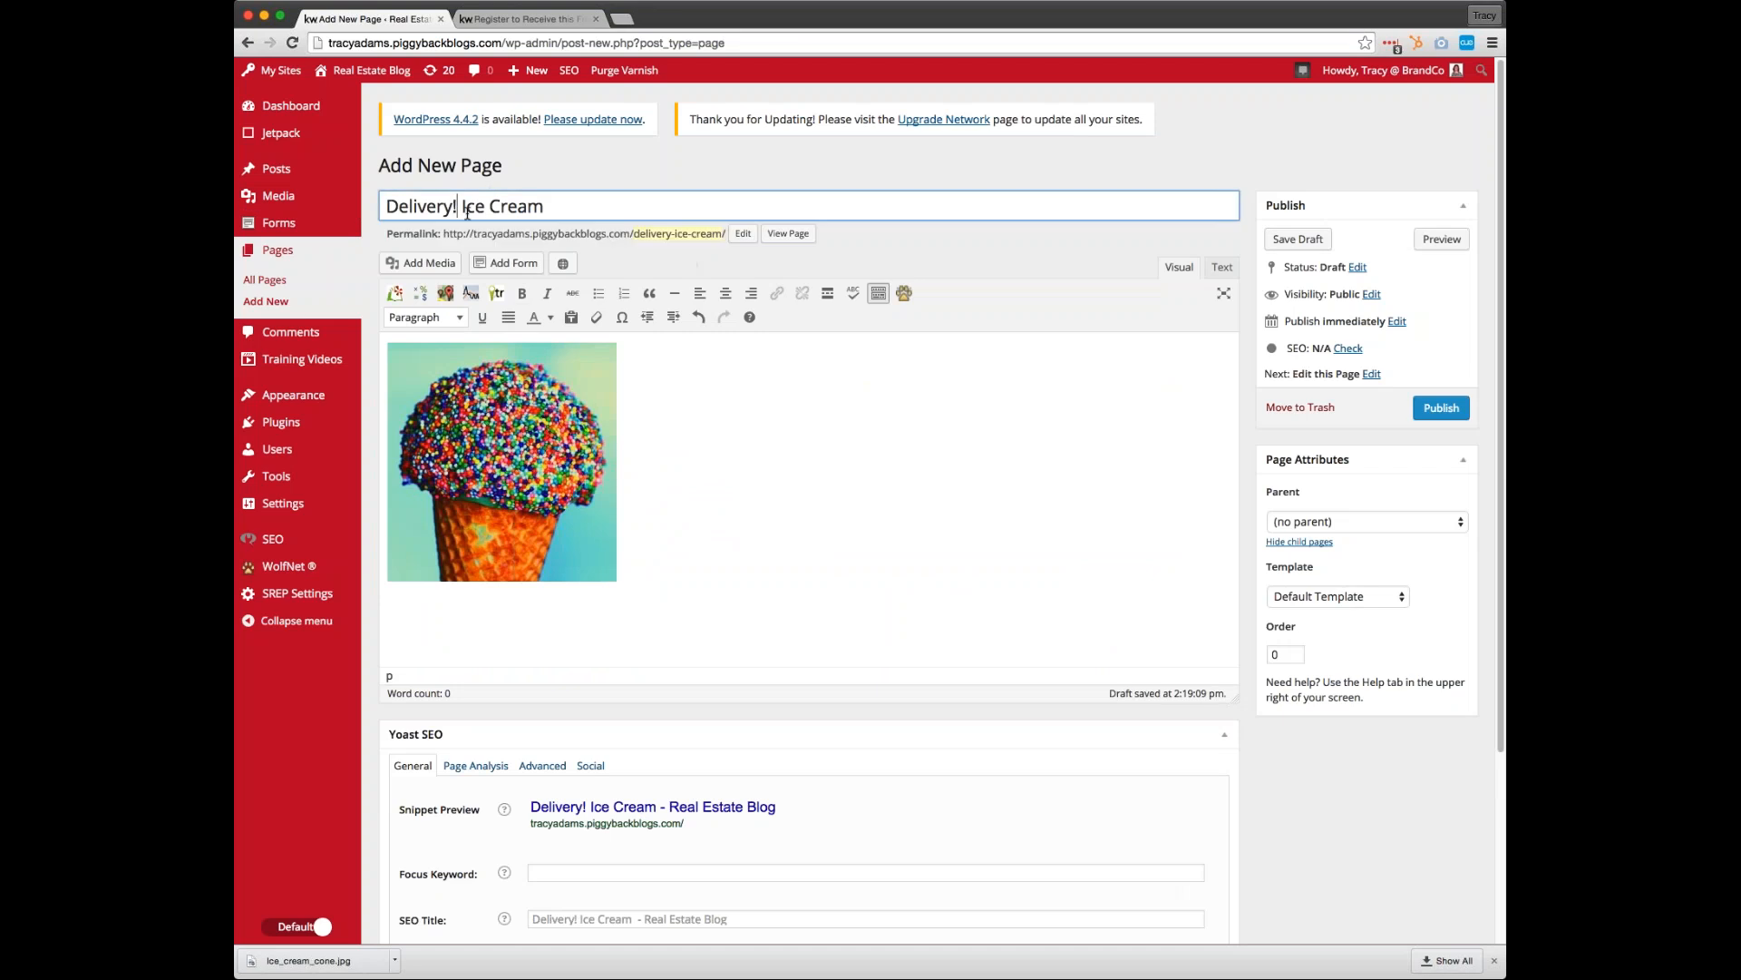
pyautogui.write('Free')
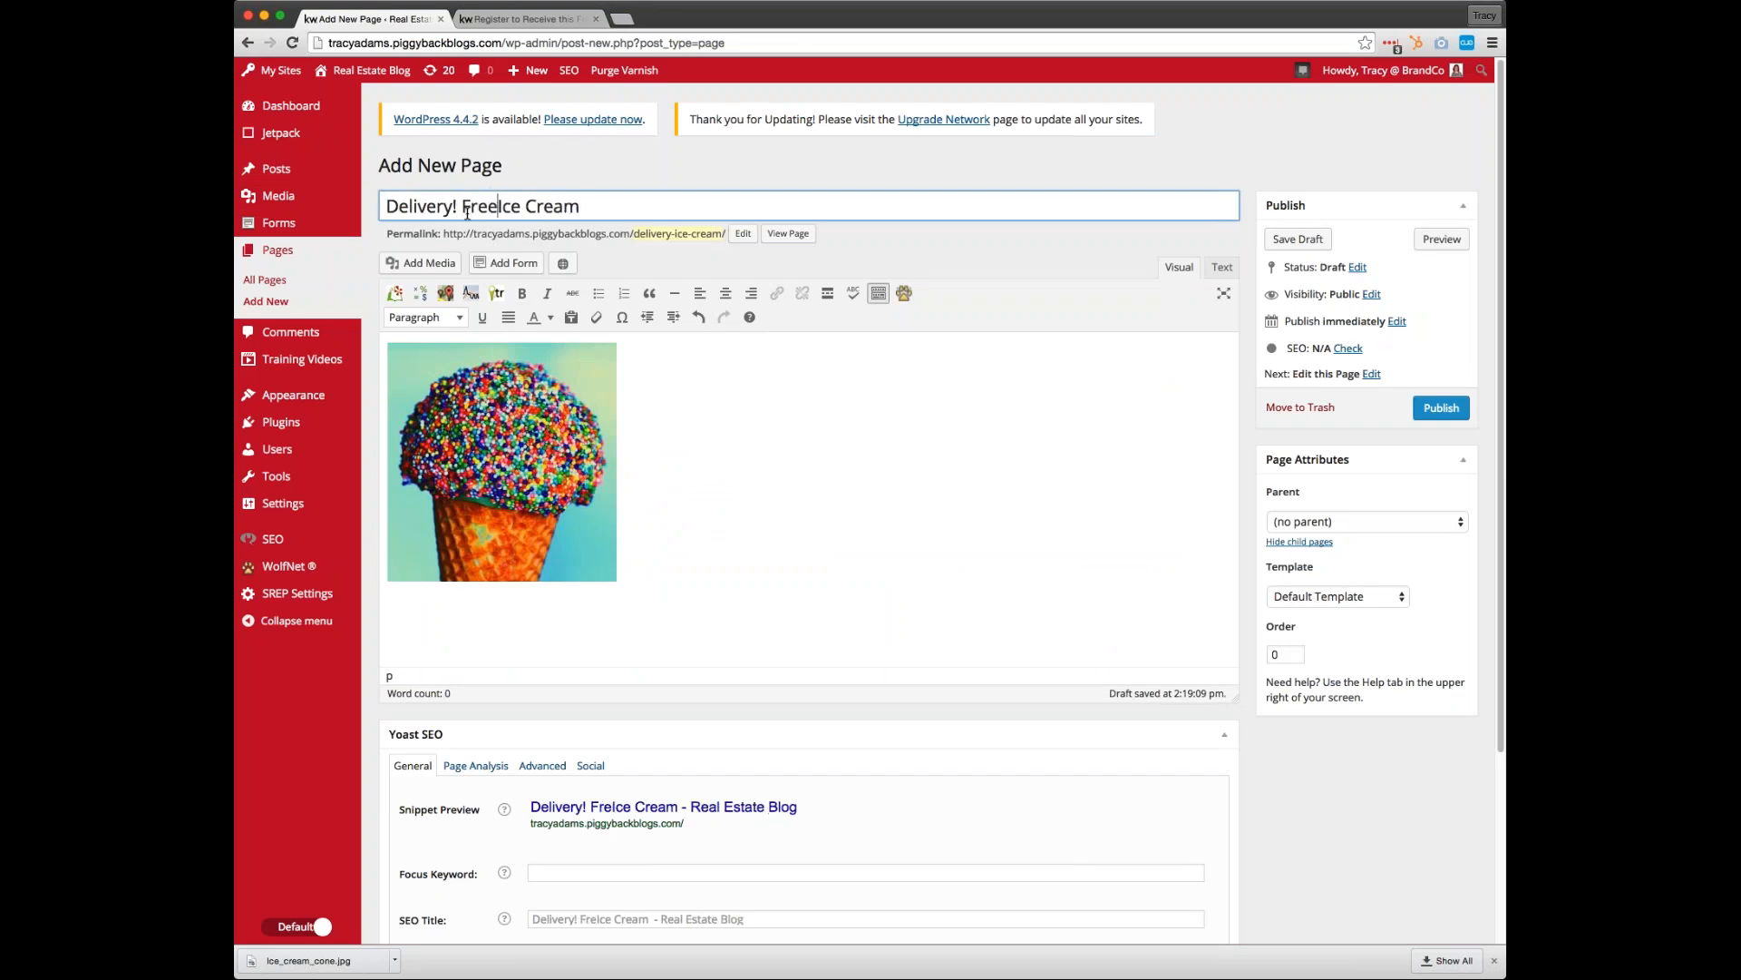
pyautogui.click(610, 208)
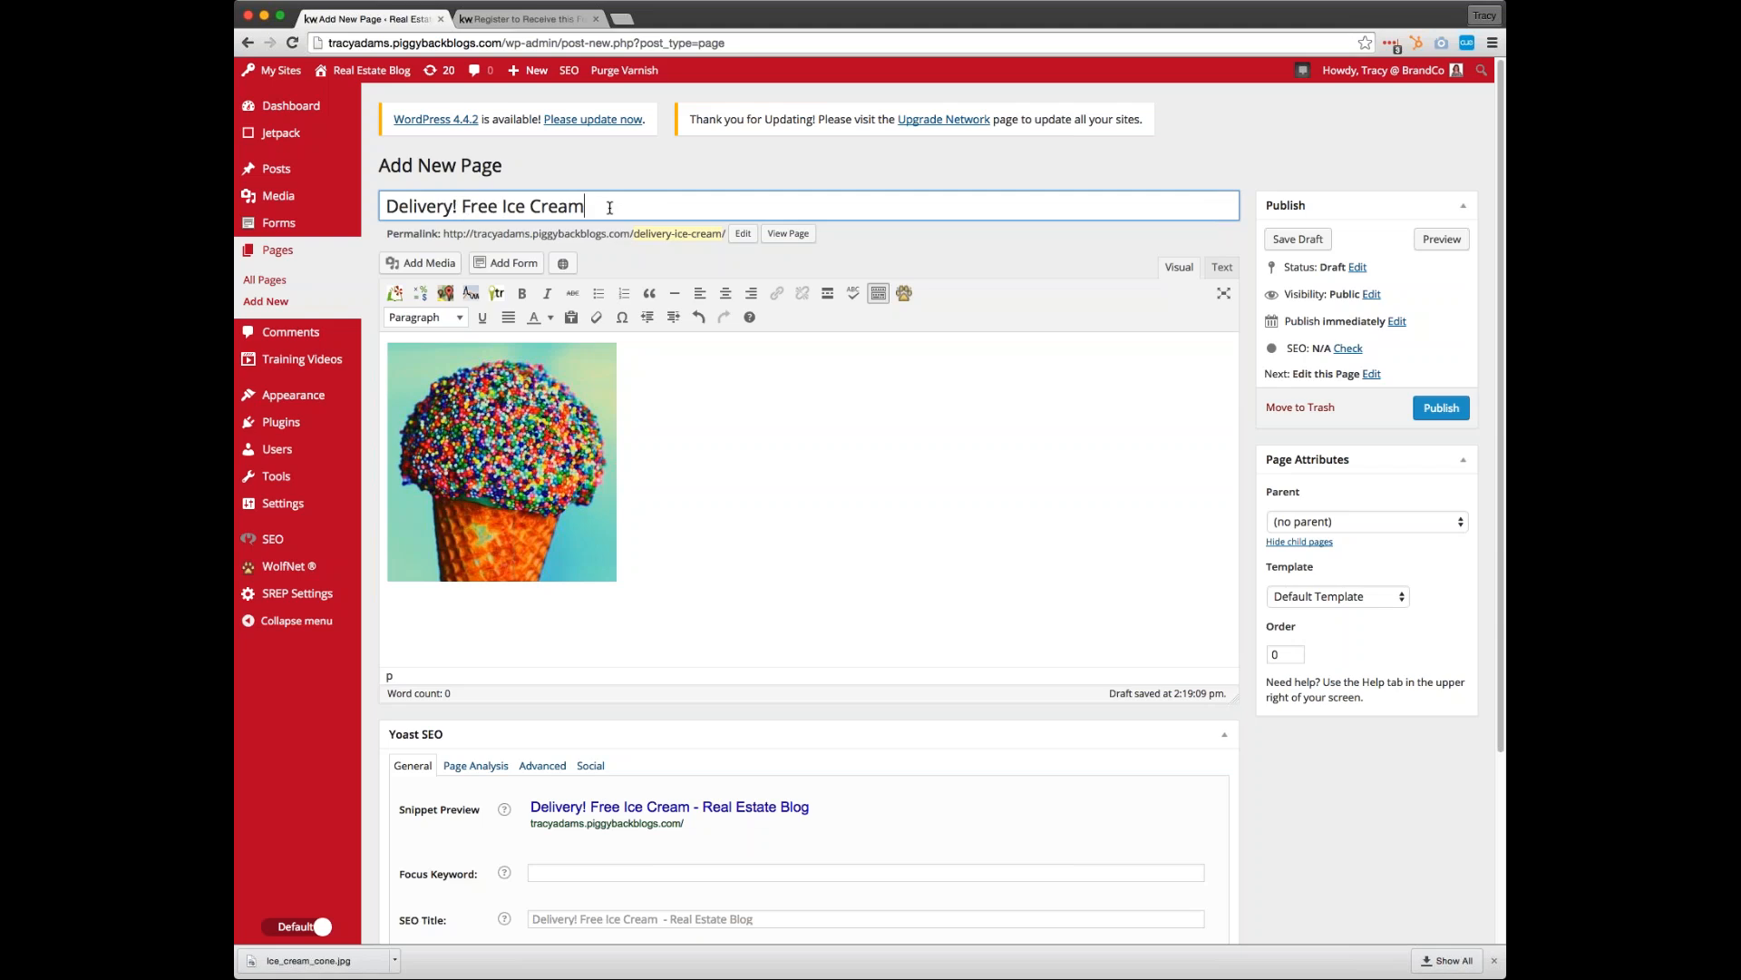
pyautogui.write('to Say t')
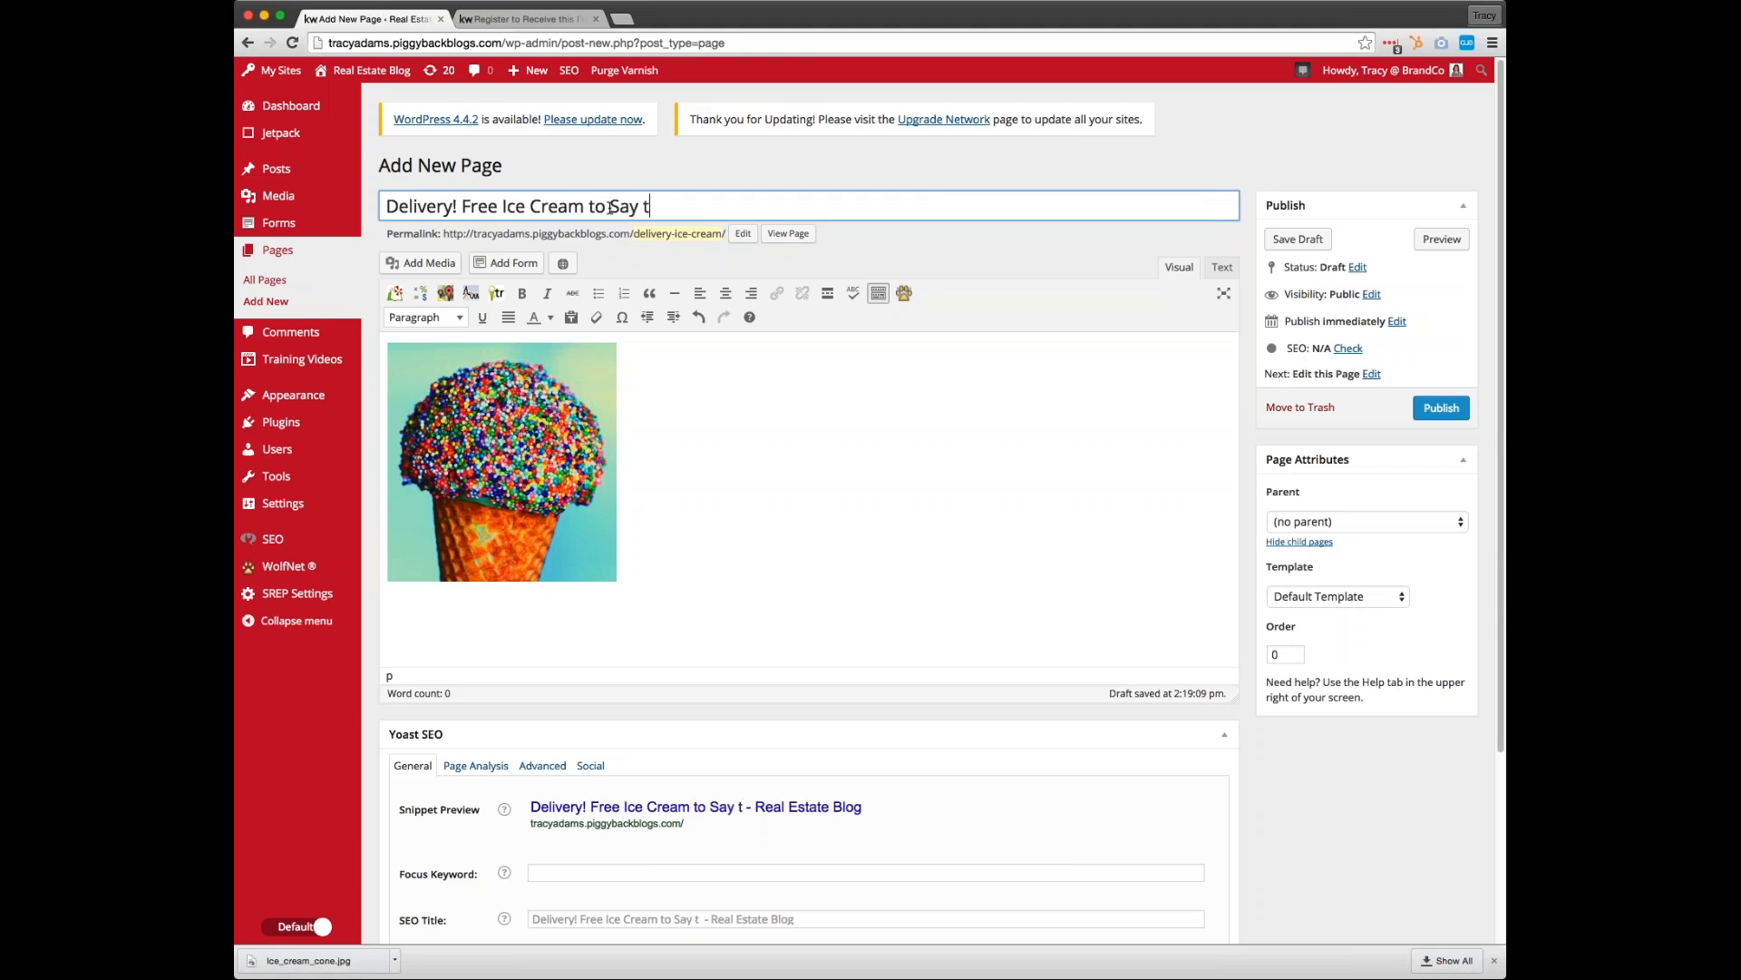
pyautogui.press('BackSpace')
pyautogui.write('Thanks!')
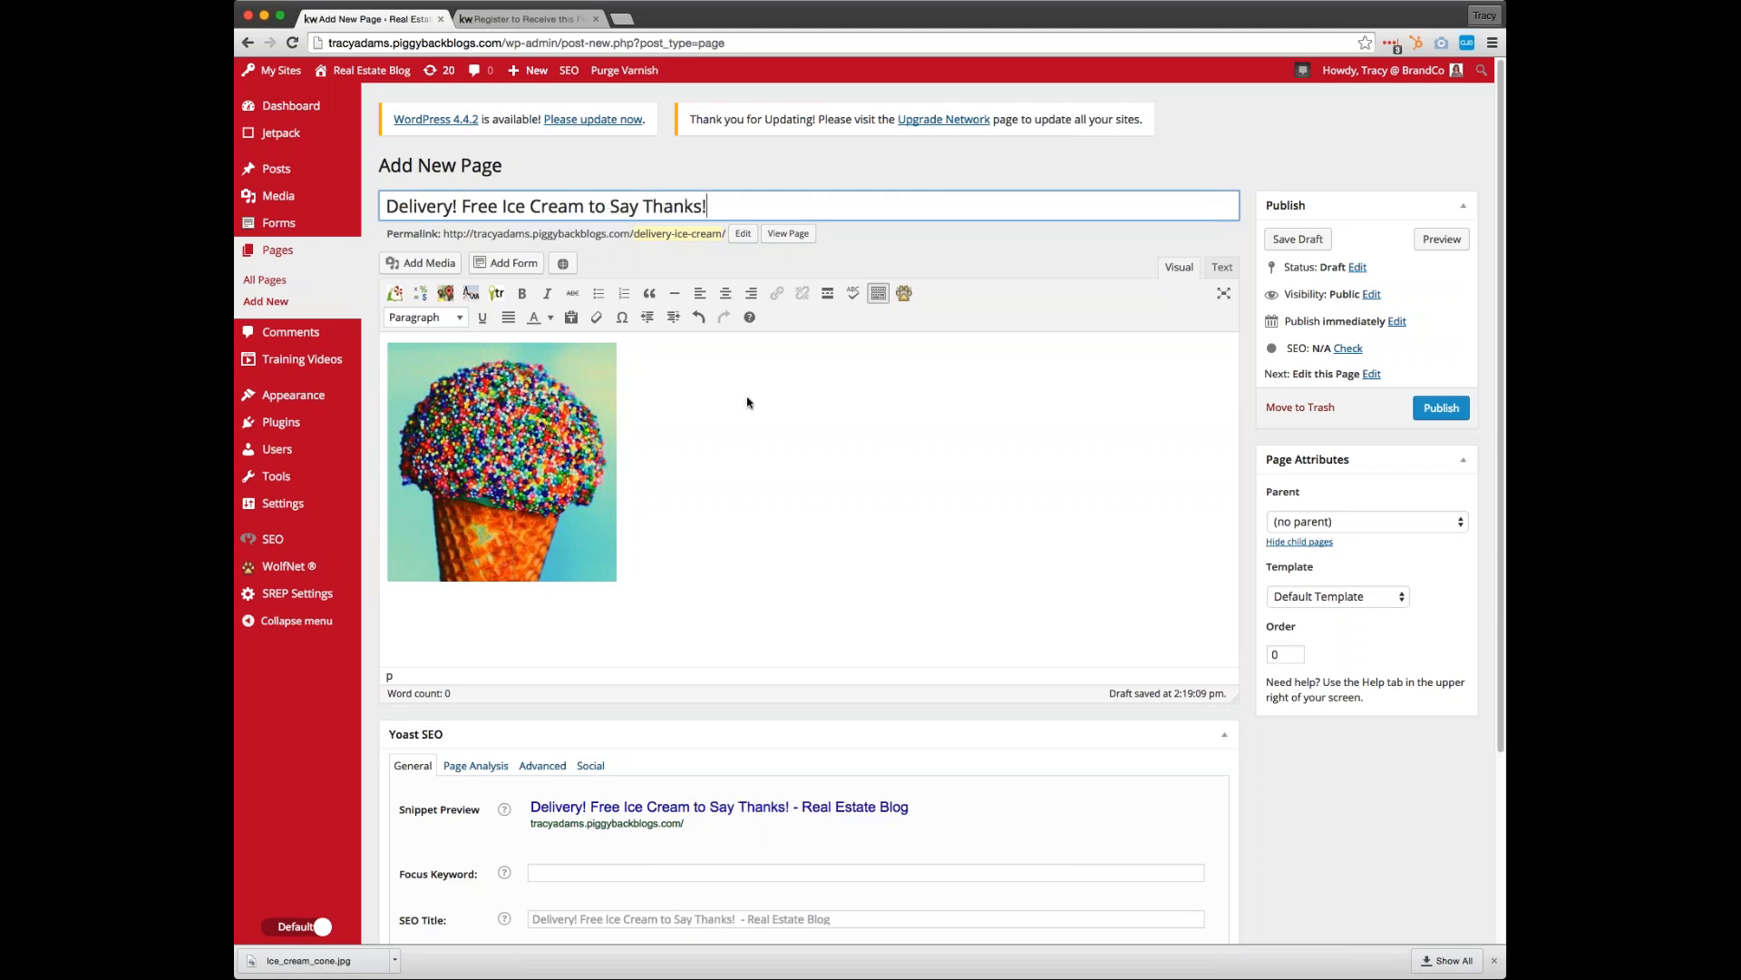
pyautogui.click(748, 402)
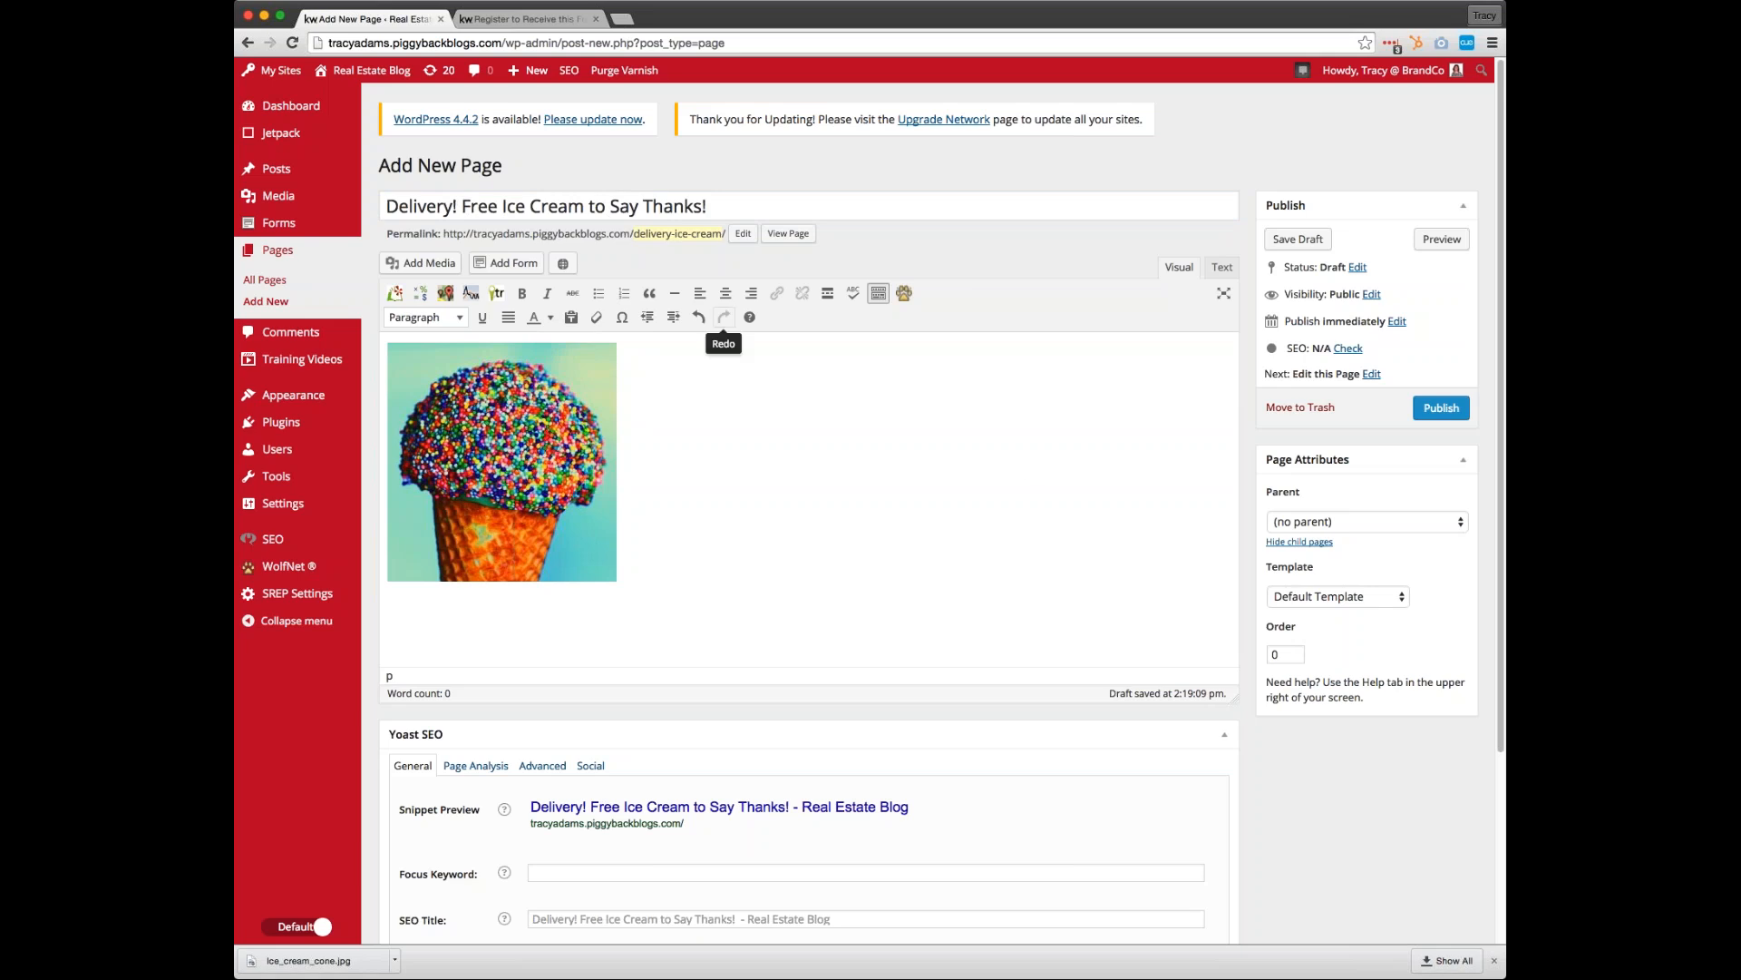
pyautogui.click(1442, 407)
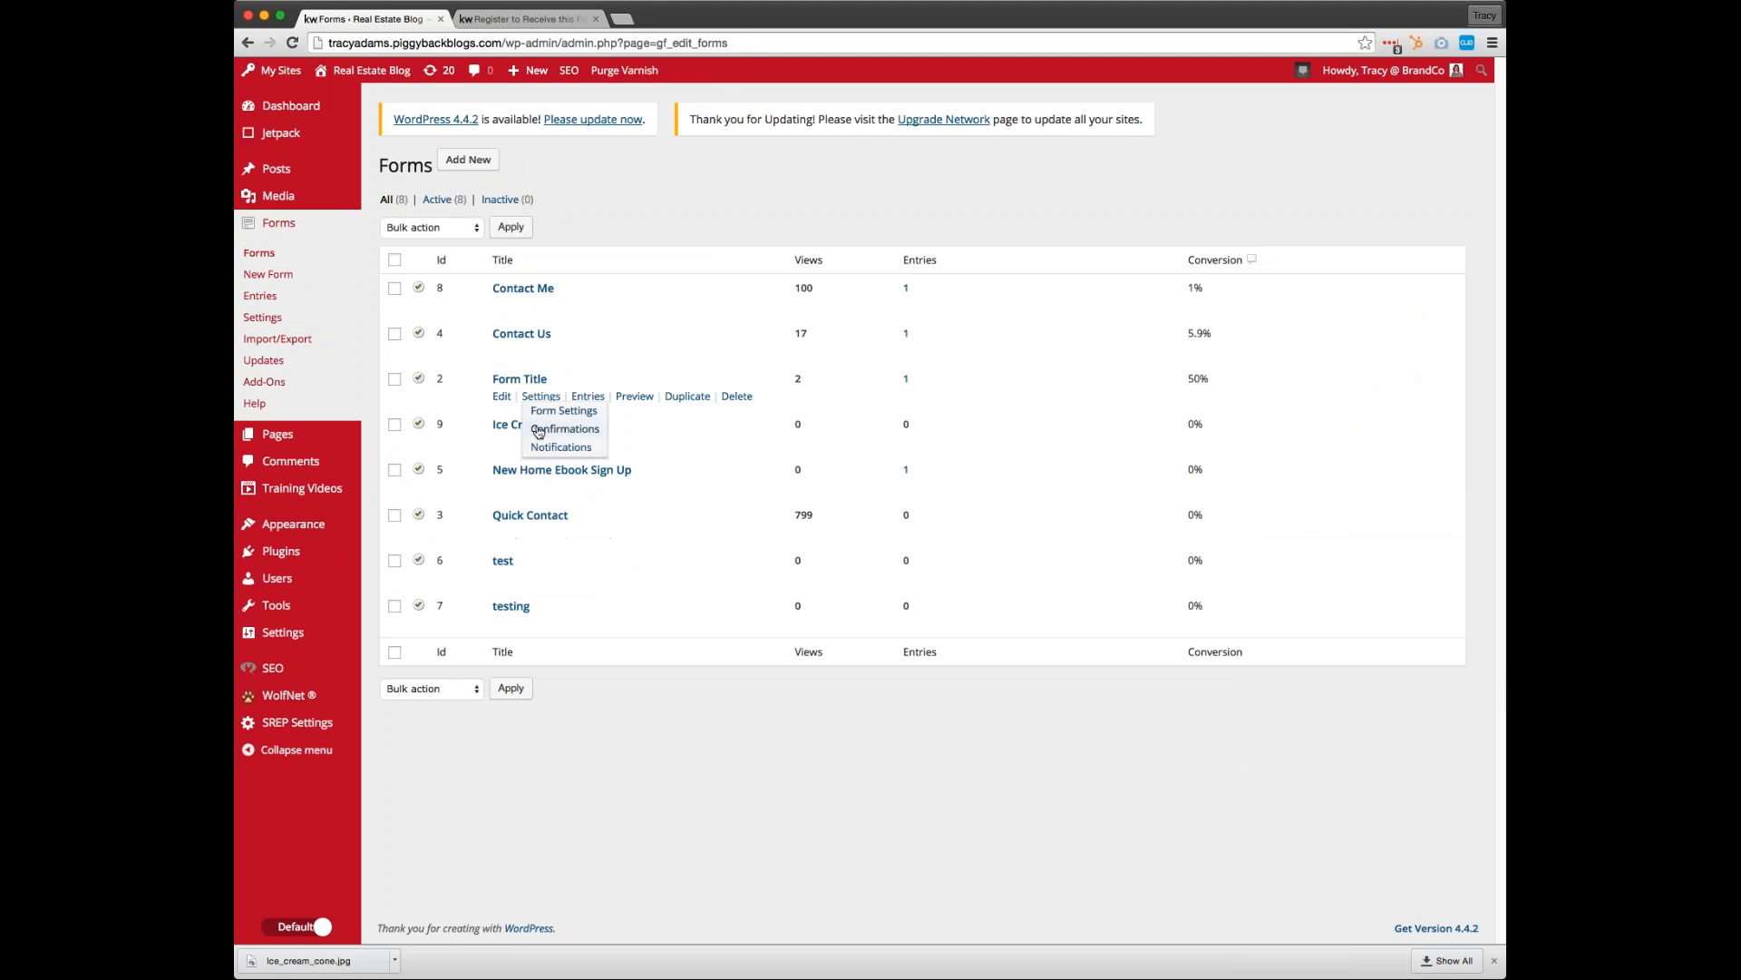
# Set the Ice Cream Offer form's default confirmation to the page "Delivery! Free Ice Cream to Say Thanks!" and save it
pyautogui.click(513, 426)
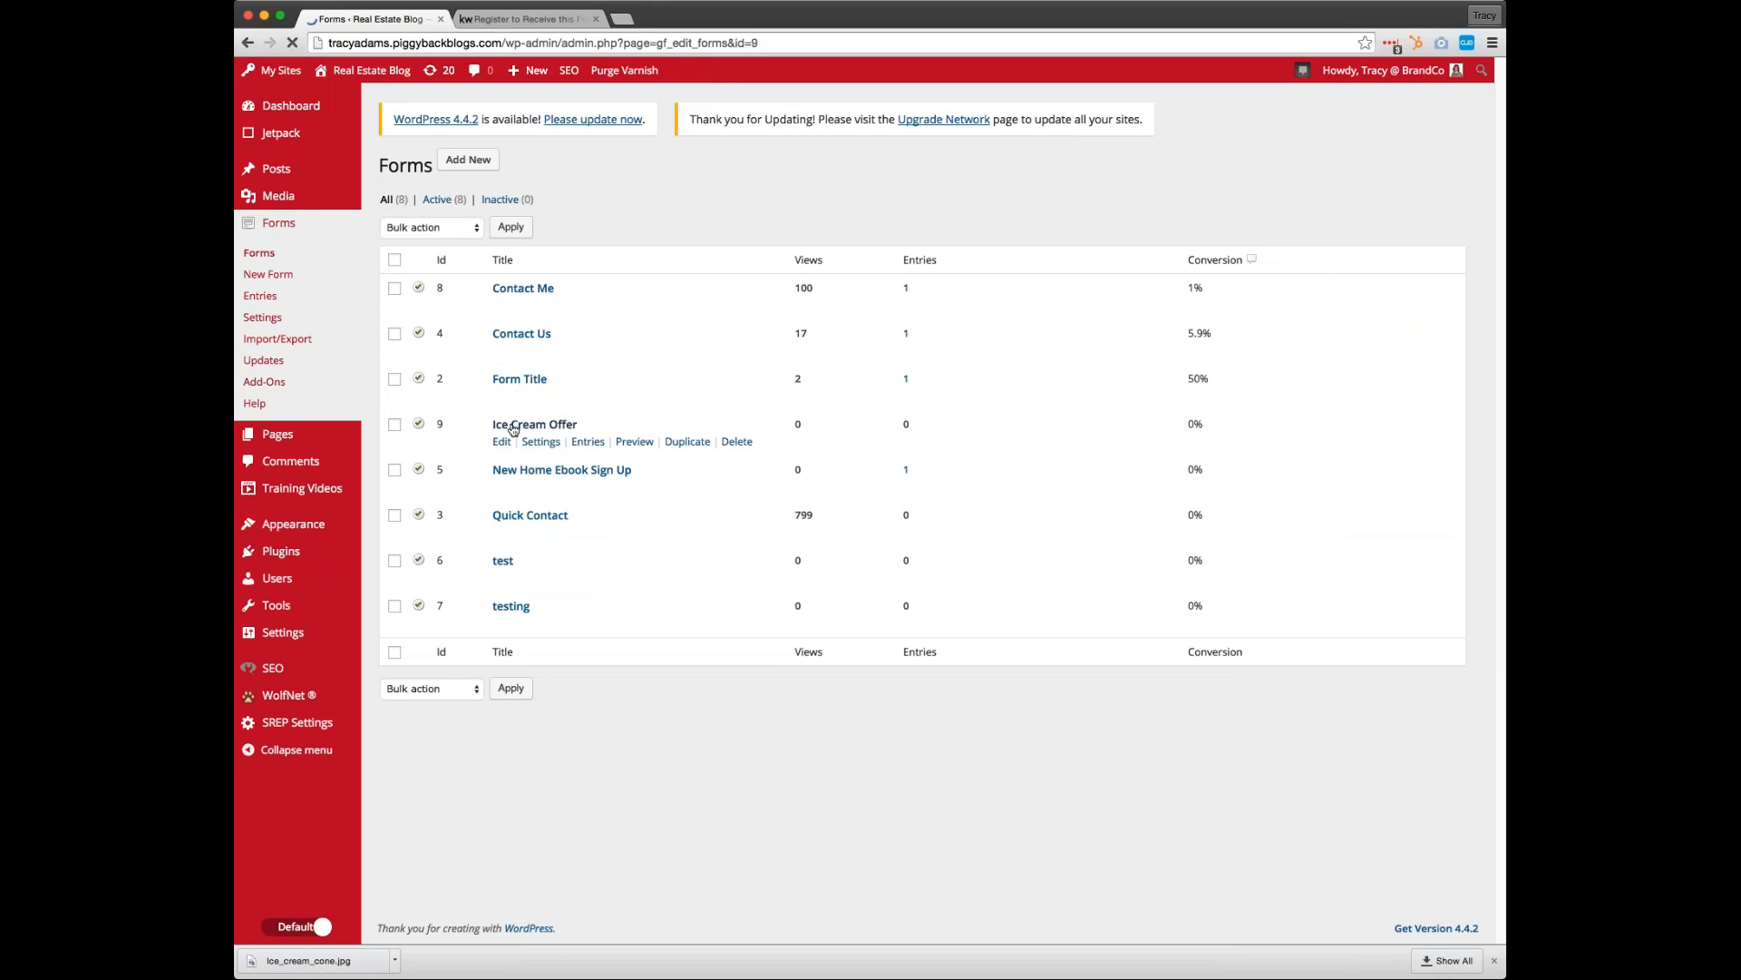
pyautogui.moveTo(527, 231)
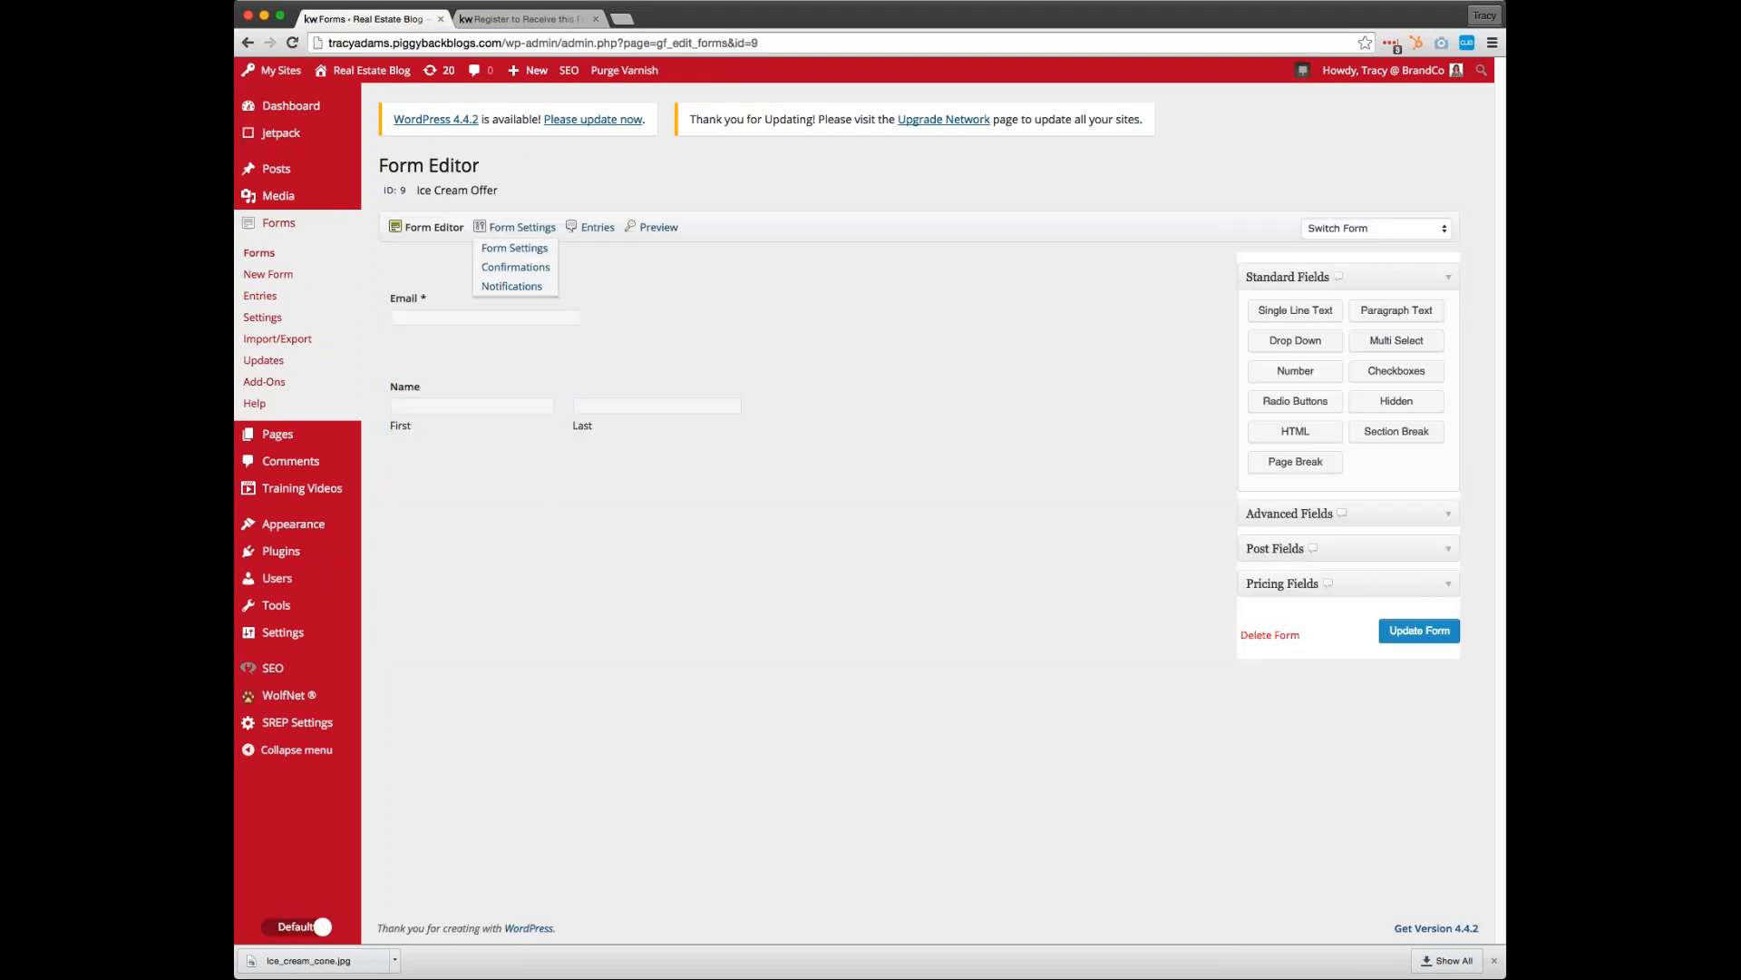
pyautogui.click(517, 271)
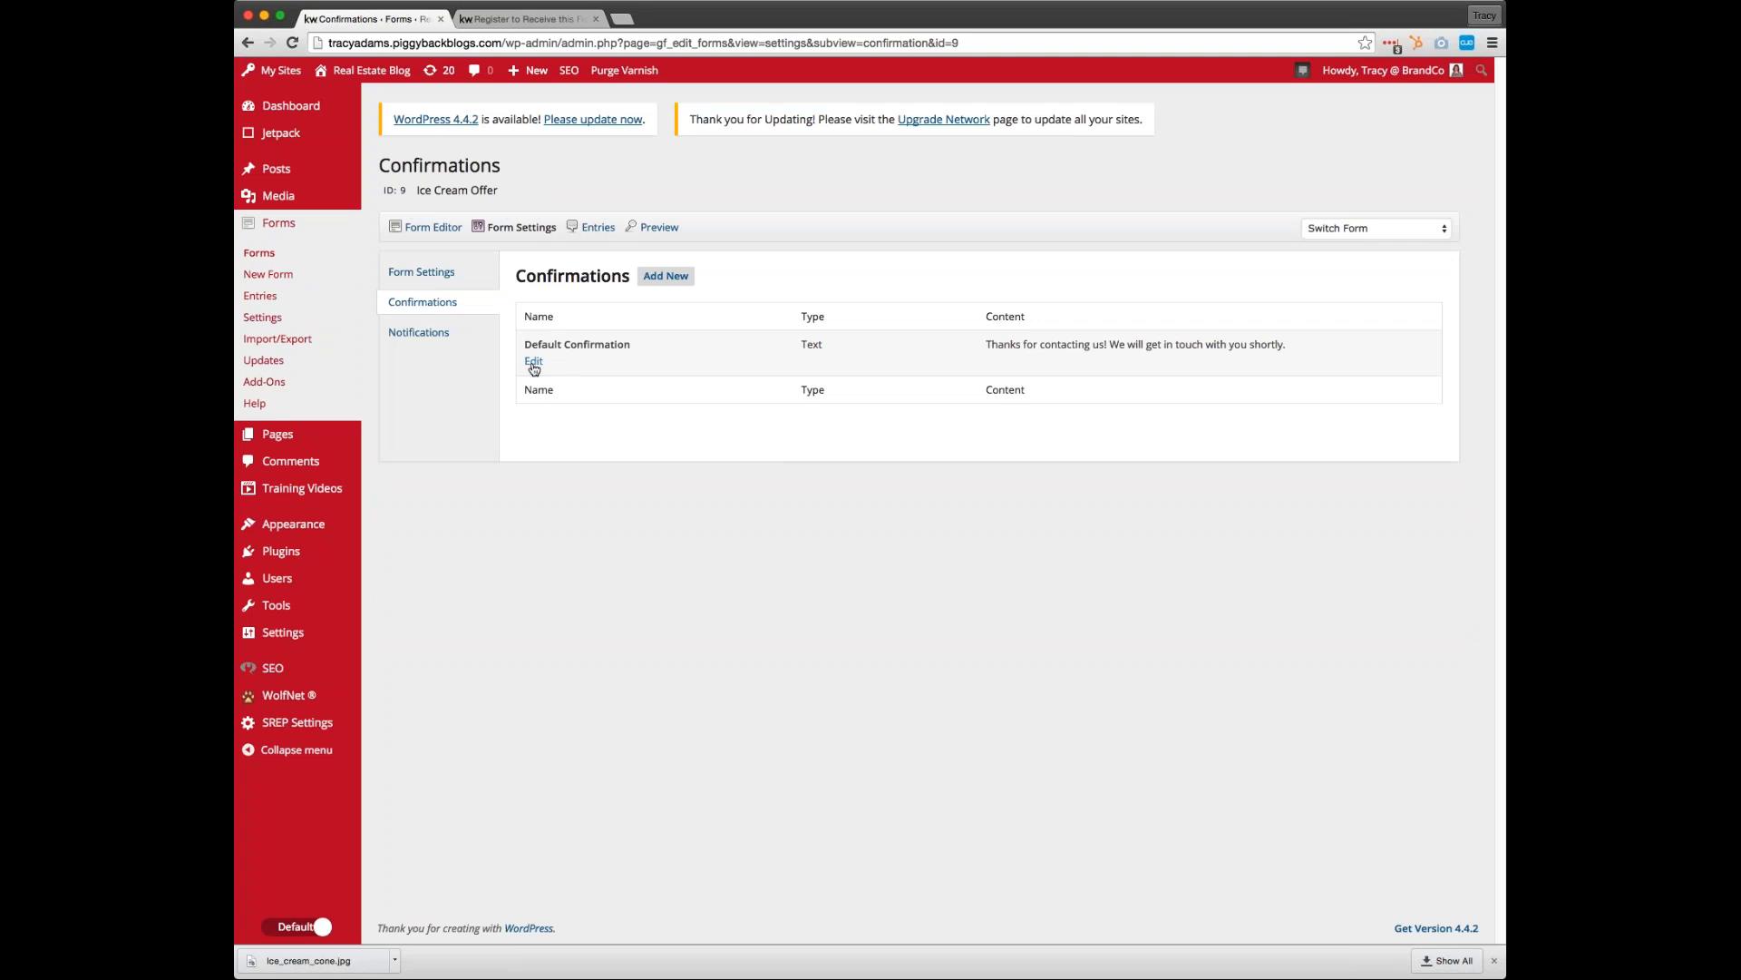
pyautogui.click(533, 362)
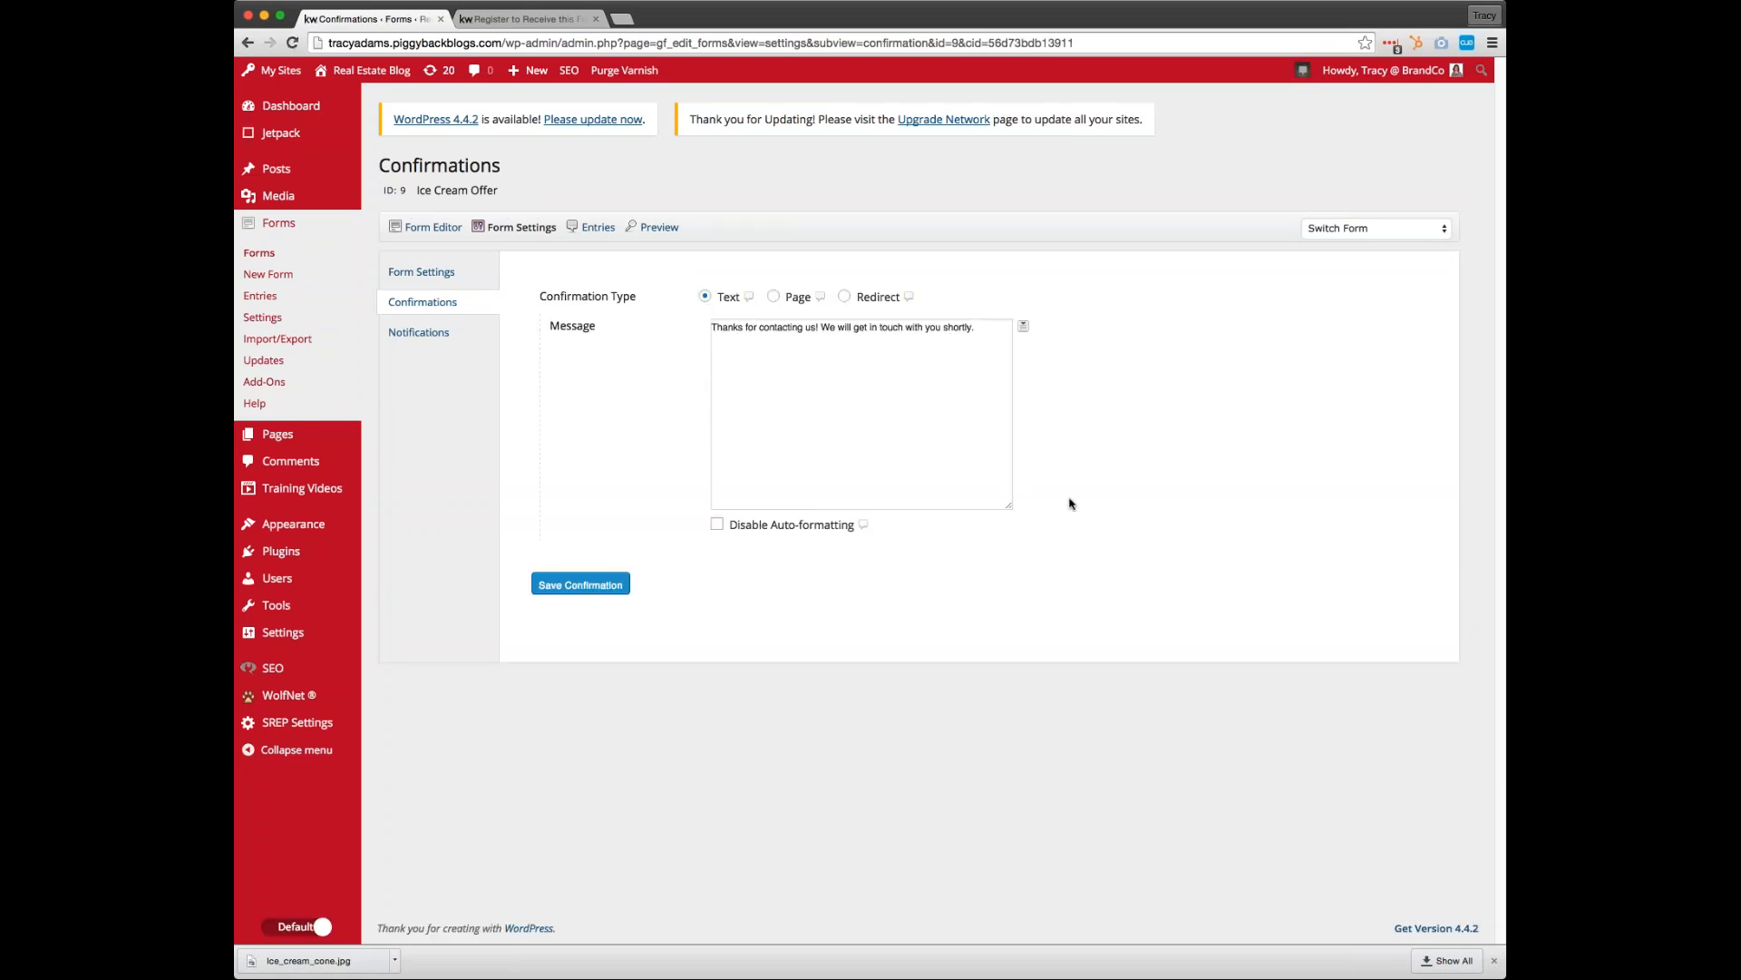
pyautogui.click(772, 297)
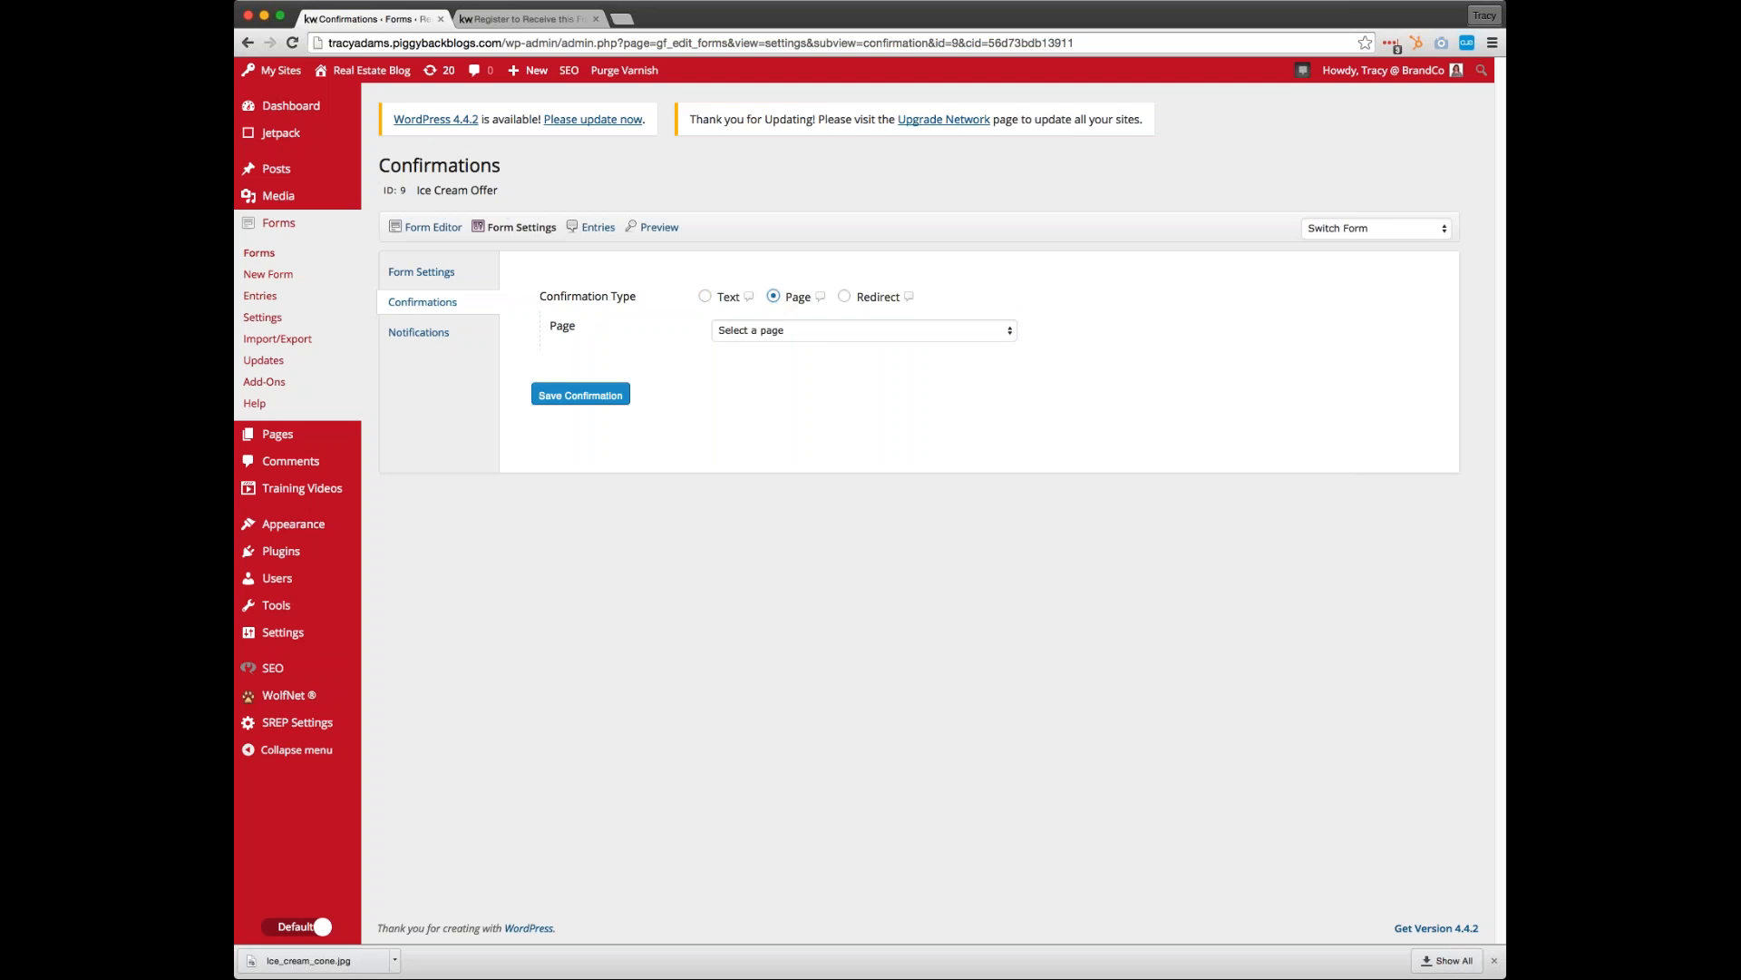
pyautogui.click(780, 332)
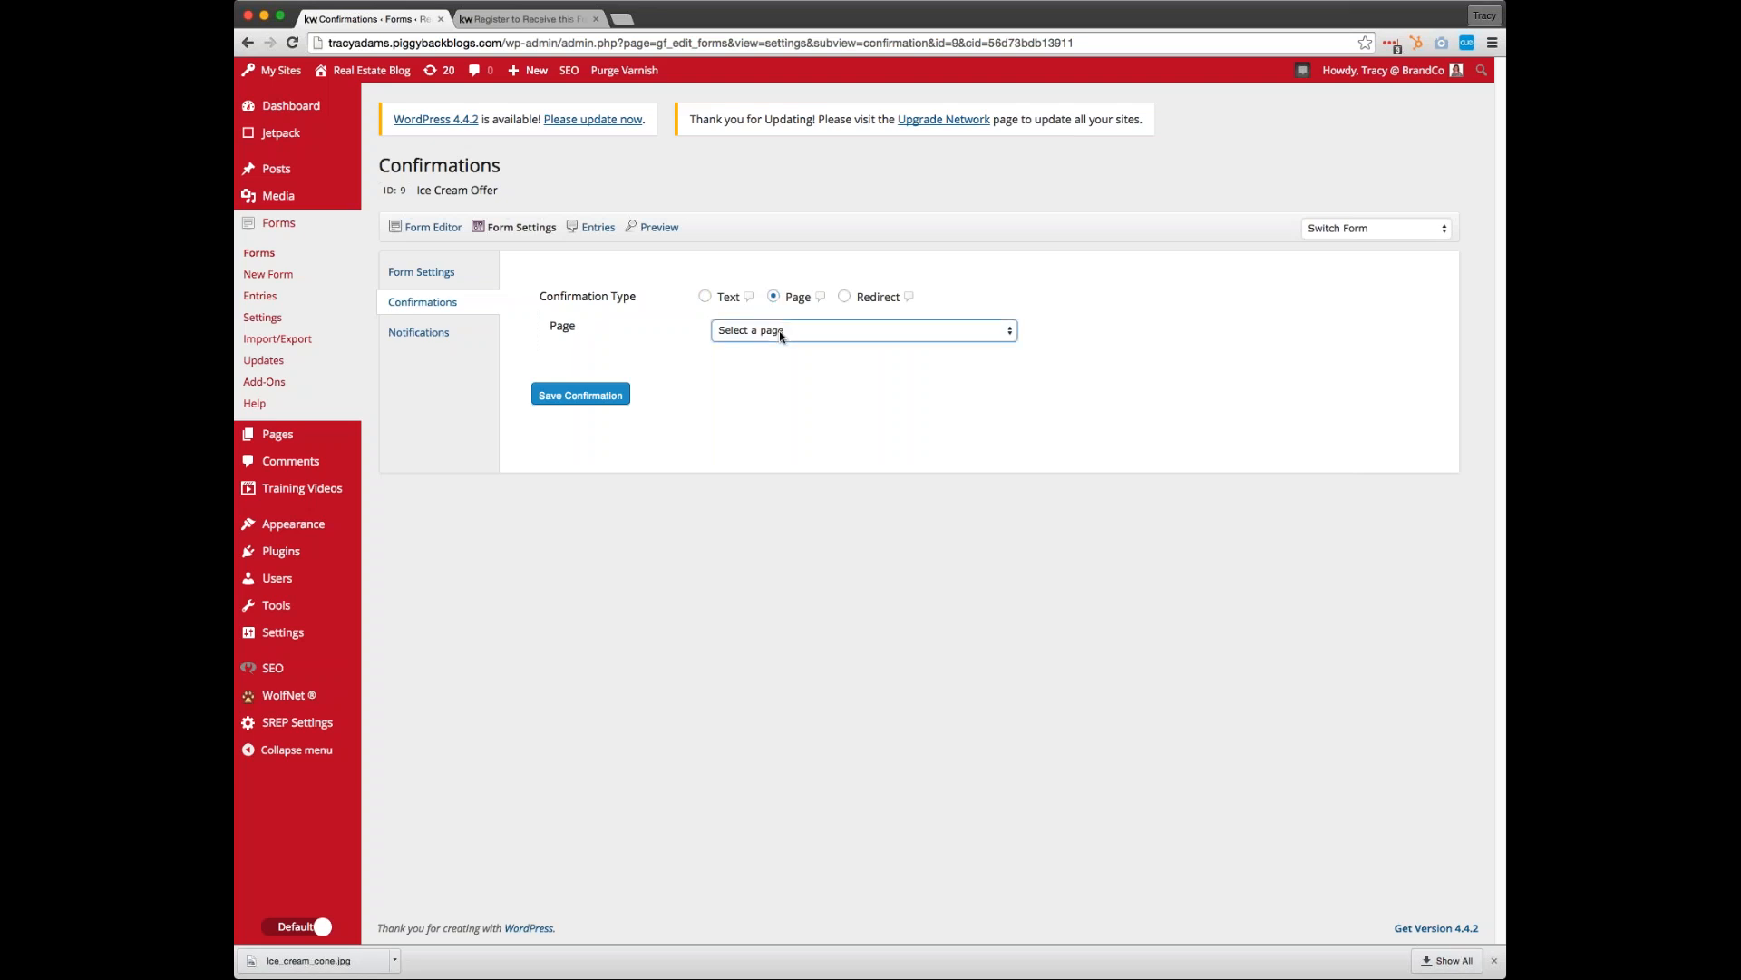
pyautogui.click(786, 407)
pyautogui.click(564, 397)
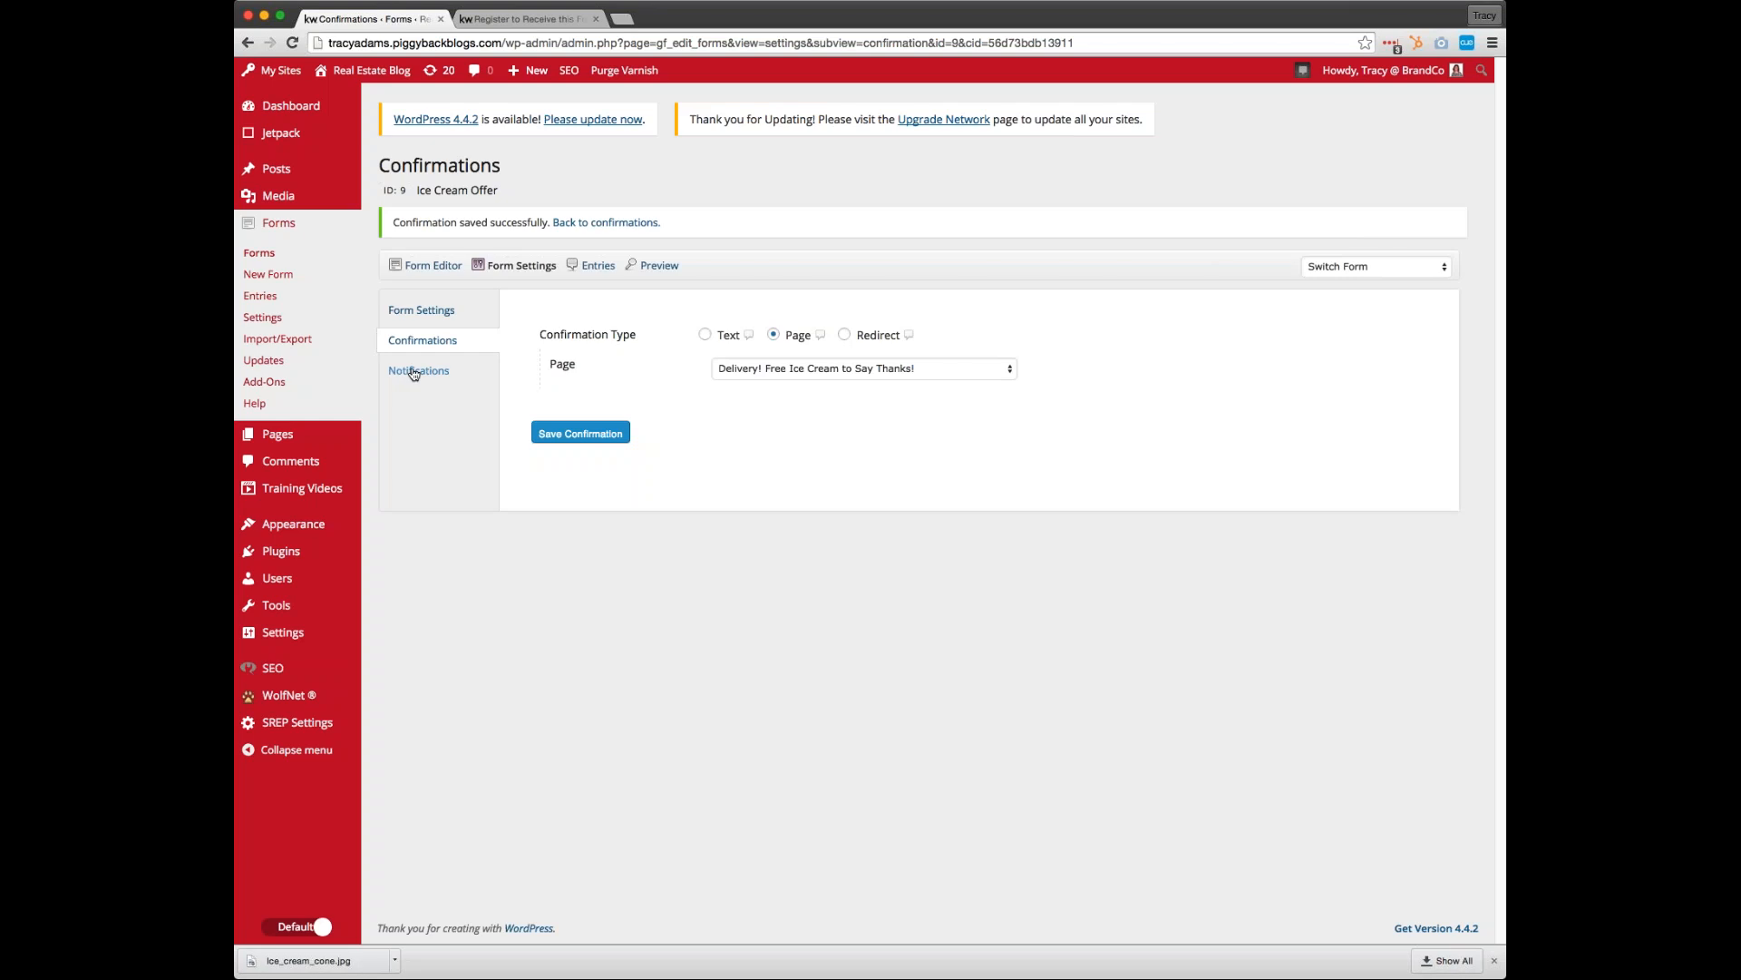
# In the Ice Cream Offer form's Admin Notification, replace the subject with the Name (First) merge field
pyautogui.click(414, 371)
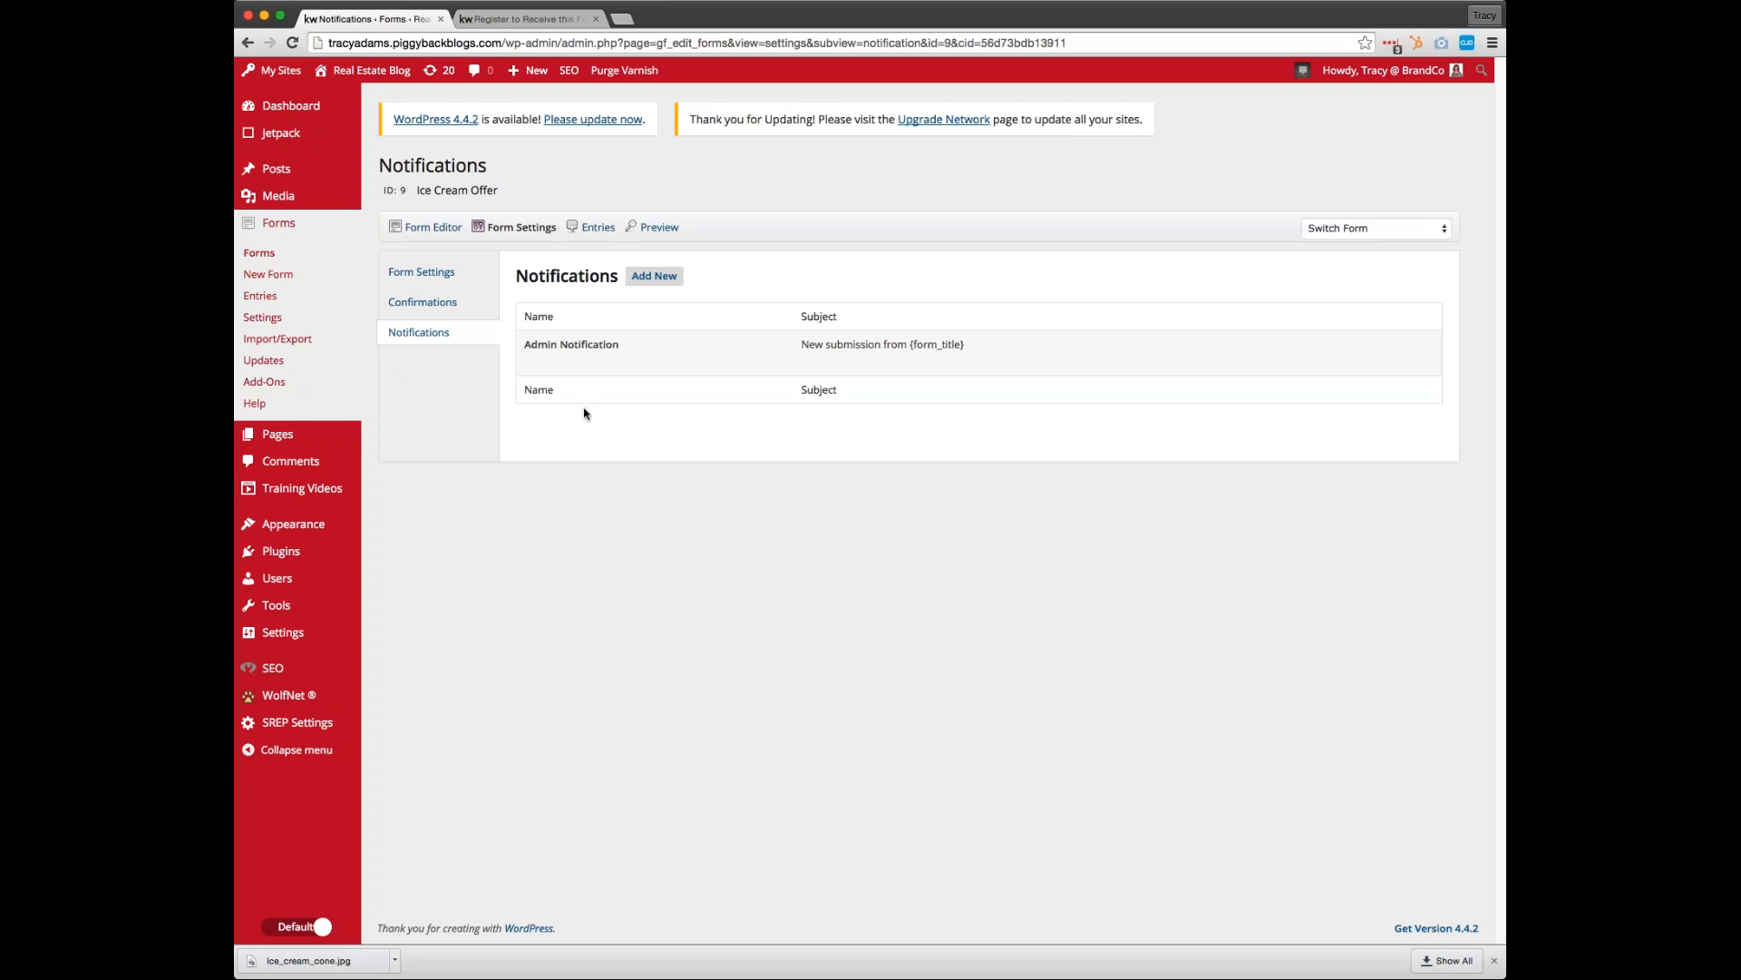
pyautogui.click(537, 363)
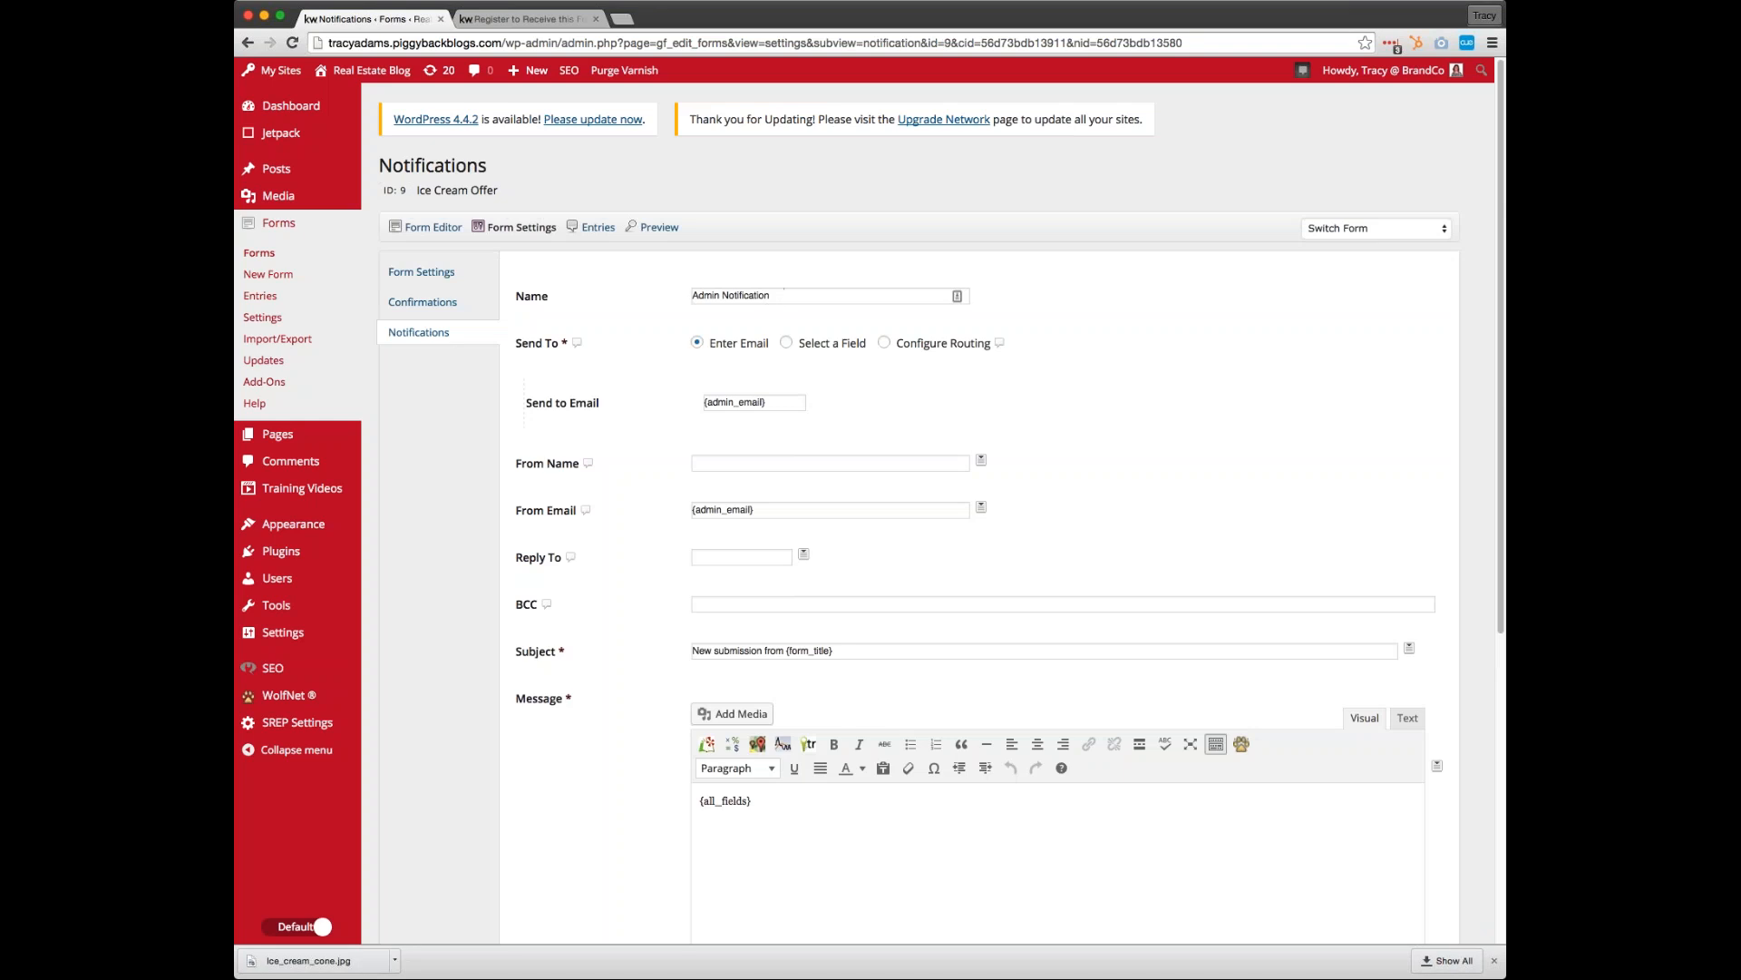
pyautogui.scroll(-3, 803, 660)
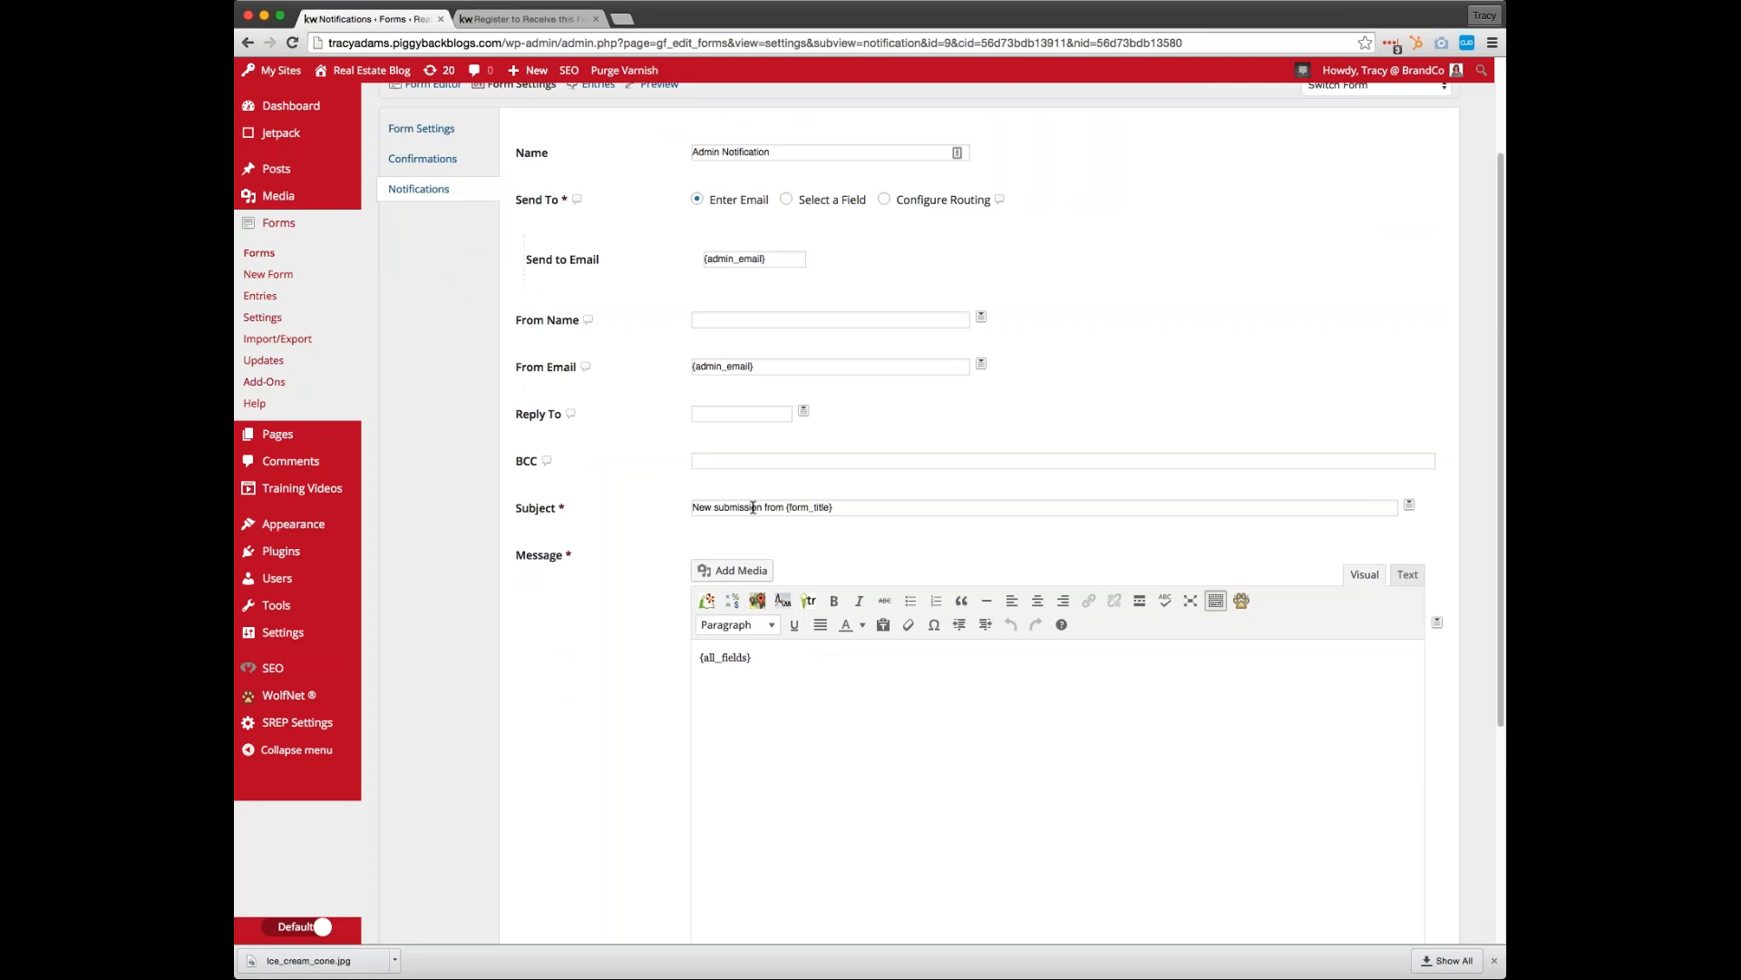
pyautogui.click(847, 509)
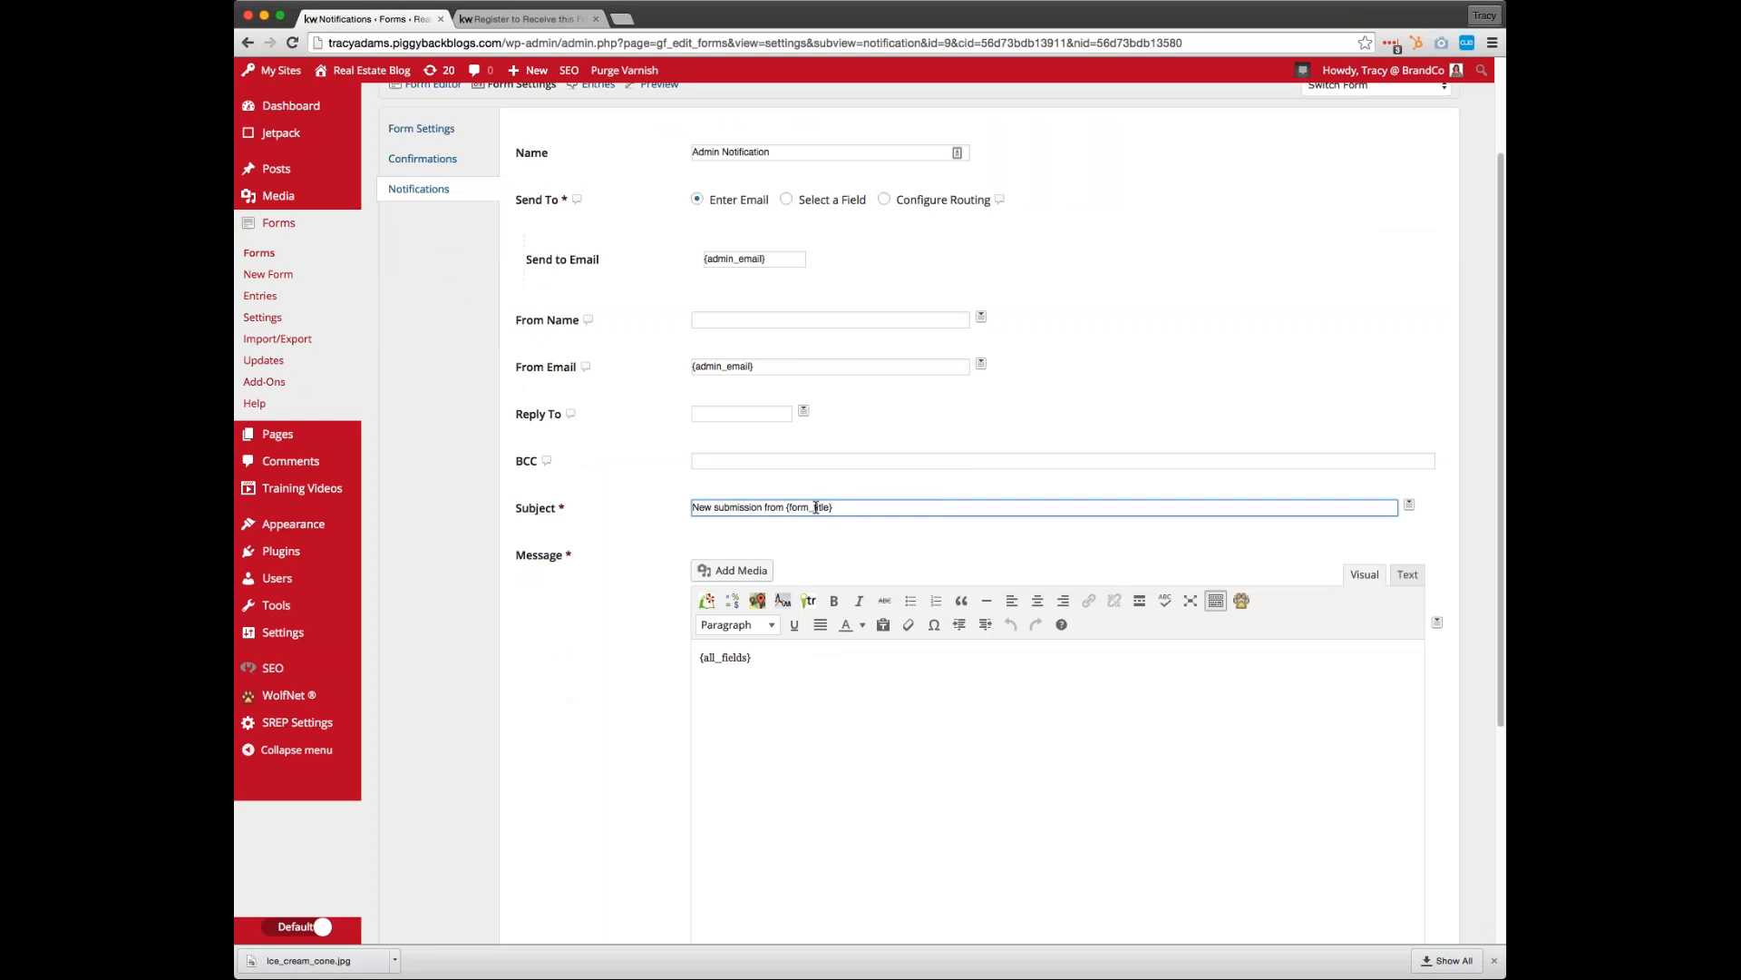
pyautogui.moveTo(848, 508); pyautogui.dragTo(630, 498)
pyautogui.press('BackSpace')
pyautogui.click(1410, 506)
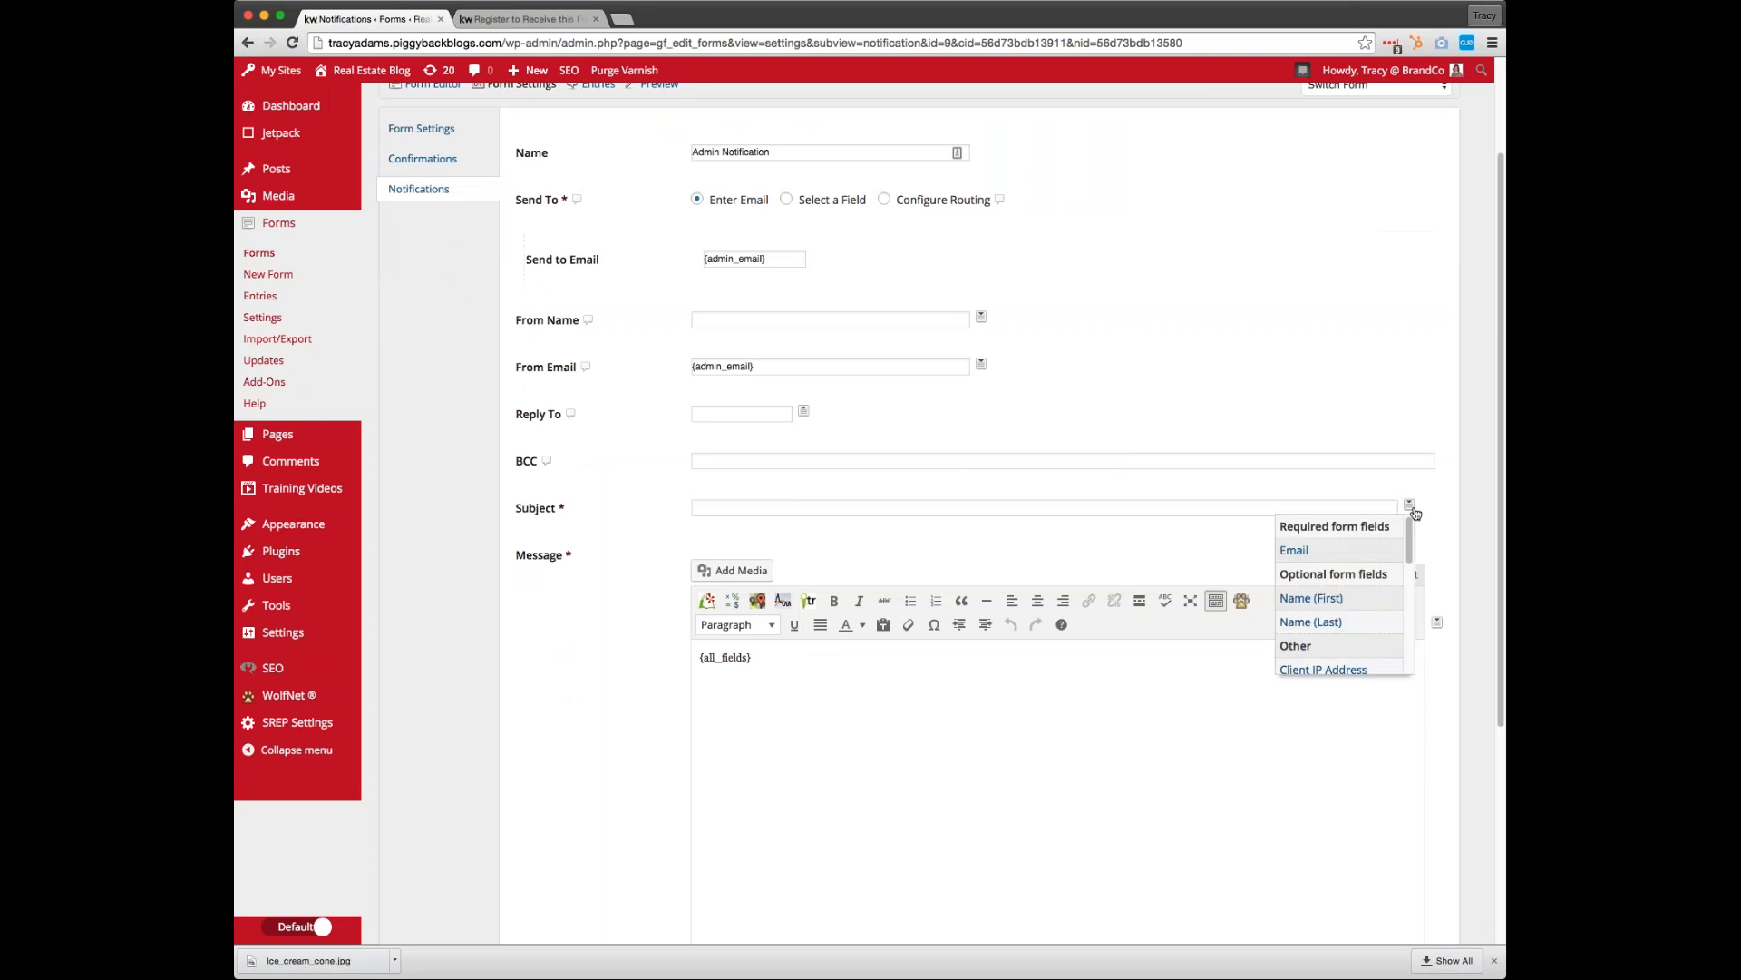
pyautogui.click(1337, 599)
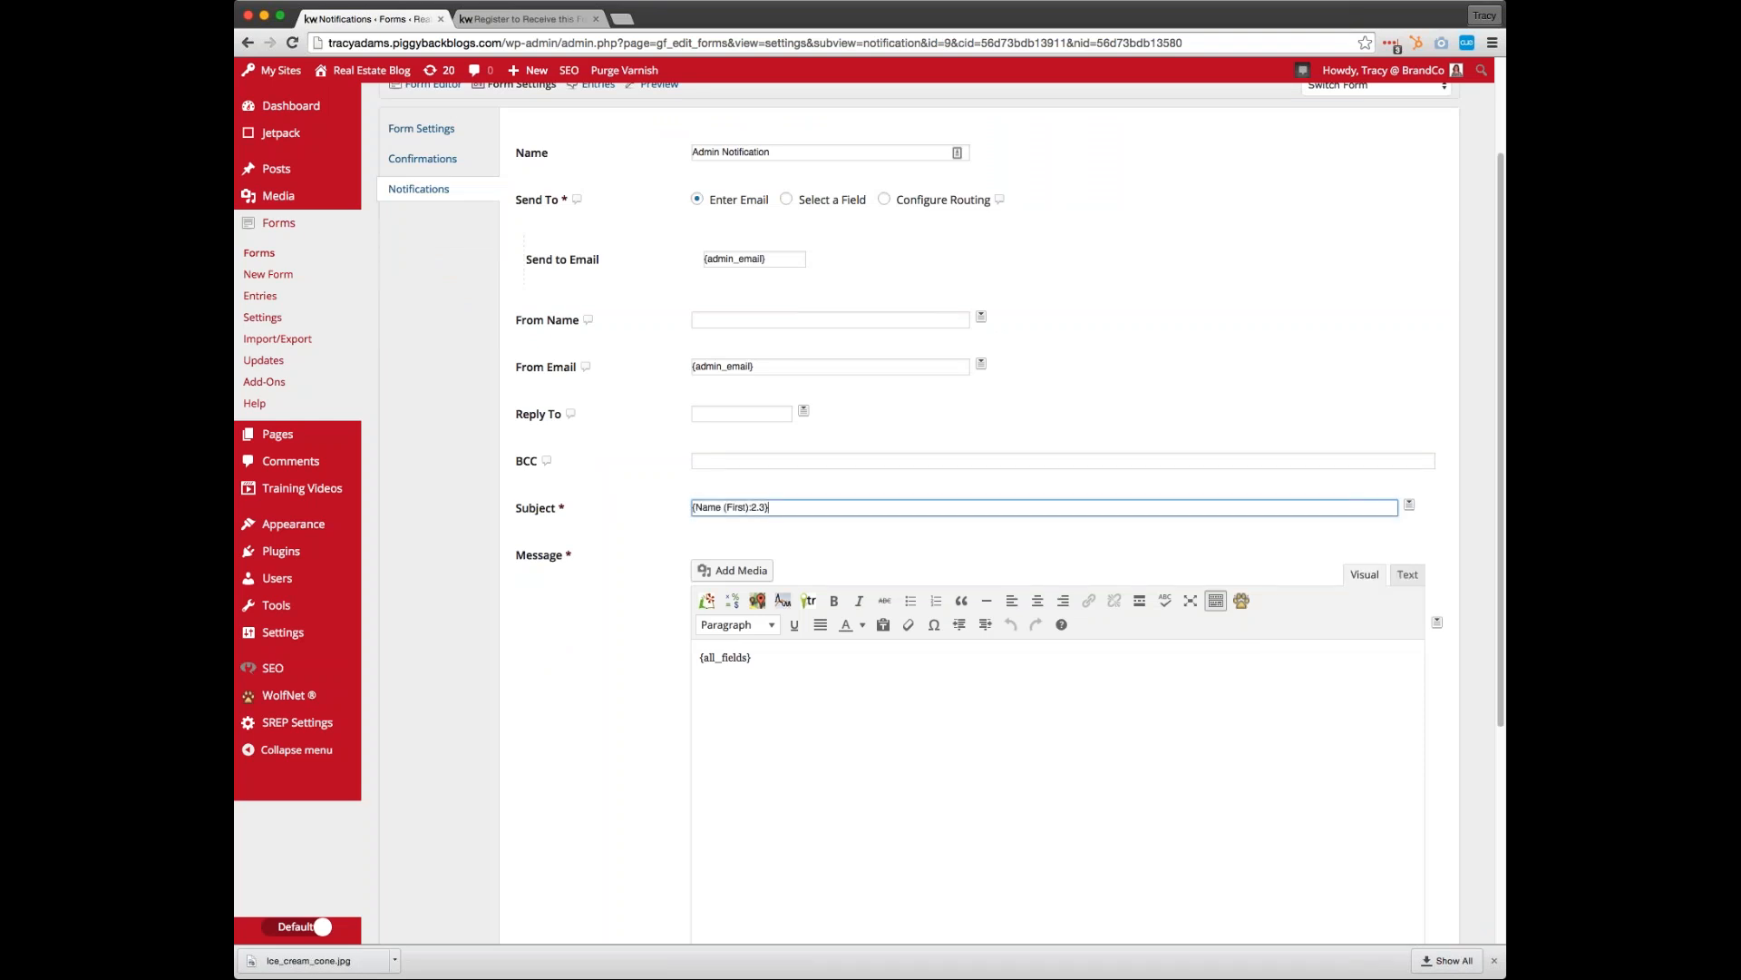
# Add "Filled out Our Ice Cream Form!! Yay!" after the first-name field in the notification subject
pyautogui.write('Filled out Our Ice Cream Form!! Yay!')
pyautogui.click(756, 683)
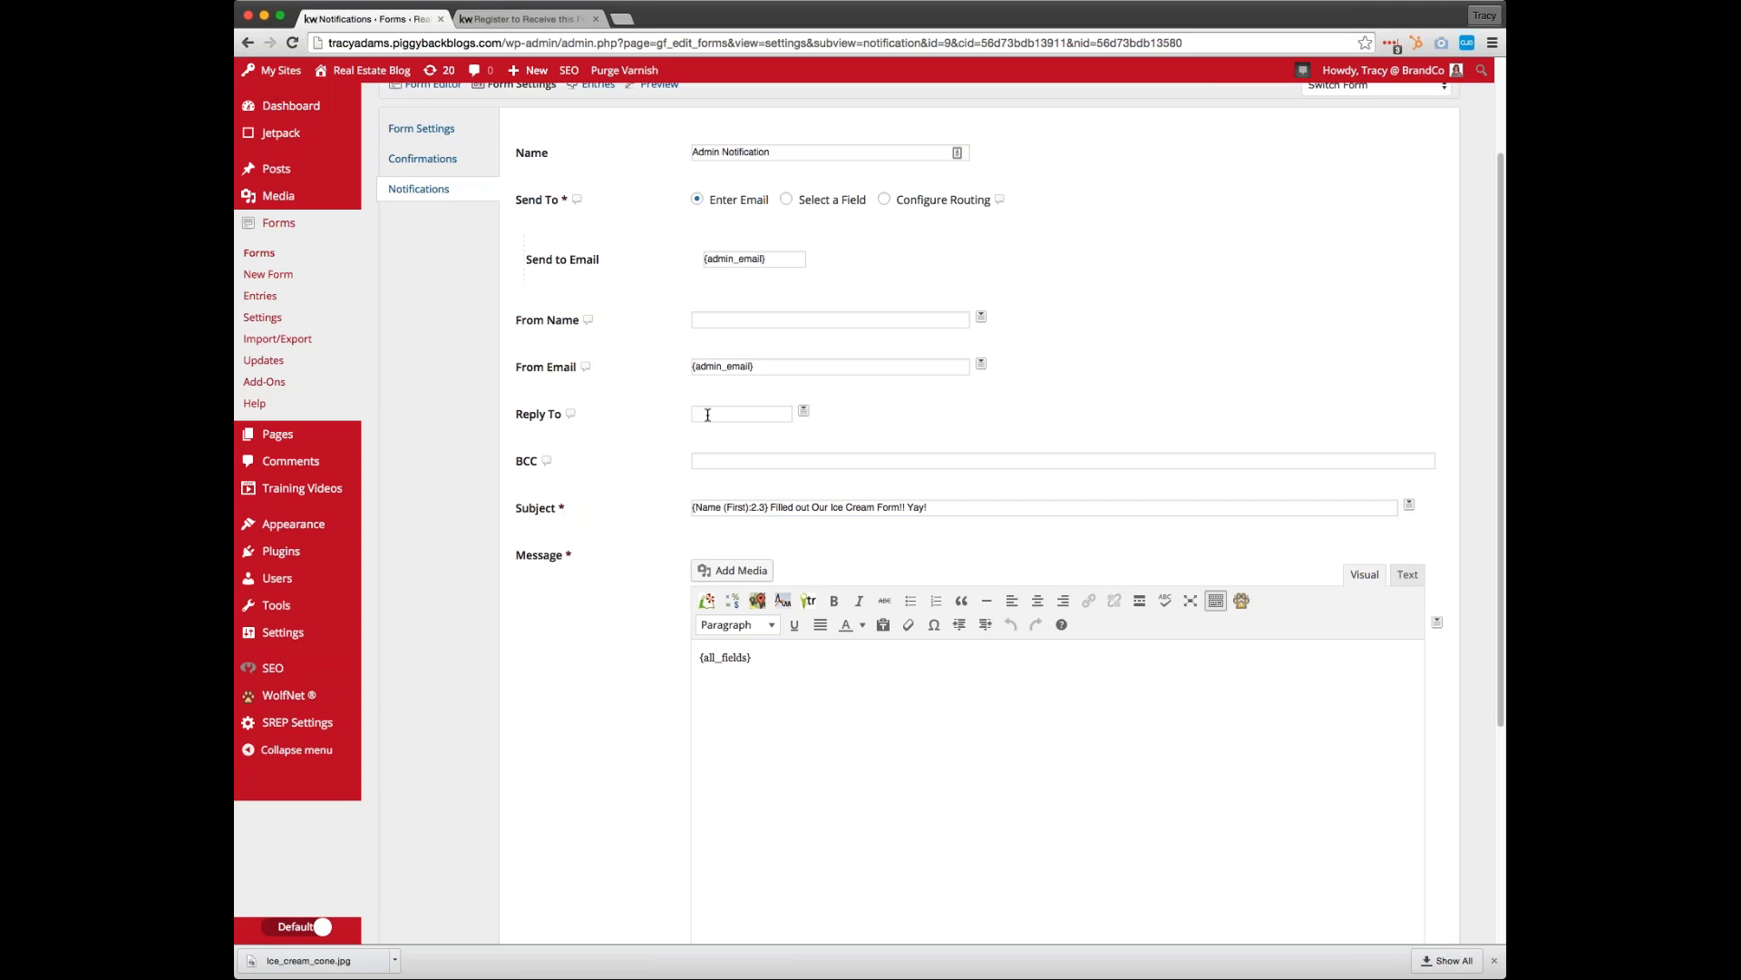
# Set the notification's Reply To to the form's Email field and update the notification
pyautogui.click(739, 413)
pyautogui.click(803, 415)
pyautogui.scroll(-1, 852, 467)
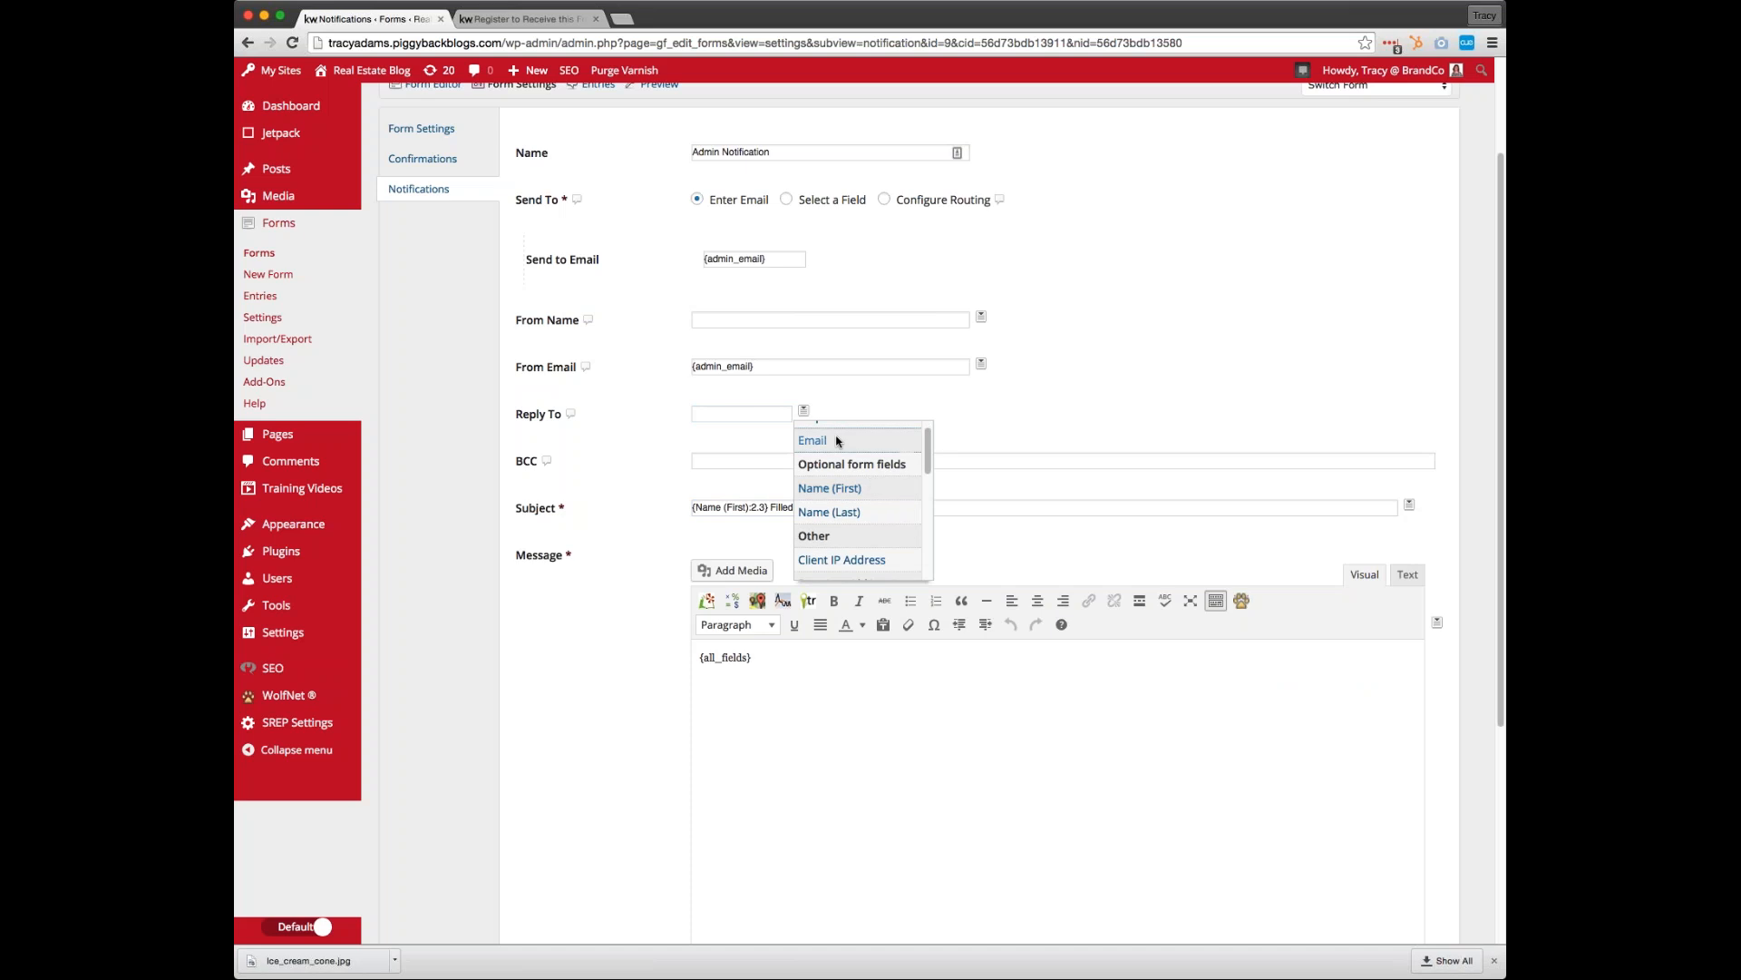
pyautogui.click(836, 441)
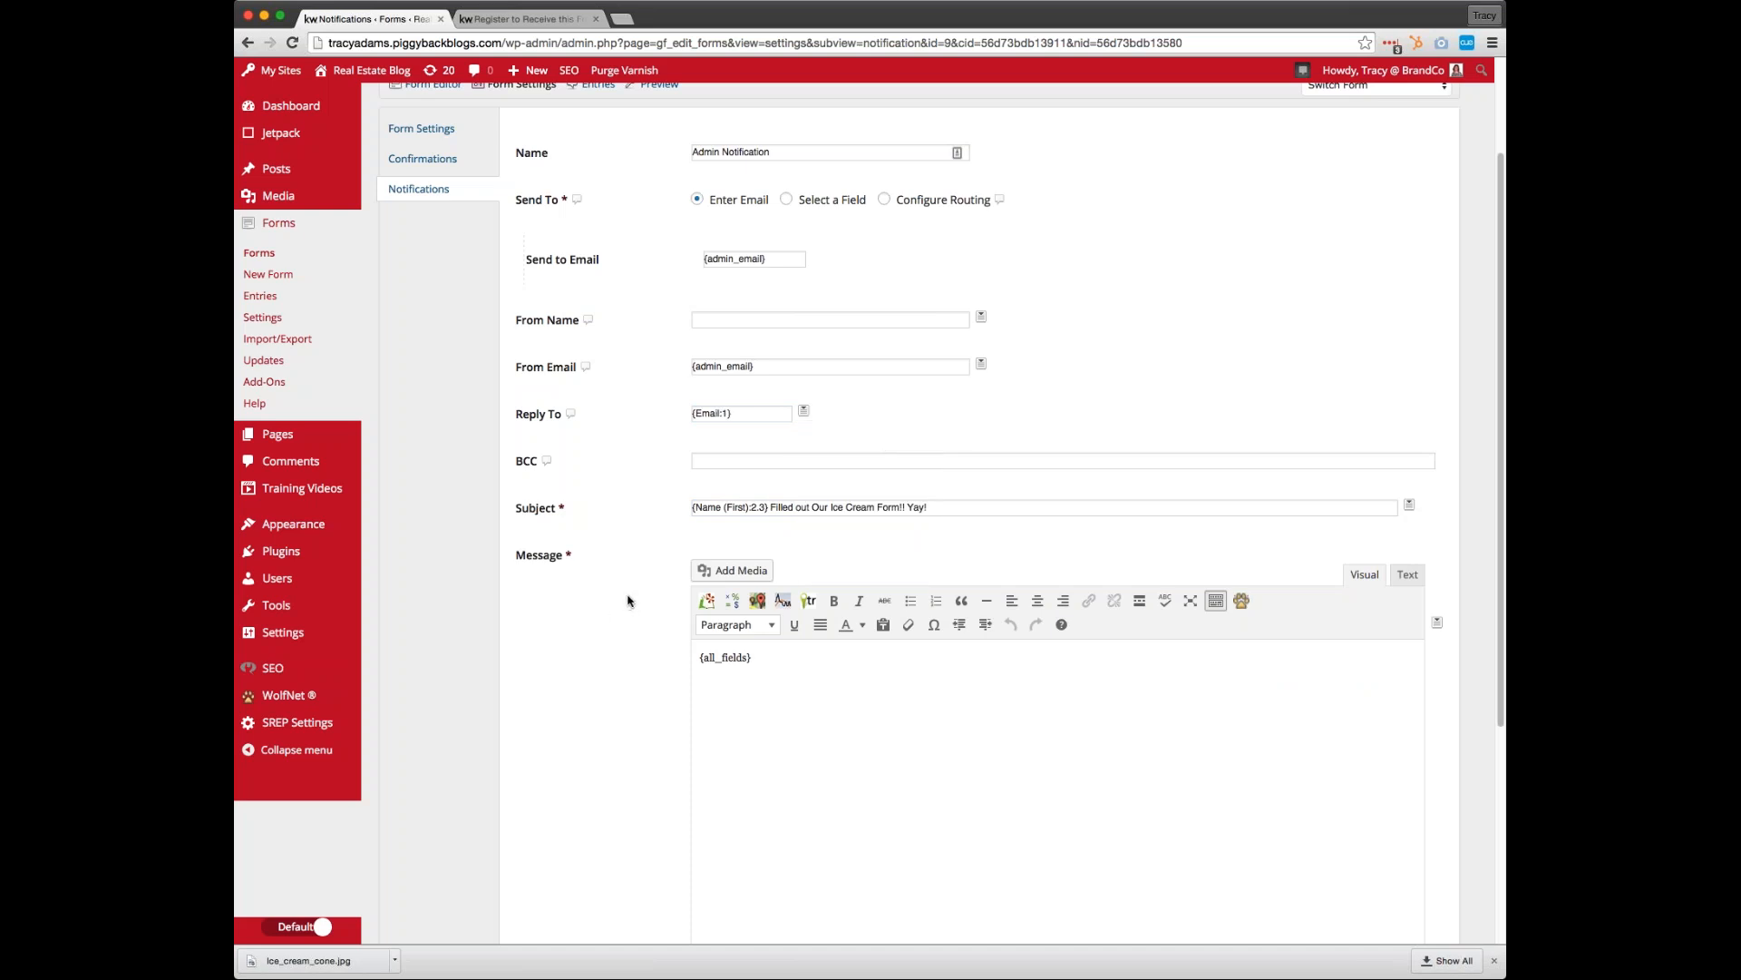
pyautogui.scroll(-3, 632, 606)
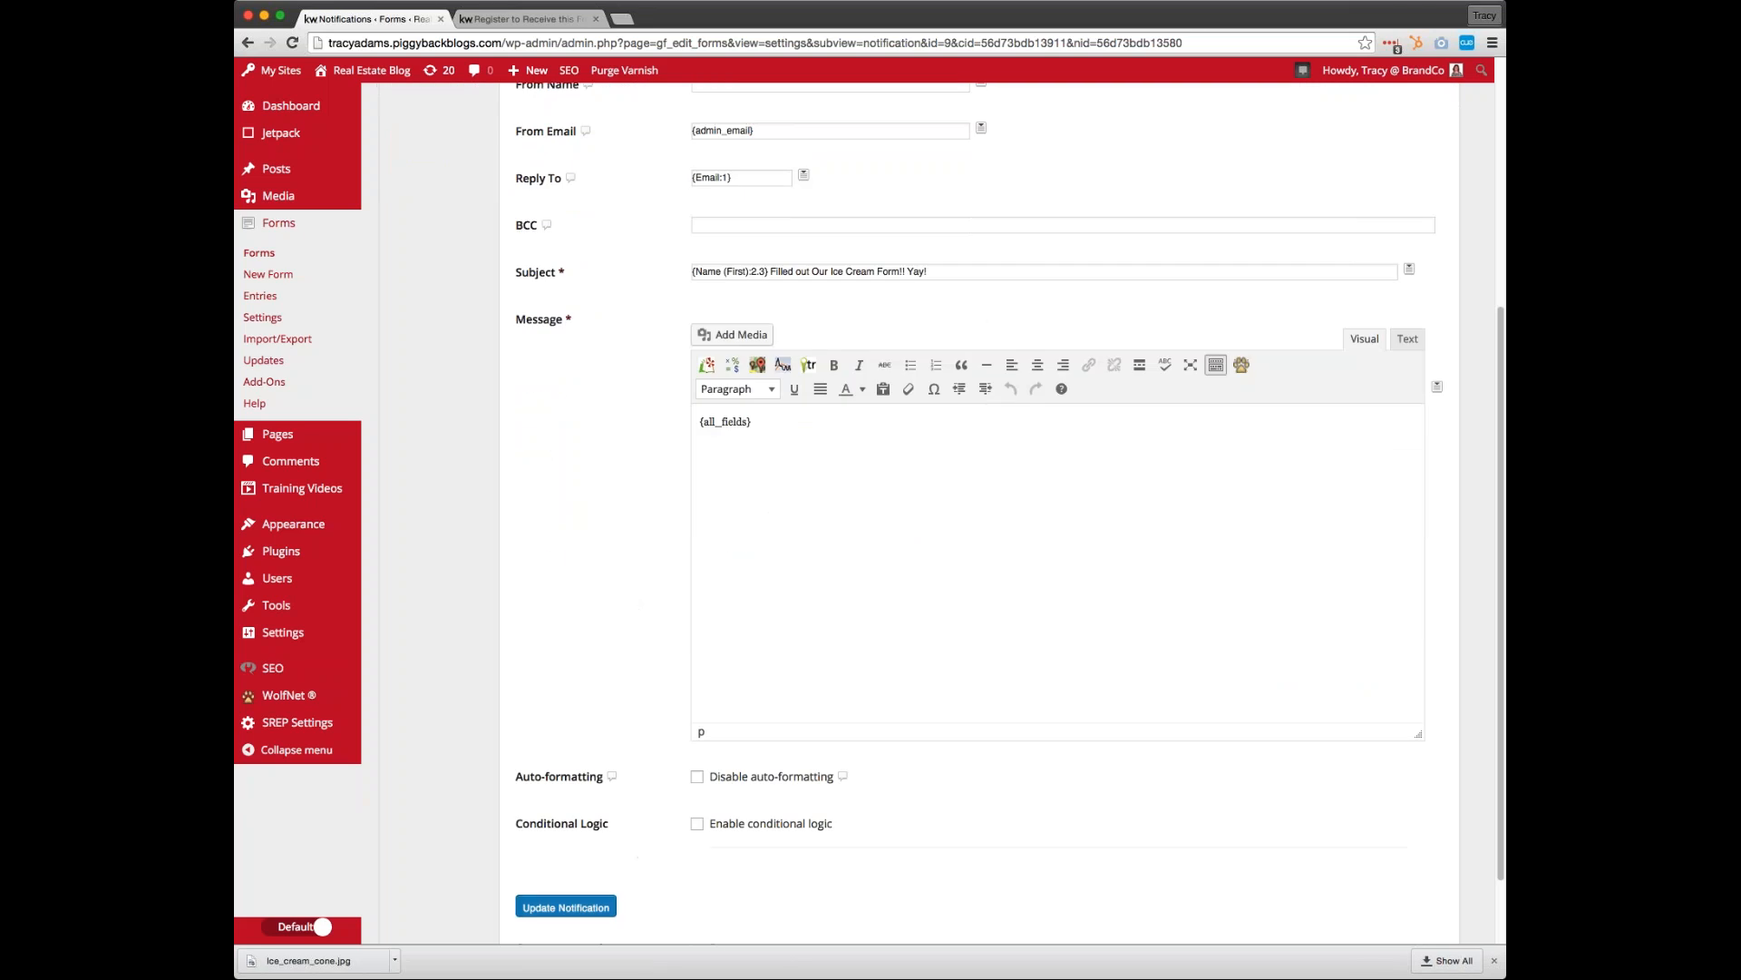
pyautogui.click(566, 907)
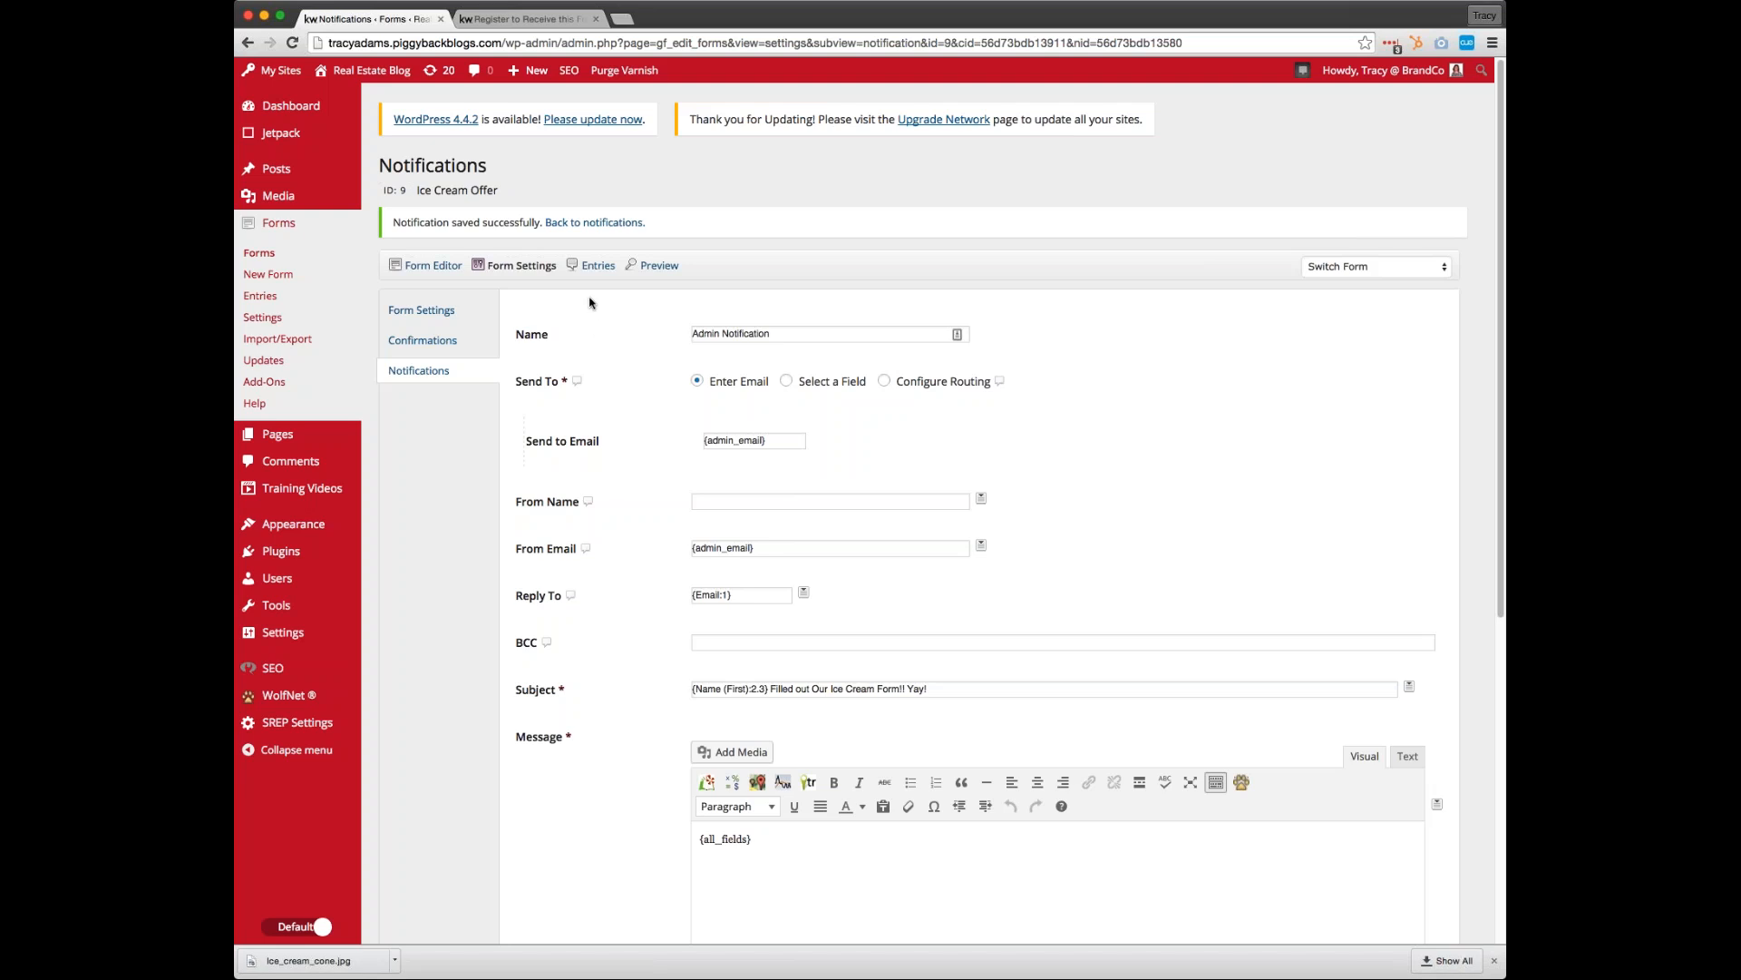
# Reload the live ice cream registration page and enter the registrant's email address in its form
pyautogui.click(509, 20)
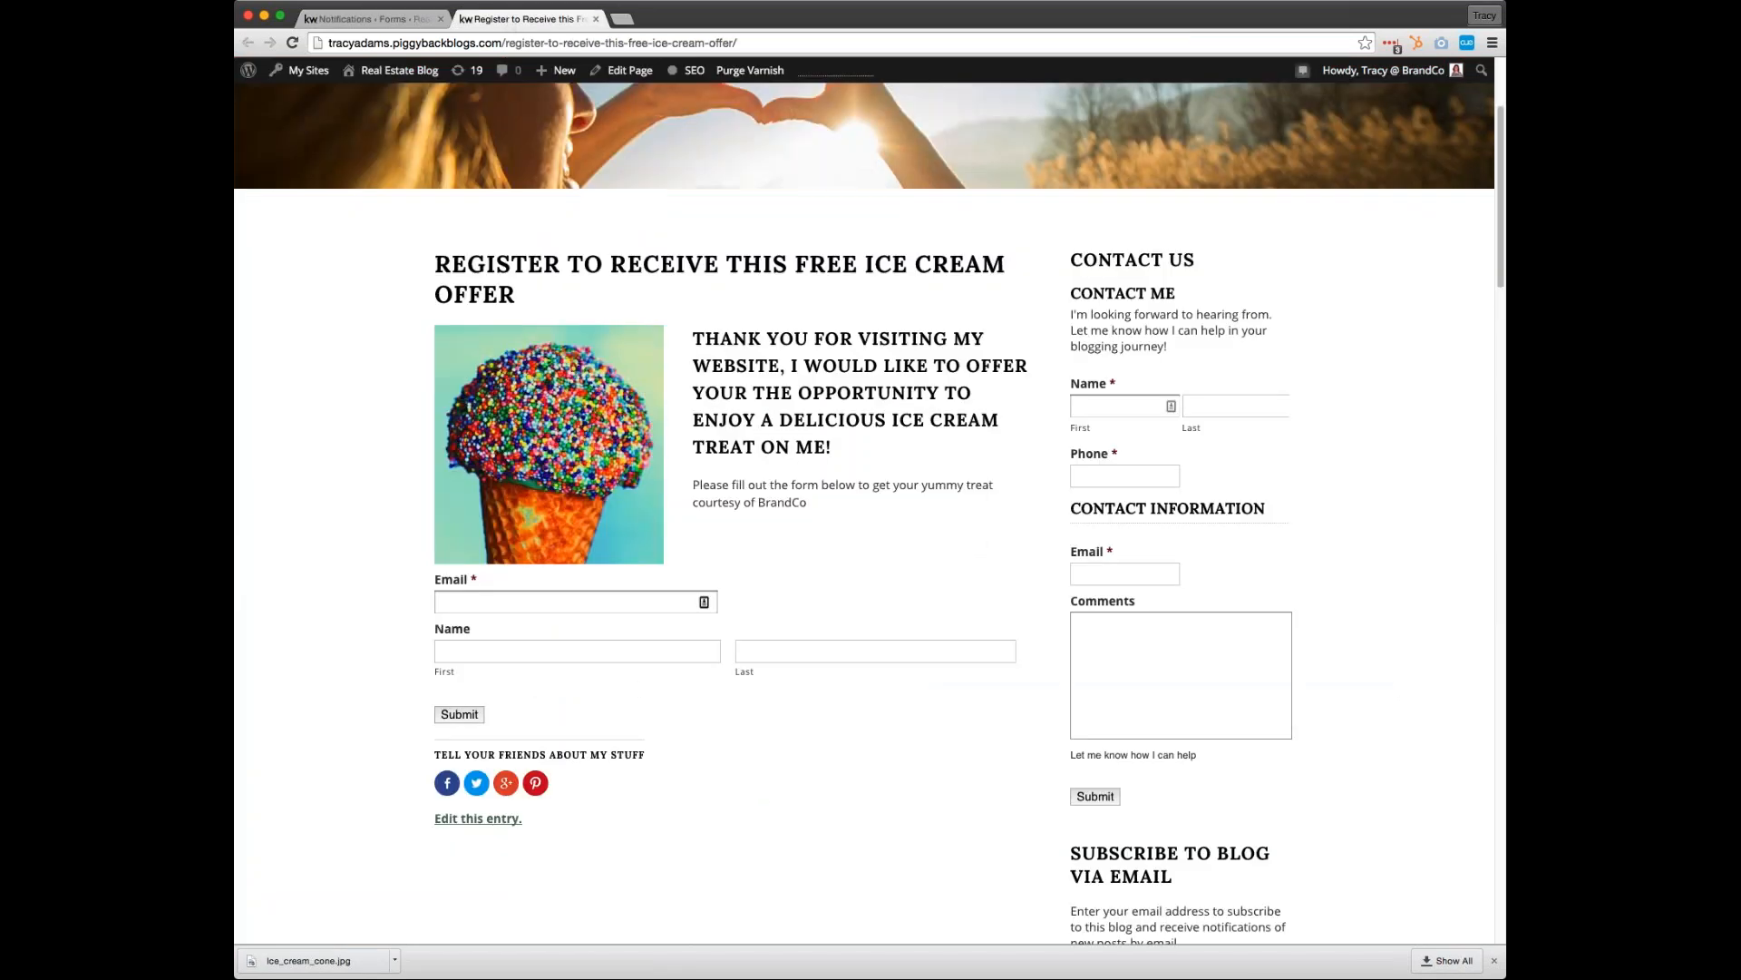
pyautogui.click(553, 602)
pyautogui.write('T')
pyautogui.click(292, 43)
pyautogui.click(550, 602)
# Enter the registrant's first and last name in the registration form and submit it
pyautogui.press('Tab')
pyautogui.click(558, 649)
pyautogui.press('Tab')
pyautogui.click(470, 716)
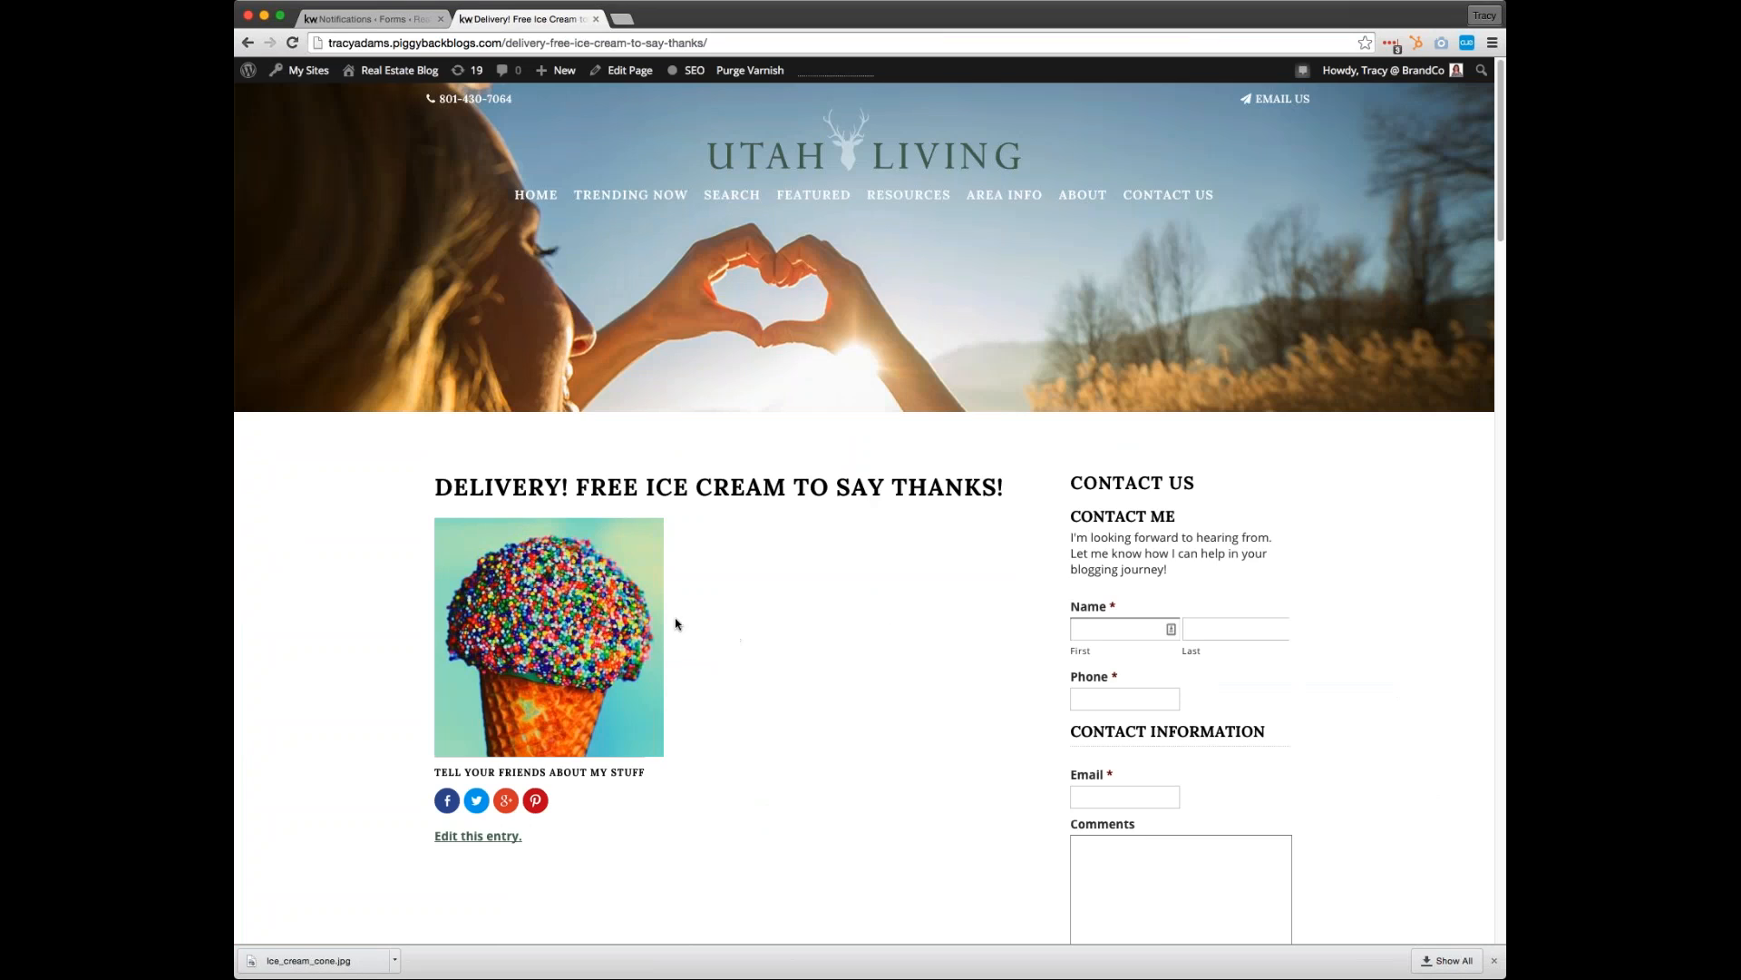
# Check the delivery page, switch to Gmail, and examine the subject and contents of the form notification email
pyautogui.scroll(-3, 778, 635)
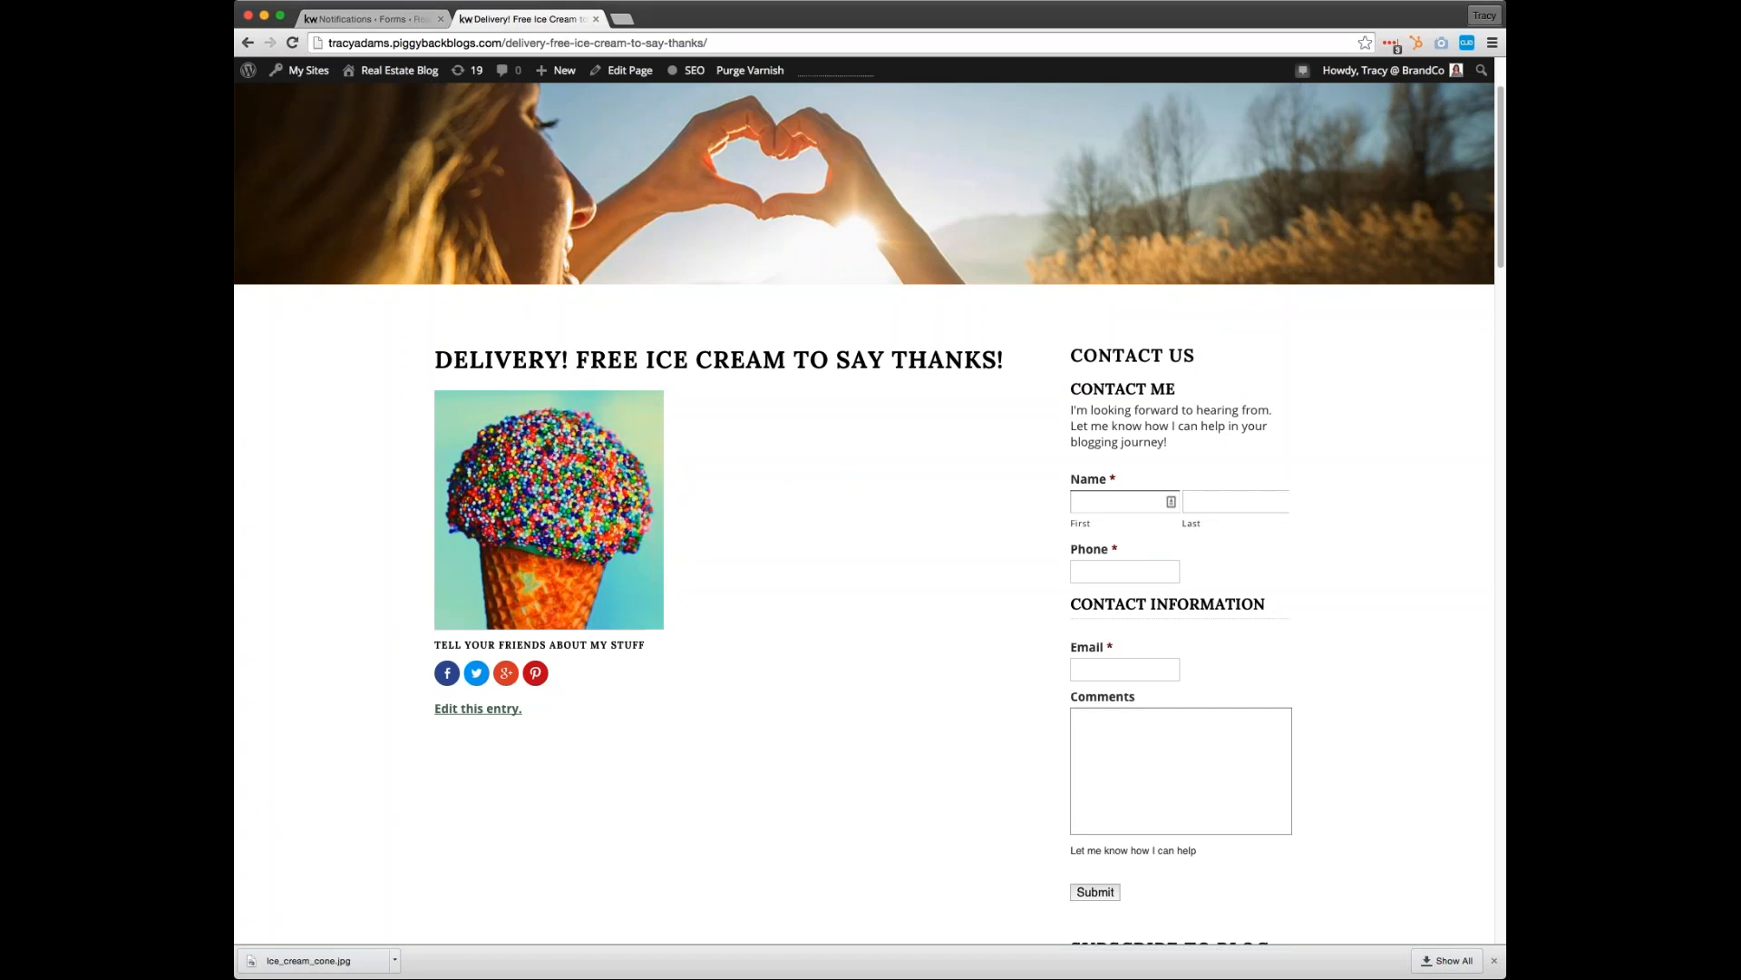
pyautogui.click(623, 19)
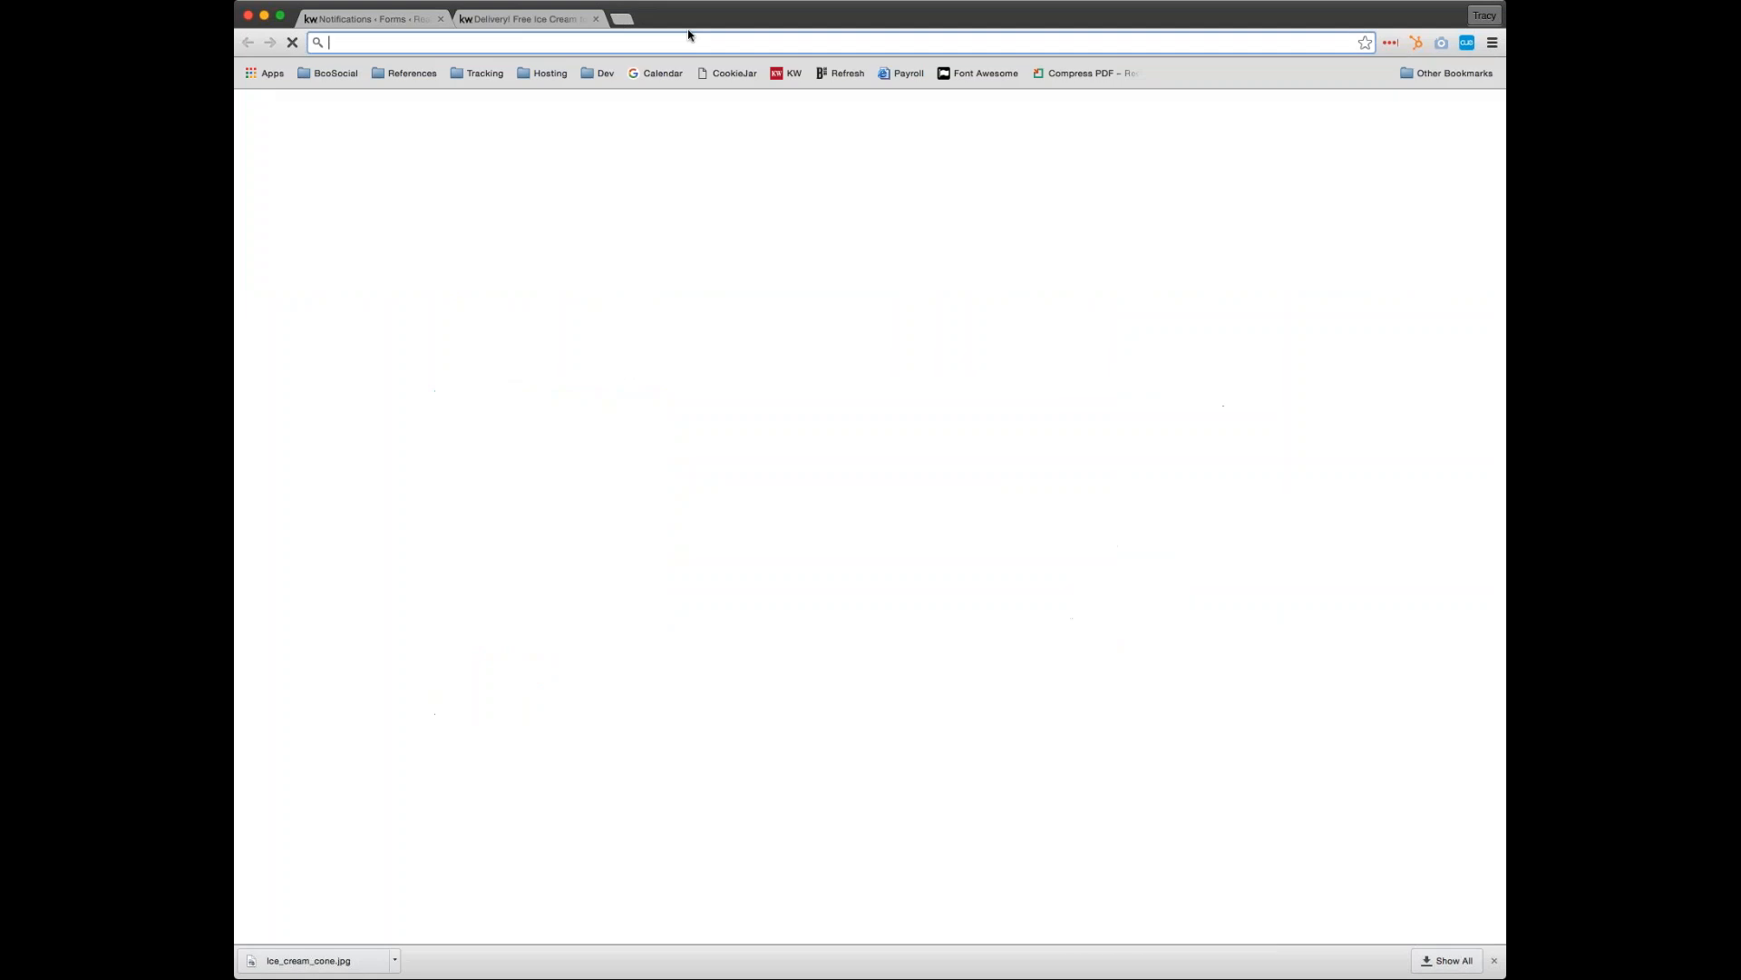
pyautogui.press('super+w')
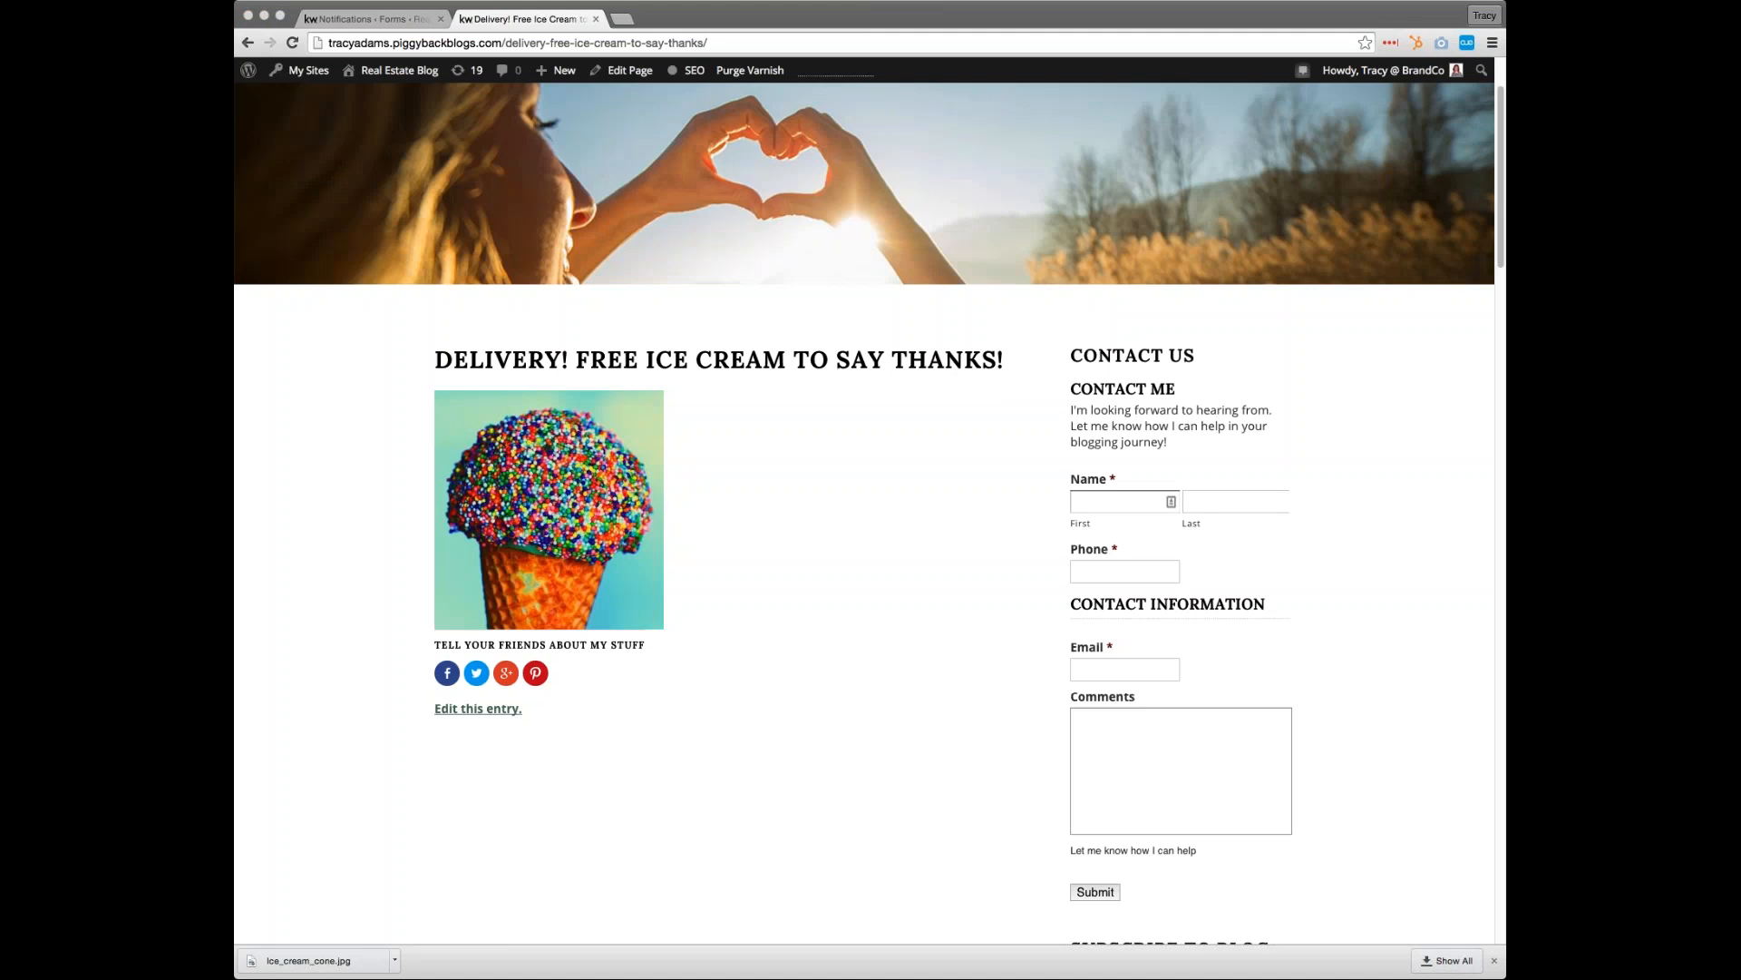
pyautogui.moveTo(1452, 233); pyautogui.dragTo(897, 22)
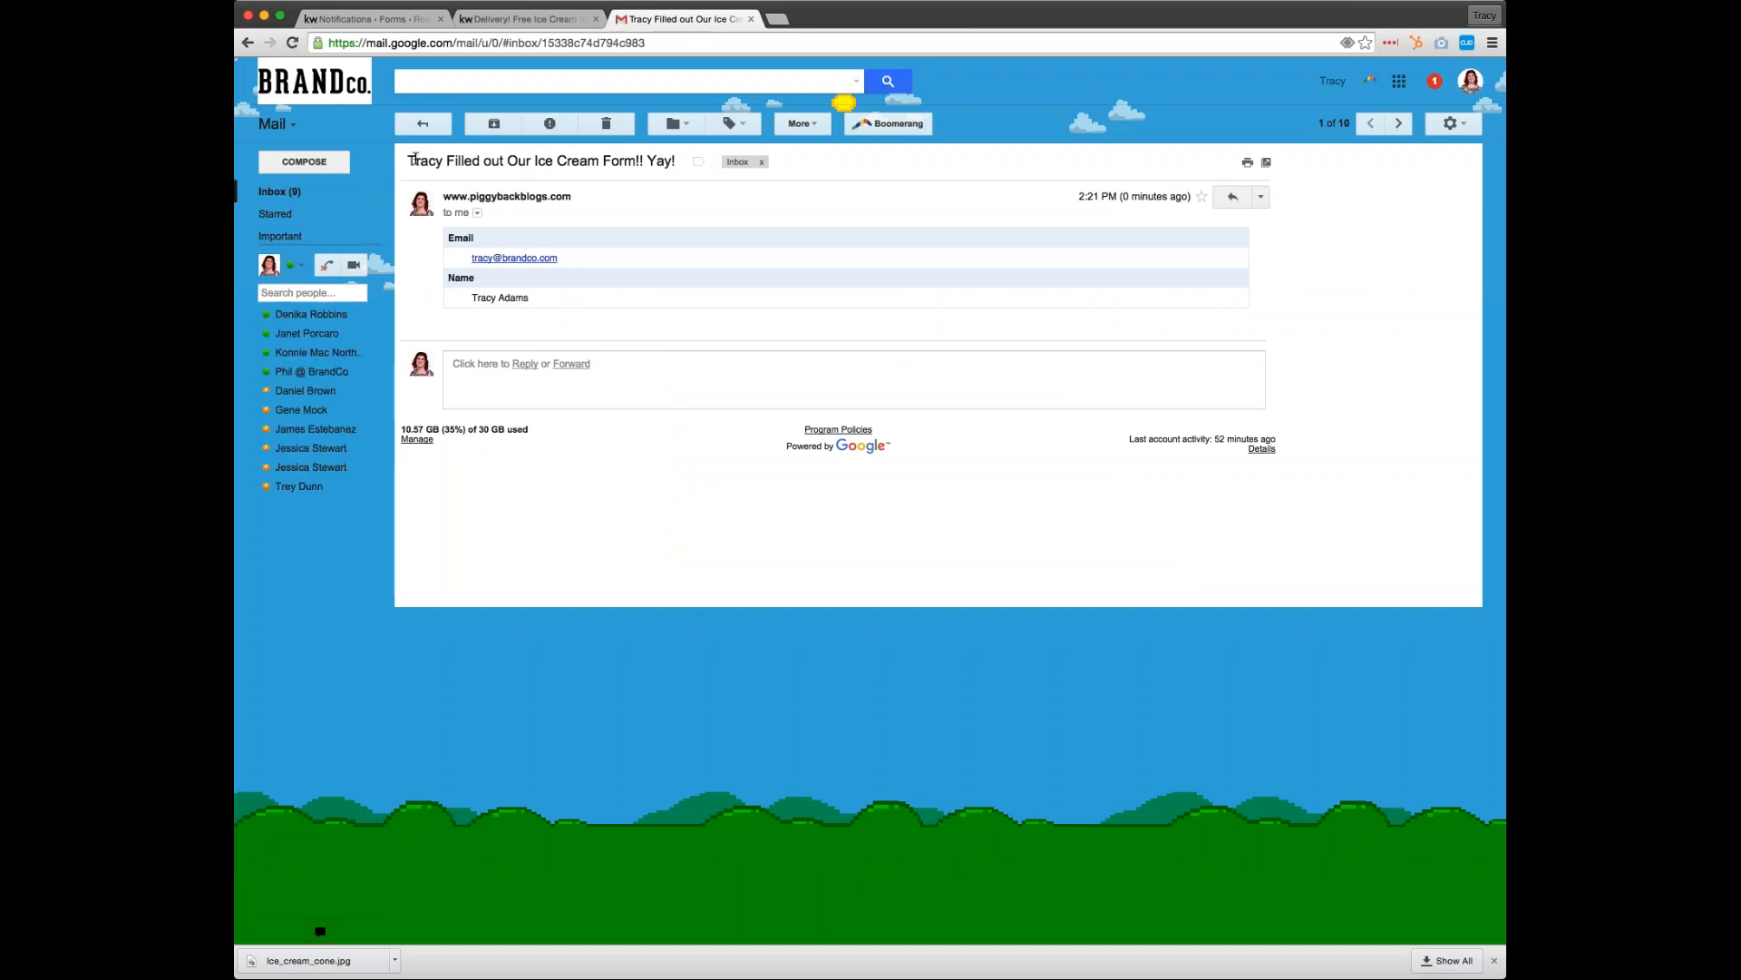
pyautogui.moveTo(409, 161); pyautogui.dragTo(677, 163)
pyautogui.click(610, 237)
pyautogui.press('super+r')
pyautogui.click(1493, 961)
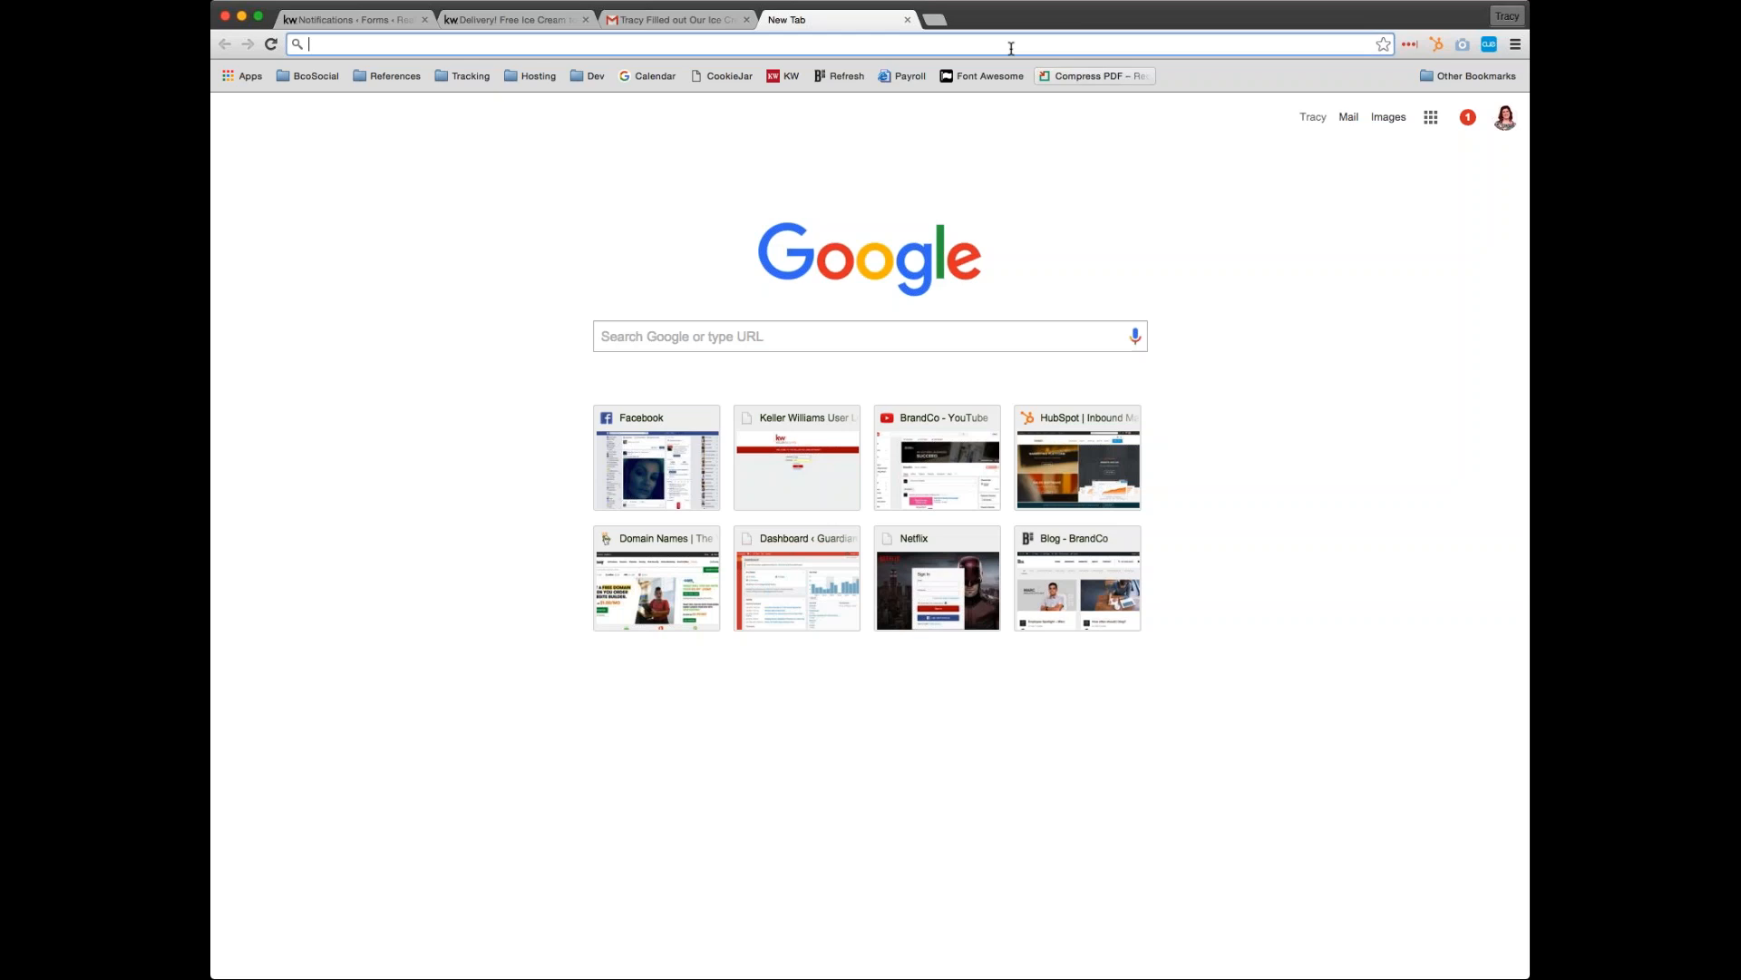
# Search Google for "ice cream coupons" and show the image results
pyautogui.write('ice cream coupon')
pyautogui.press('Return')
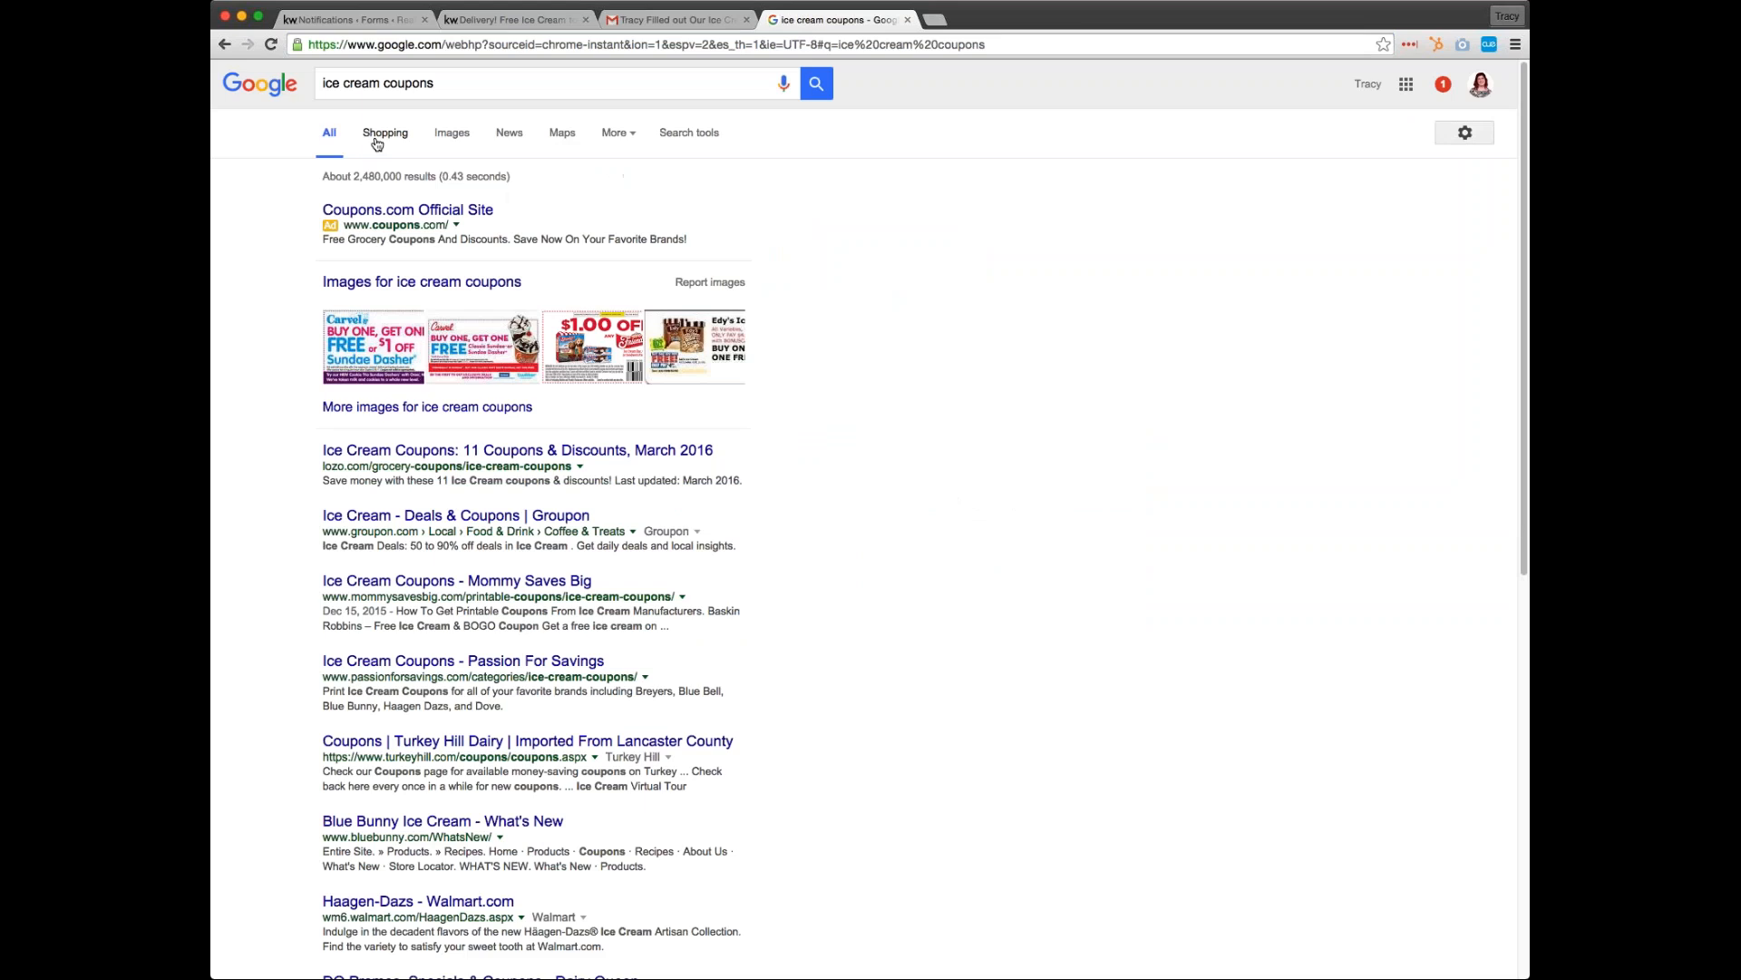
pyautogui.click(453, 134)
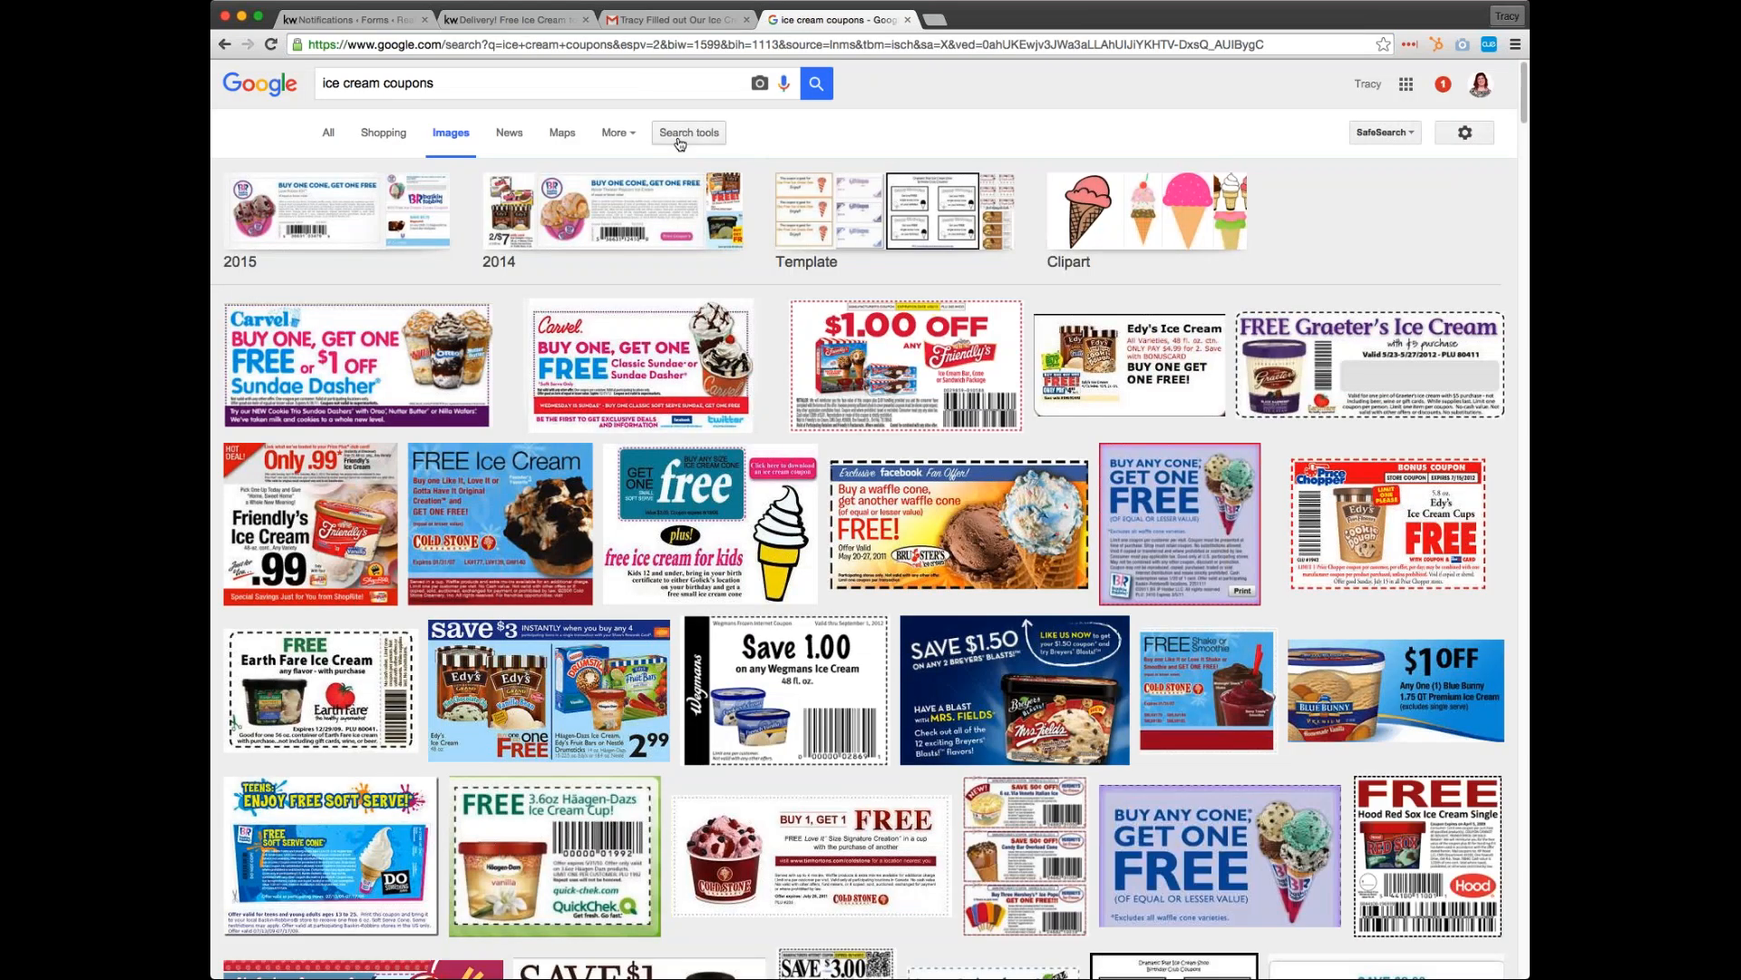
# Filter the ice cream coupon images to those labeled for reuse and browse the results
pyautogui.click(681, 138)
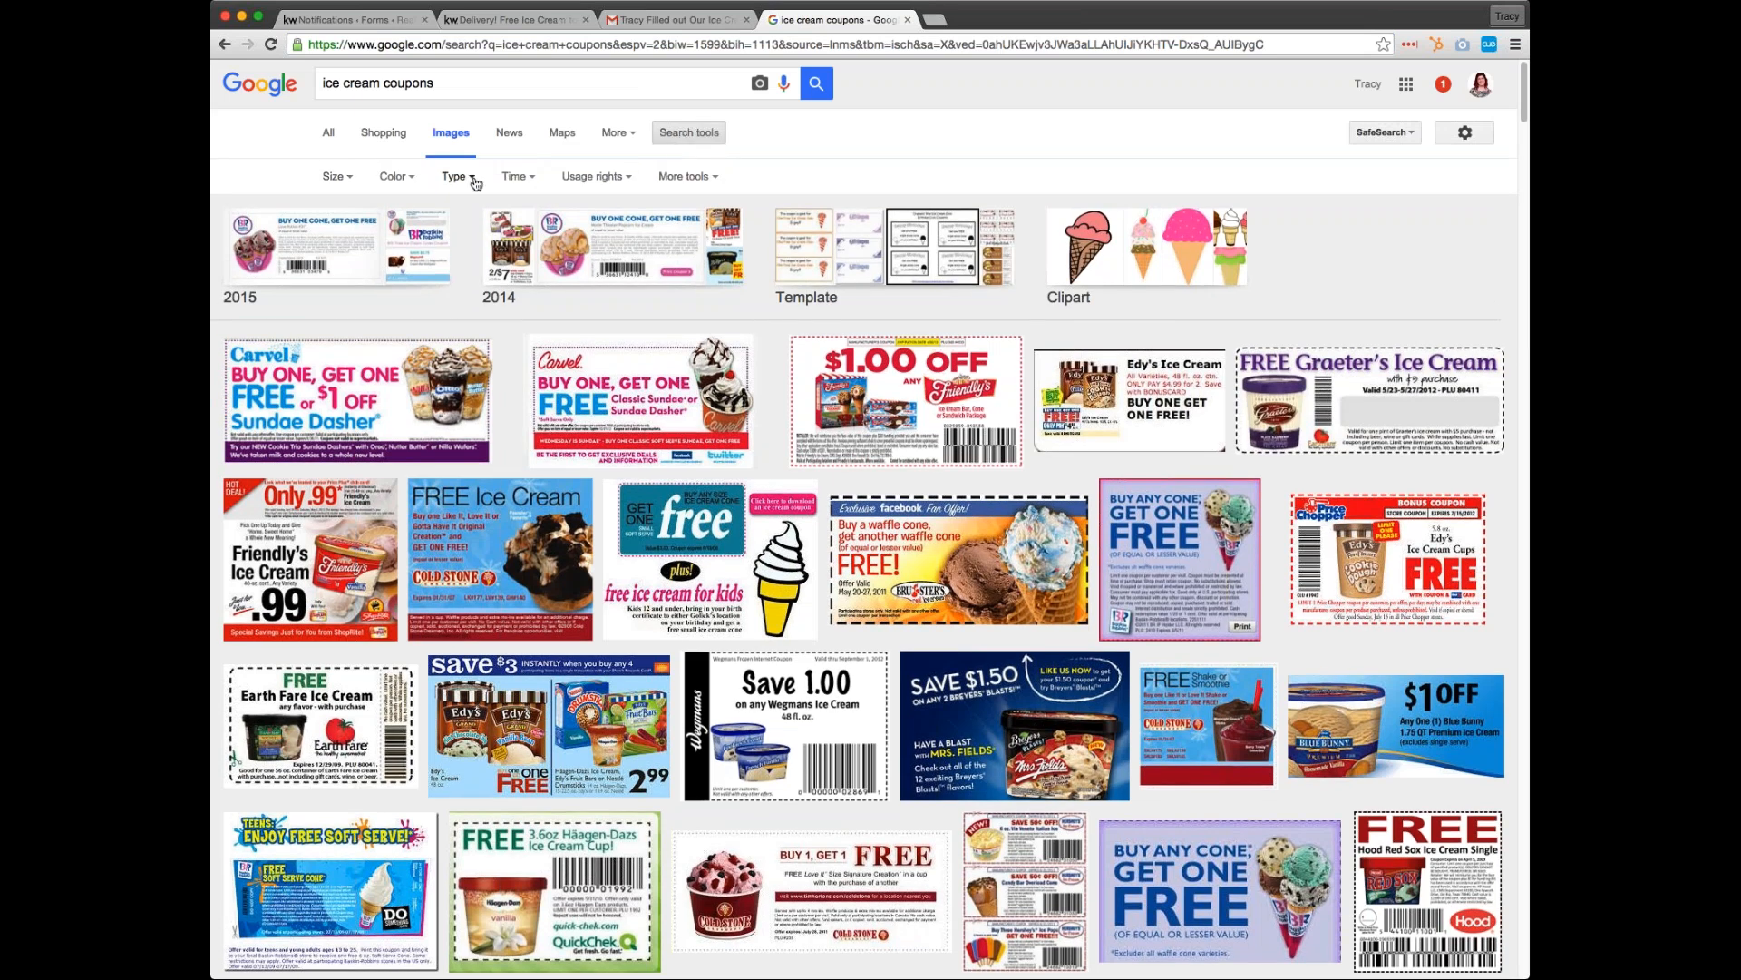
pyautogui.click(591, 177)
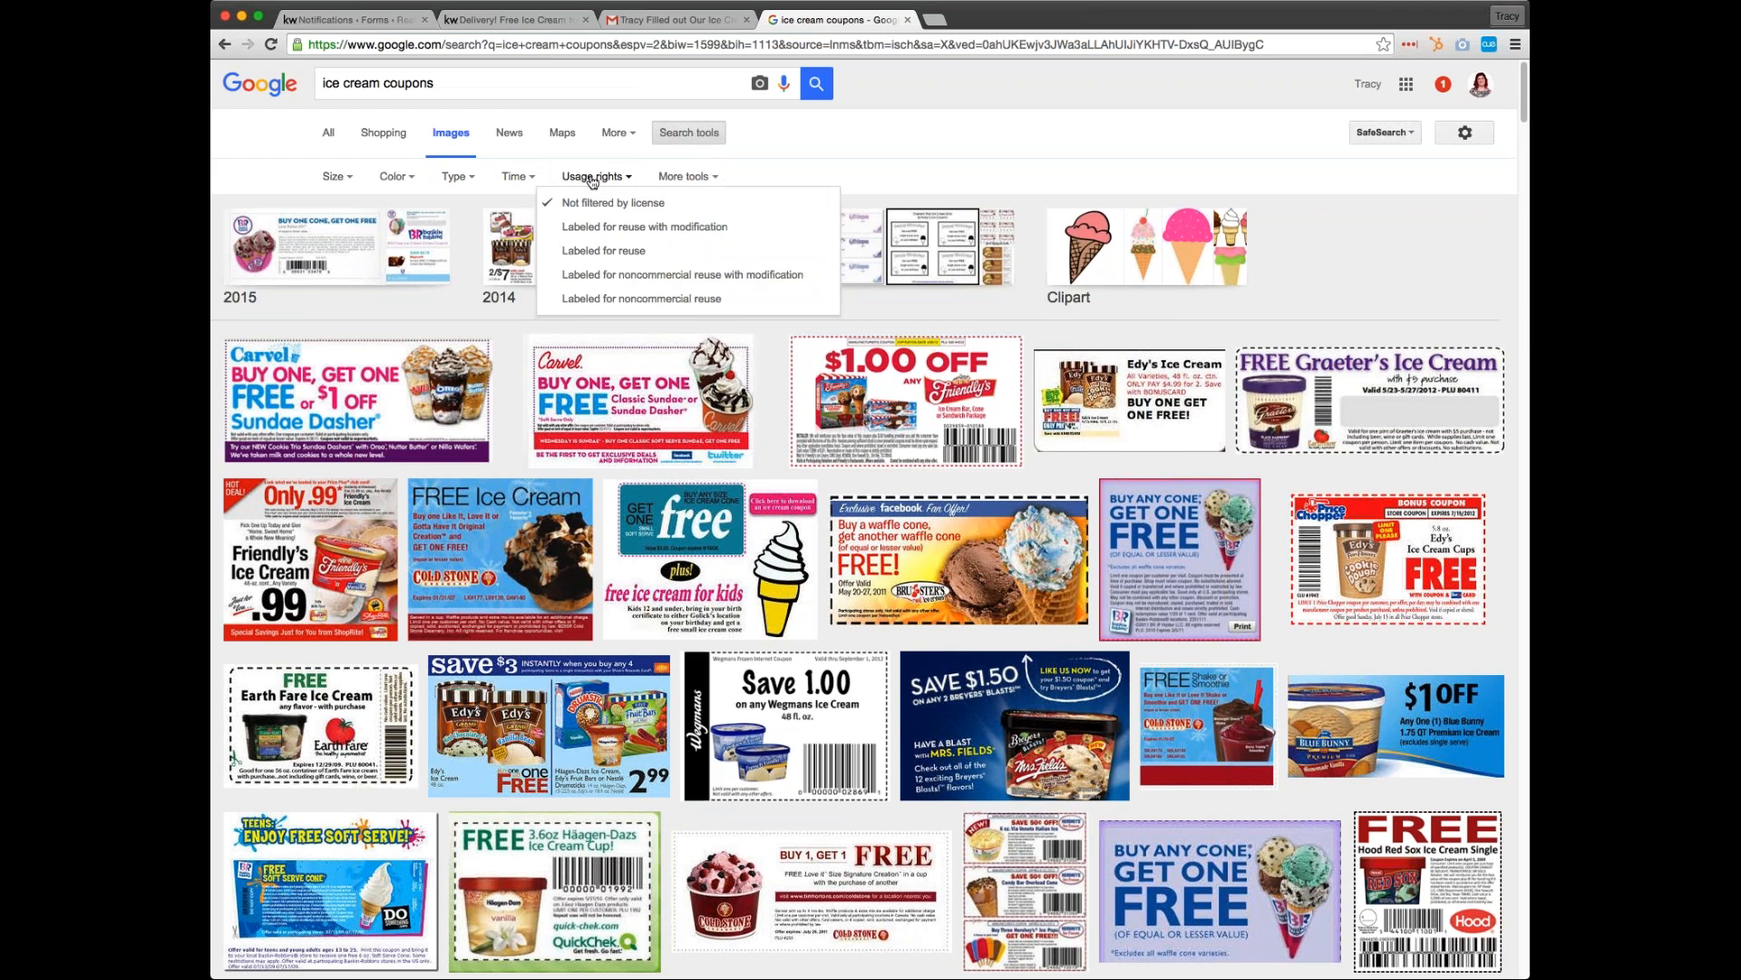
pyautogui.click(647, 253)
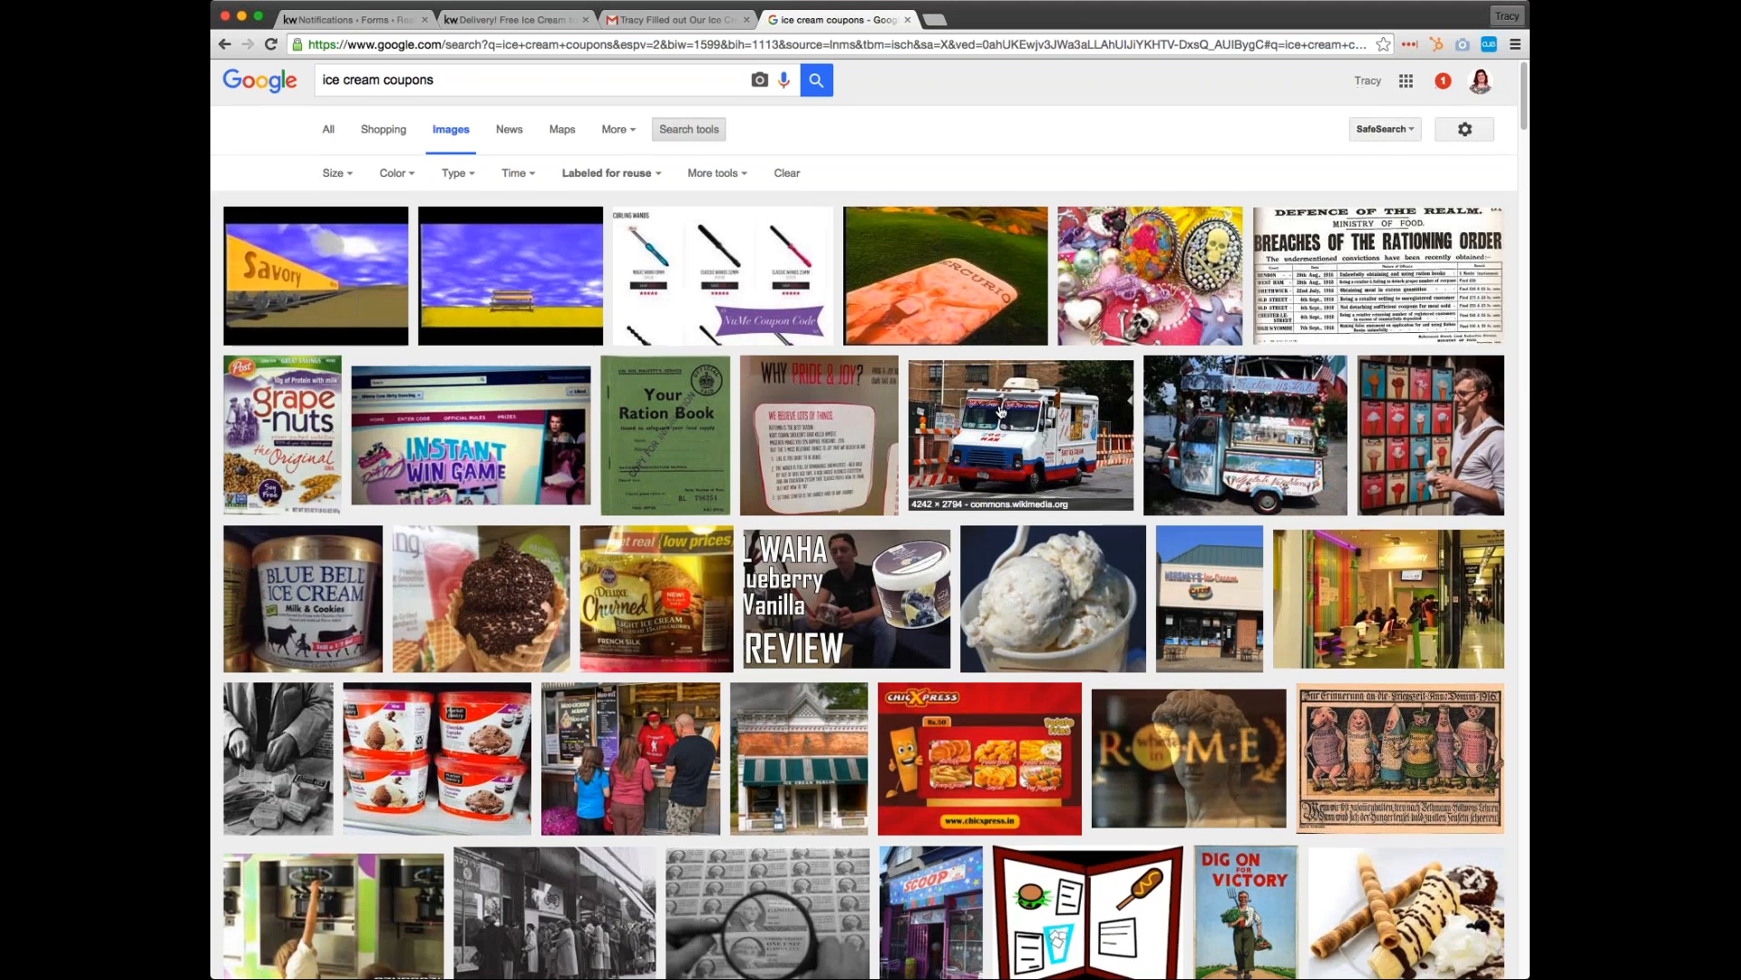
pyautogui.scroll(-7, 994, 427)
pyautogui.scroll(-7, 994, 427)
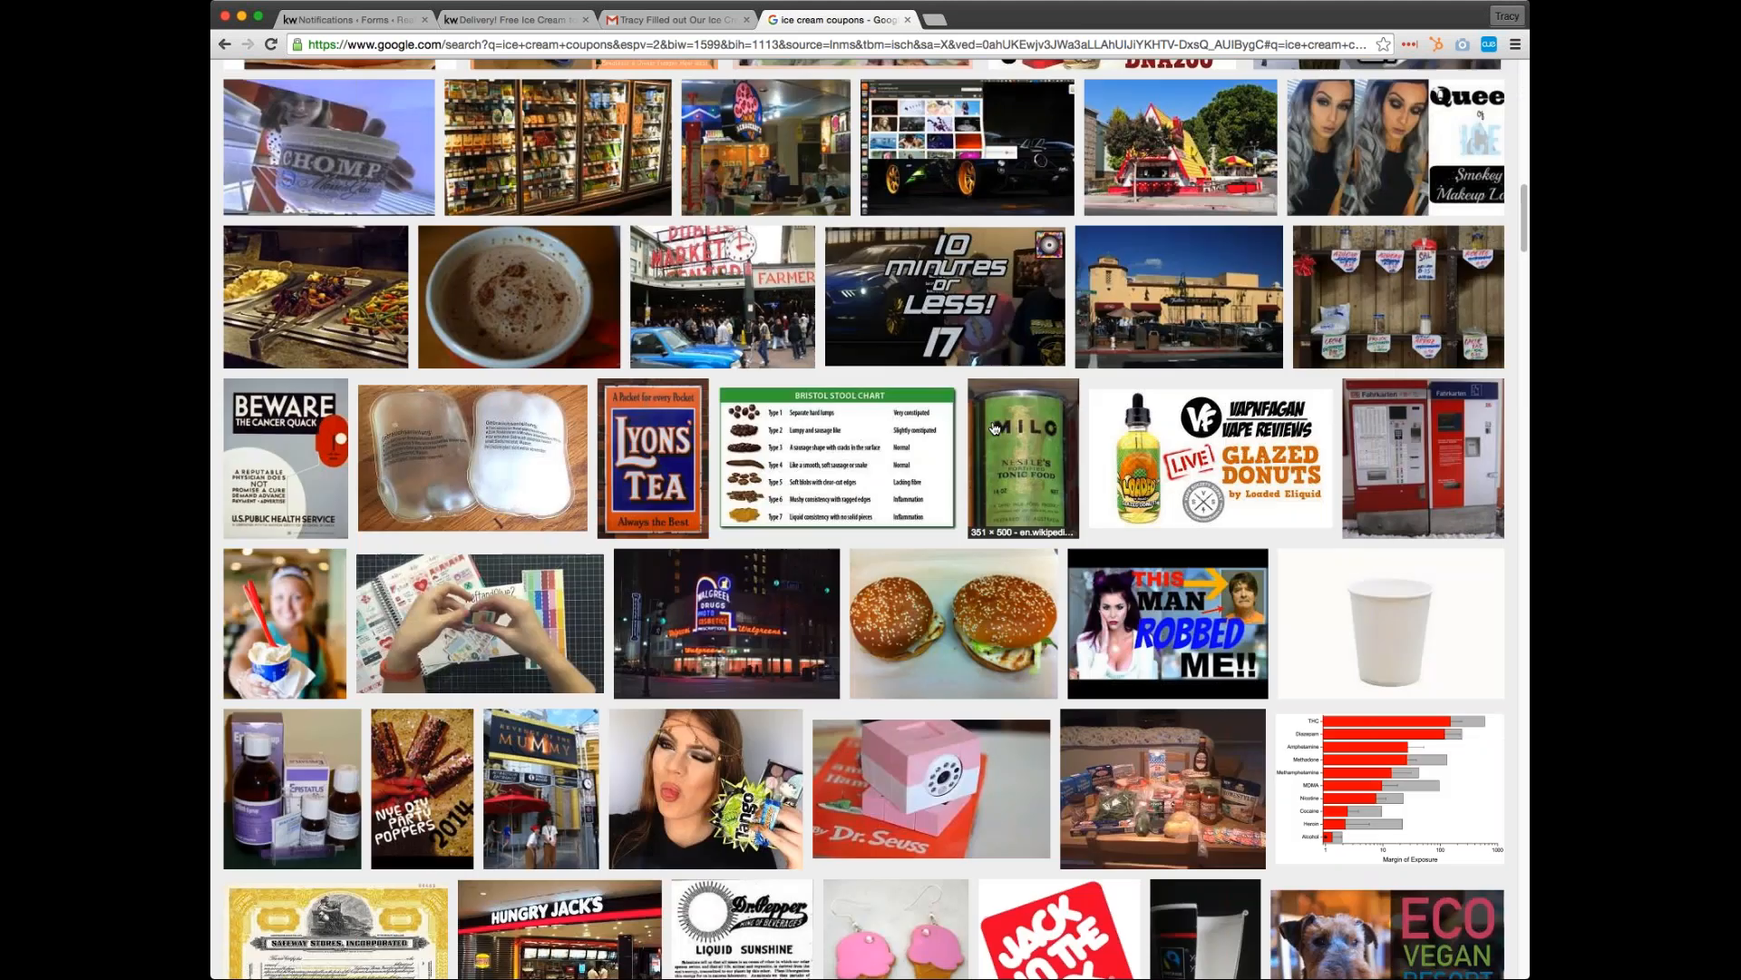
pyautogui.scroll(-8, 994, 427)
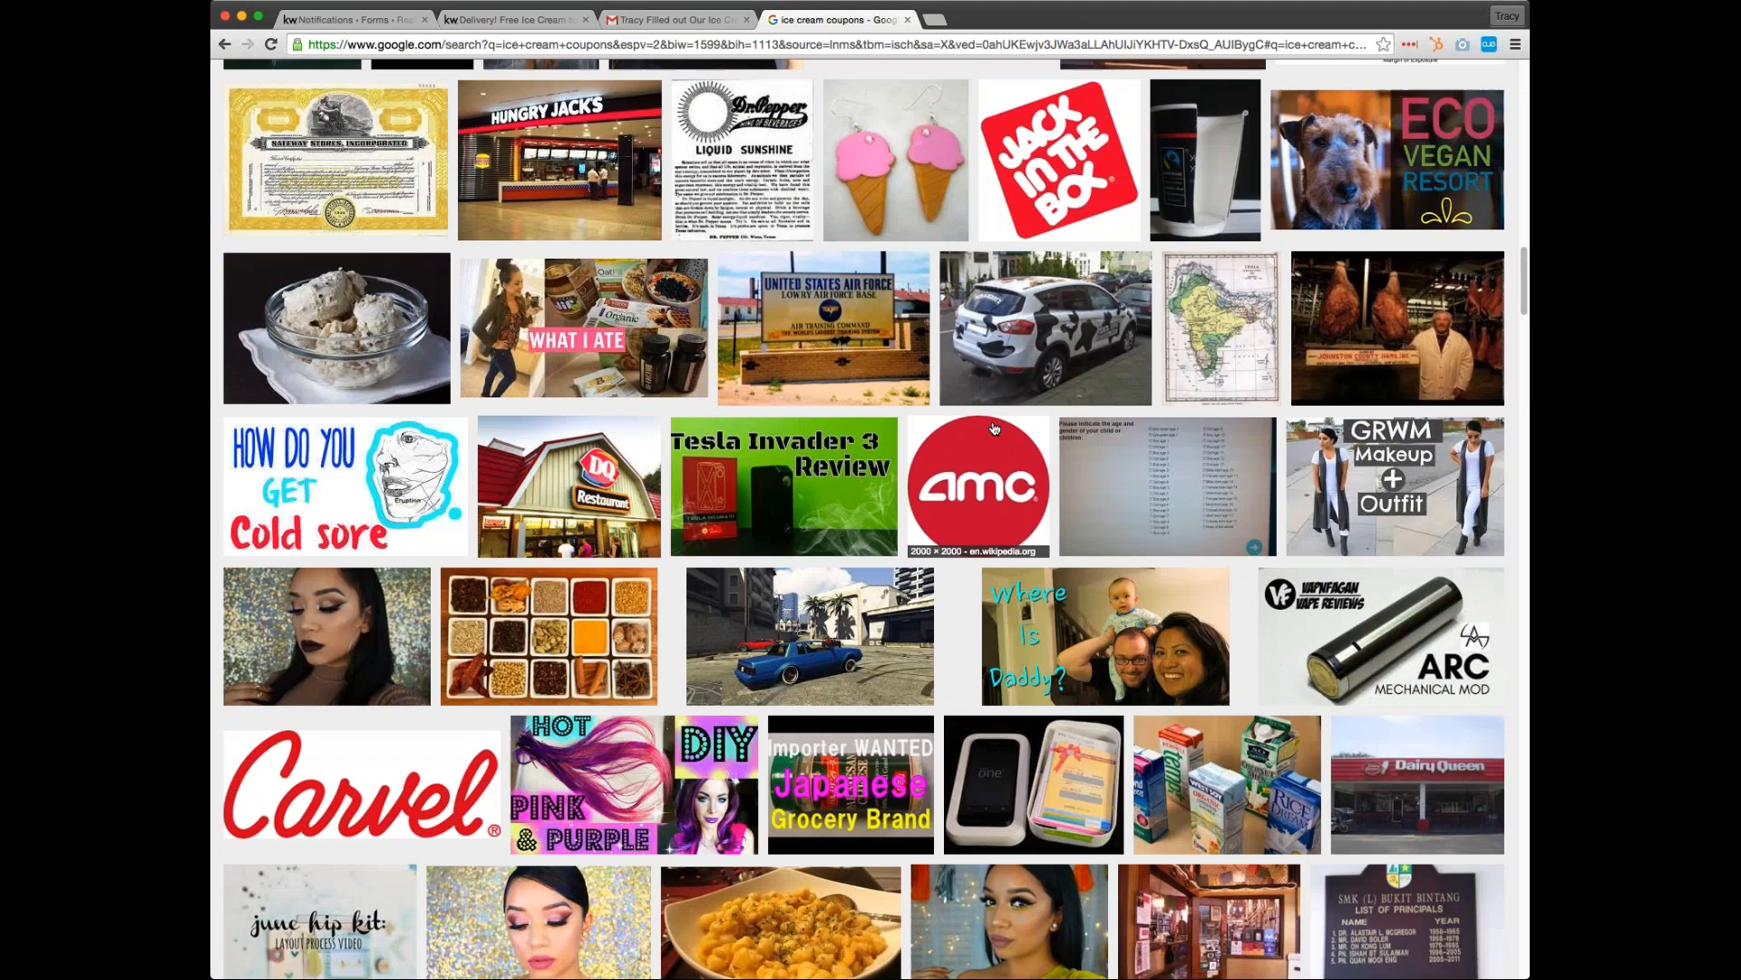
pyautogui.scroll(20, 994, 427)
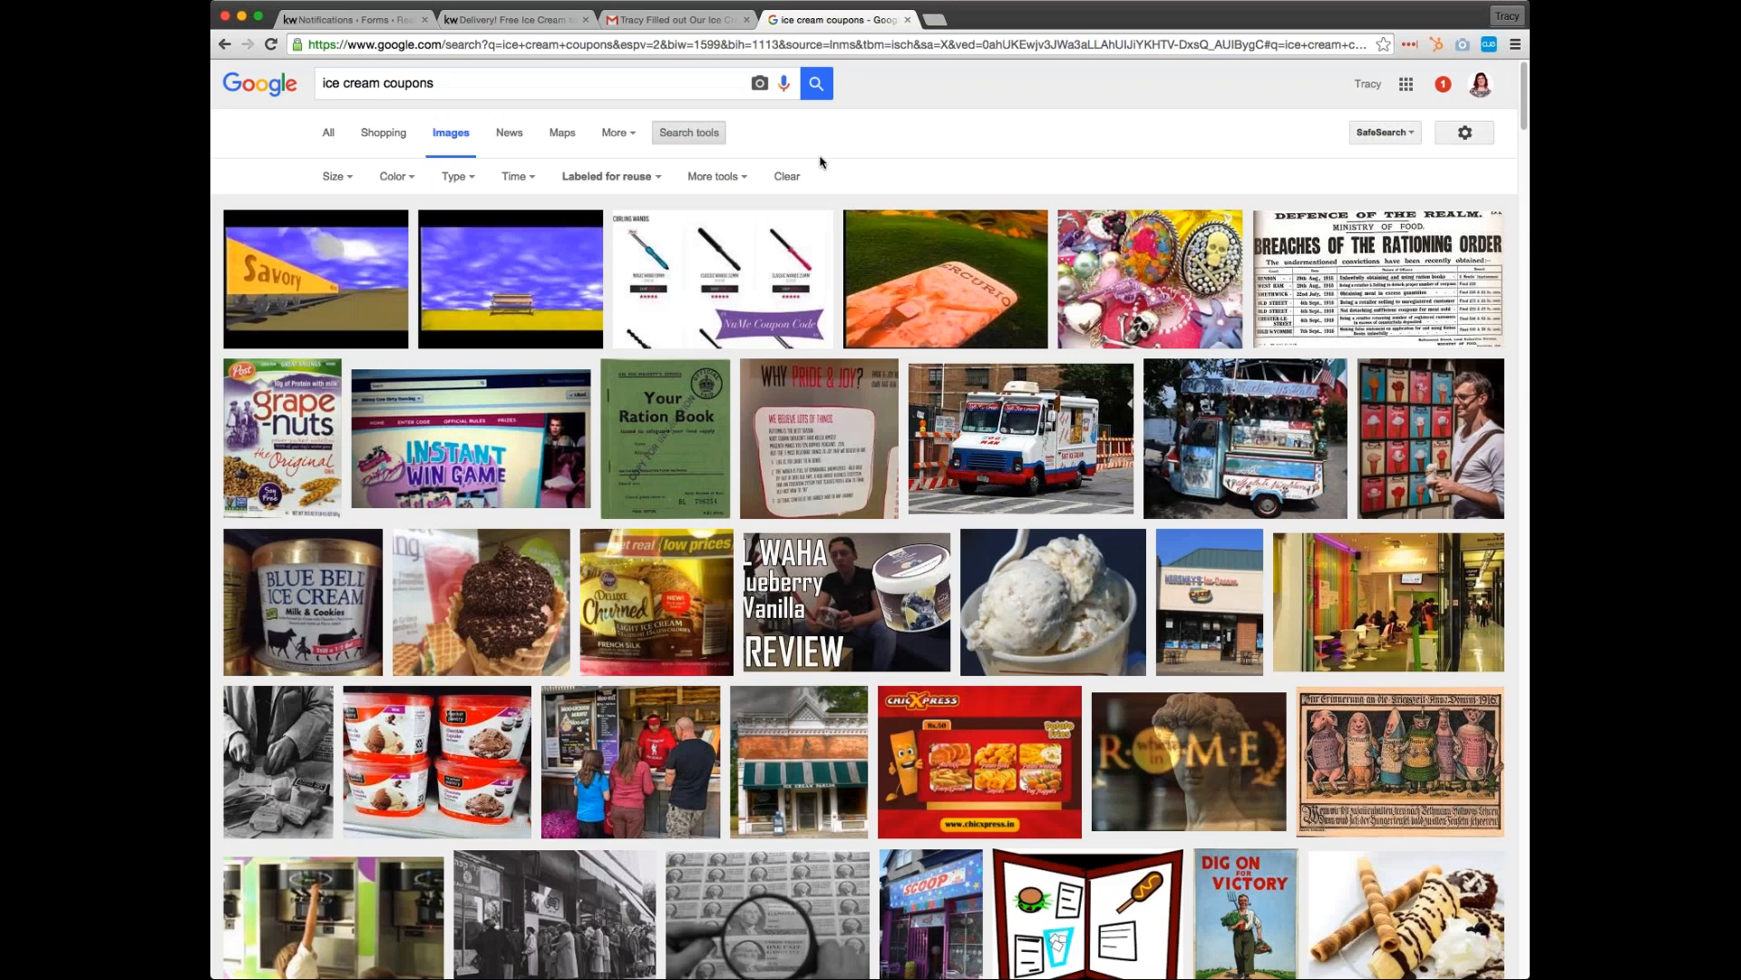
# Open the blog on brandco.com in a new tab and find the post "Can I use pictures from Google Images?"
pyautogui.press('super+t')
pyautogui.write('brandco.com')
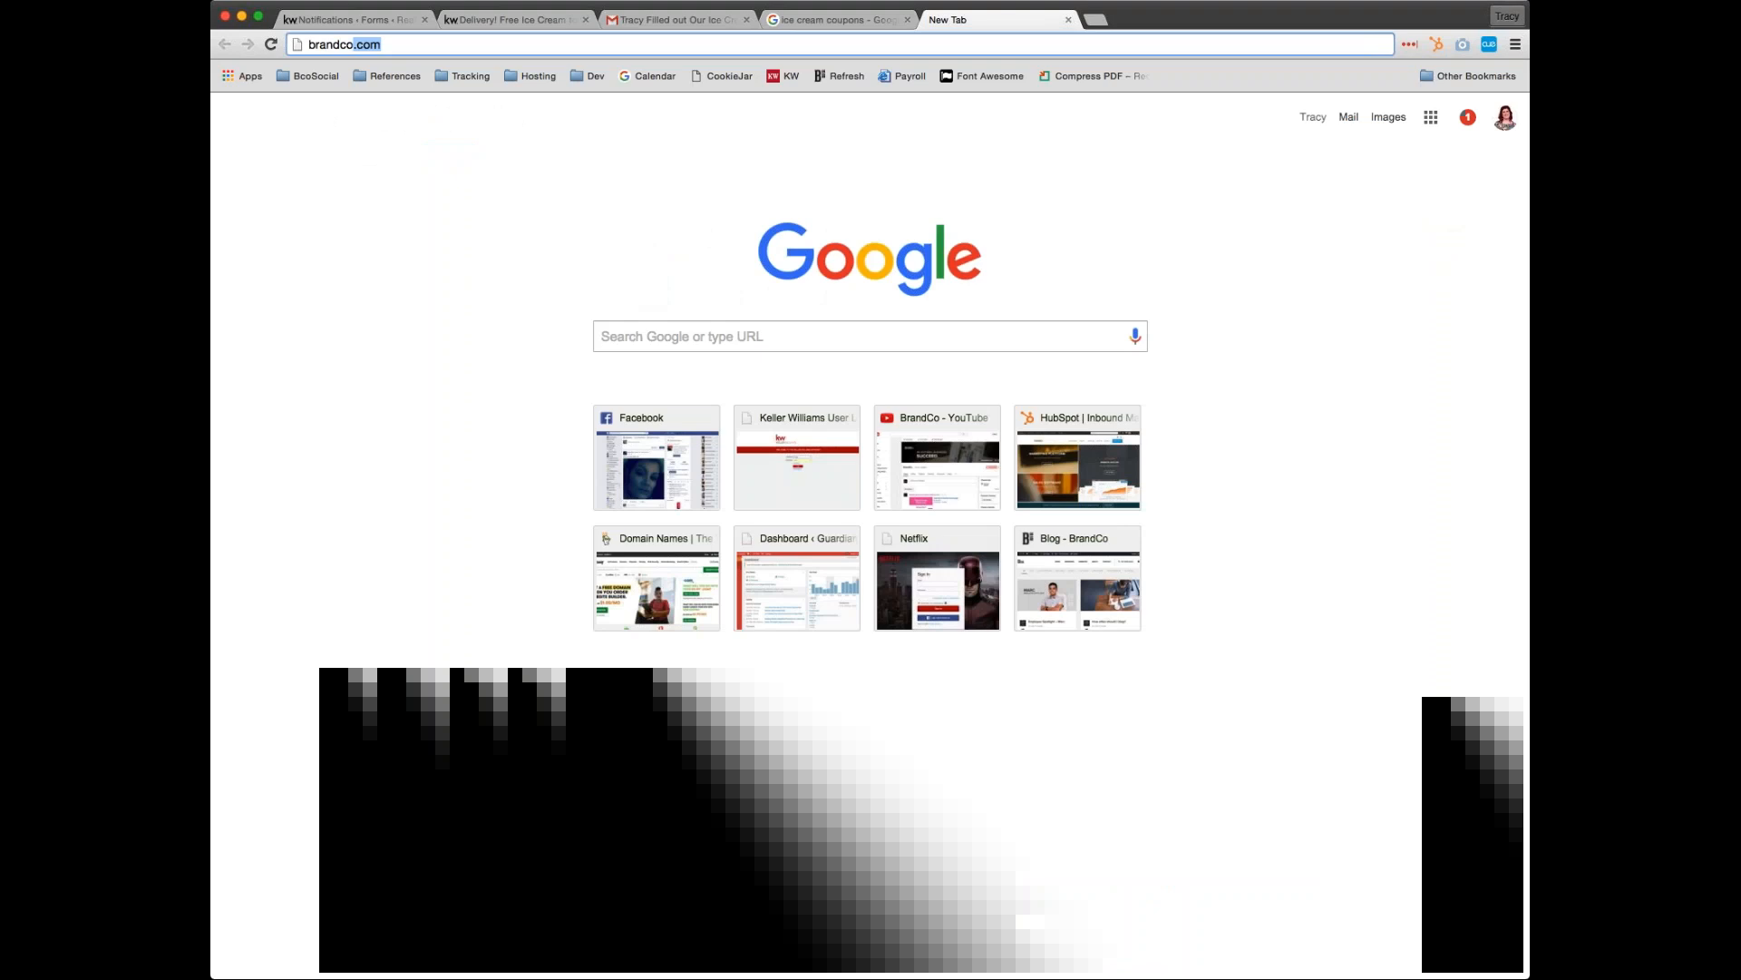
pyautogui.press('Return')
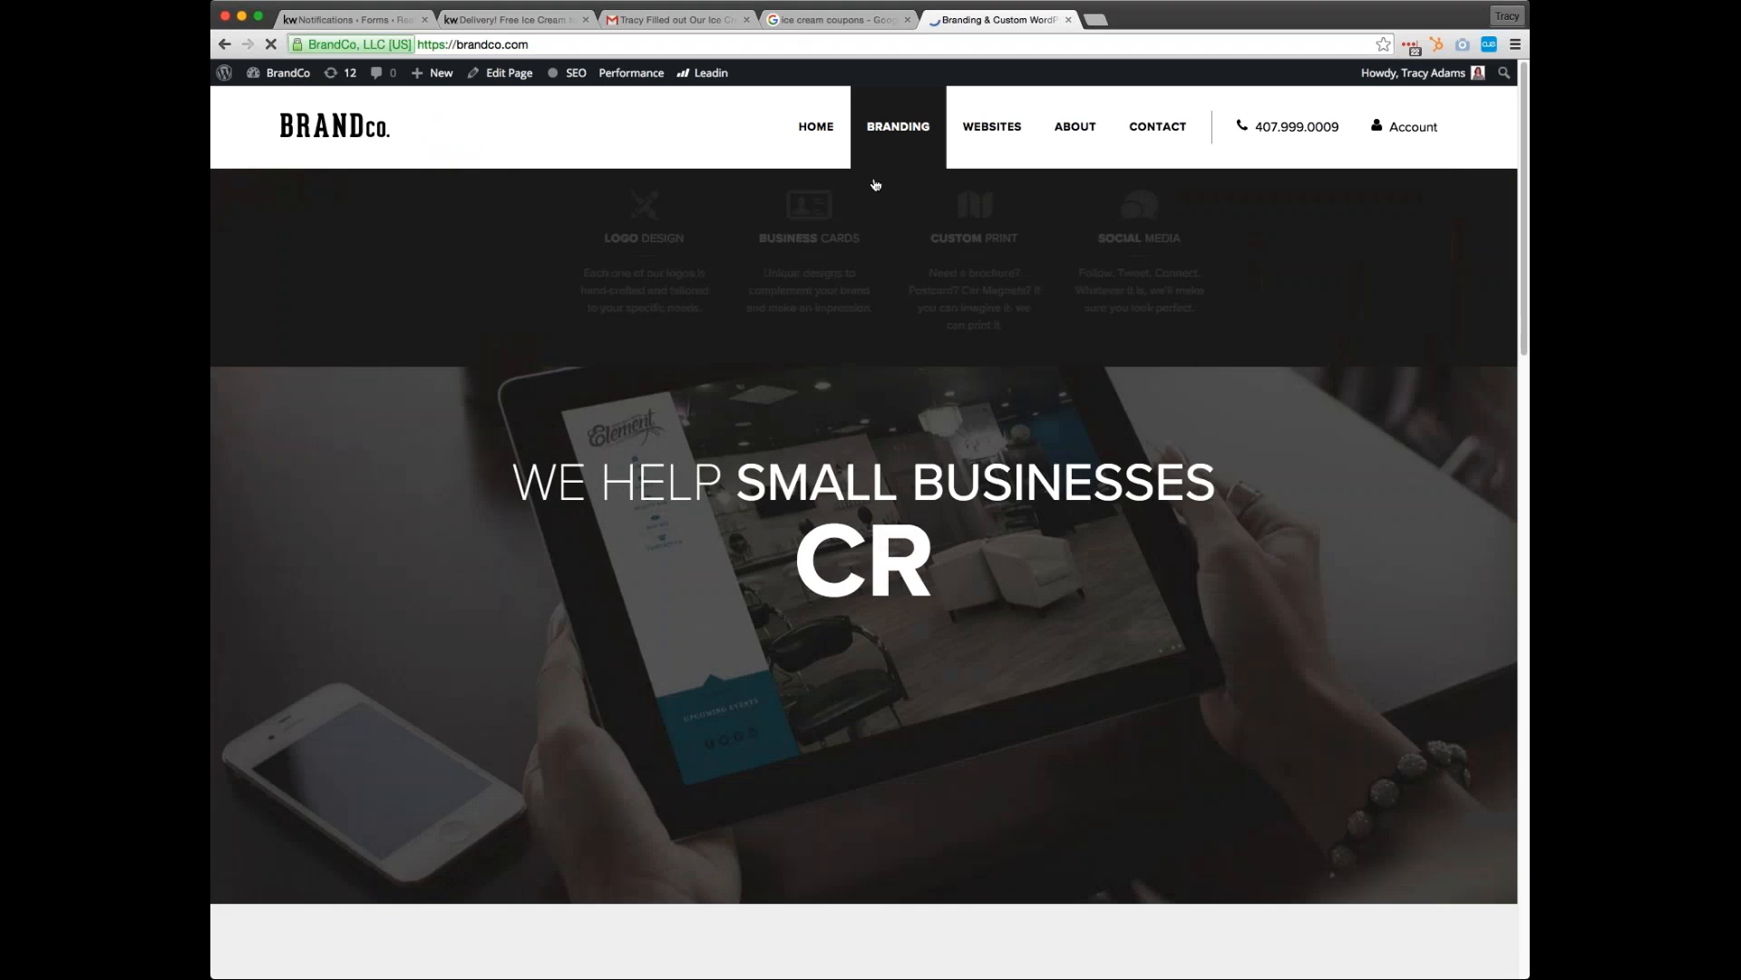
pyautogui.moveTo(1075, 132)
pyautogui.click(1274, 251)
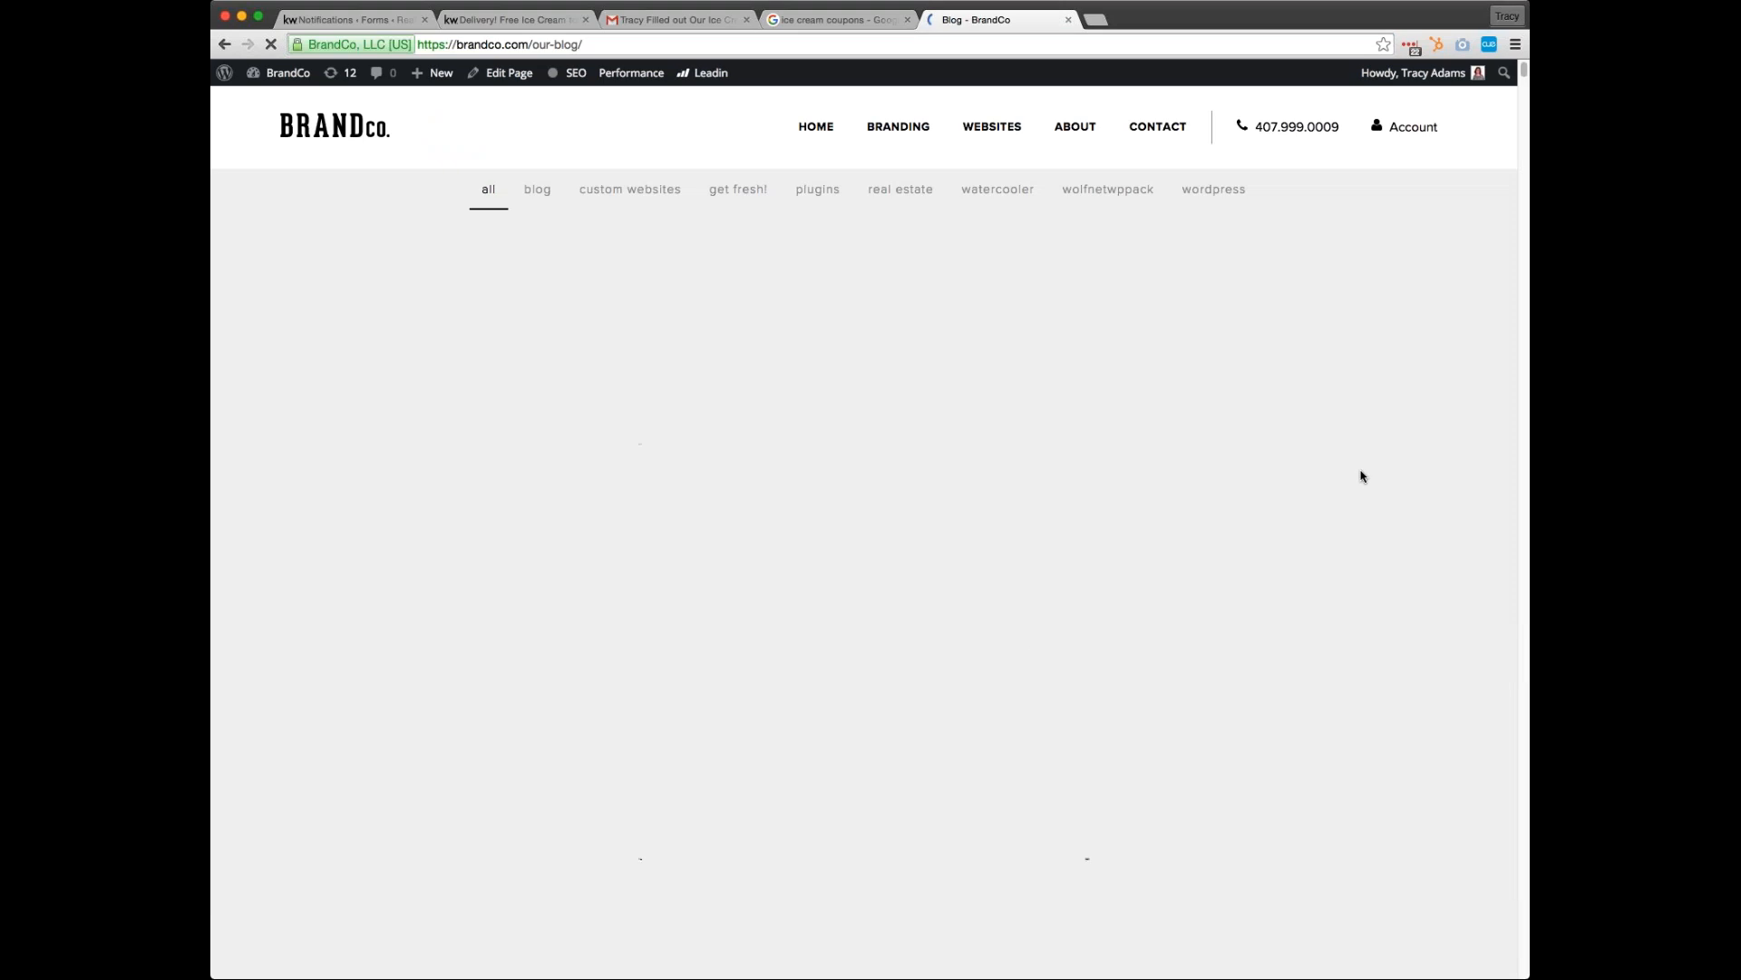
pyautogui.scroll(-5, 1394, 480)
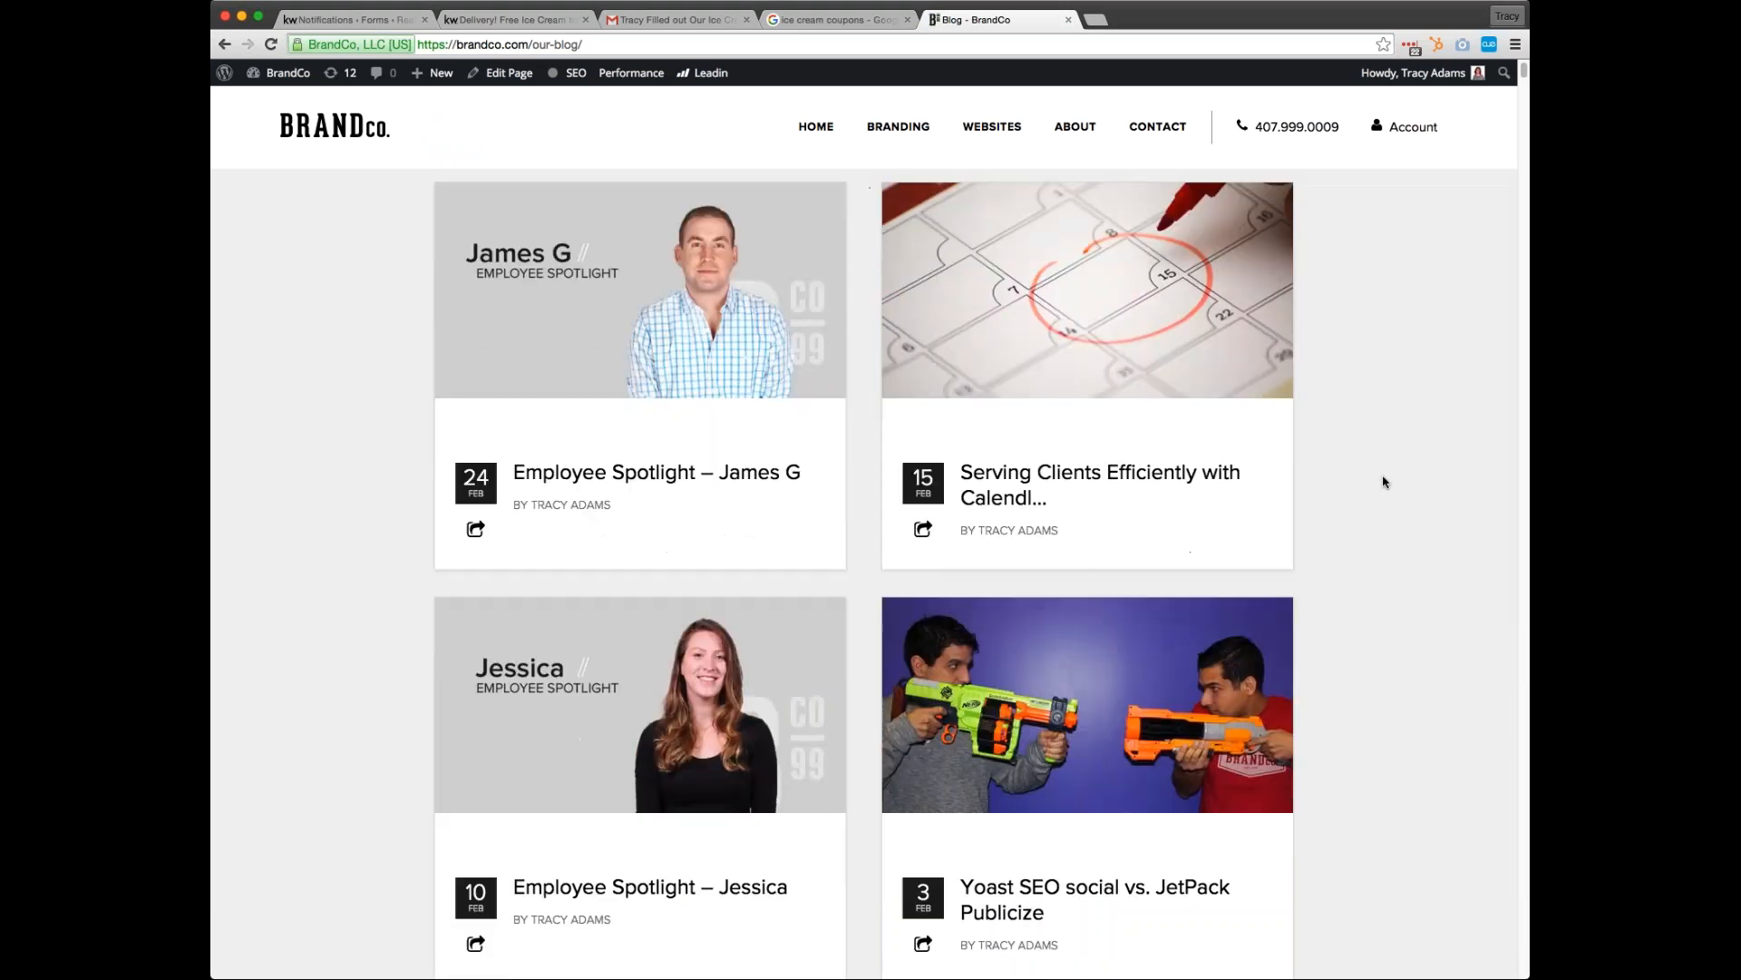
pyautogui.scroll(-2, 1385, 482)
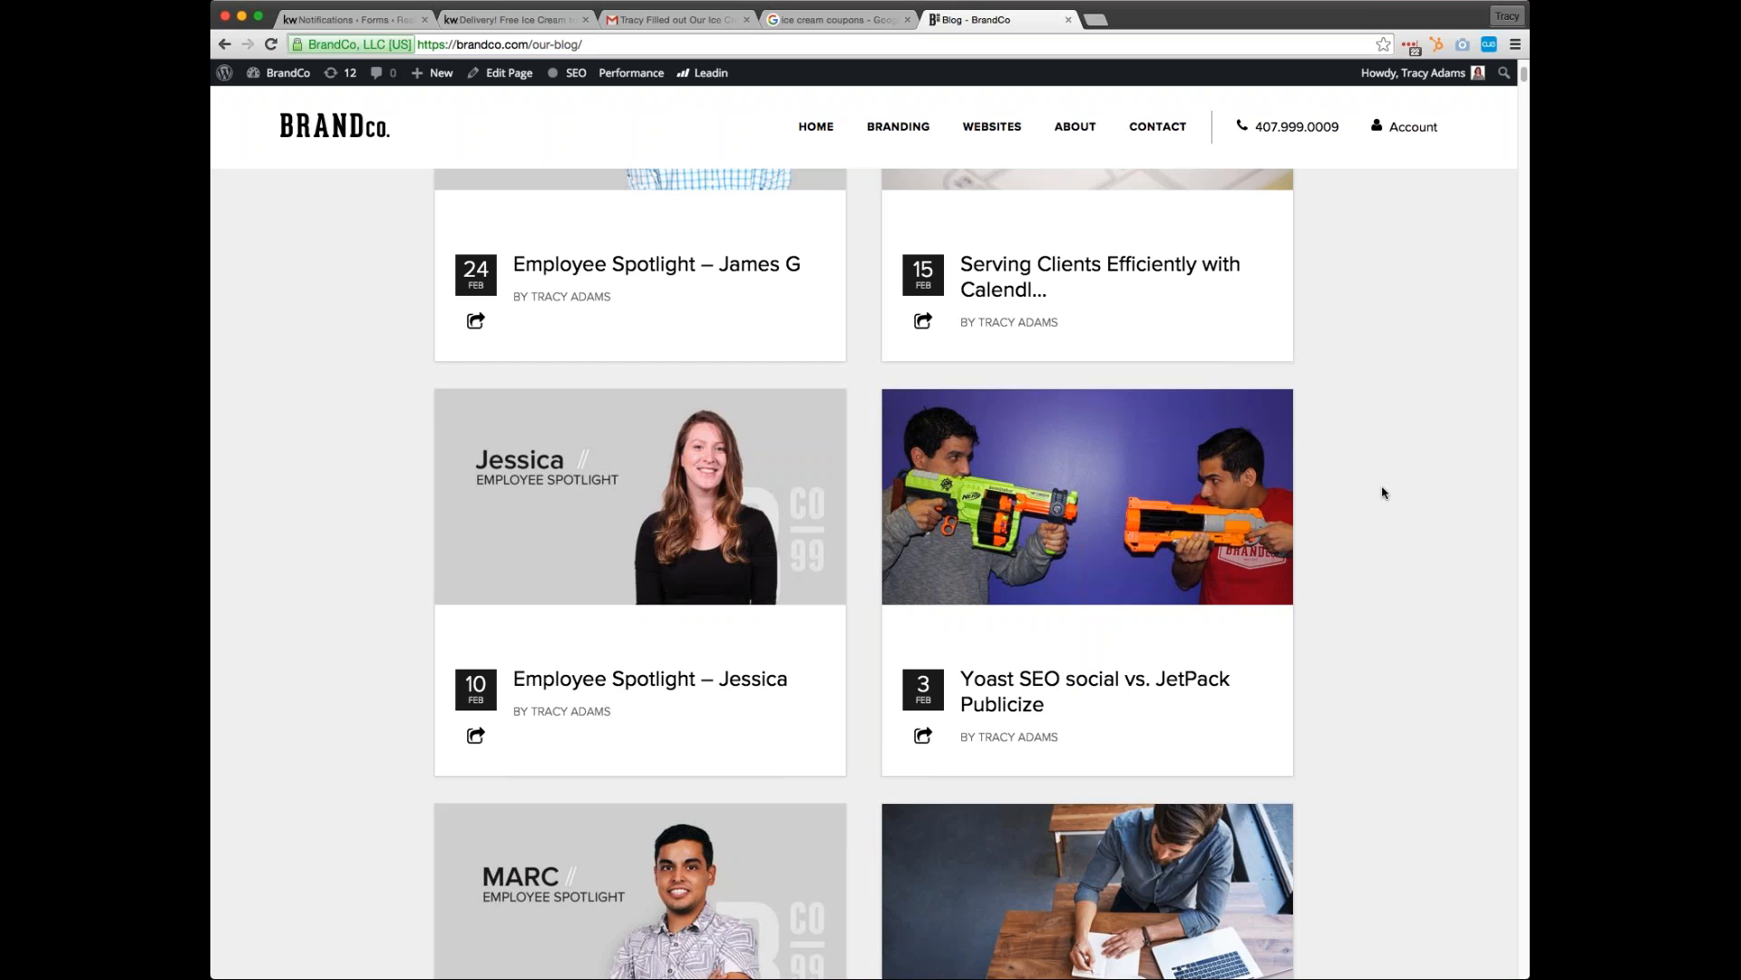
pyautogui.scroll(-10, 1384, 495)
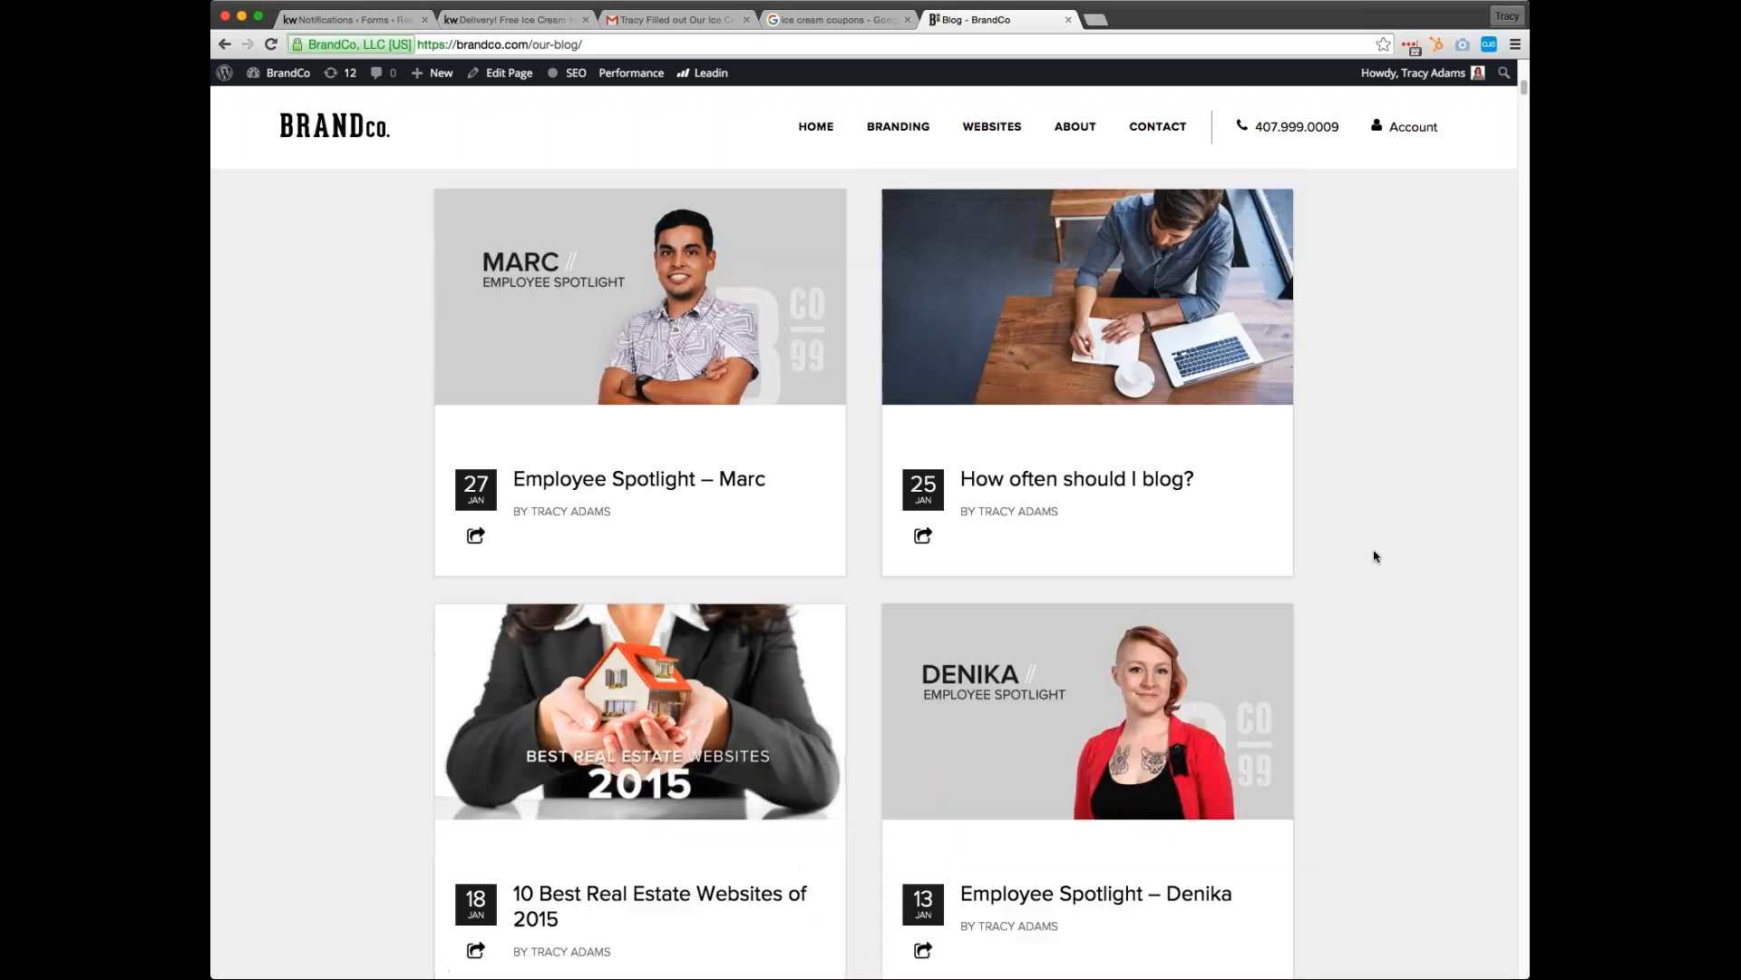
pyautogui.scroll(-10, 1376, 562)
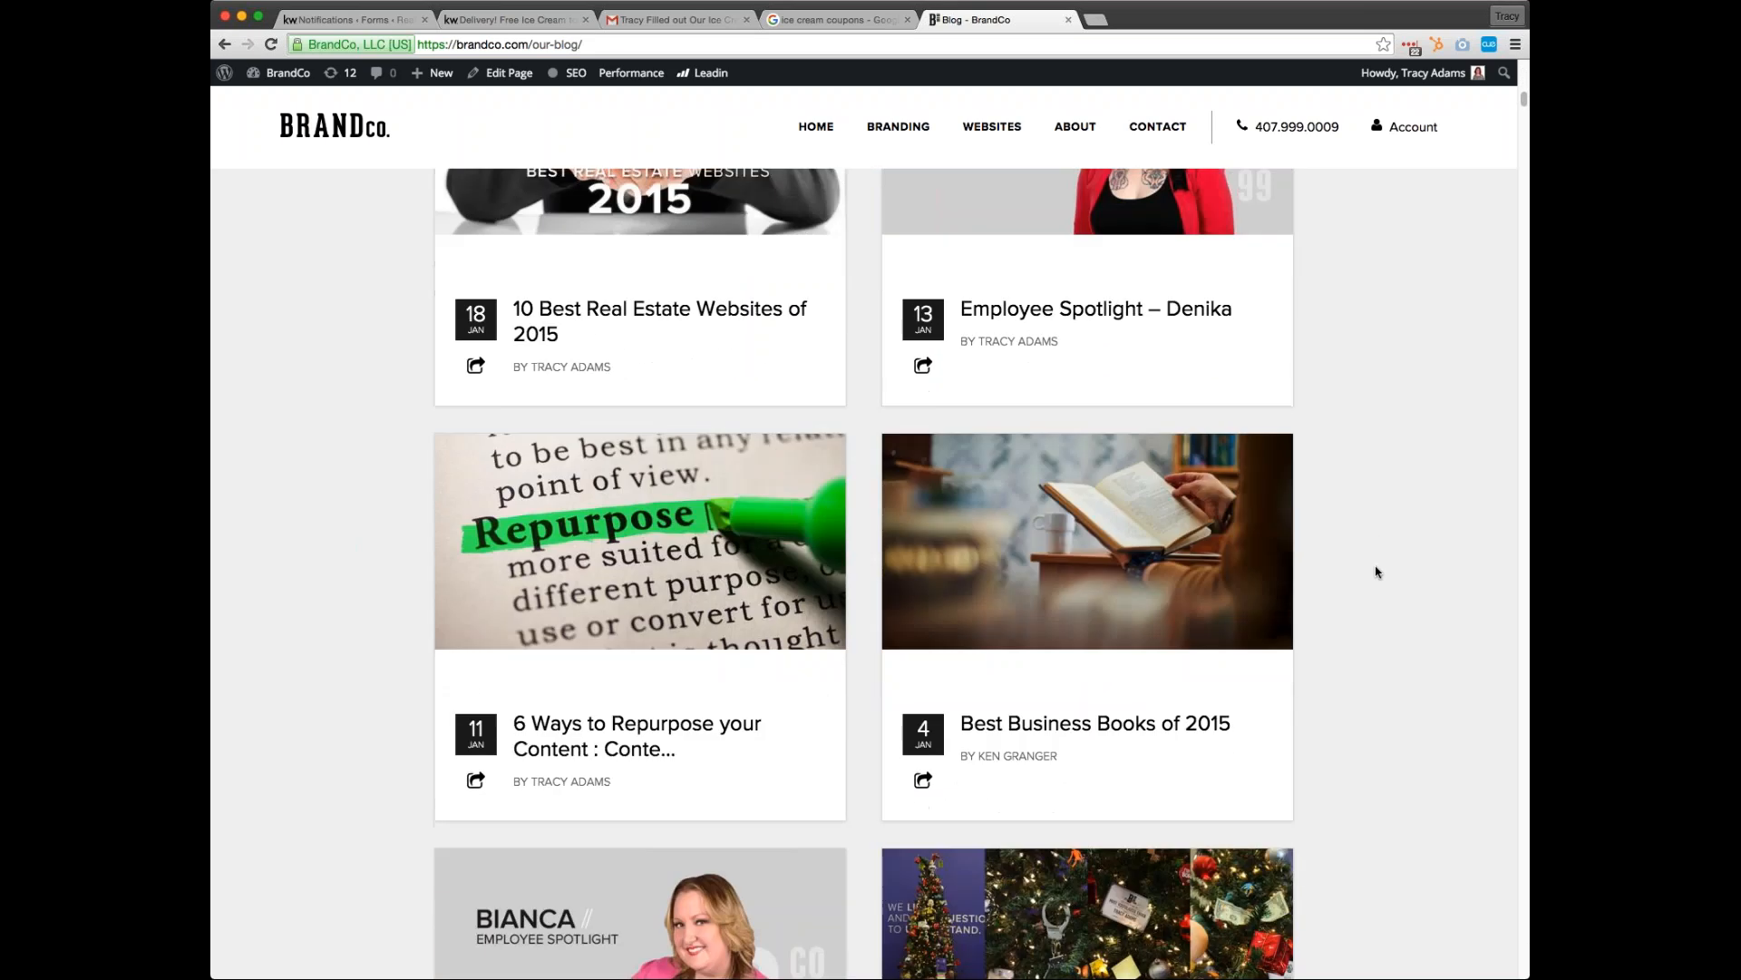
pyautogui.scroll(-18, 1375, 572)
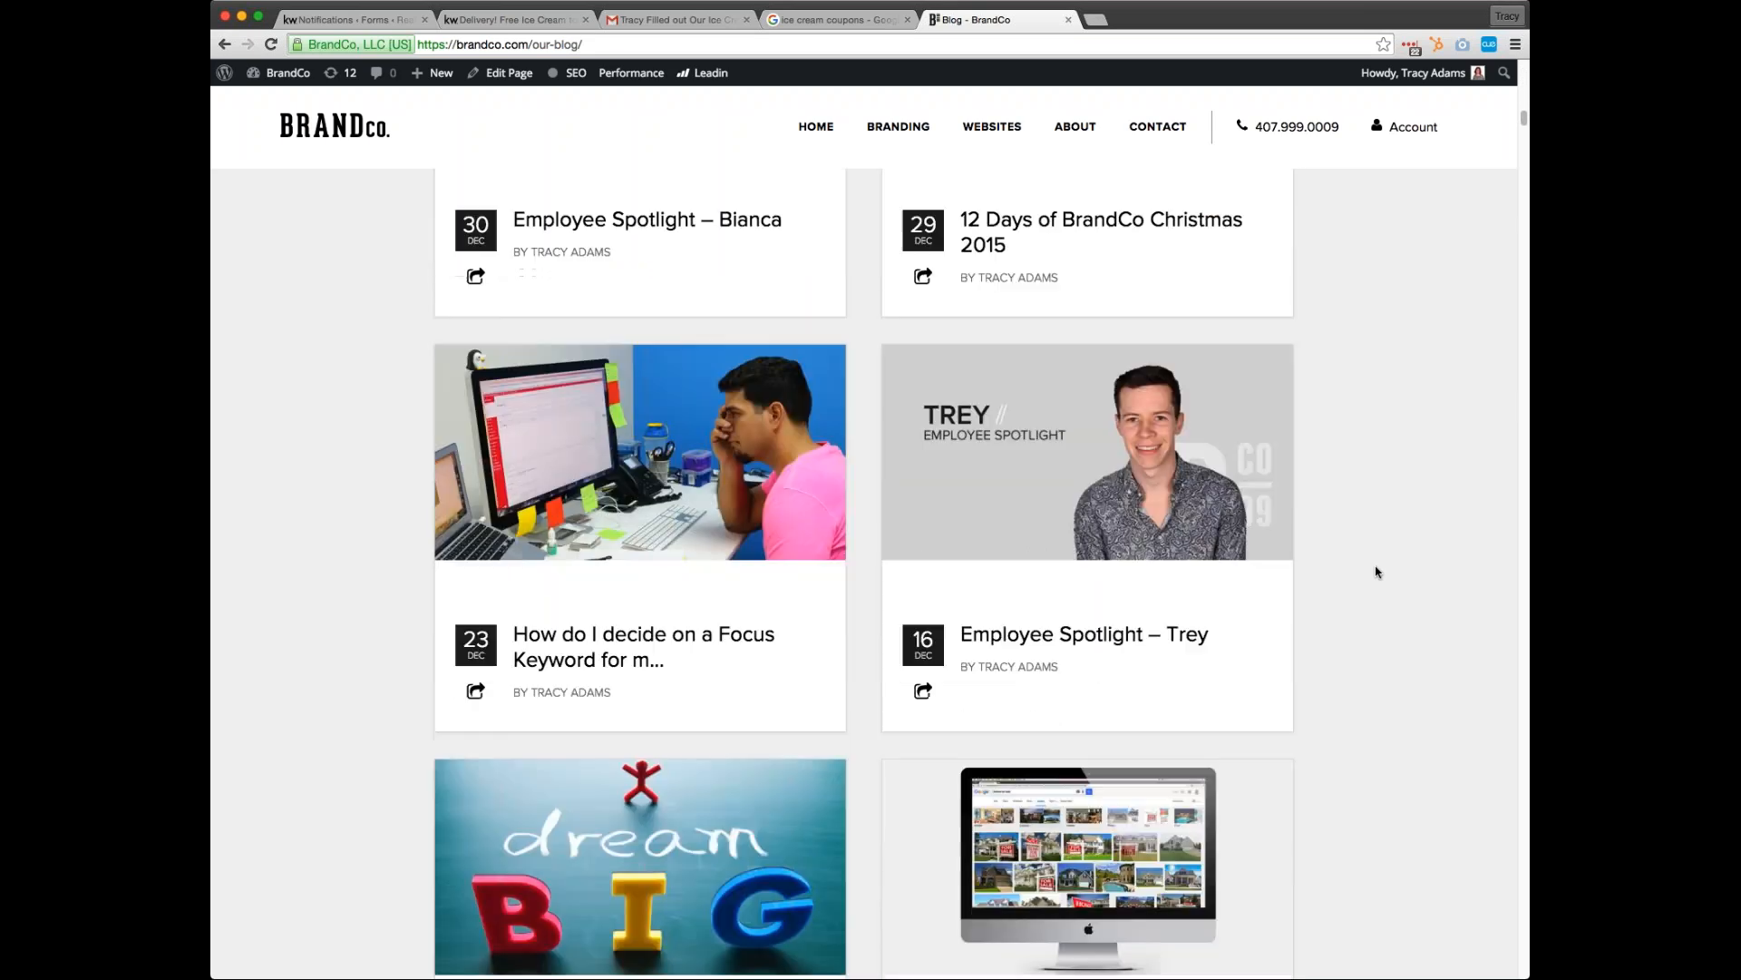
pyautogui.scroll(-2, 1100, 866)
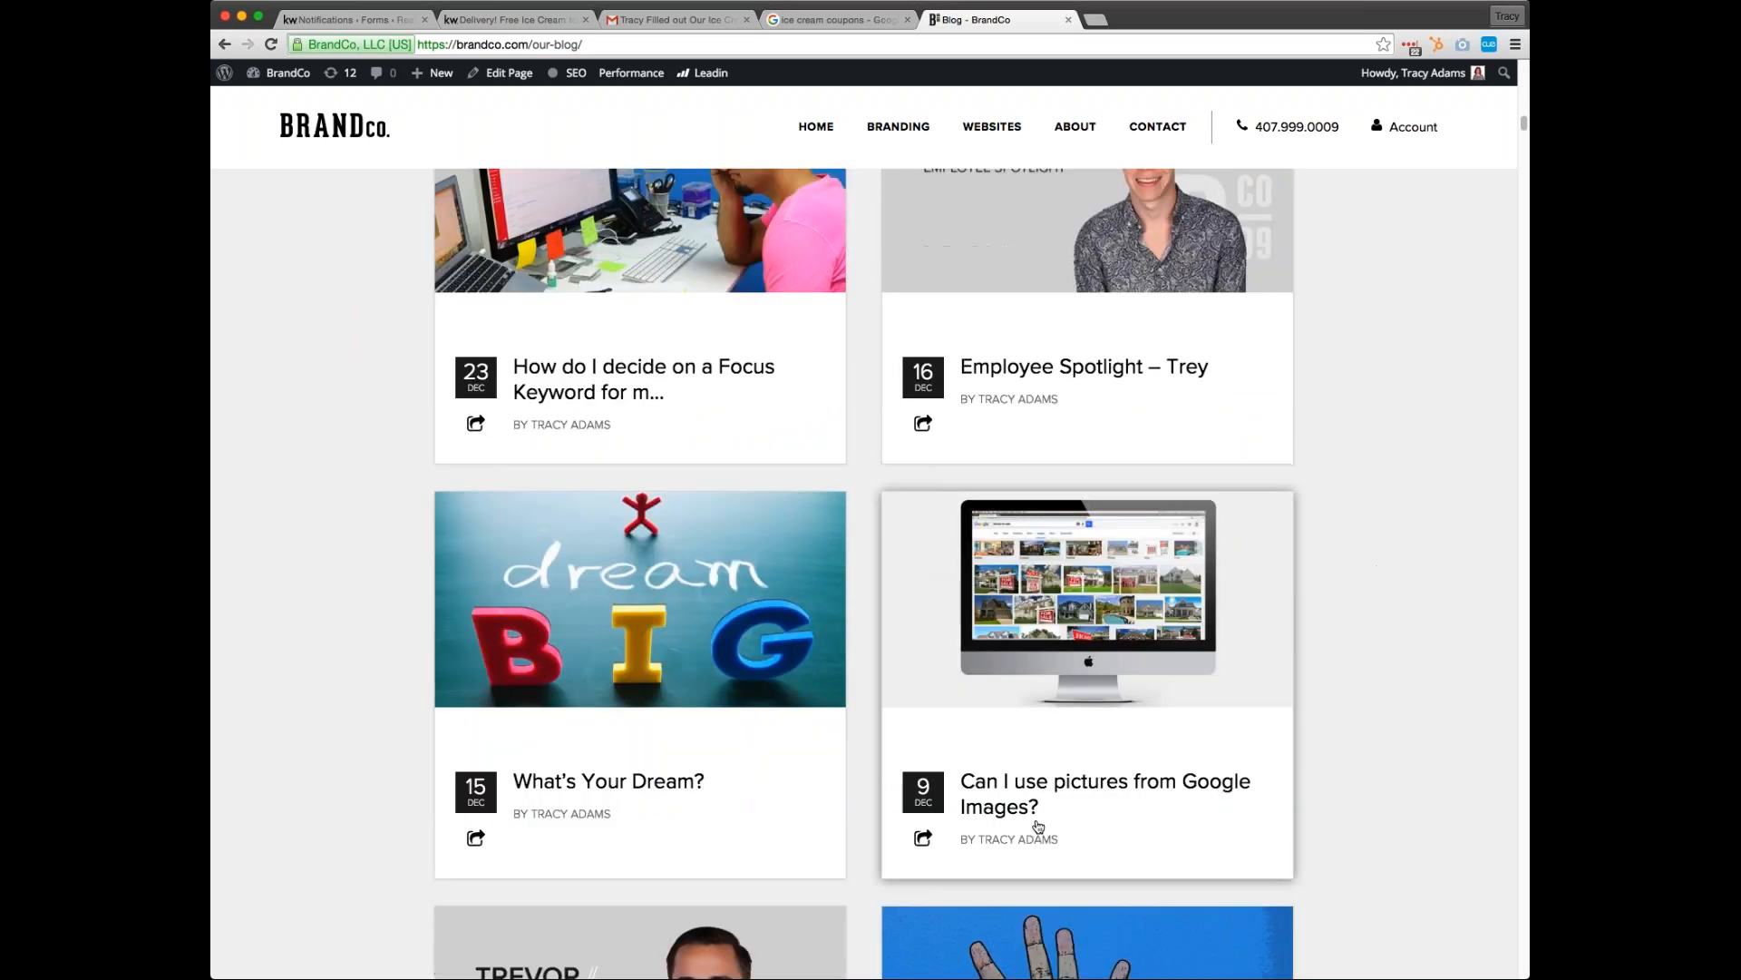
# Open the blog post "Can I use pictures from Google Images?", view it, and return to the ice cream coupon image results
pyautogui.click(1105, 792)
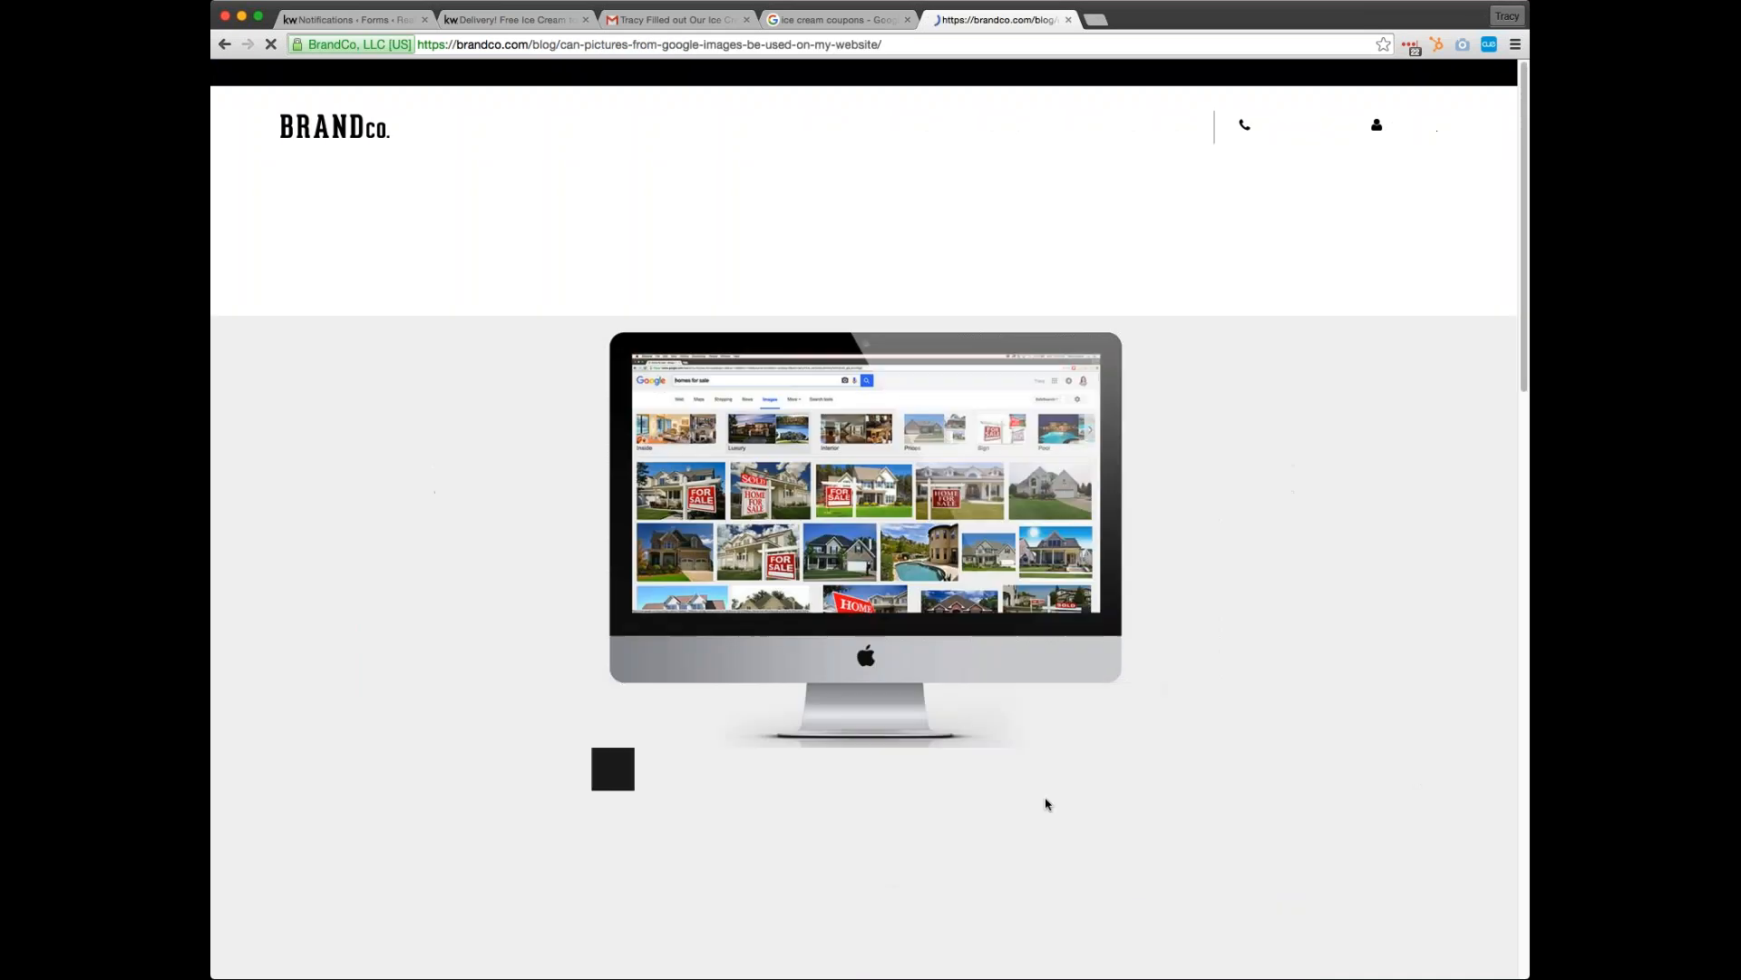
pyautogui.scroll(-15, 1367, 701)
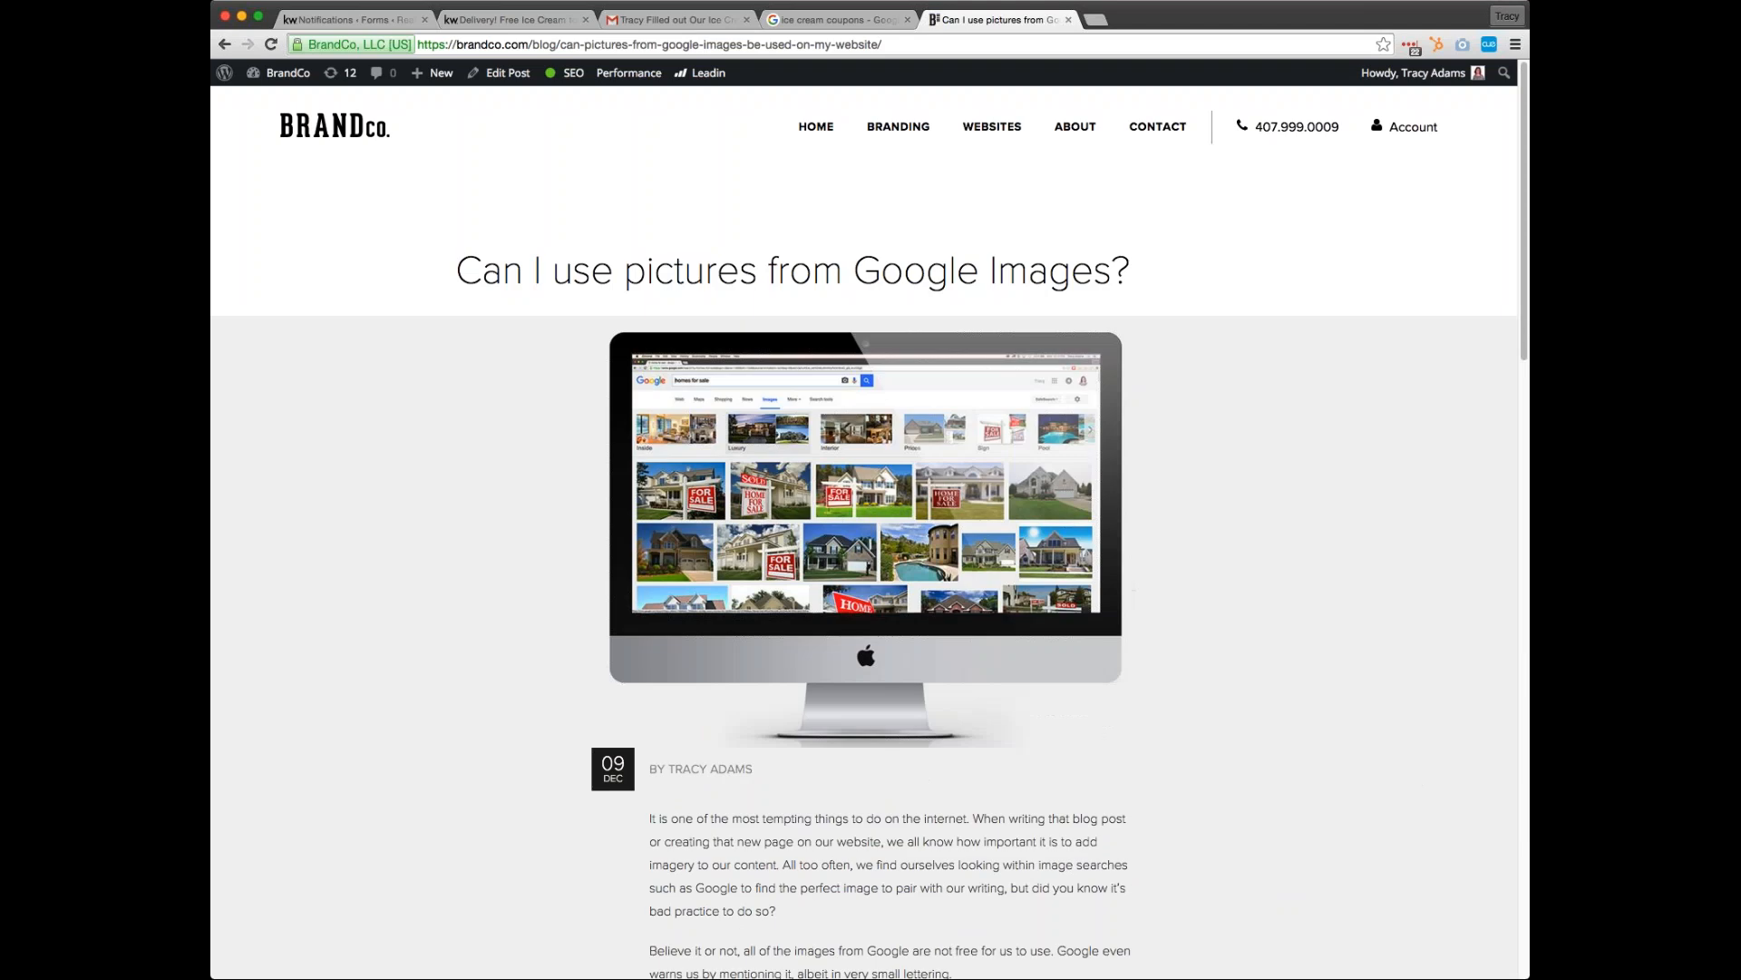
pyautogui.click(794, 26)
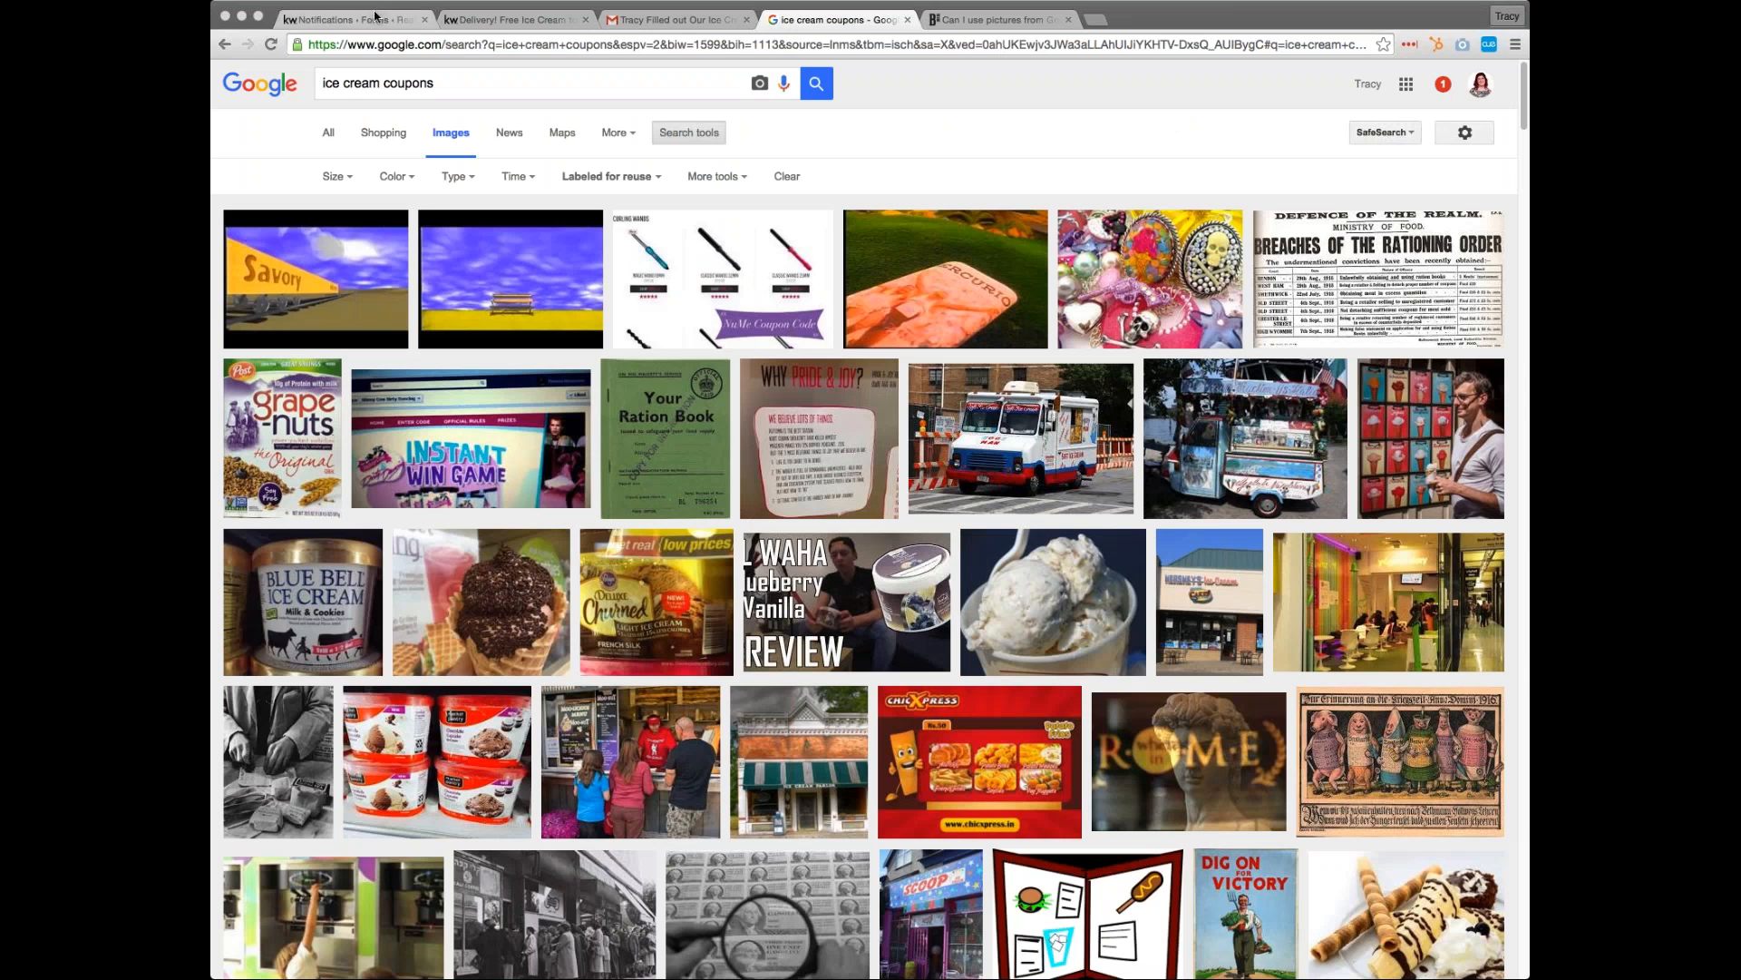
# Return to the WordPress admin and examine the installed plugins list, including the Gravity Forms entry and the options it adds for forms
pyautogui.click(377, 18)
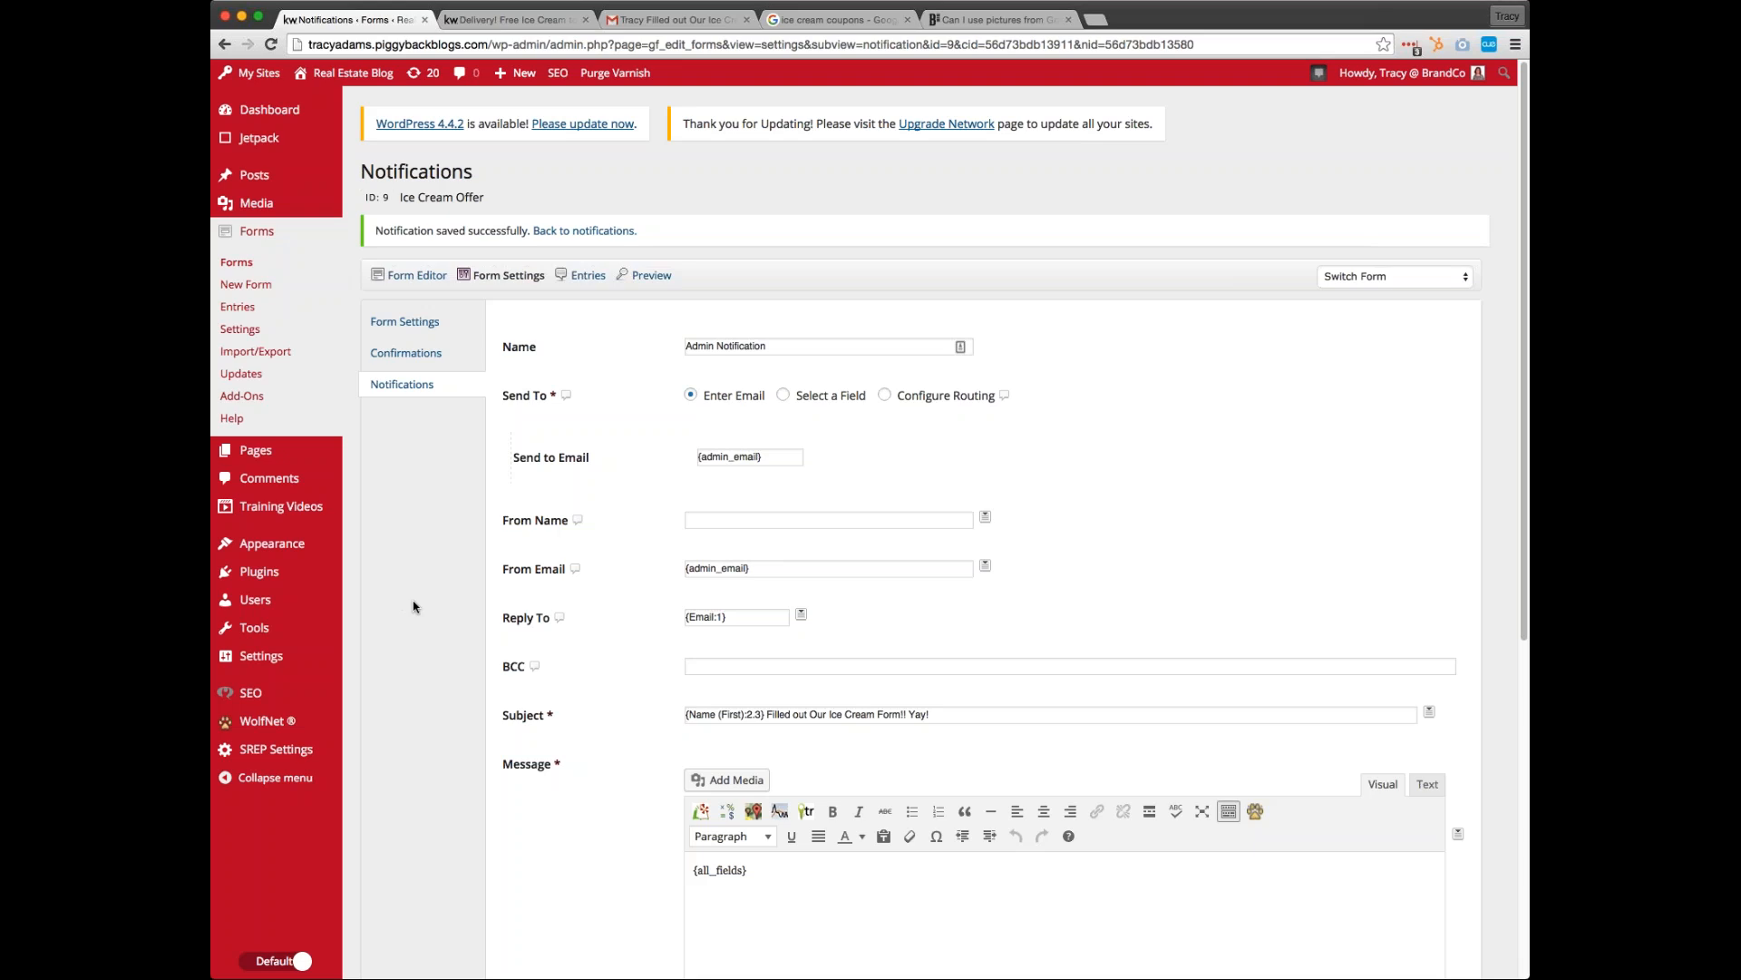
pyautogui.click(288, 574)
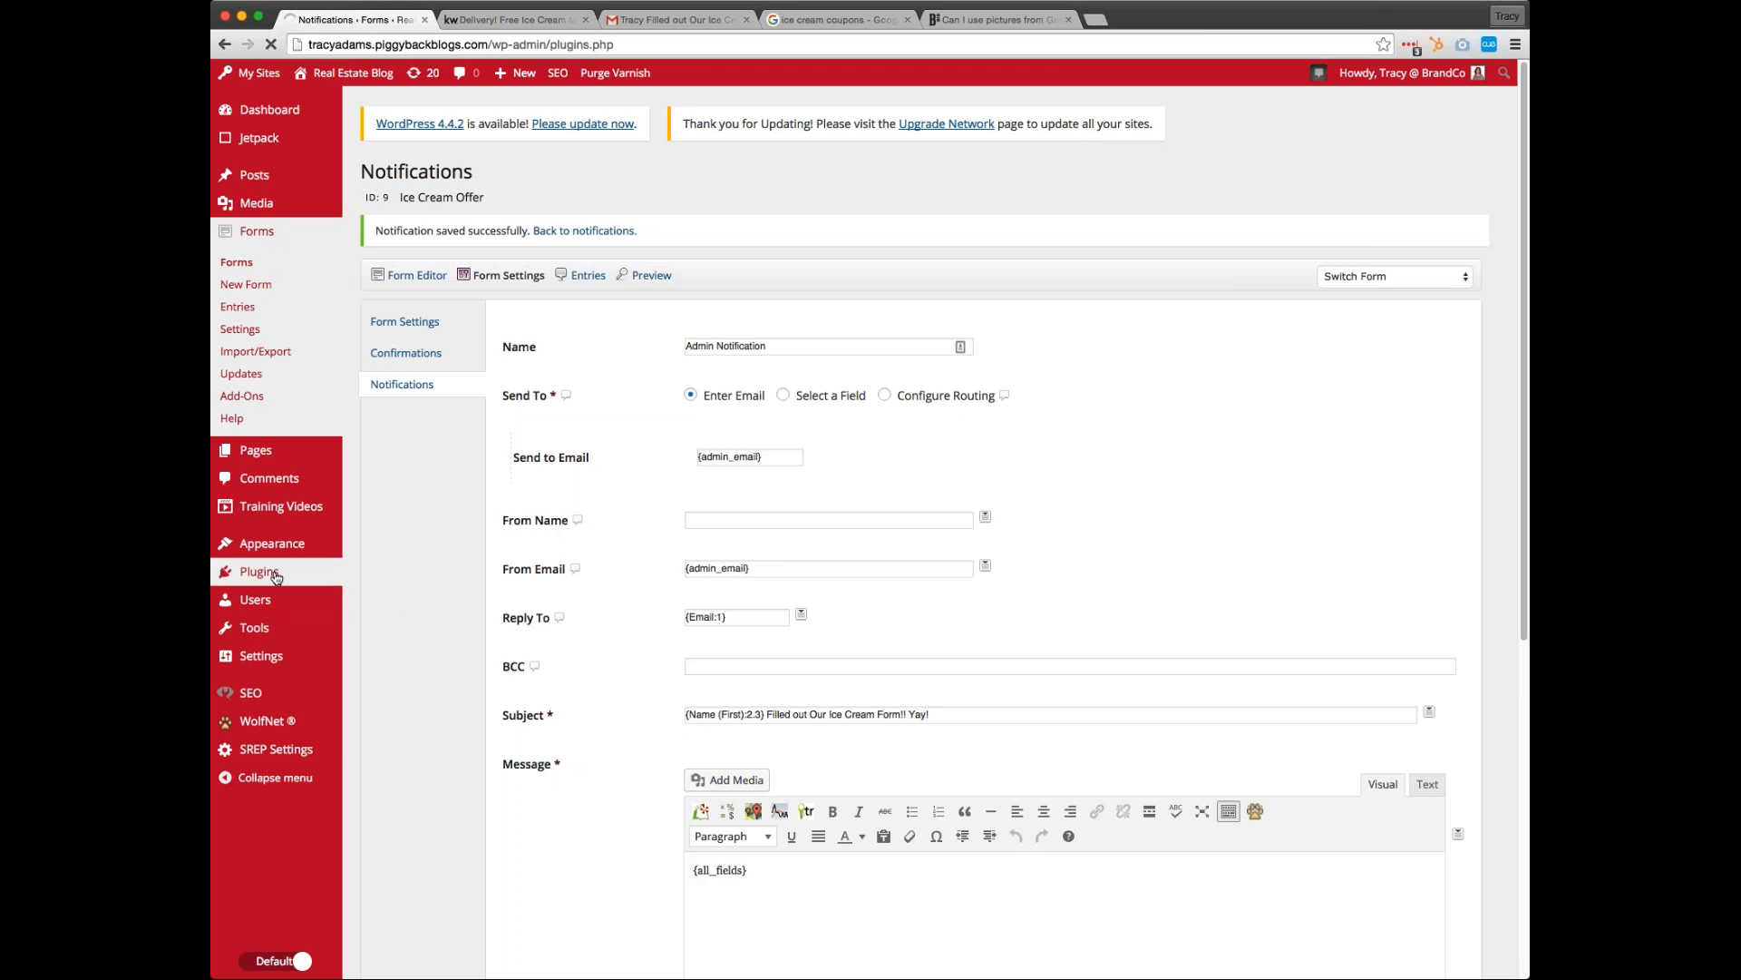
pyautogui.scroll(-2, 535, 333)
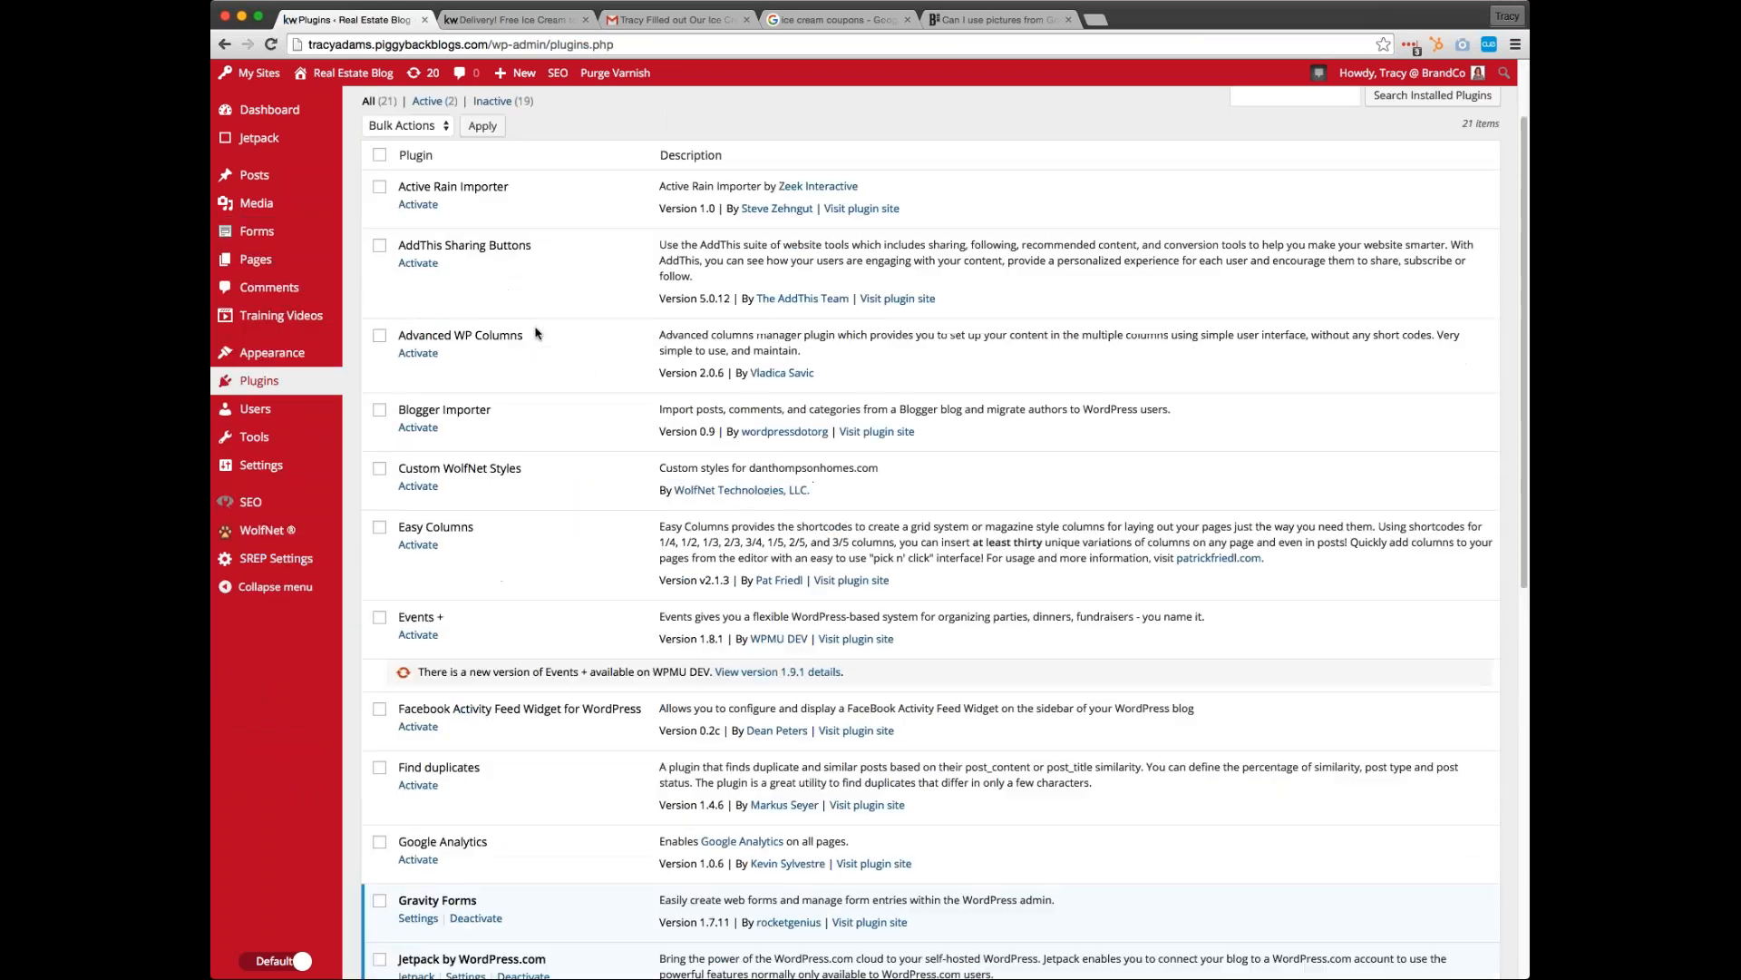
pyautogui.scroll(-9, 535, 344)
pyautogui.scroll(10, 545, 504)
pyautogui.scroll(-6, 572, 494)
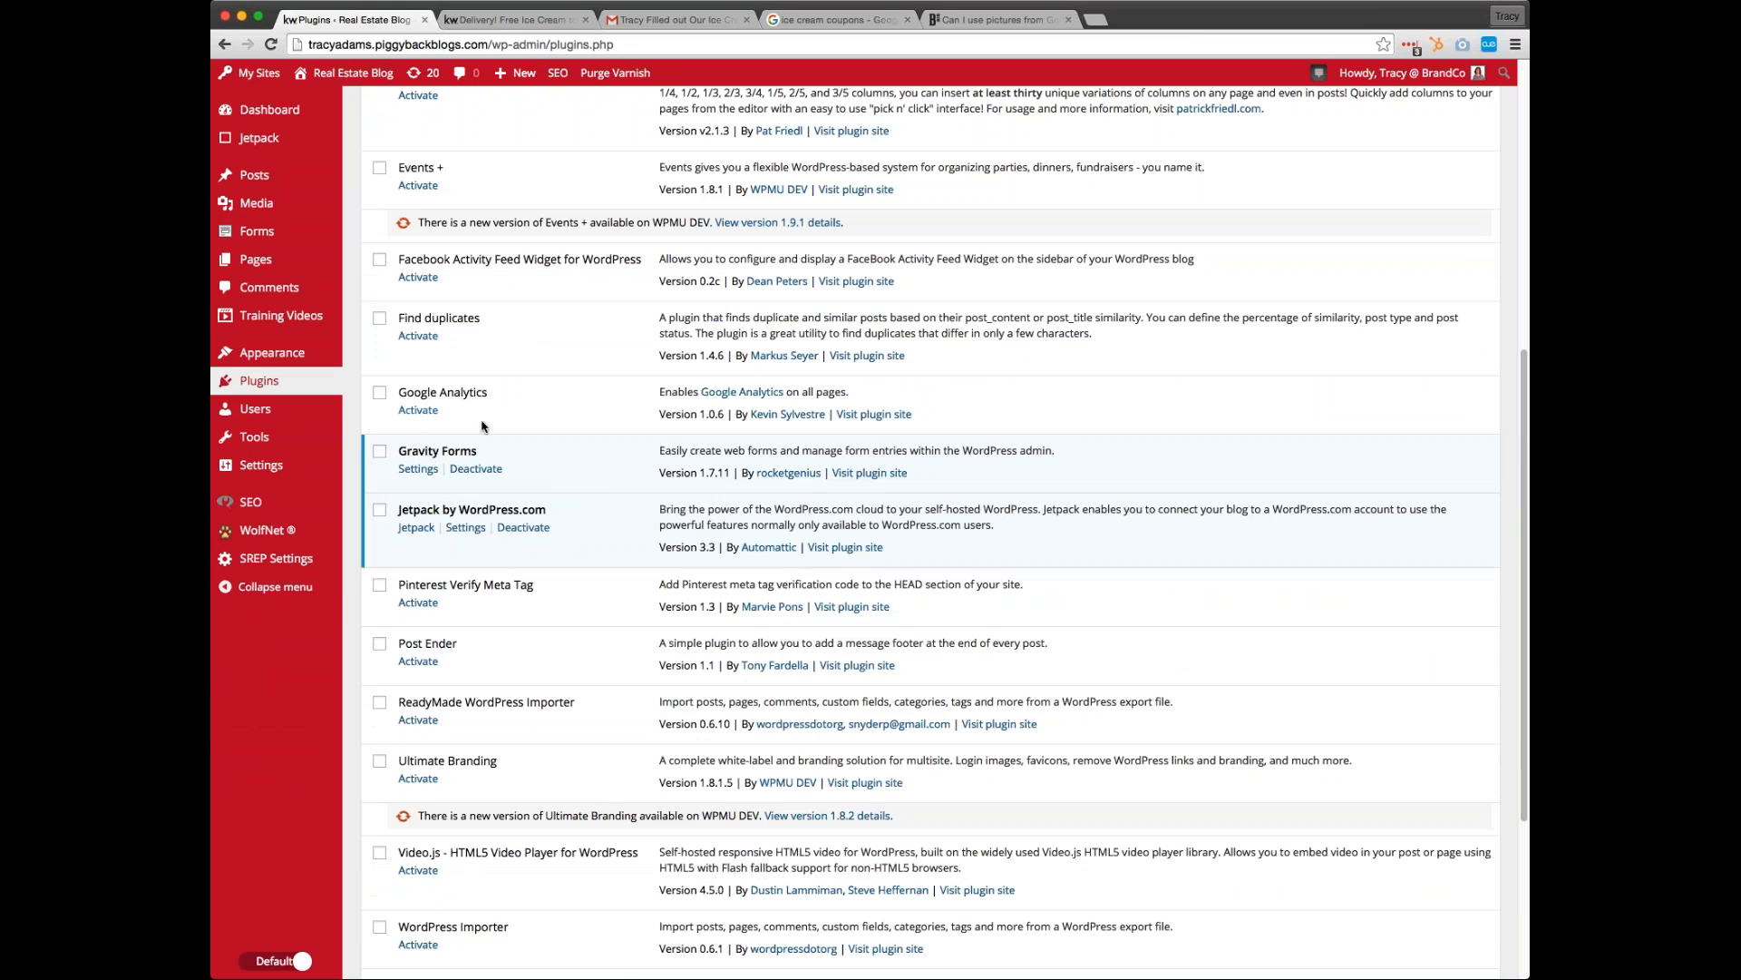
pyautogui.moveTo(263, 238)
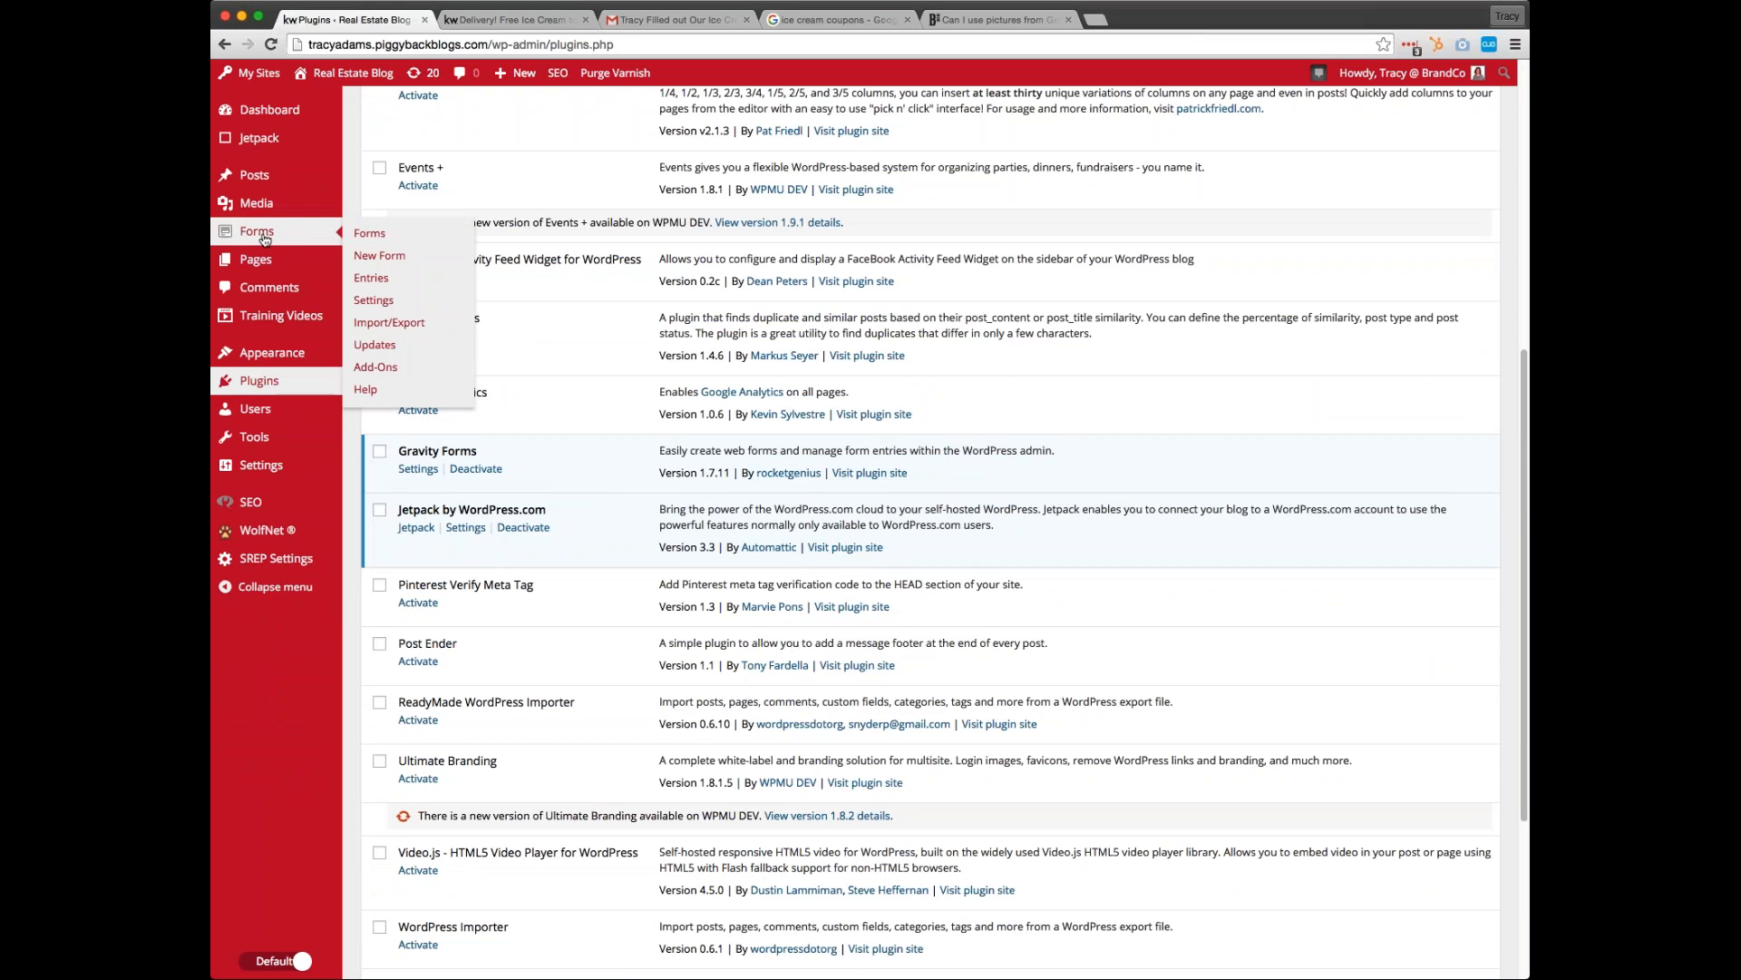
pyautogui.scroll(6, 1322, 526)
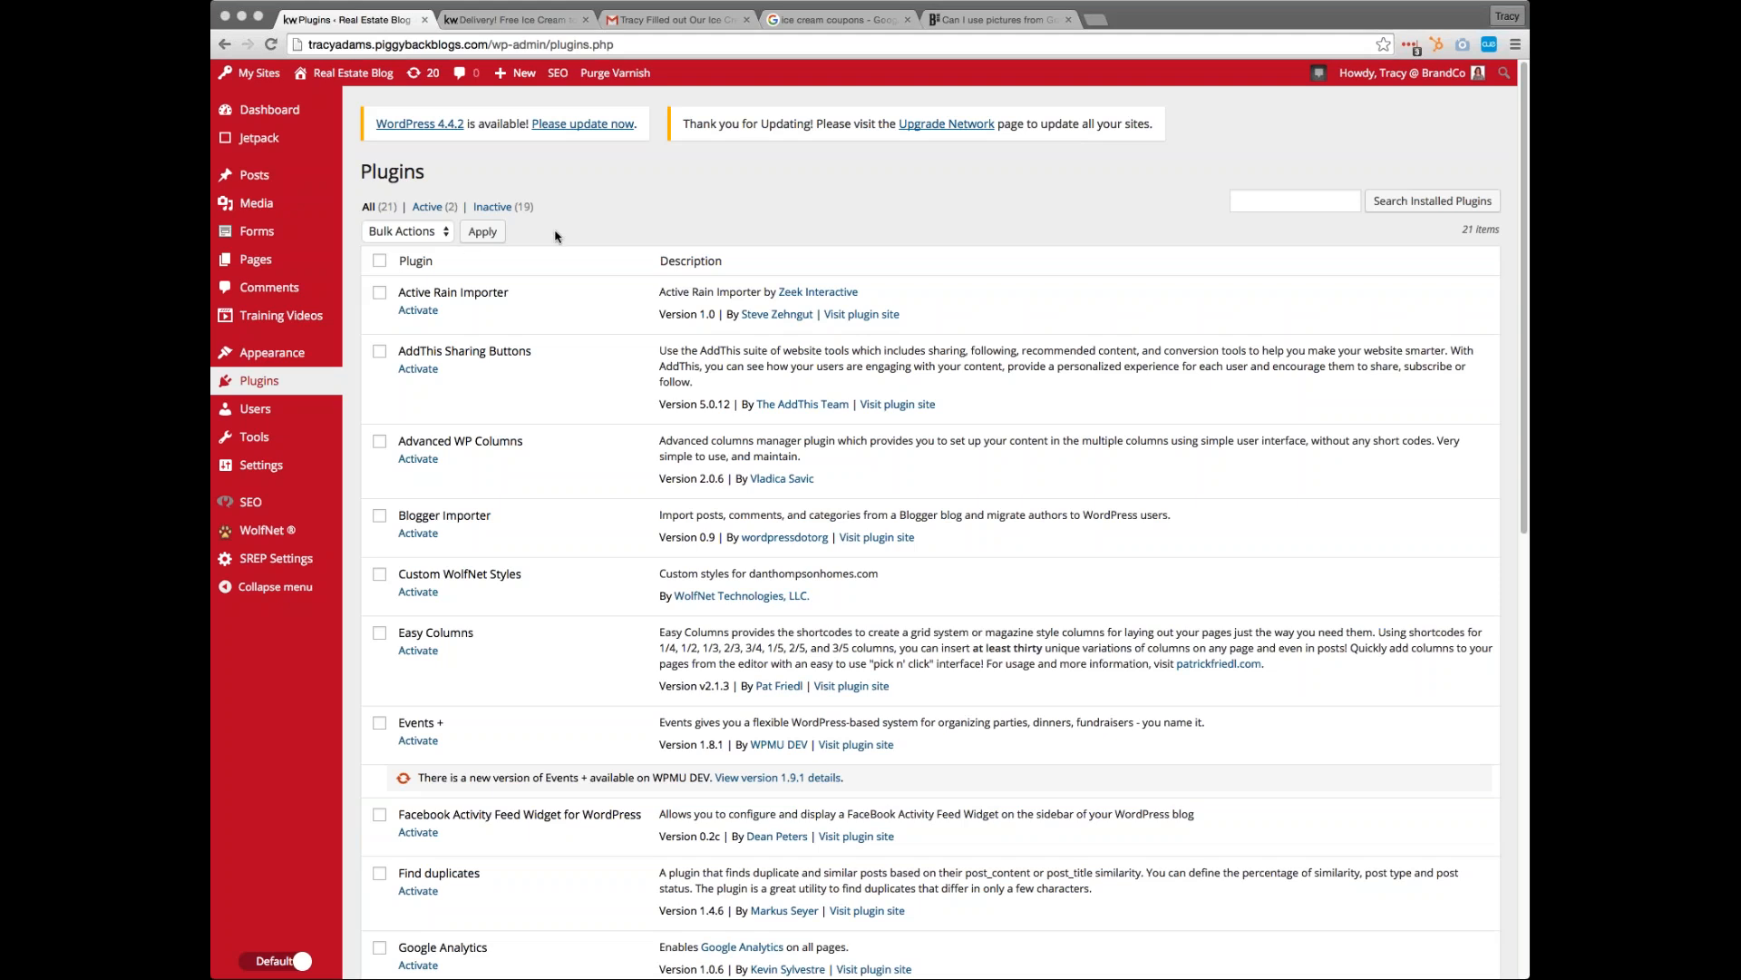
# Switch to the slide presentation and show the closing slide "Happy Blogging! Thanks for attending!"
pyautogui.click(620, 220)
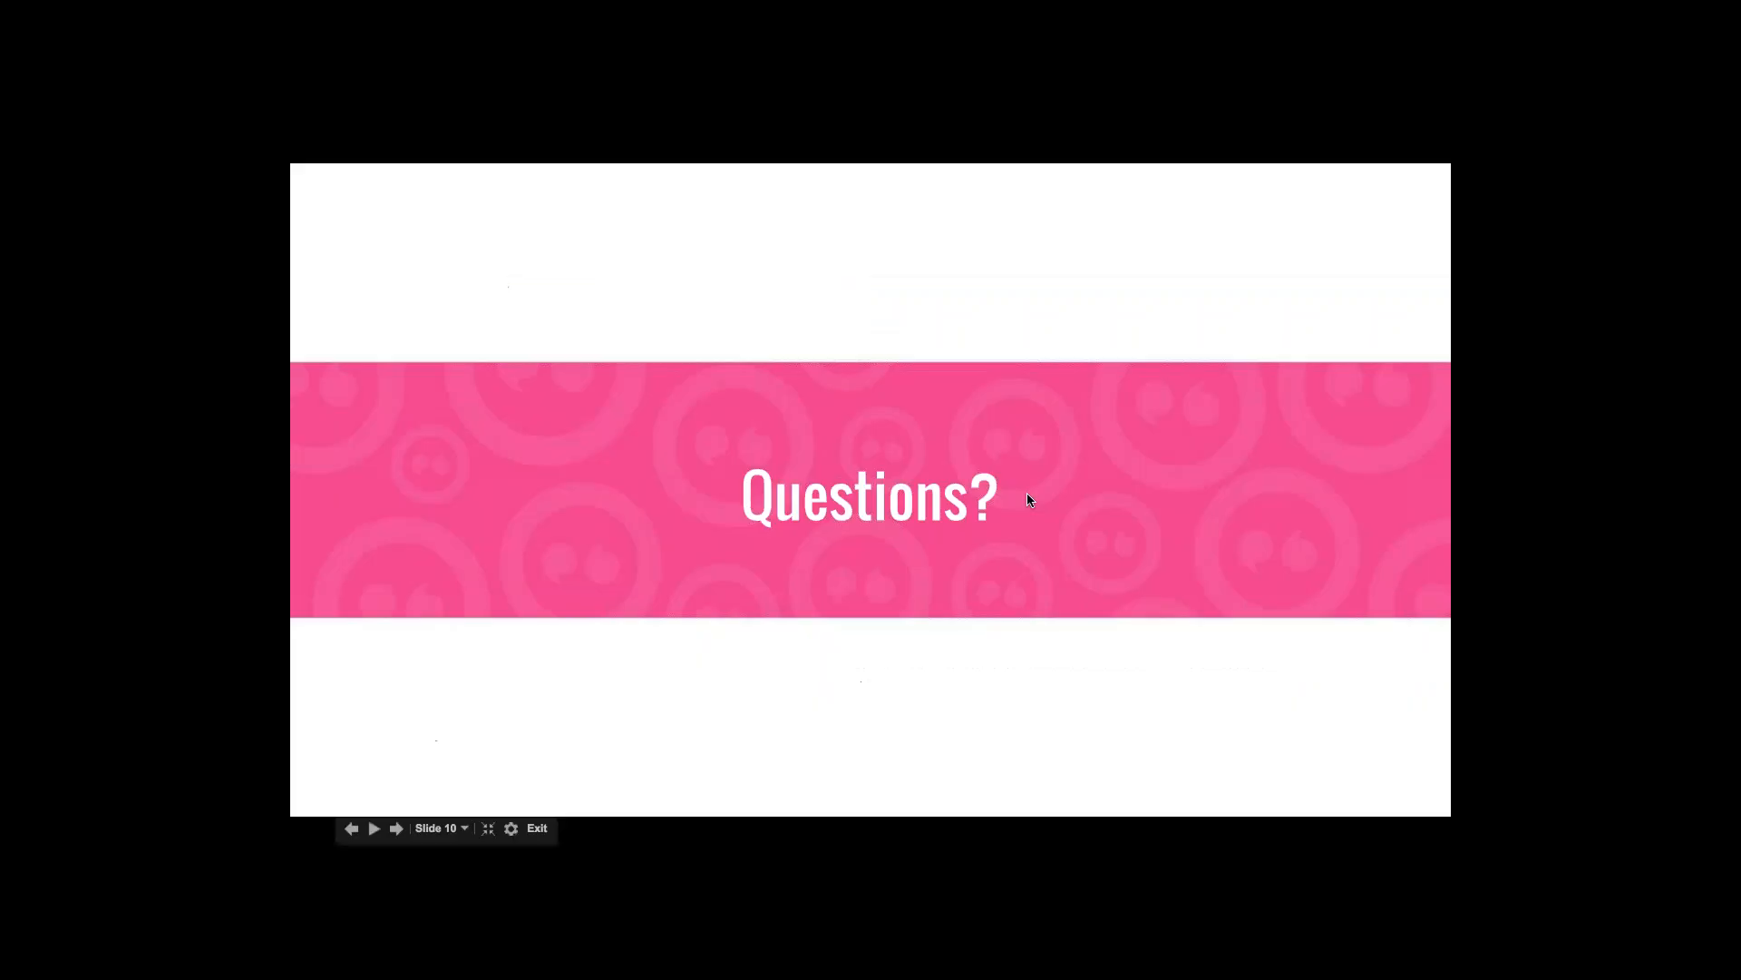
pyautogui.click(1027, 493)
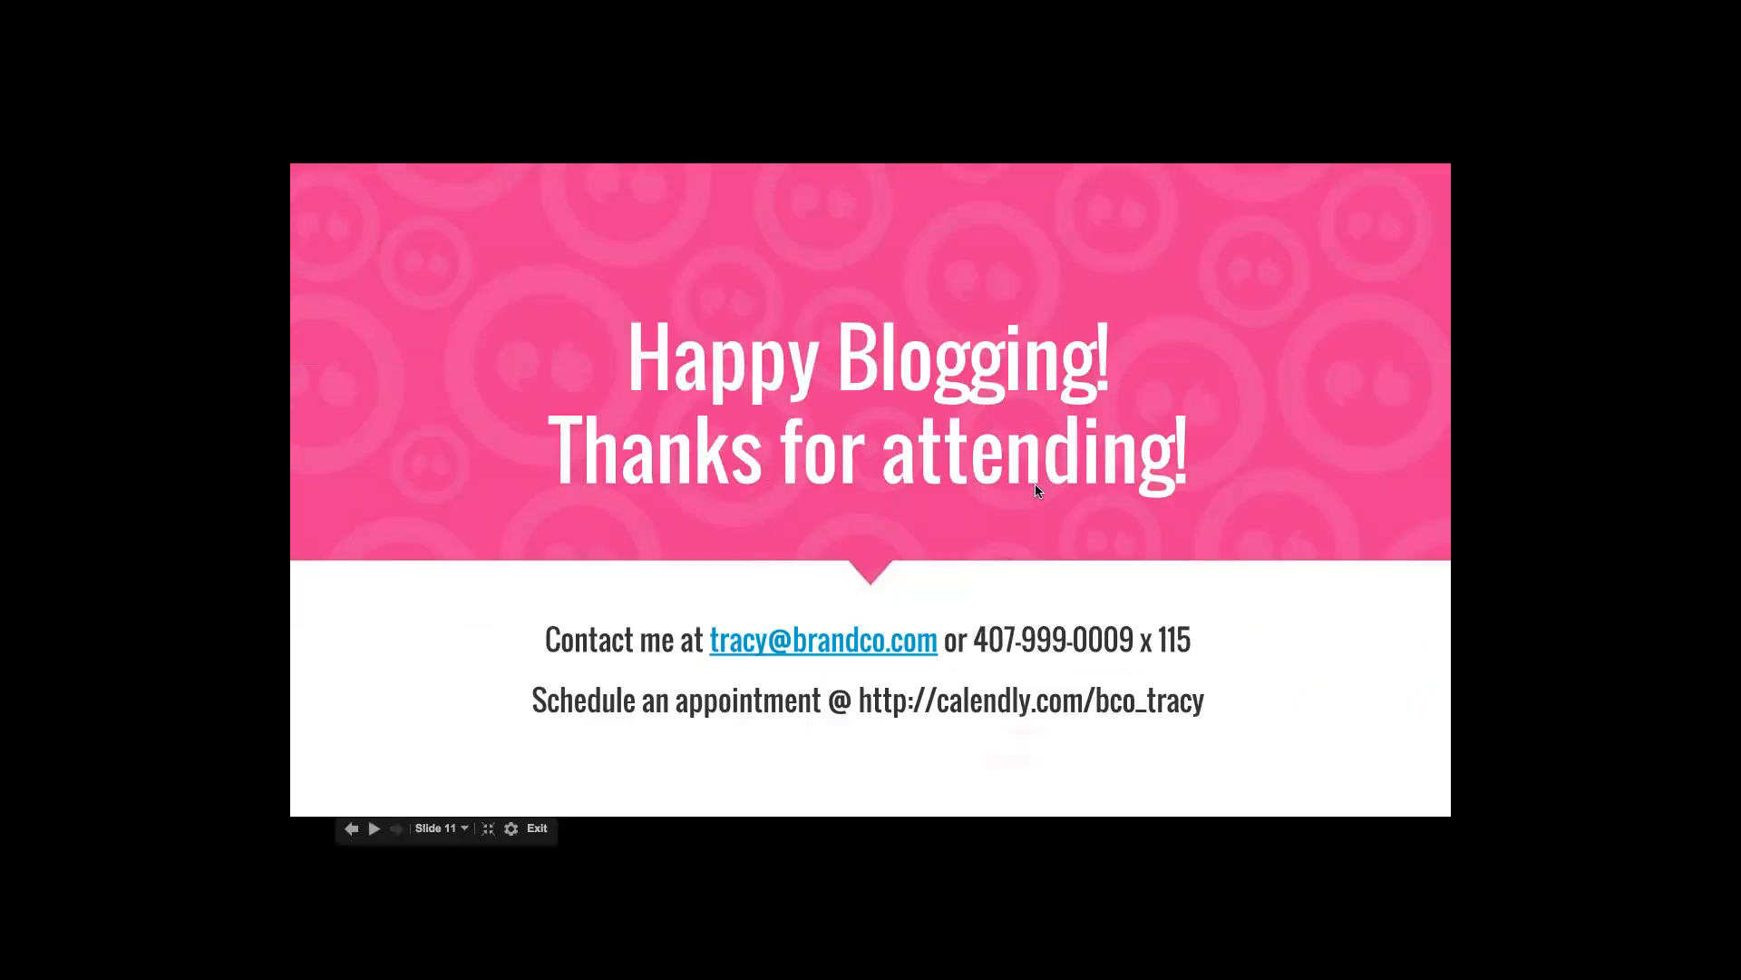